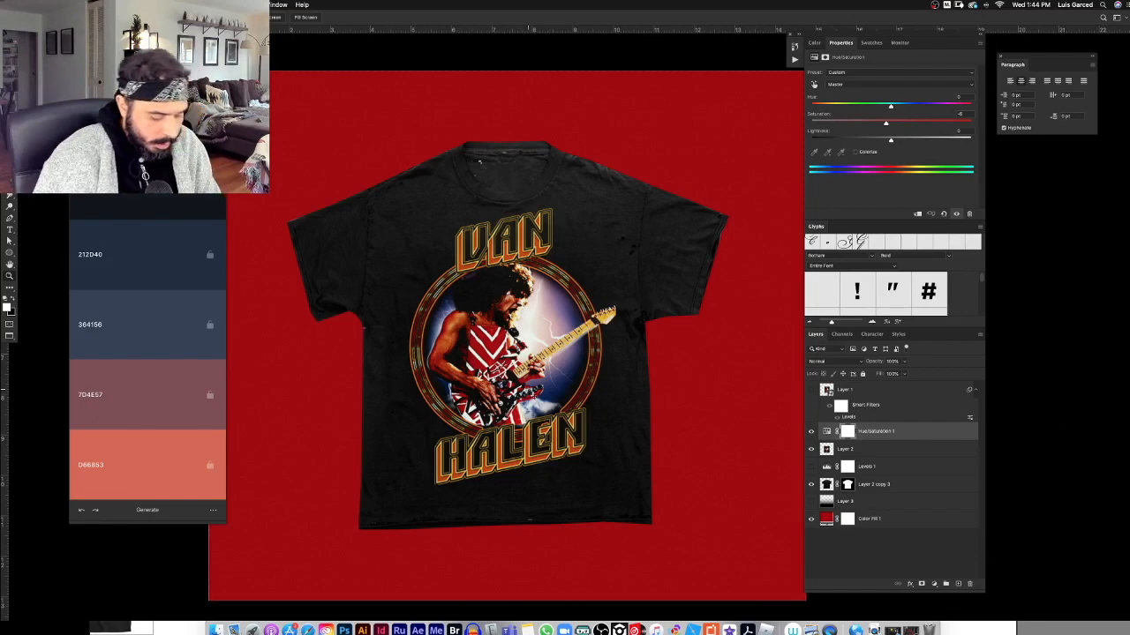
# Create a new document 13 inches wide and 16 inches high at 300 pixels/inch.
pyautogui.press('super+n')
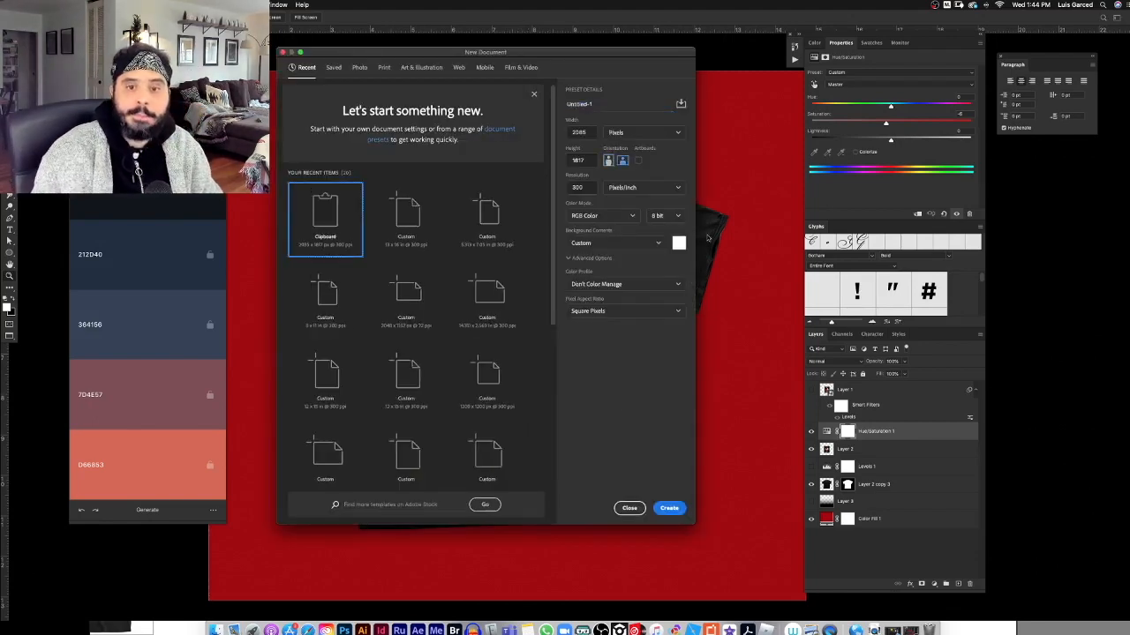
pyautogui.click(615, 132)
pyautogui.click(618, 165)
pyautogui.click(570, 133)
pyautogui.write('13')
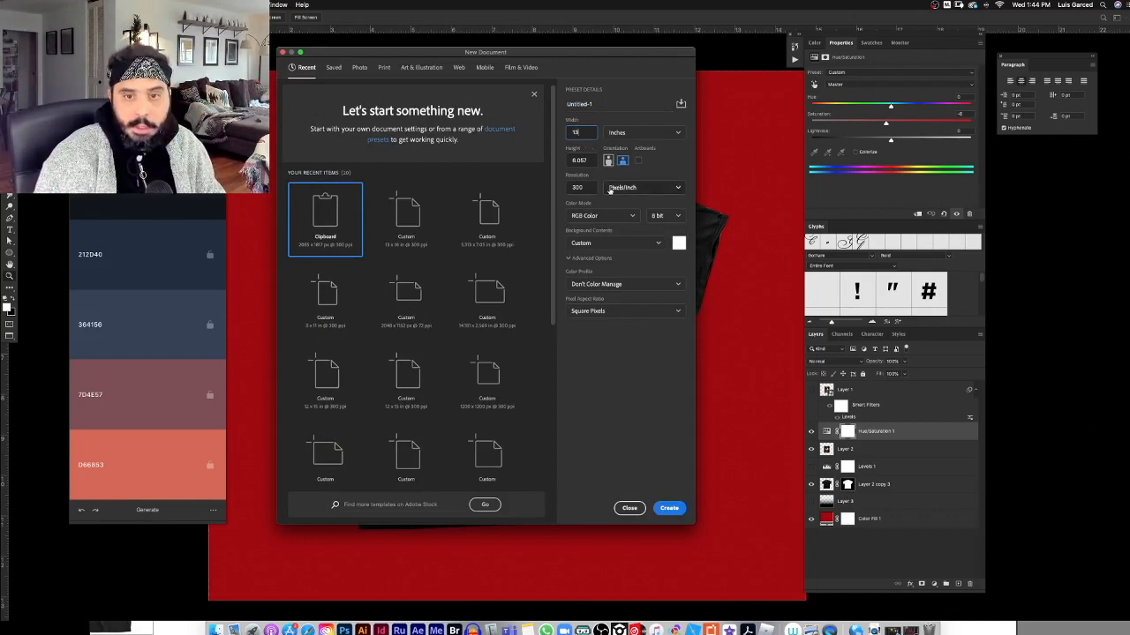
pyautogui.press('Tab')
pyautogui.write('1')
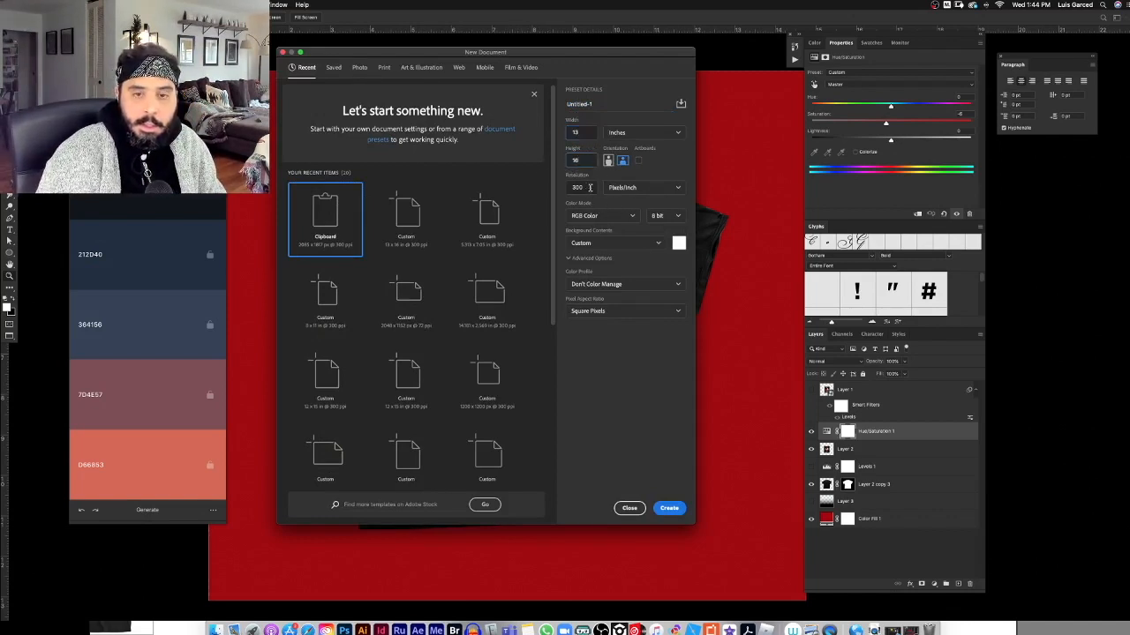
pyautogui.press('Tab')
pyautogui.write('3')
pyautogui.click(669, 510)
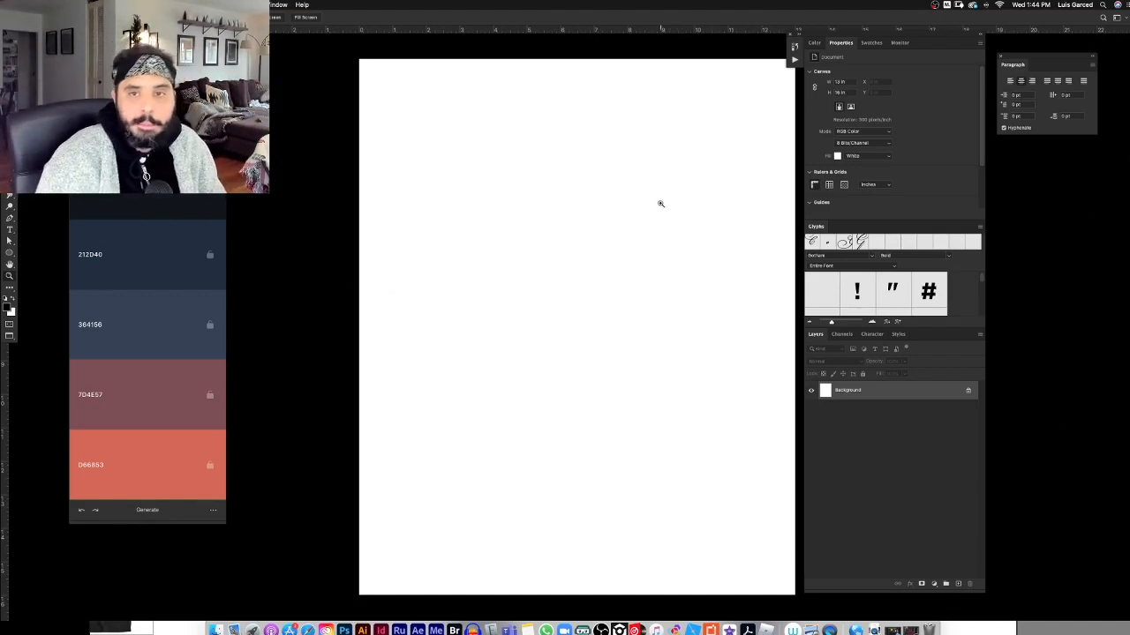
# Add a Solid Color fill layer in black (000000) above the Background layer.
pyautogui.moveTo(679, 218); pyautogui.dragTo(625, 214)
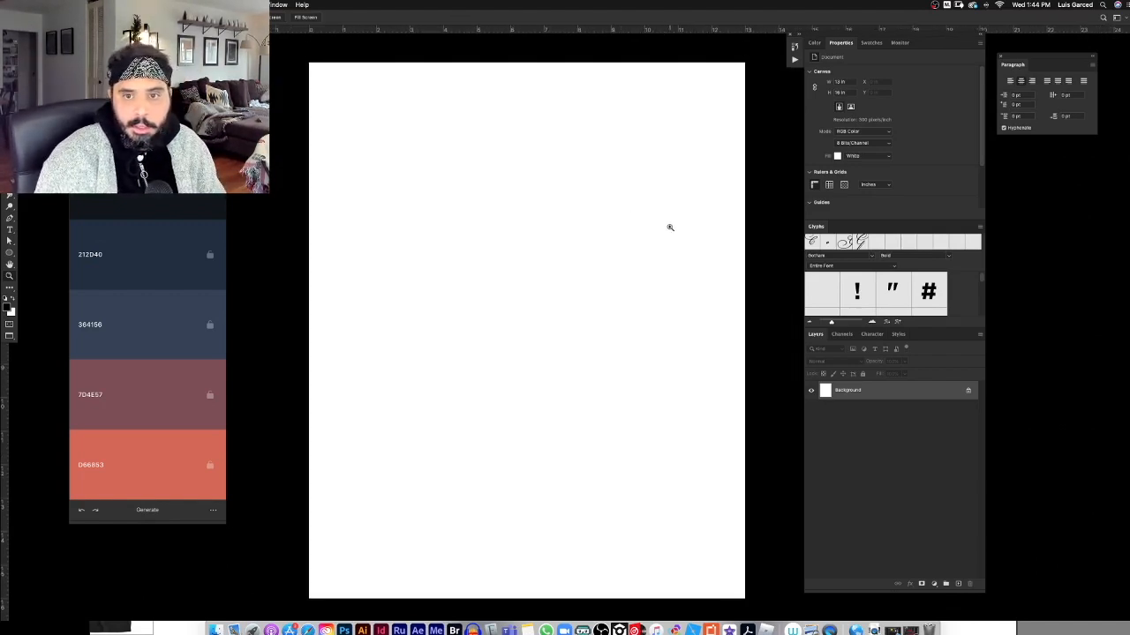
pyautogui.moveTo(678, 229); pyautogui.dragTo(555, 242)
pyautogui.moveTo(458, 222); pyautogui.dragTo(479, 209)
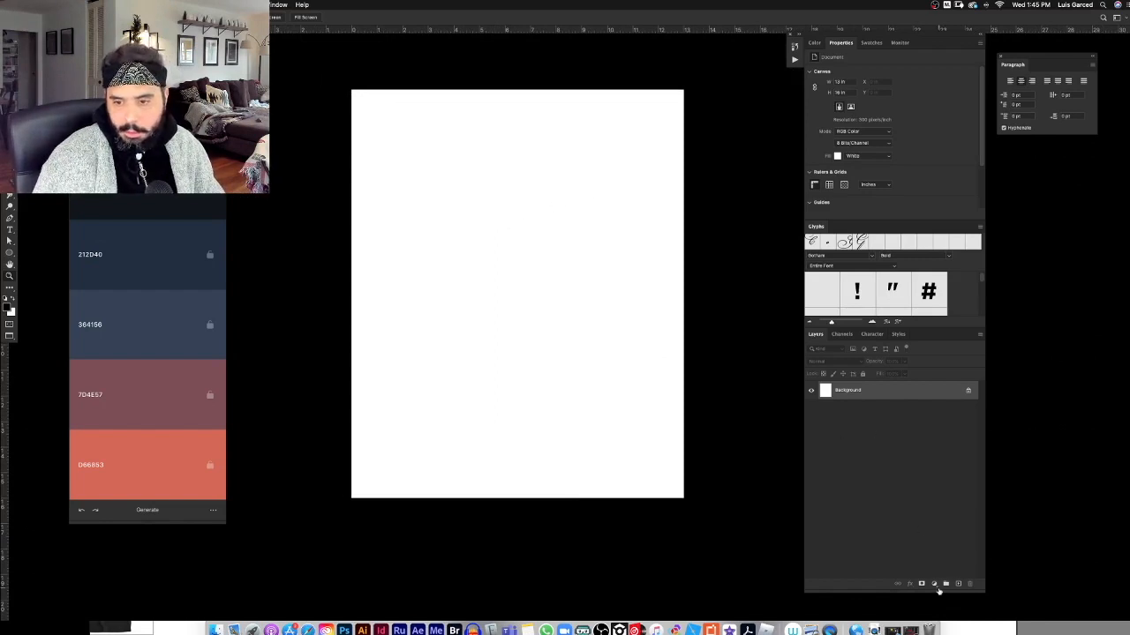
pyautogui.click(933, 584)
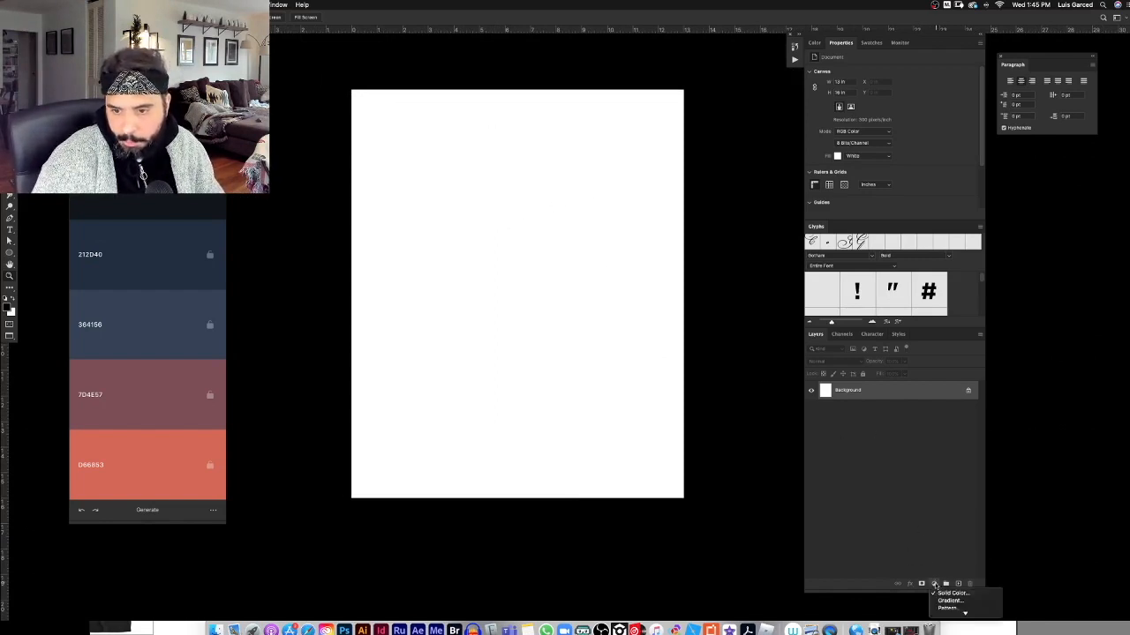
pyautogui.click(946, 598)
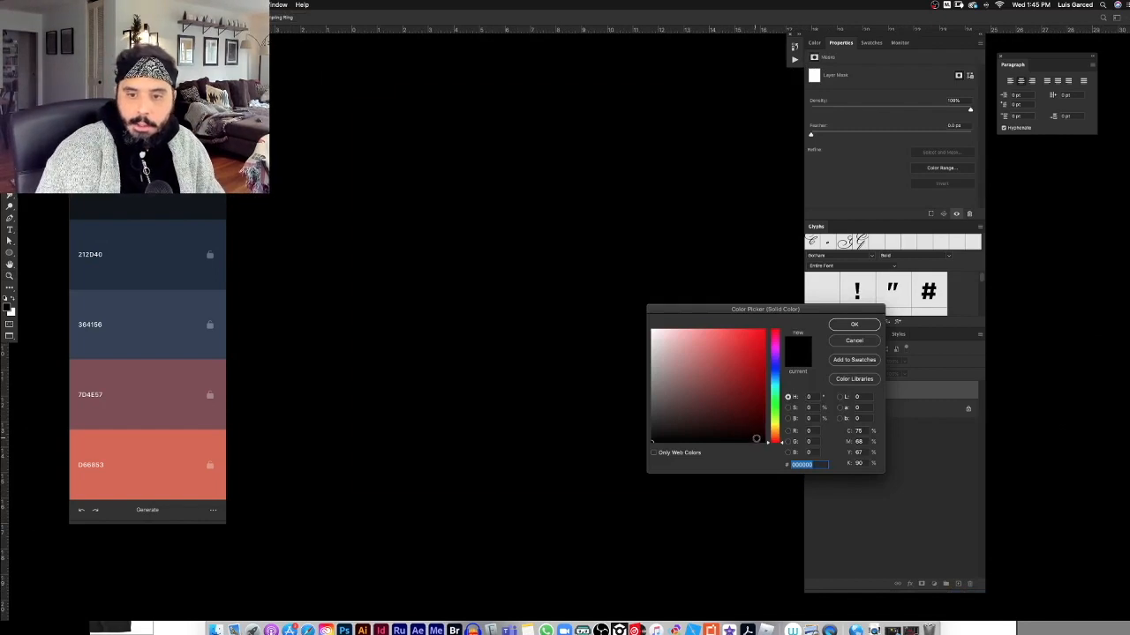
pyautogui.click(839, 325)
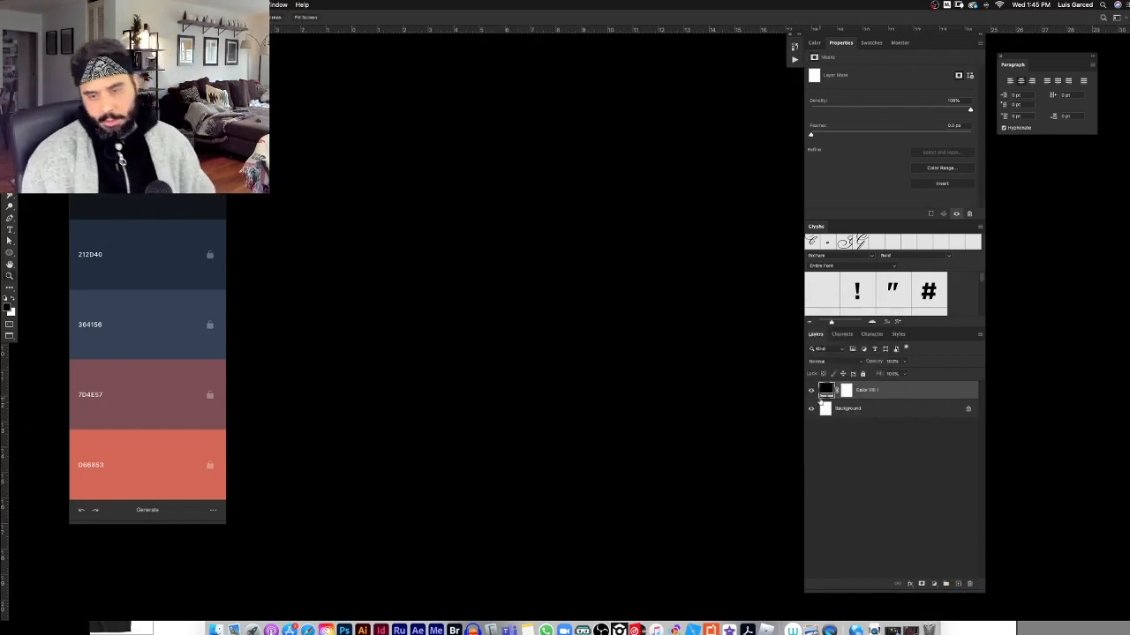
# Rename the black fill layer to body and delete the Background layer.
pyautogui.doubleClick(867, 389)
pyautogui.write('B')
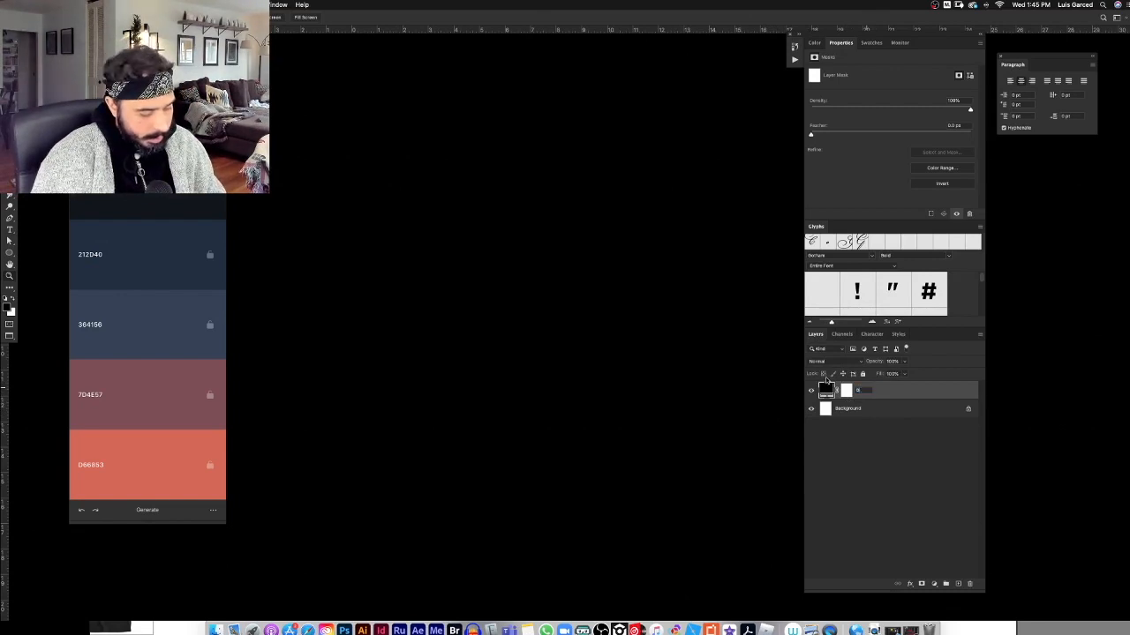
pyautogui.write('ody')
pyautogui.moveTo(865, 413); pyautogui.dragTo(971, 584)
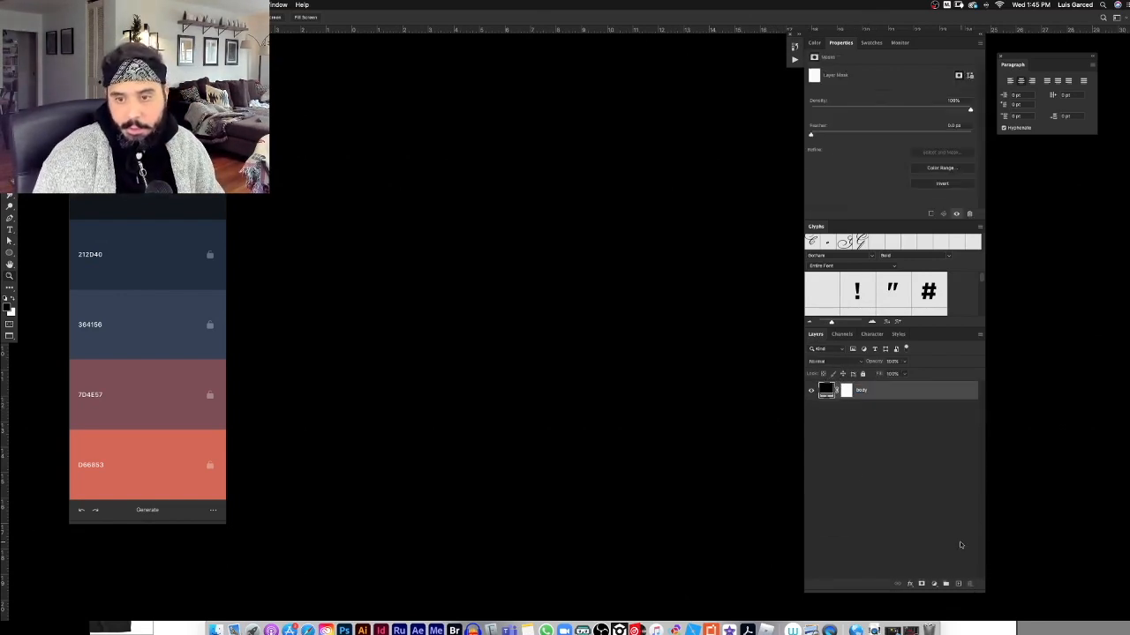
pyautogui.click(812, 392)
pyautogui.click(812, 392)
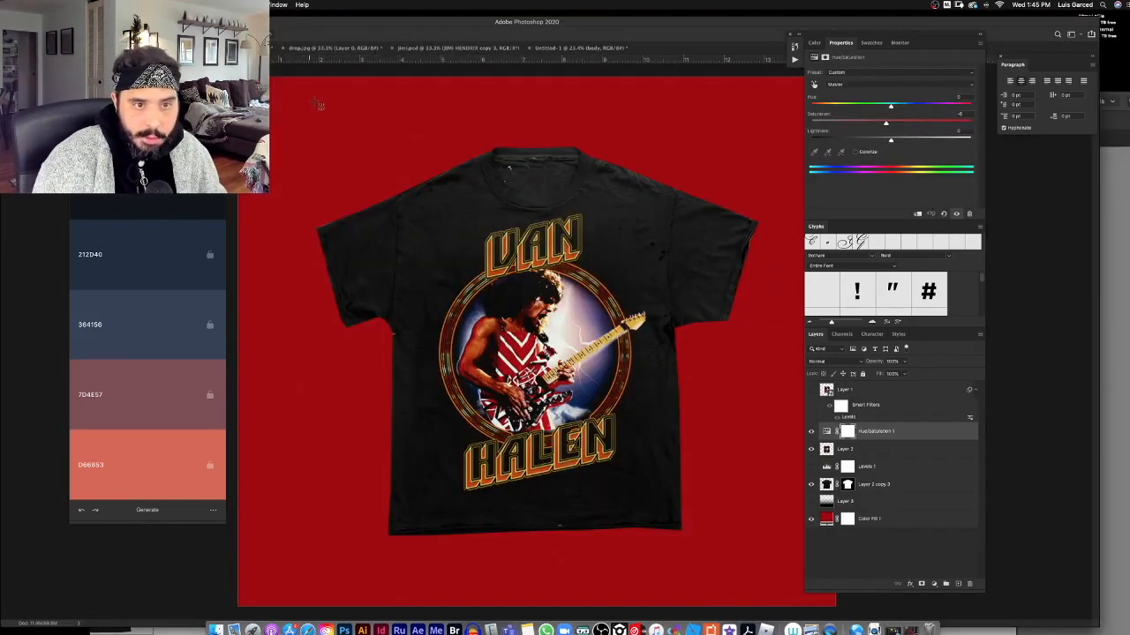
# Copy the whole Van Halen T-shirt mockup from its document and return to the Untitled-1 document.
pyautogui.moveTo(320, 104); pyautogui.dragTo(780, 569)
pyautogui.hotkey('shift', 'Tab')
pyautogui.hotkey('shift', 'Tab')
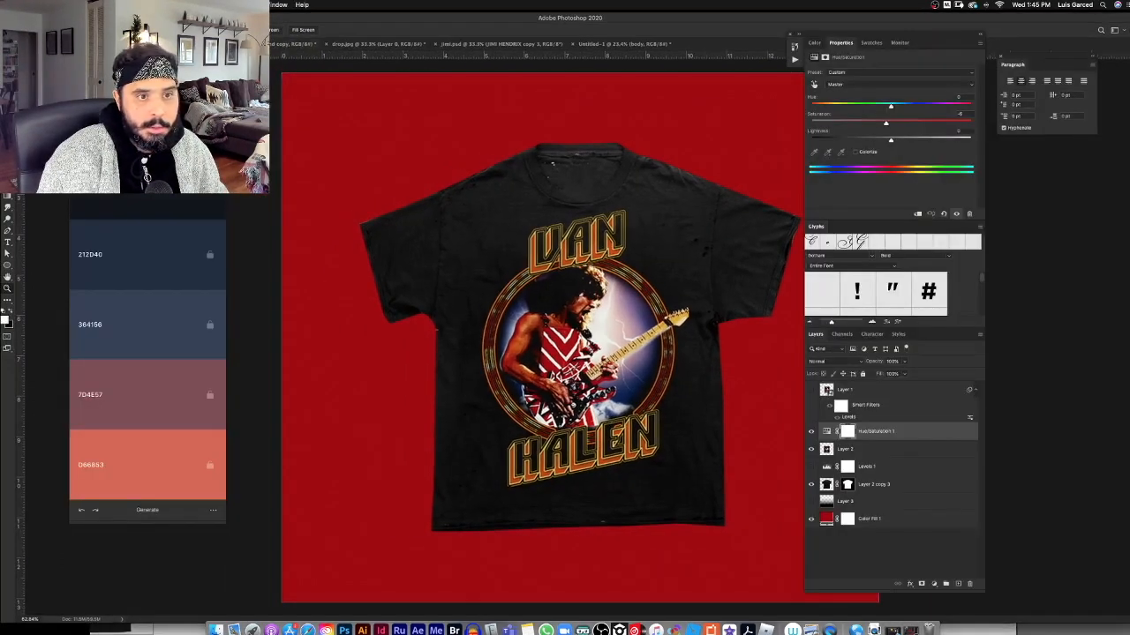
pyautogui.click(635, 42)
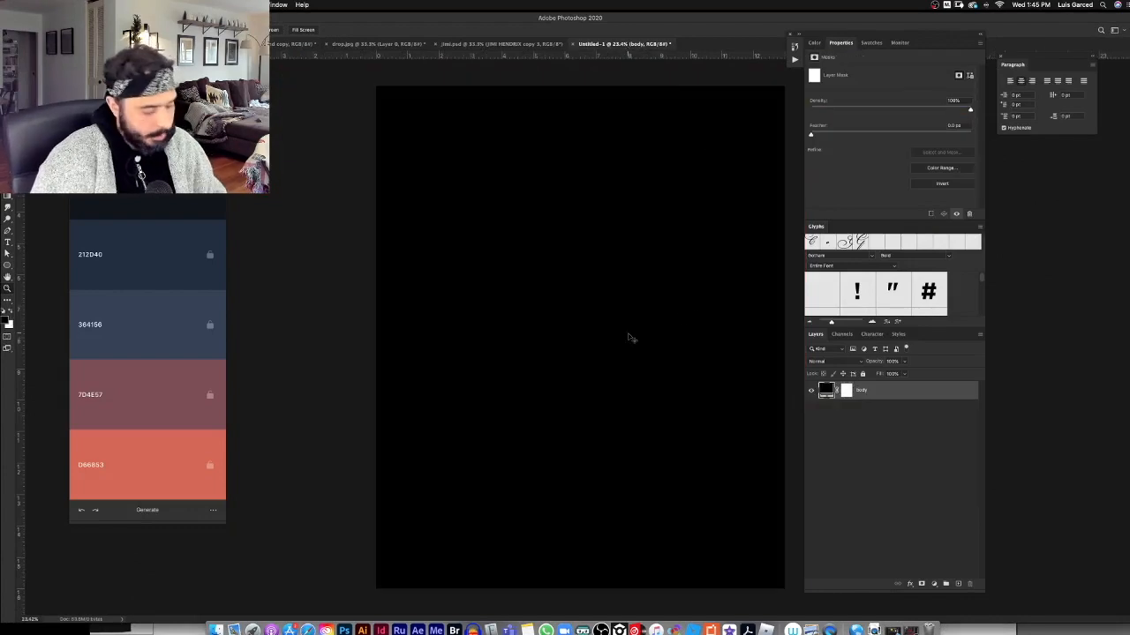
# Paste the T-shirt mockup above the body layer and move it into the canvas's upper-left corner.
pyautogui.press('super+v')
pyautogui.moveTo(609, 342); pyautogui.dragTo(451, 158)
pyautogui.press('z')
pyautogui.moveTo(412, 110); pyautogui.dragTo(596, 354)
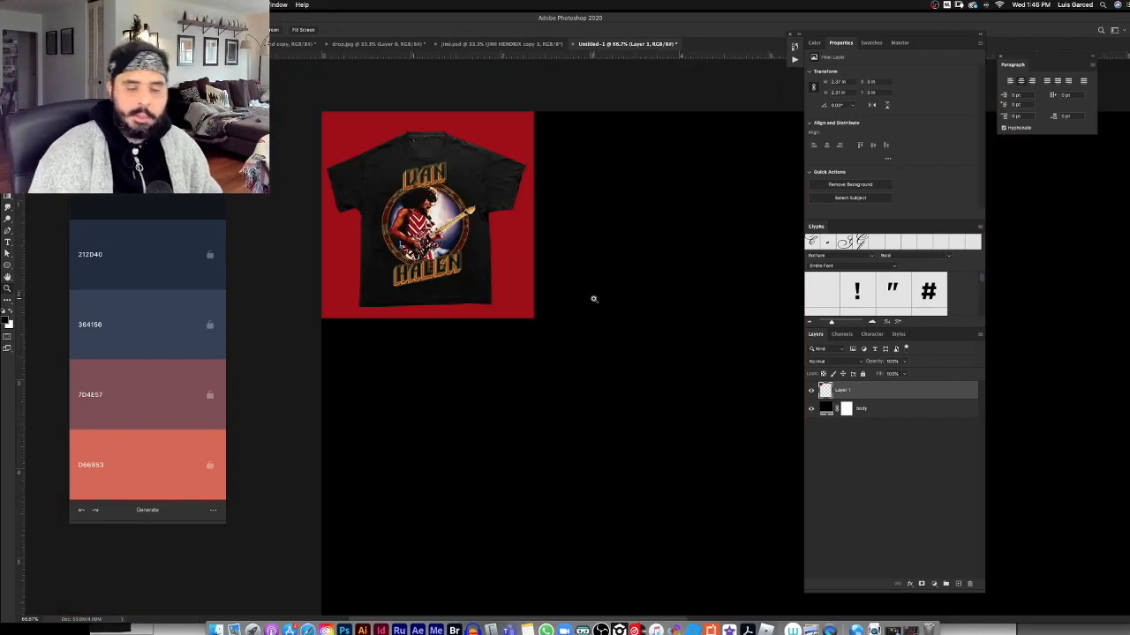
pyautogui.moveTo(426, 199); pyautogui.dragTo(437, 228)
pyautogui.moveTo(567, 487); pyautogui.dragTo(535, 392)
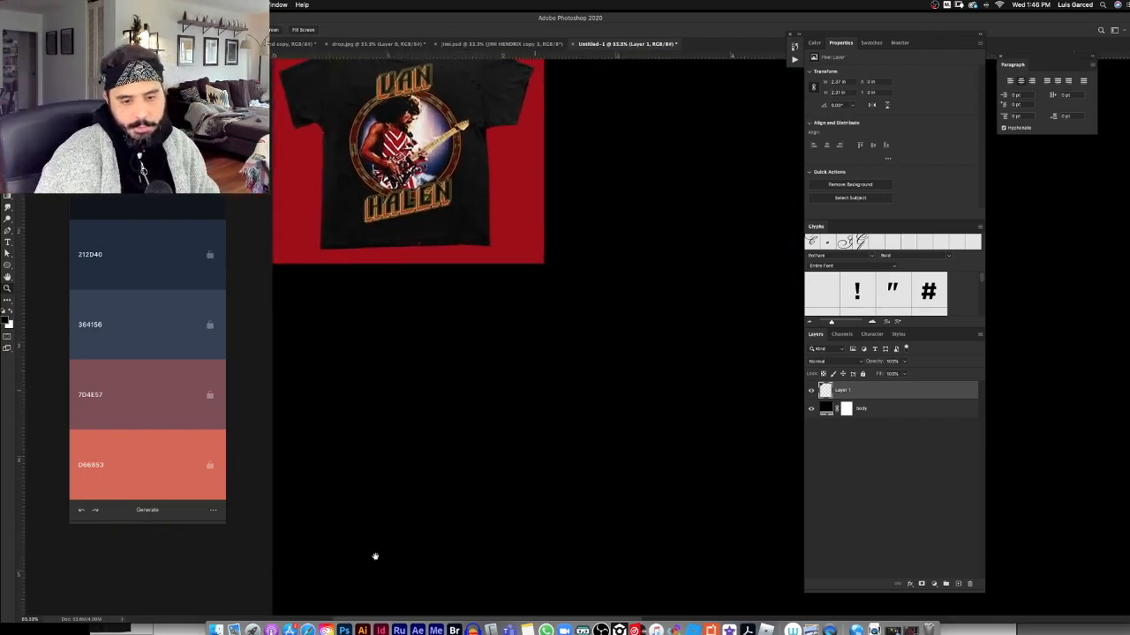
pyautogui.moveTo(431, 444); pyautogui.dragTo(424, 488)
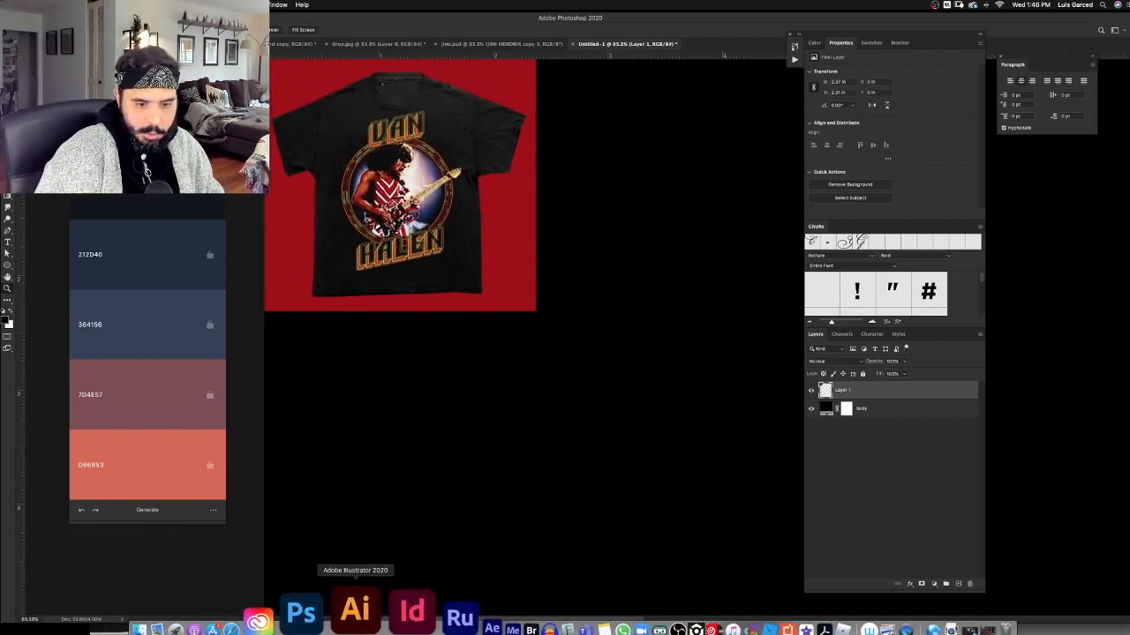
# Switch to Adobe Illustrator and examine the reference tees, the ITC PIONEER type sample, the guitarist photo and the VAN HALEN lettering.
pyautogui.click(357, 608)
pyautogui.press('super+0')
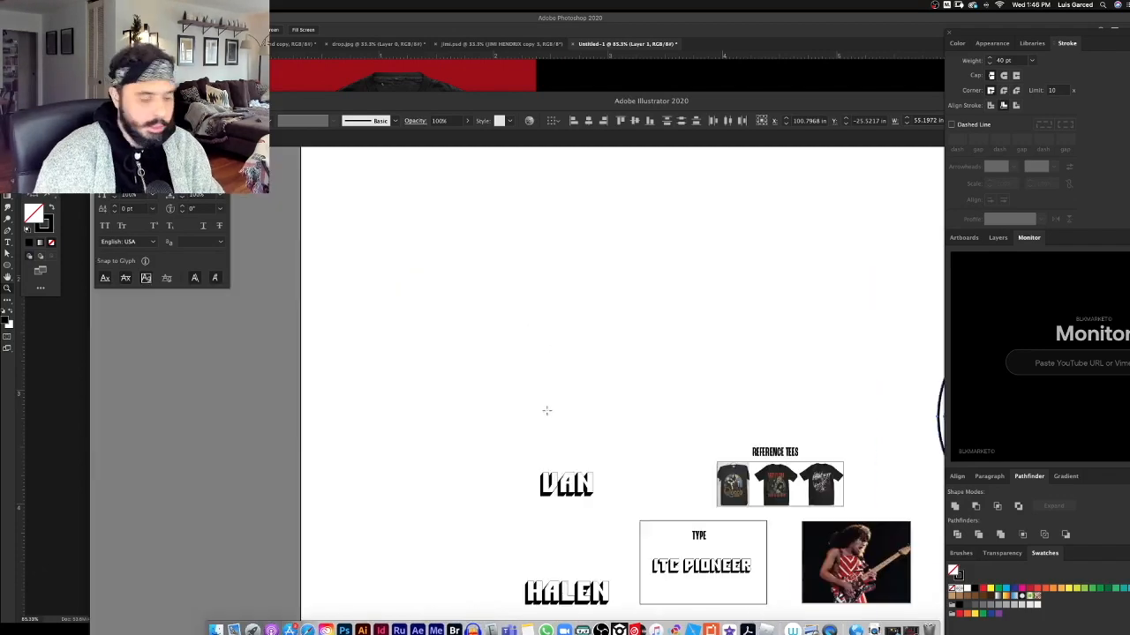
pyautogui.press('f')
pyautogui.scroll(5, 536, 300)
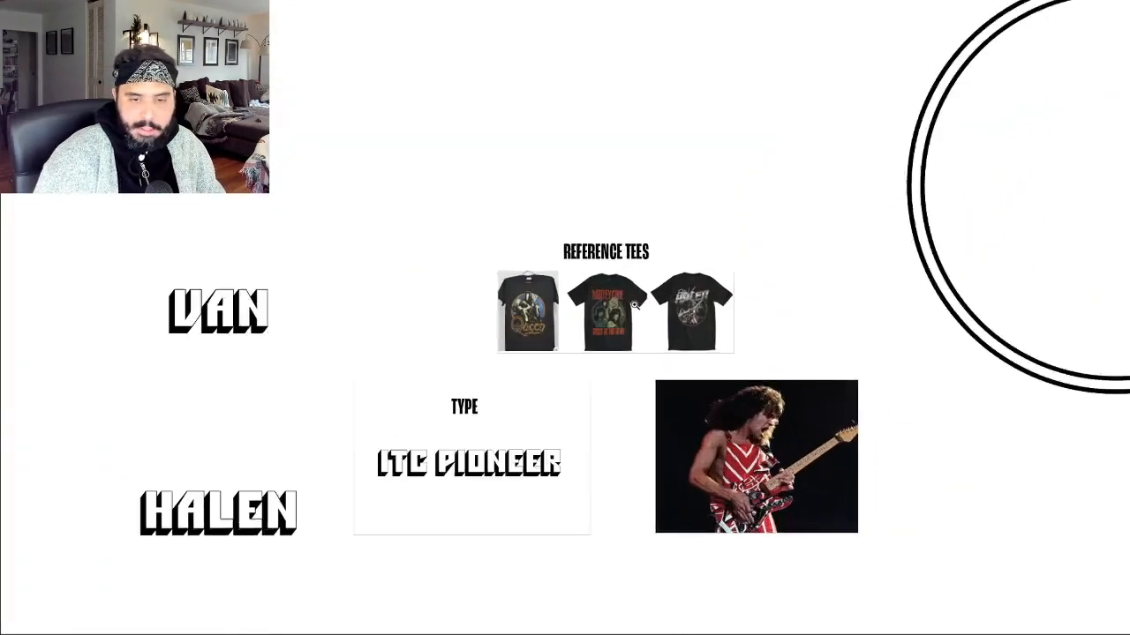
pyautogui.hscroll(3, 573, 336)
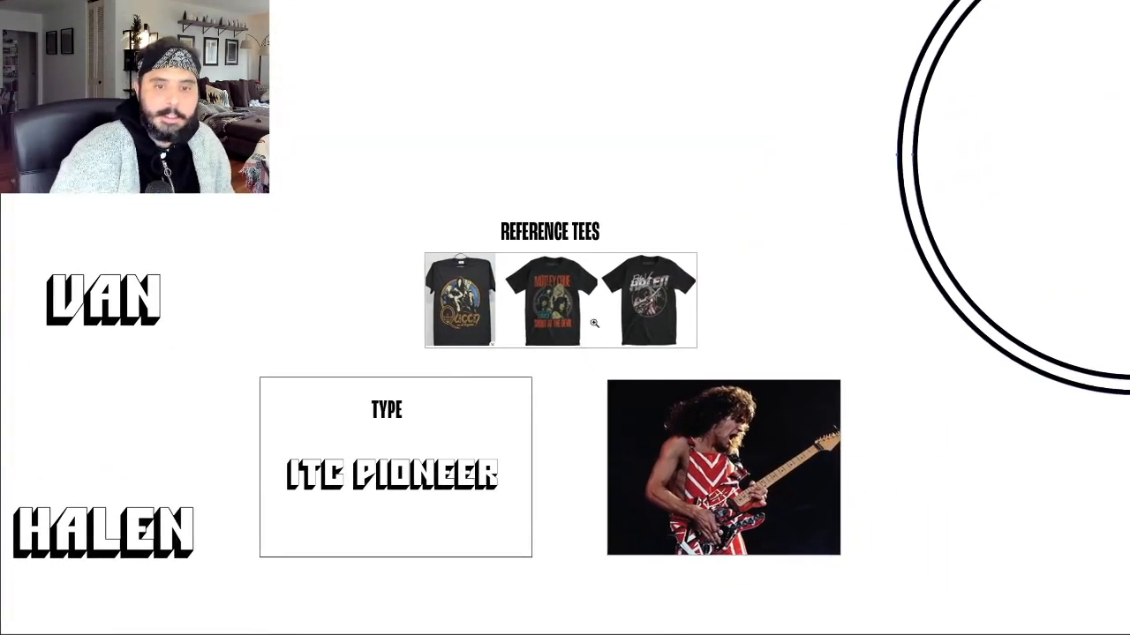
pyautogui.scroll(3, 569, 335)
pyautogui.scroll(-4, 535, 402)
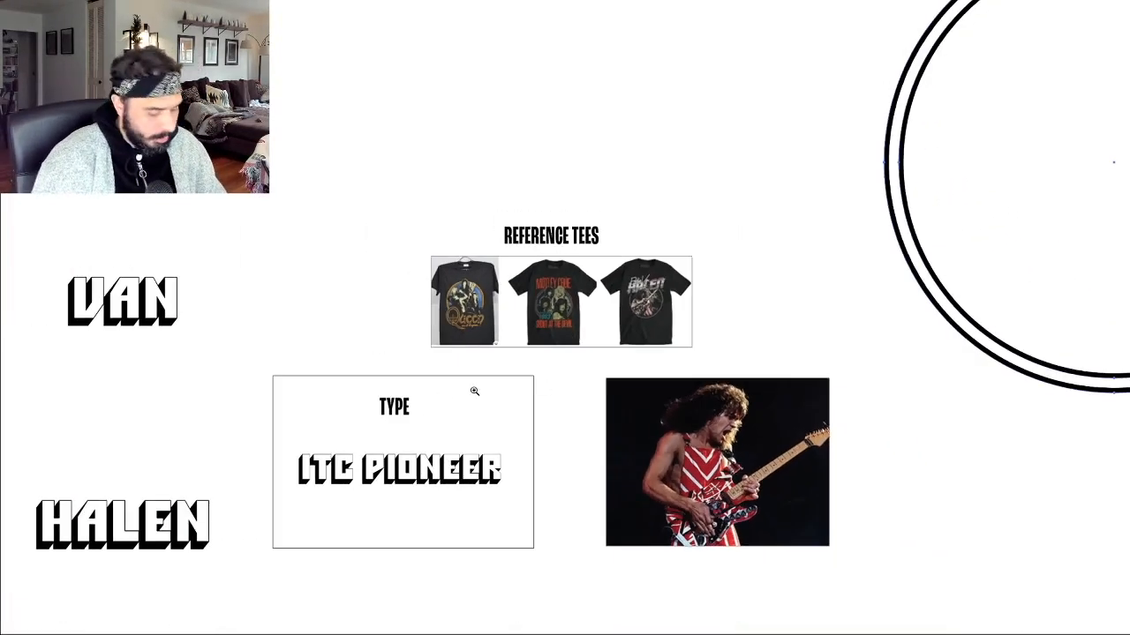
pyautogui.hscroll(2, 716, 343)
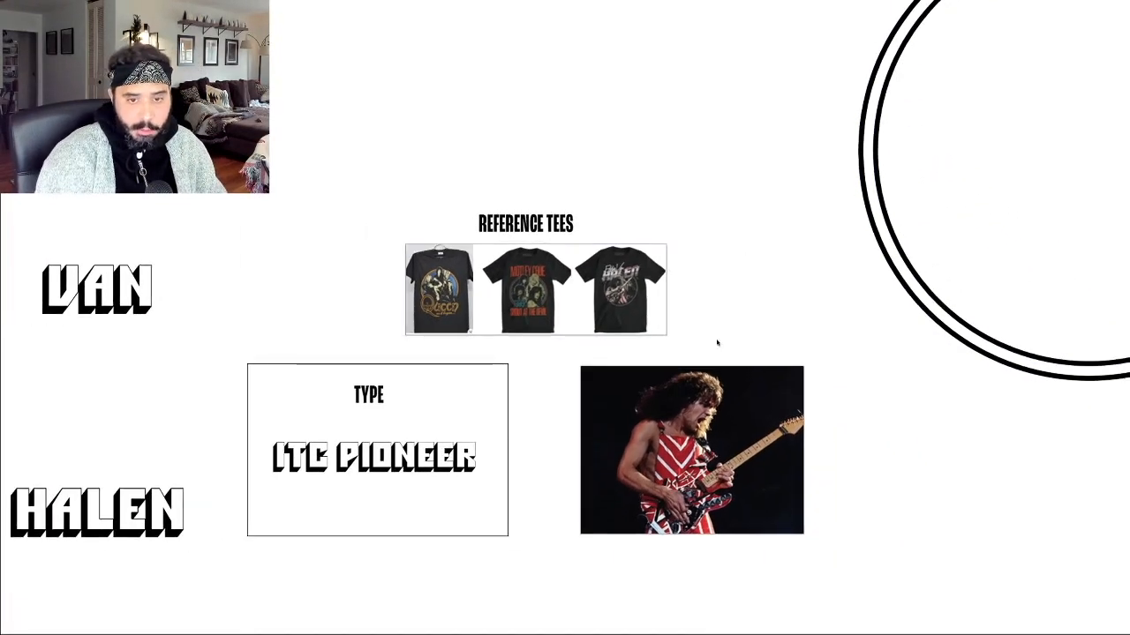
pyautogui.scroll(3, 525, 328)
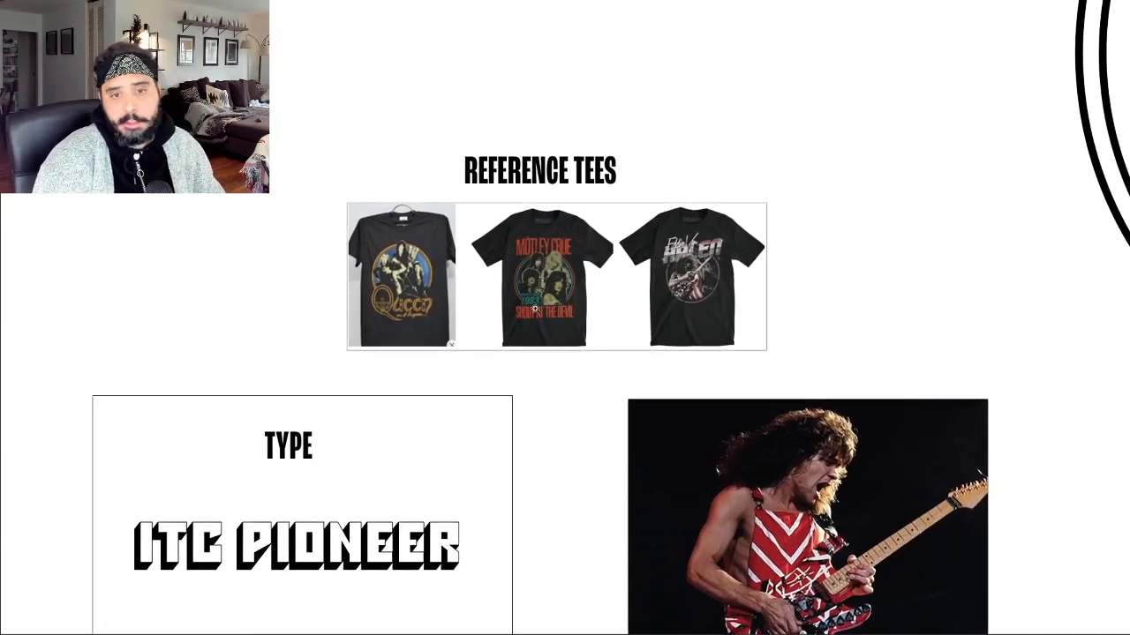
pyautogui.scroll(-2, 375, 468)
pyautogui.moveTo(375, 465); pyautogui.dragTo(389, 465)
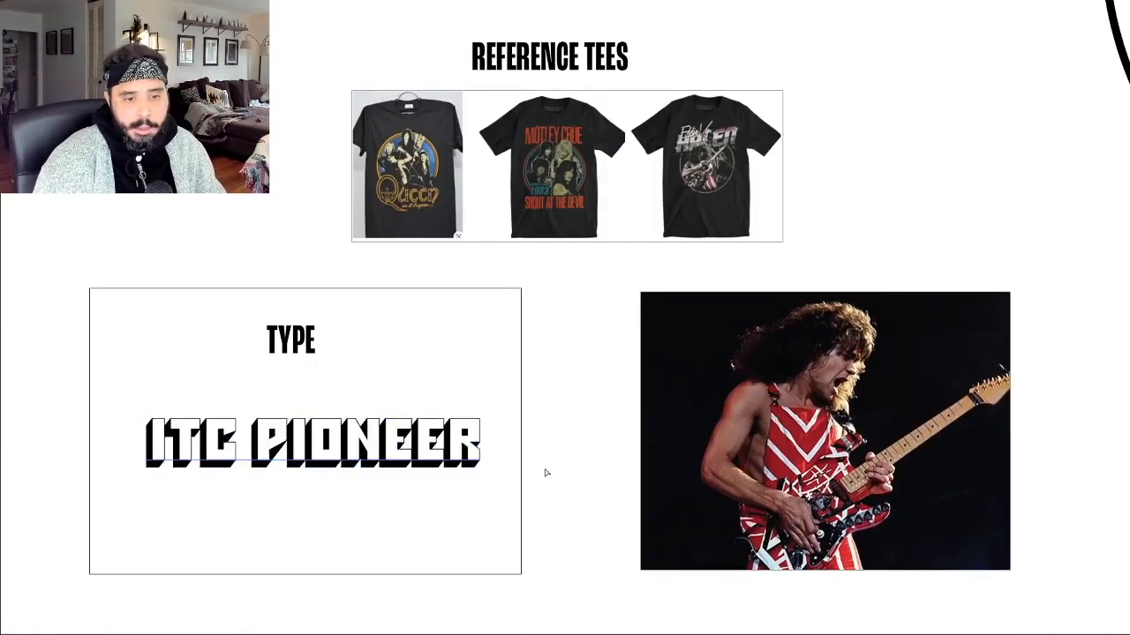
pyautogui.click(550, 429)
pyautogui.scroll(-2, 550, 428)
pyautogui.hscroll(2, 550, 429)
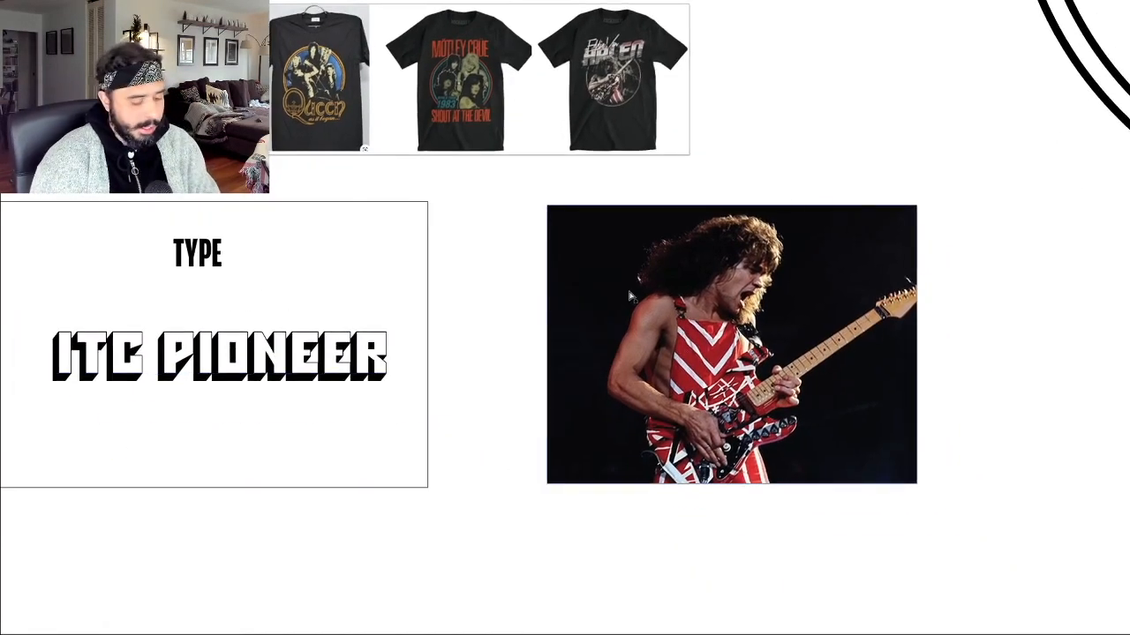
pyautogui.scroll(-1, 517, 289)
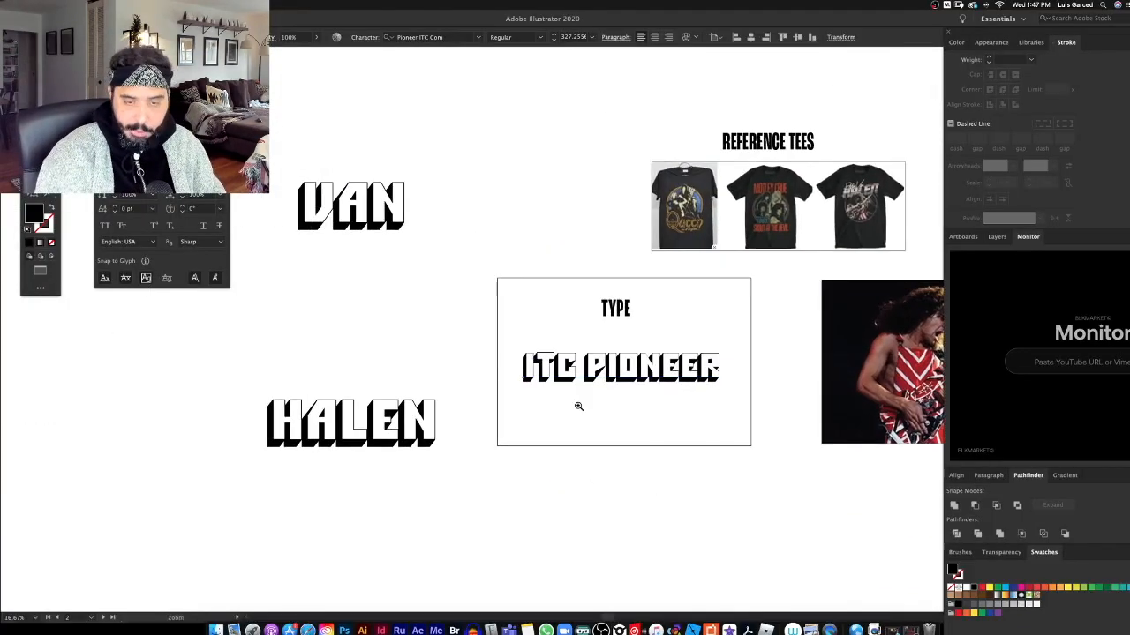
pyautogui.hscroll(5, 674, 287)
pyautogui.hscroll(-5, 456, 453)
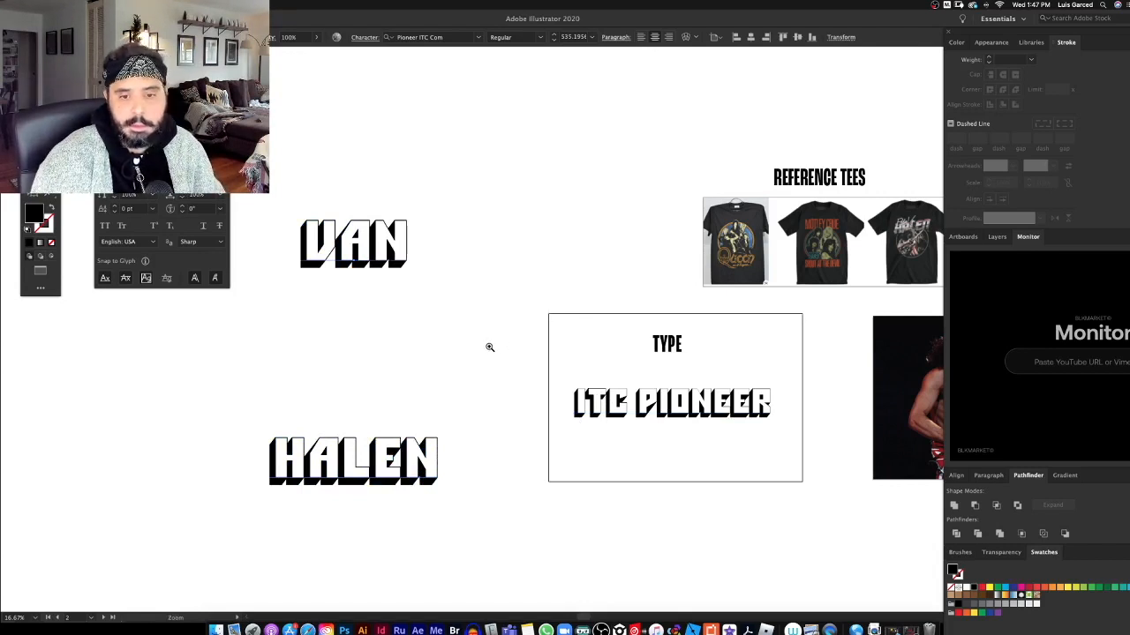
pyautogui.press('a')
pyautogui.moveTo(344, 468); pyautogui.dragTo(383, 427)
pyautogui.click(496, 392)
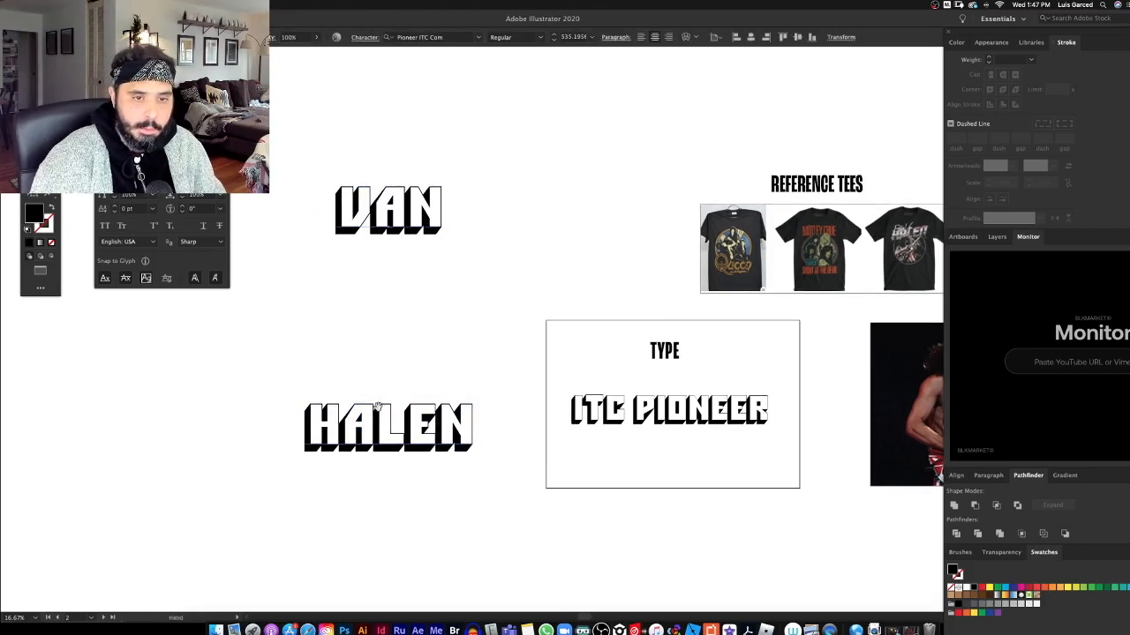
# Place the ITC PIONEER text on an empty area away from the TYPE frame.
pyautogui.press('super+minus')
pyautogui.scroll(5, 519, 371)
pyautogui.moveTo(703, 396); pyautogui.dragTo(394, 213)
pyautogui.moveTo(405, 300); pyautogui.dragTo(663, 327)
pyautogui.moveTo(657, 223); pyautogui.dragTo(519, 267)
pyautogui.press('z')
pyautogui.moveTo(477, 225); pyautogui.dragTo(572, 309)
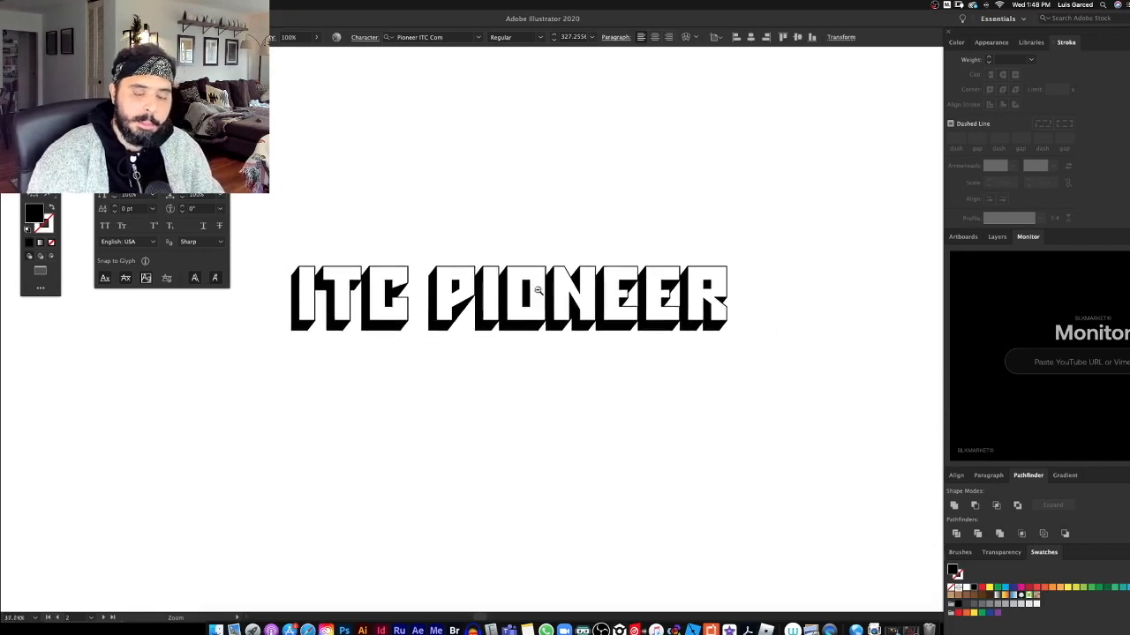
# Duplicate the ITC PIONEER text directly below the first one.
pyautogui.moveTo(493, 306); pyautogui.dragTo(679, 329)
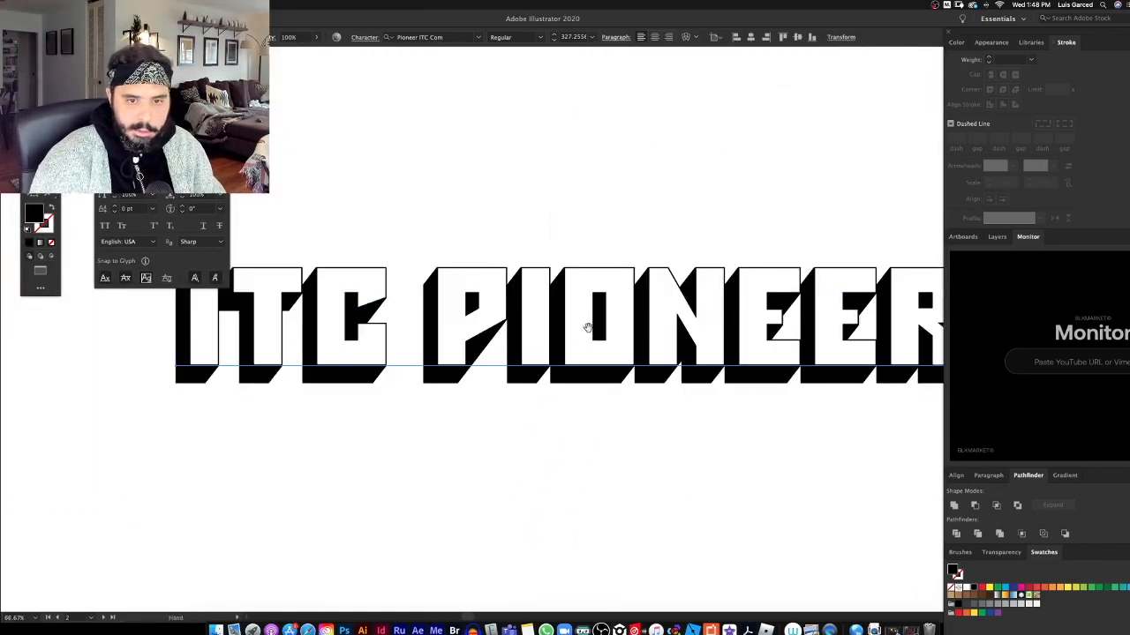
pyautogui.moveTo(588, 328); pyautogui.dragTo(674, 260)
pyautogui.press('super+minus')
pyautogui.moveTo(536, 340); pyautogui.dragTo(555, 251)
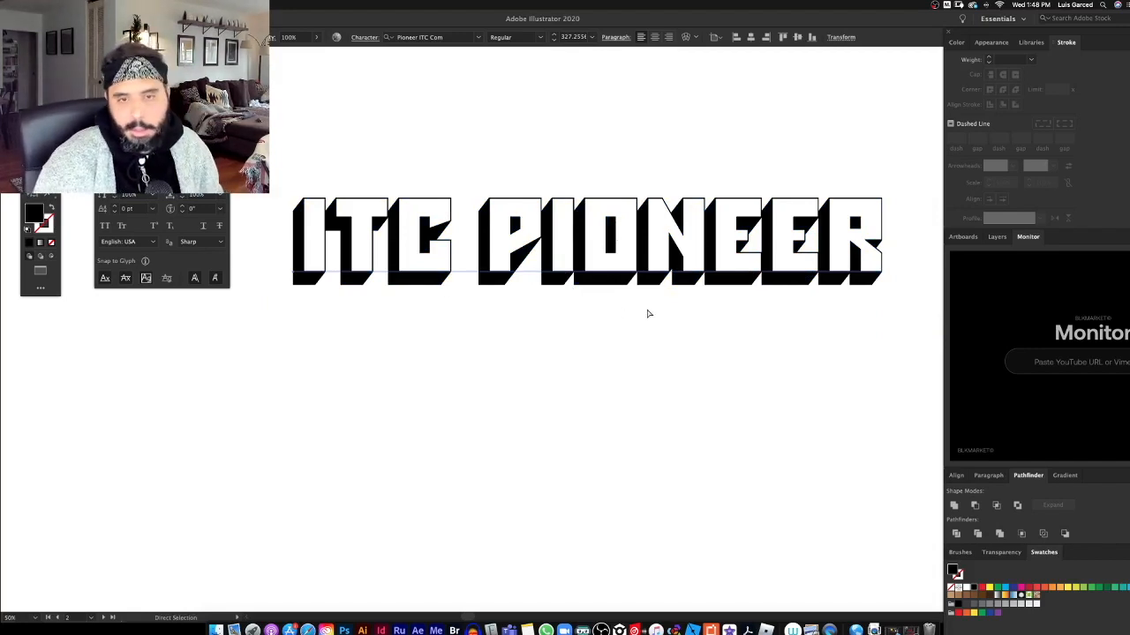
pyautogui.scroll(-5, 627, 168)
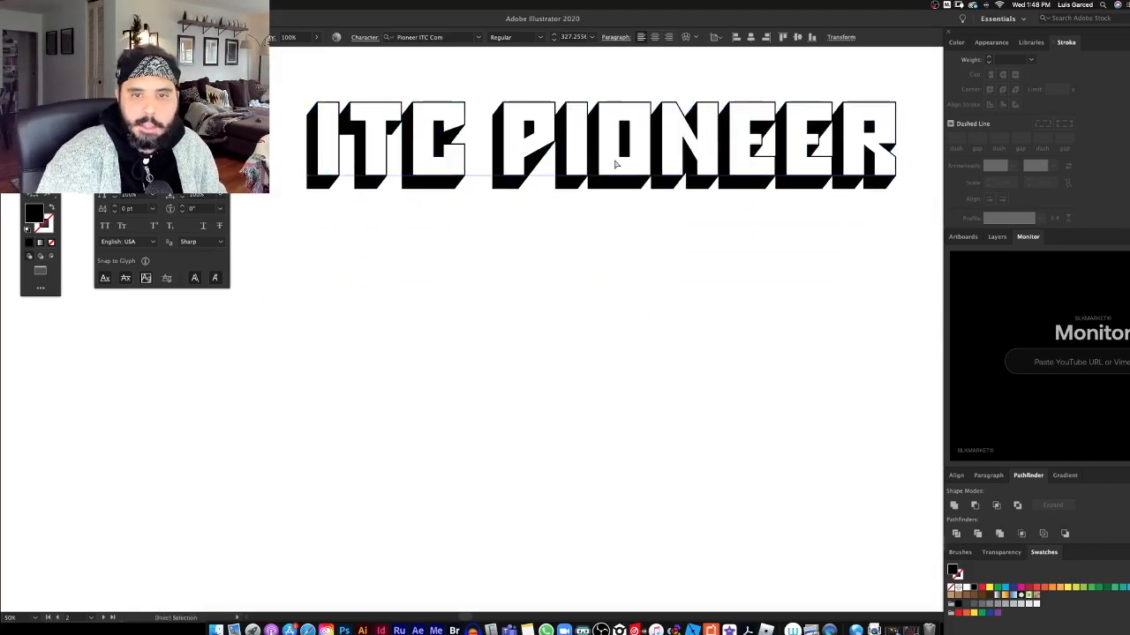
pyautogui.moveTo(615, 167); pyautogui.dragTo(645, 335)
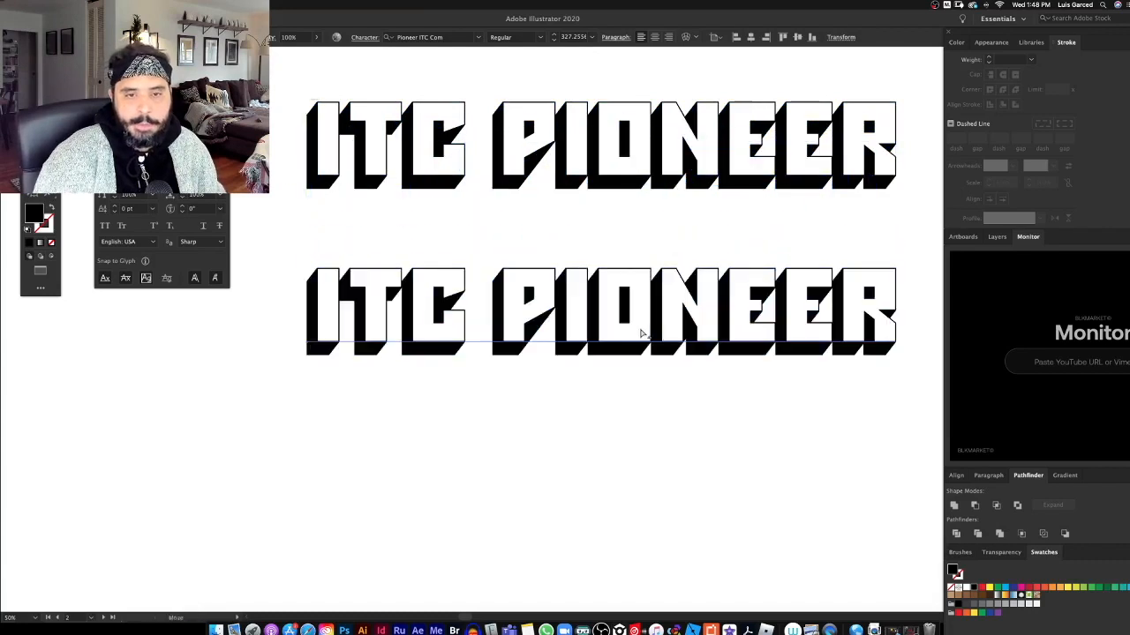
# Replace the lower ITC PIONEER text with VAN and HALEN on separate lines and enlarge it to about 418 pt.
pyautogui.doubleClick(582, 304)
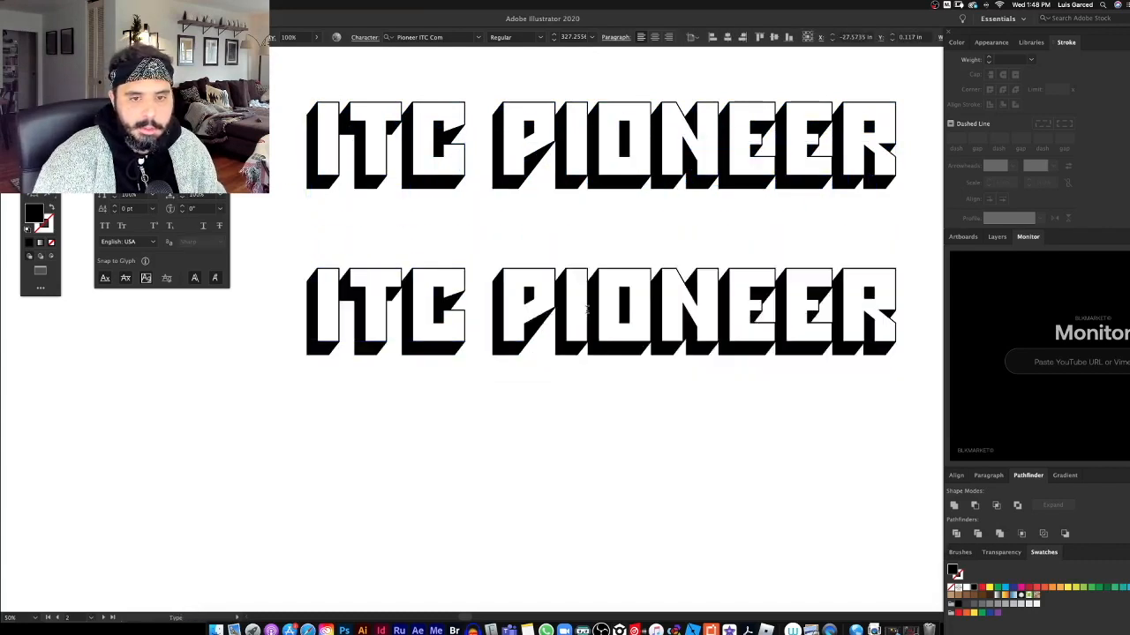
pyautogui.tripleClick(585, 313)
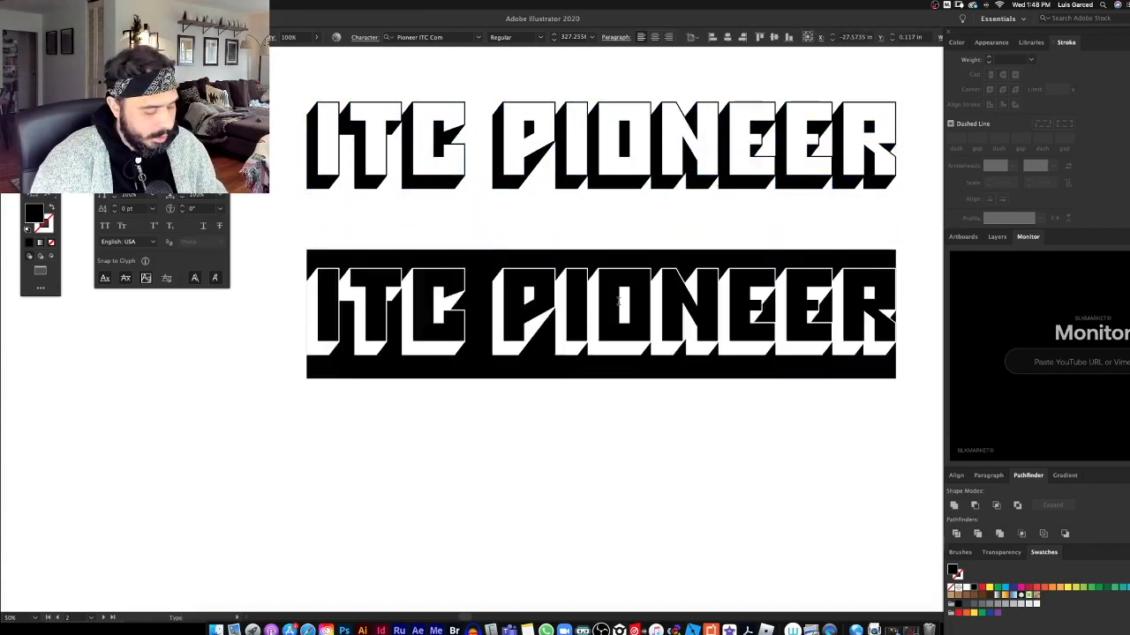
pyautogui.write('VAN')
pyautogui.press('Return')
pyautogui.write('HALEN')
pyautogui.press('super+minus')
pyautogui.press('Escape')
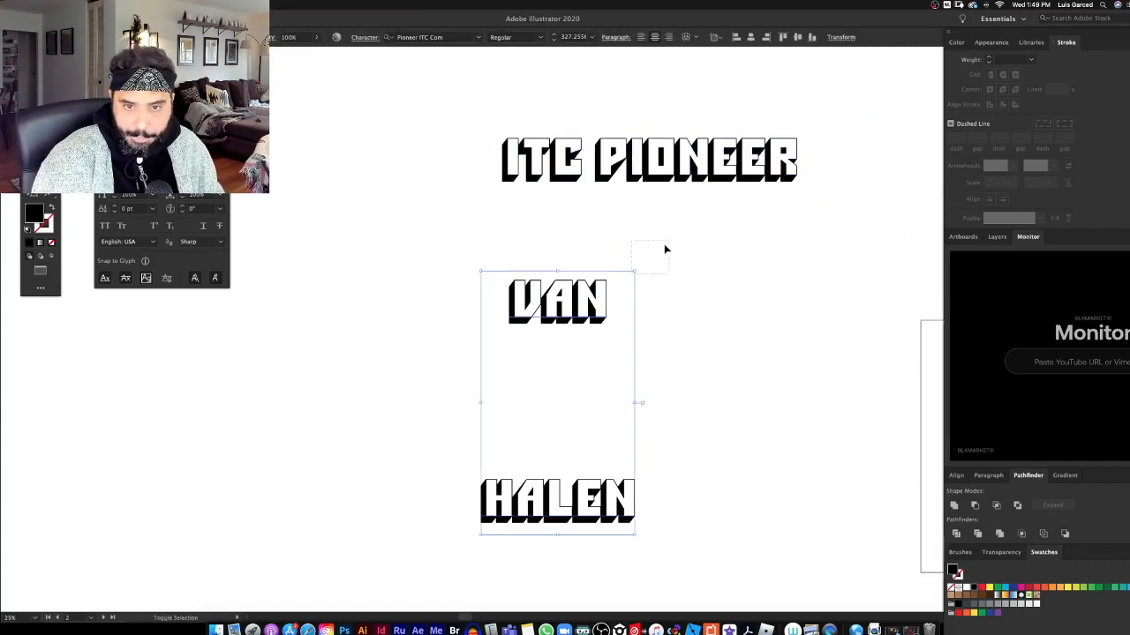
pyautogui.moveTo(636, 272); pyautogui.dragTo(656, 235)
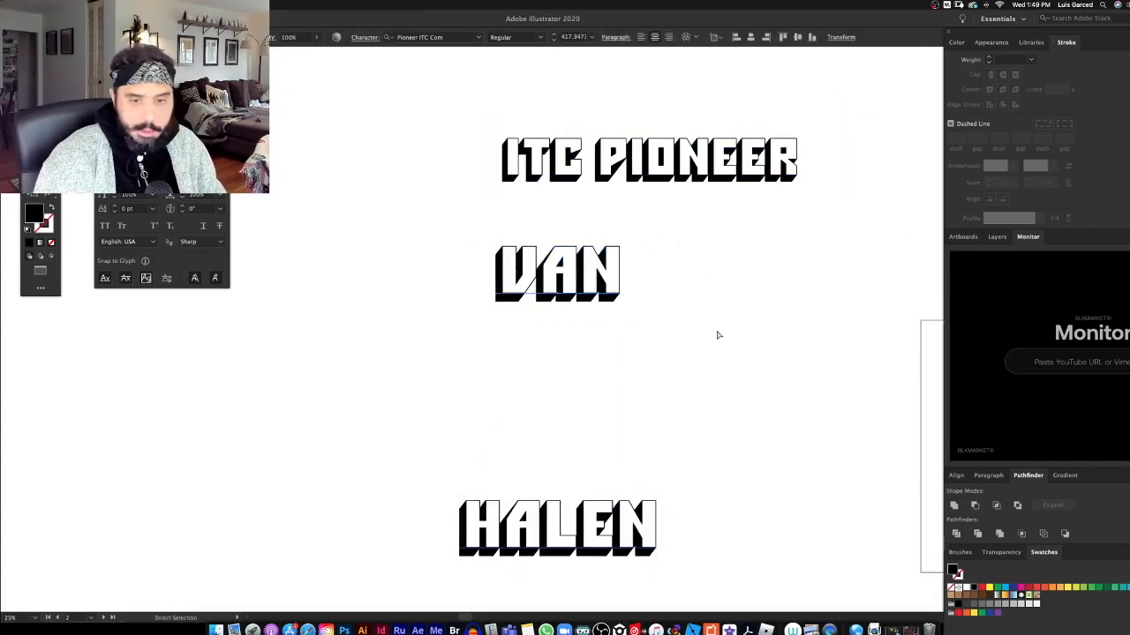
# Switch to Photoshop and paste the VAN HALEN lettering as a Smart Object at the offered full-height size.
pyautogui.click(344, 631)
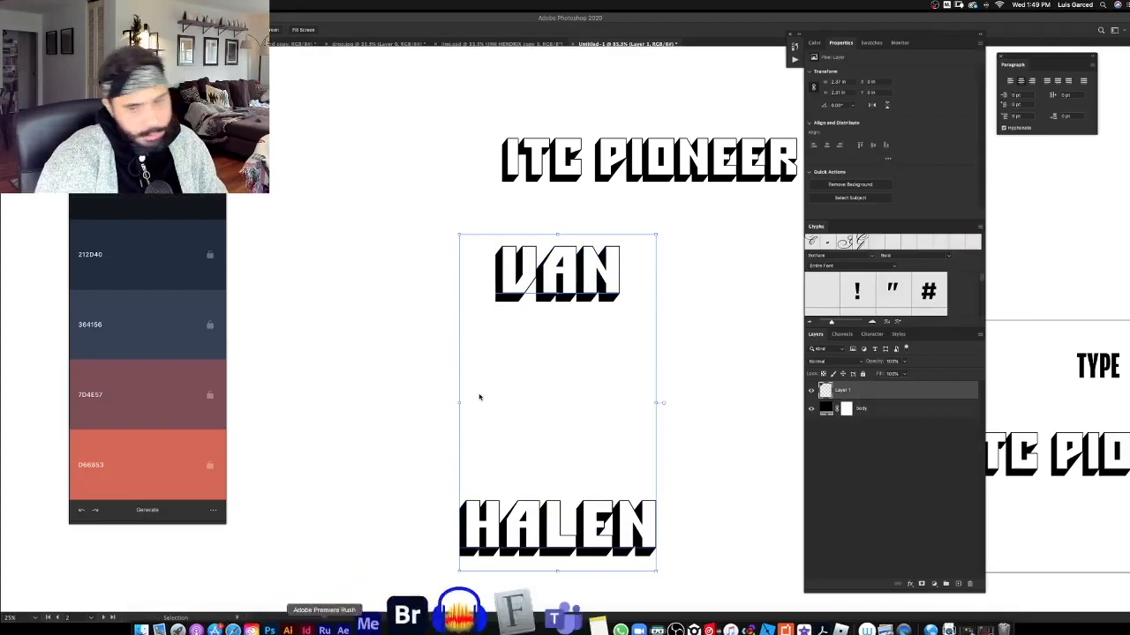
pyautogui.press('super+minus')
pyautogui.press('super+minus')
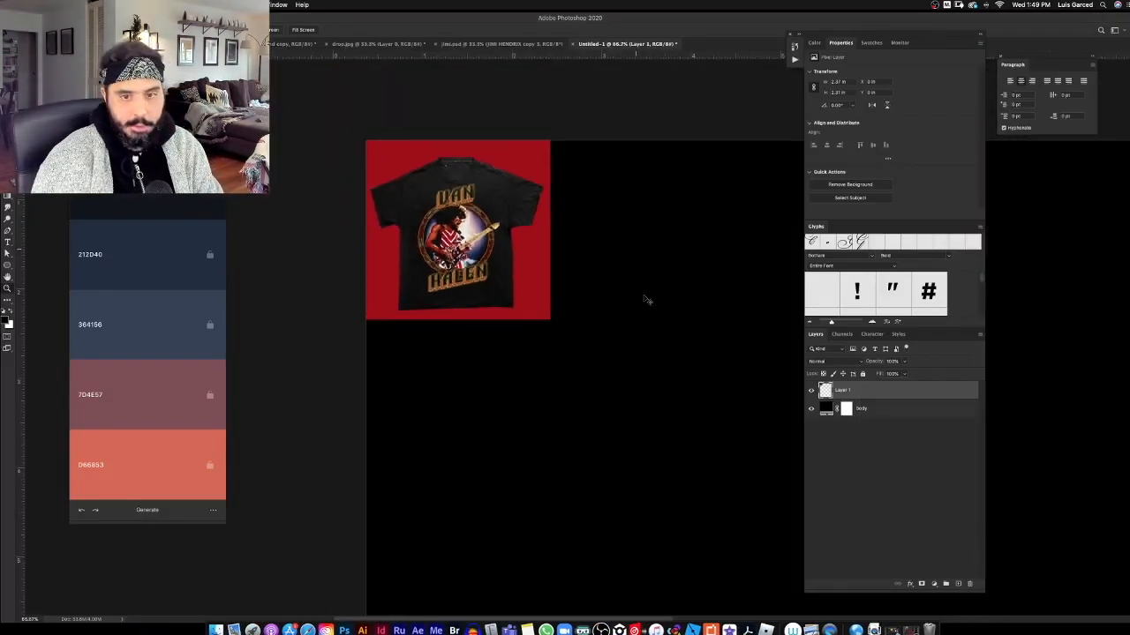
pyautogui.press('super+minus')
pyautogui.press('super+minus')
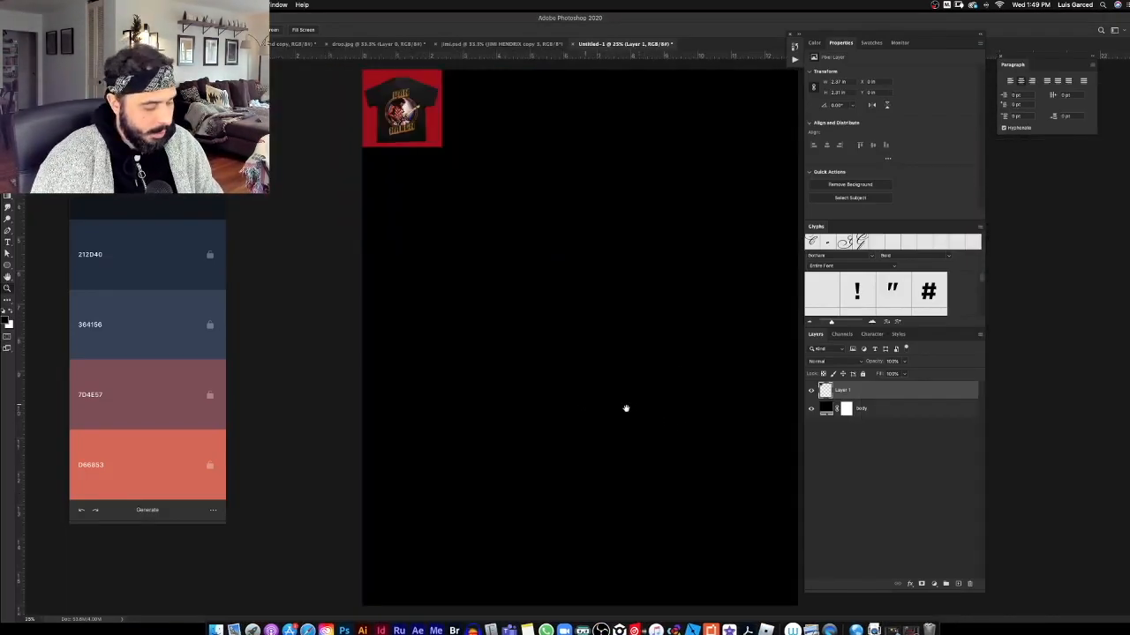
pyautogui.press('super+v')
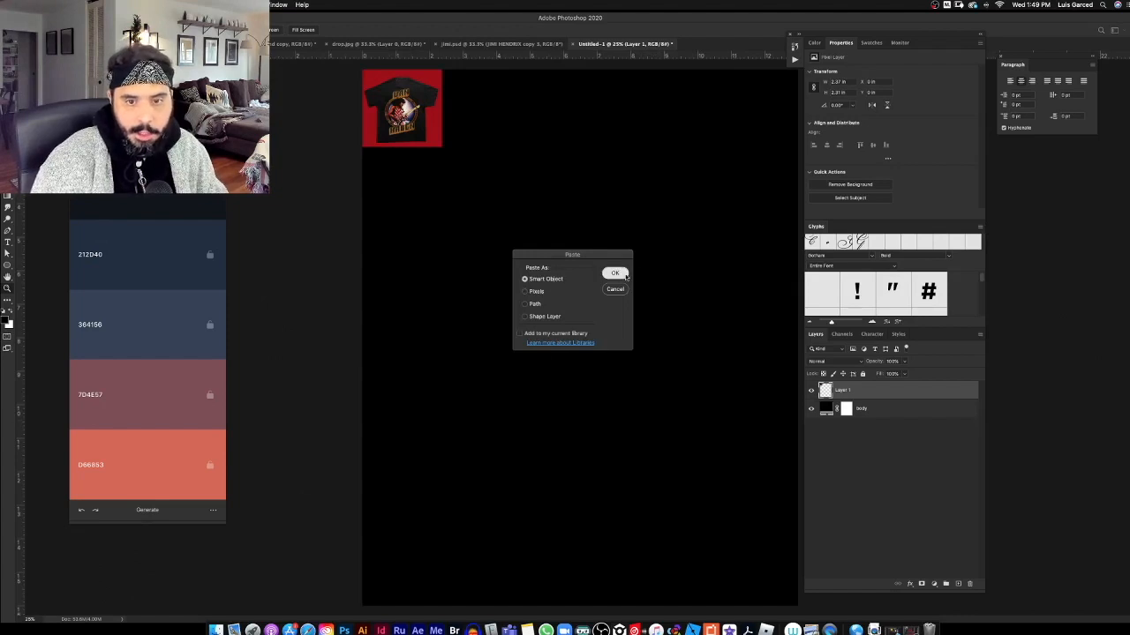
pyautogui.click(615, 273)
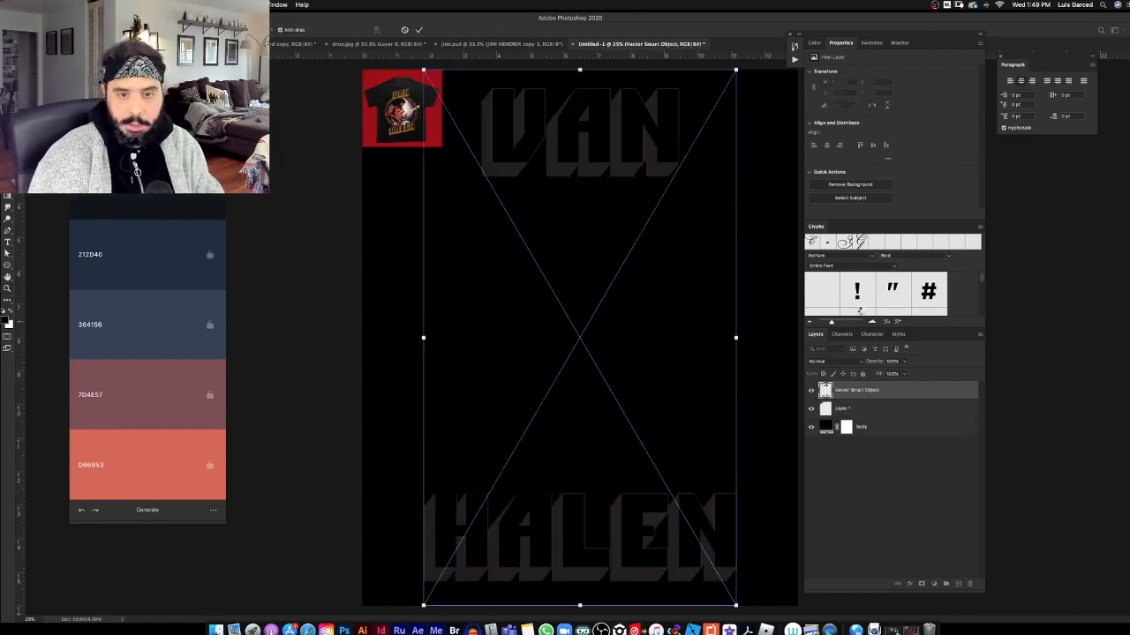
pyautogui.press('Return')
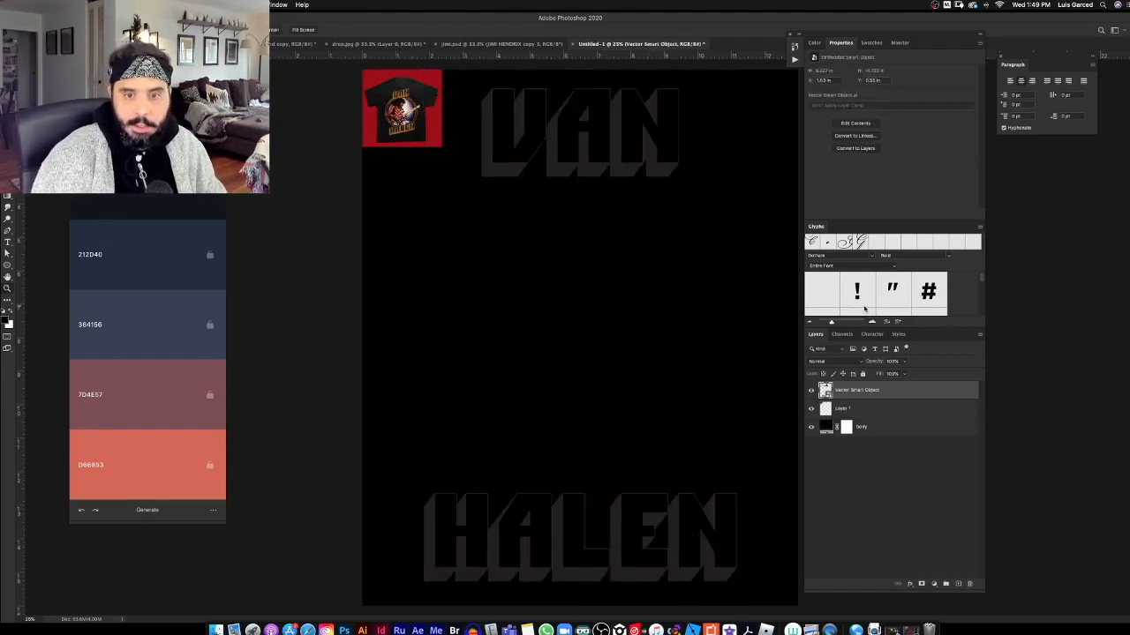
pyautogui.rightClick(825, 395)
pyautogui.click(838, 393)
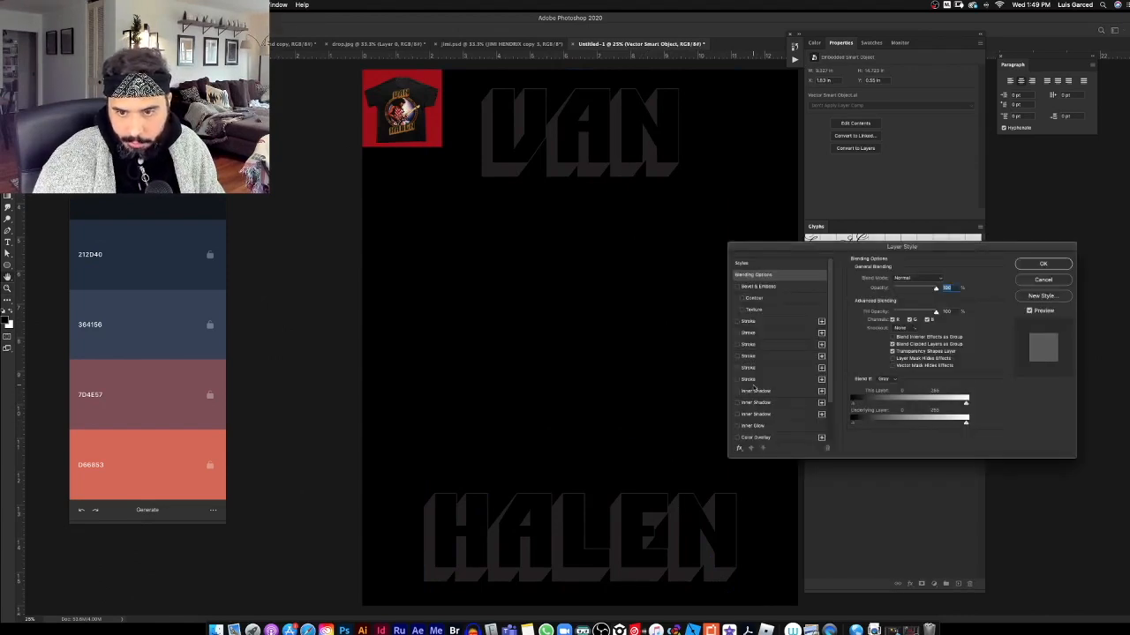
pyautogui.click(1028, 279)
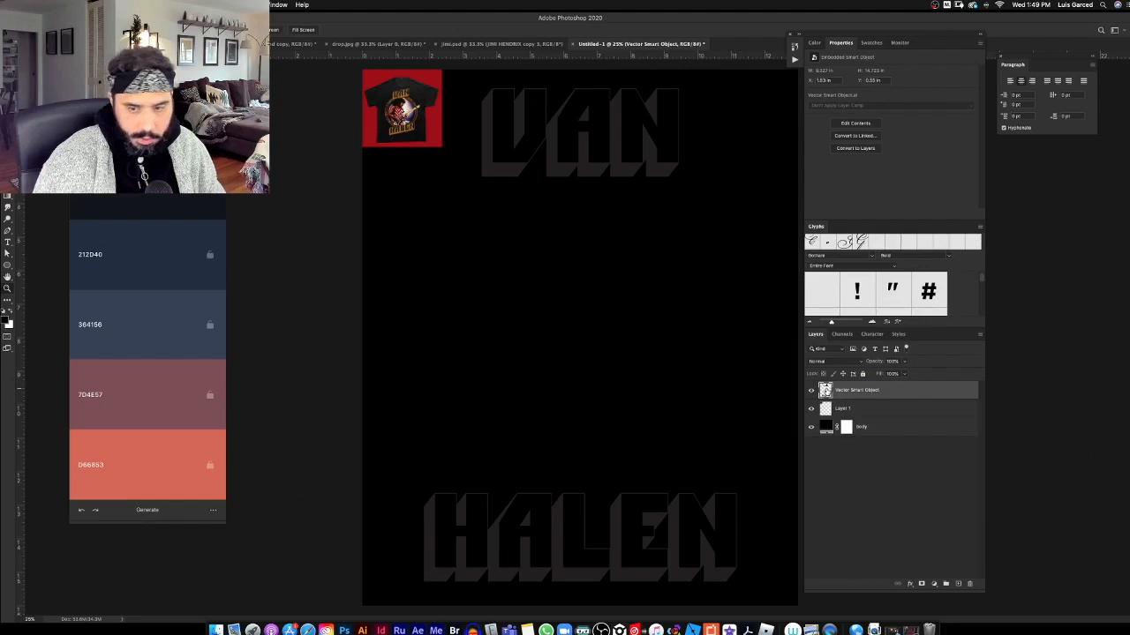
# Apply a white Color Overlay in Normal blend mode at 100% opacity to the VAN HALEN Smart Object.
pyautogui.rightClick(826, 389)
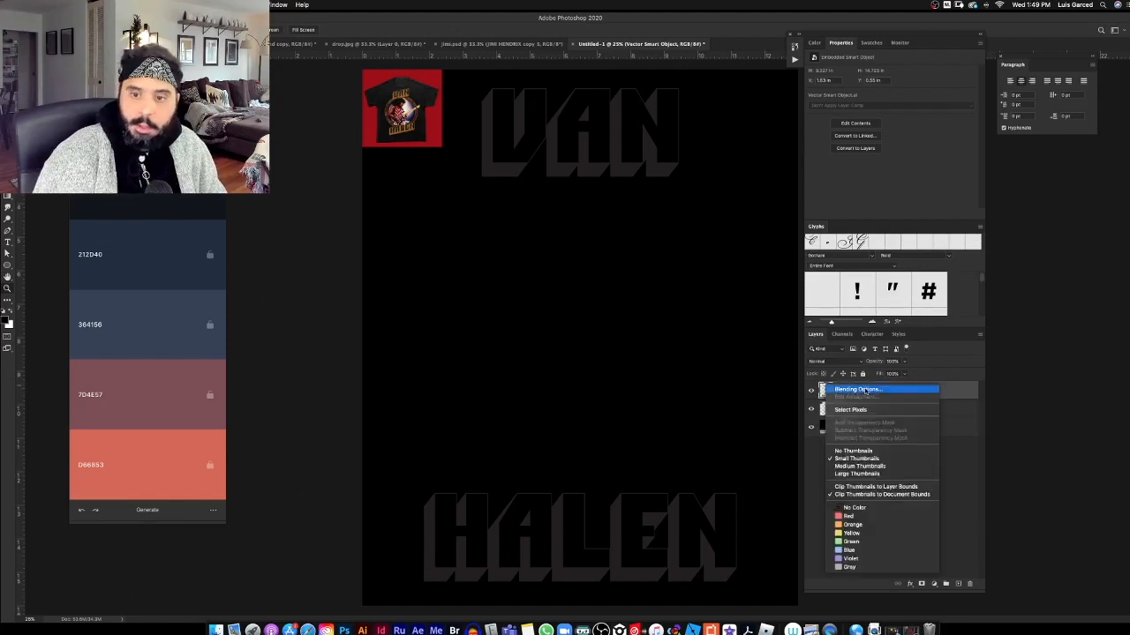
pyautogui.click(856, 390)
pyautogui.scroll(-3, 829, 359)
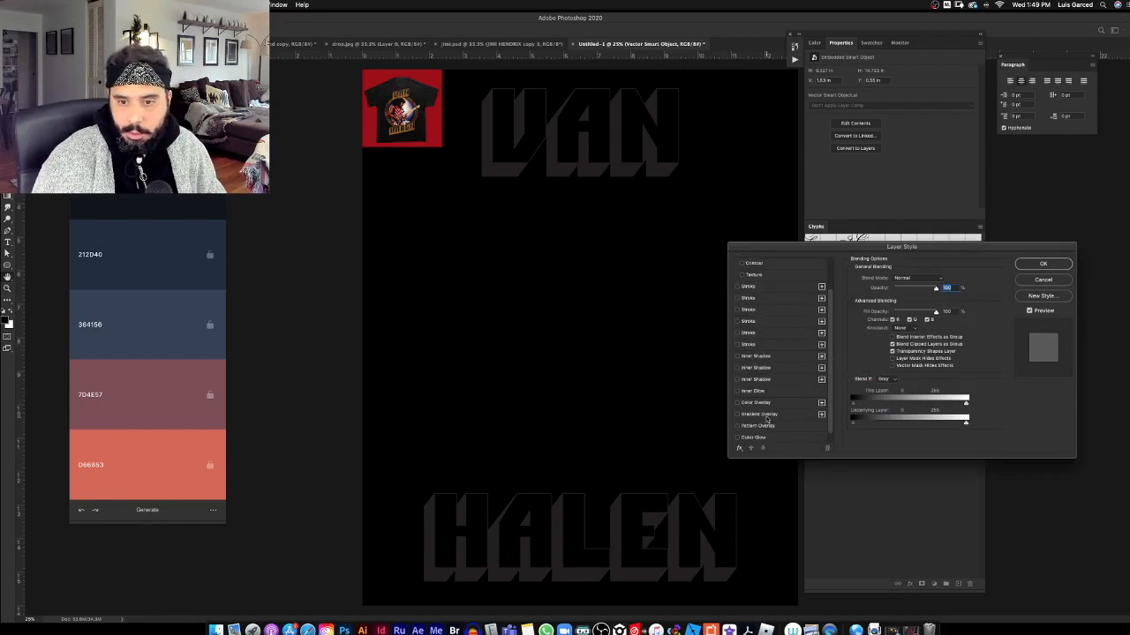
pyautogui.click(758, 413)
pyautogui.click(736, 414)
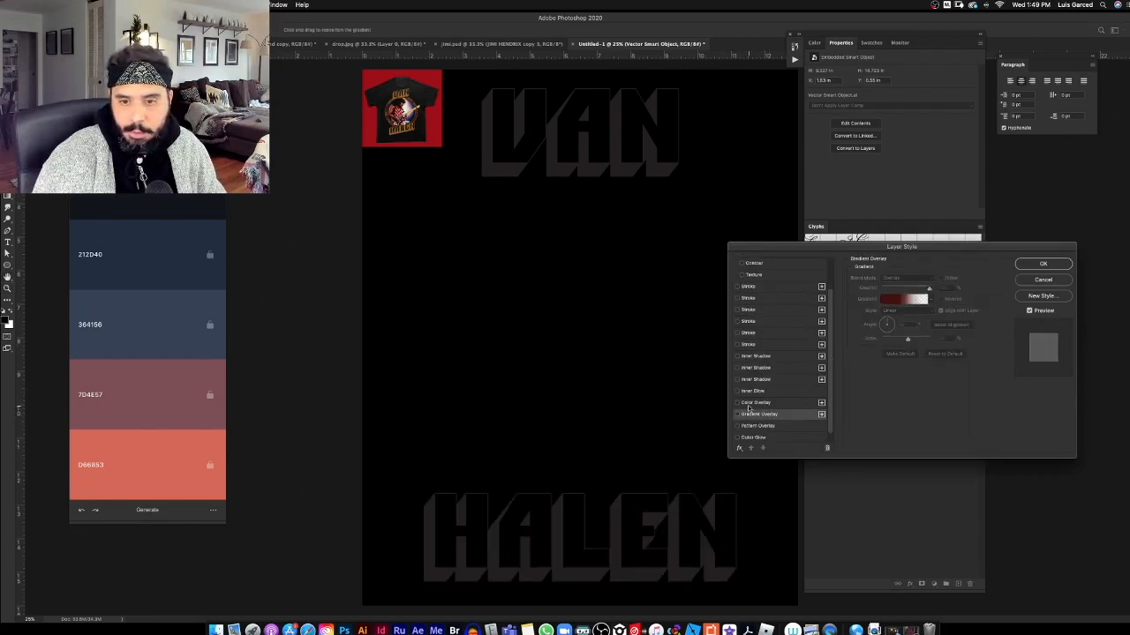
pyautogui.click(792, 404)
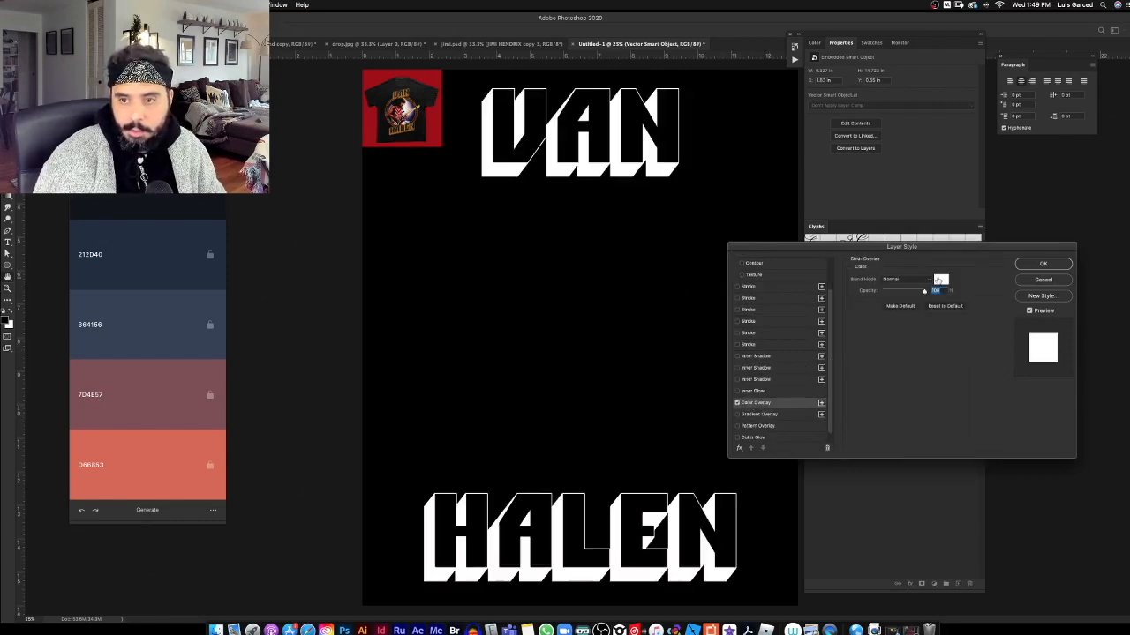
pyautogui.click(940, 280)
pyautogui.click(853, 326)
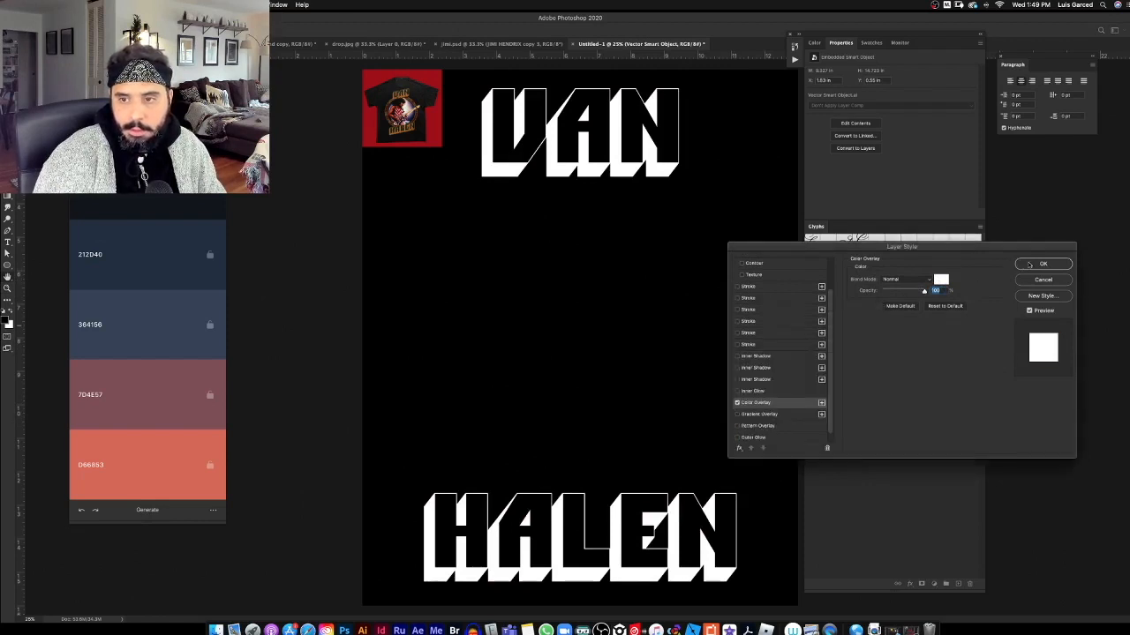
pyautogui.press('Return')
# Check the circular frame on the reference shirt, then in Illustrator draw a circle about 26.79 in wide beside the VAN HALEN lettering.
pyautogui.keyDown('alt'); pyautogui.click(558, 330); pyautogui.keyUp('alt')
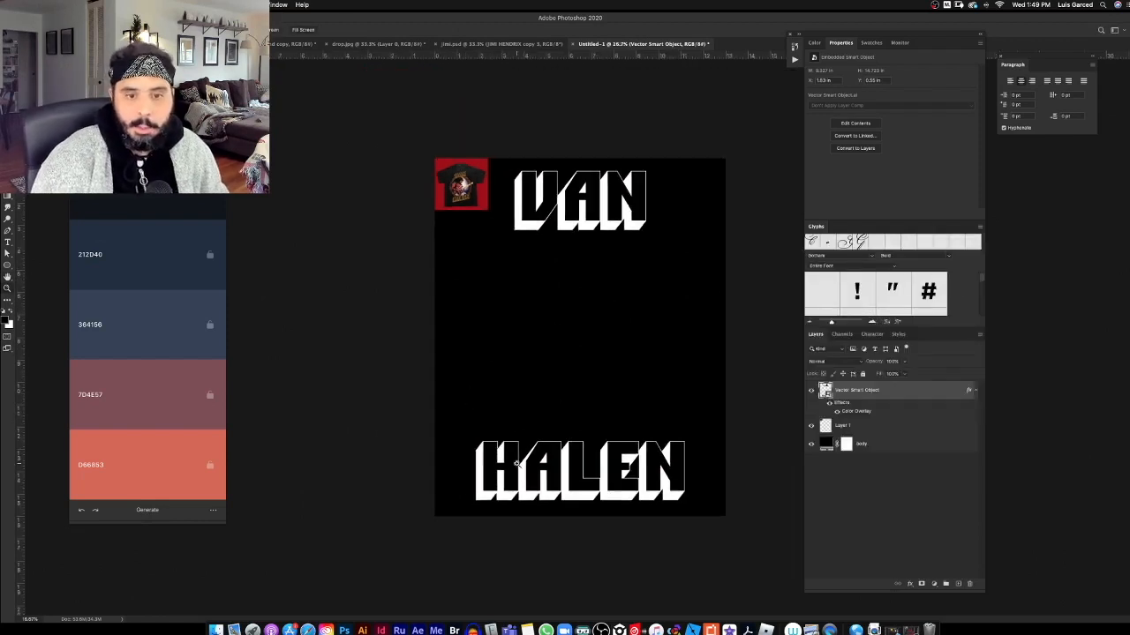
pyautogui.moveTo(460, 185); pyautogui.dragTo(613, 333)
pyautogui.moveTo(624, 496); pyautogui.dragTo(459, 582)
pyautogui.click(357, 617)
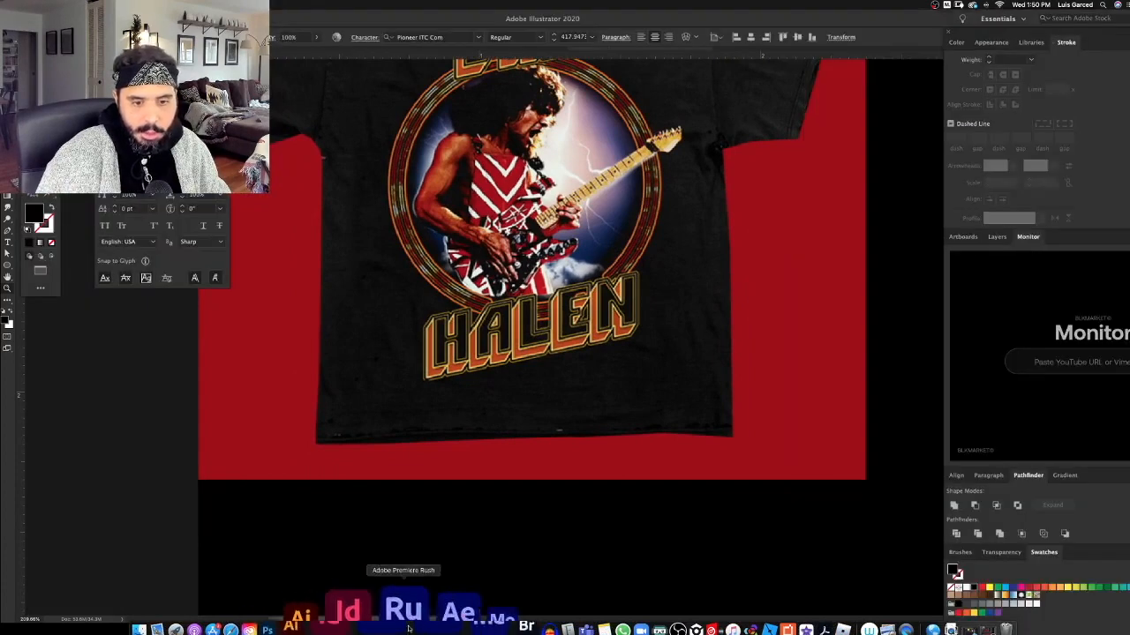
pyautogui.hscroll(3, 676, 358)
pyautogui.hscroll(-5, 618, 374)
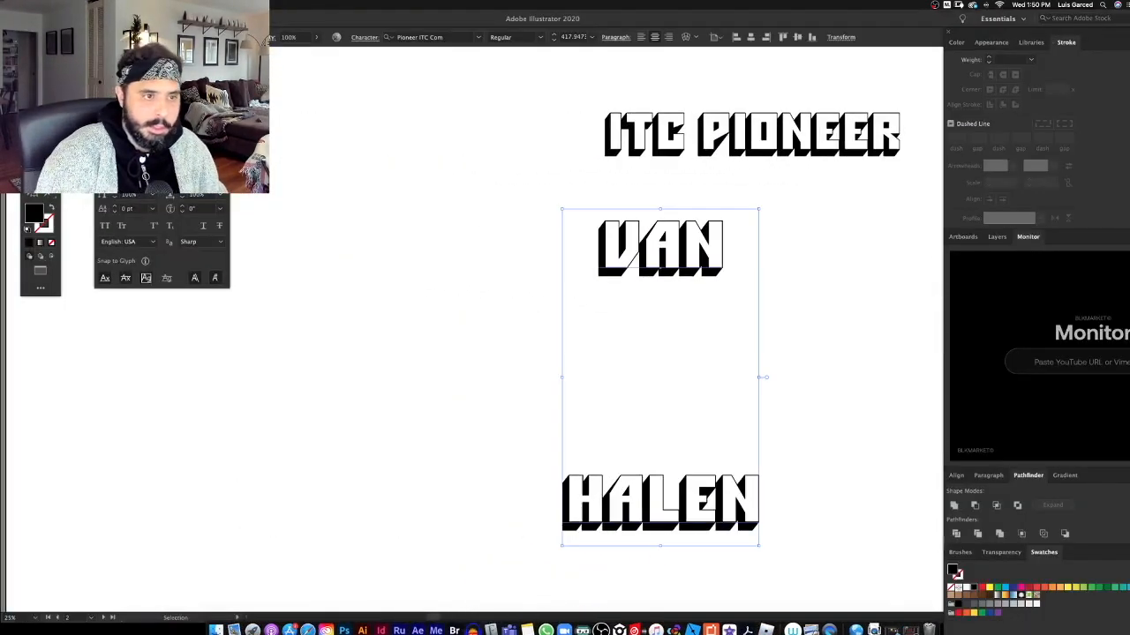
pyautogui.press('super+shift+a')
pyautogui.press('l')
pyautogui.moveTo(341, 342)
pyautogui.mouseDown()
pyautogui.moveTo(402, 385)
pyautogui.moveTo(512, 432)
pyautogui.mouseUp()
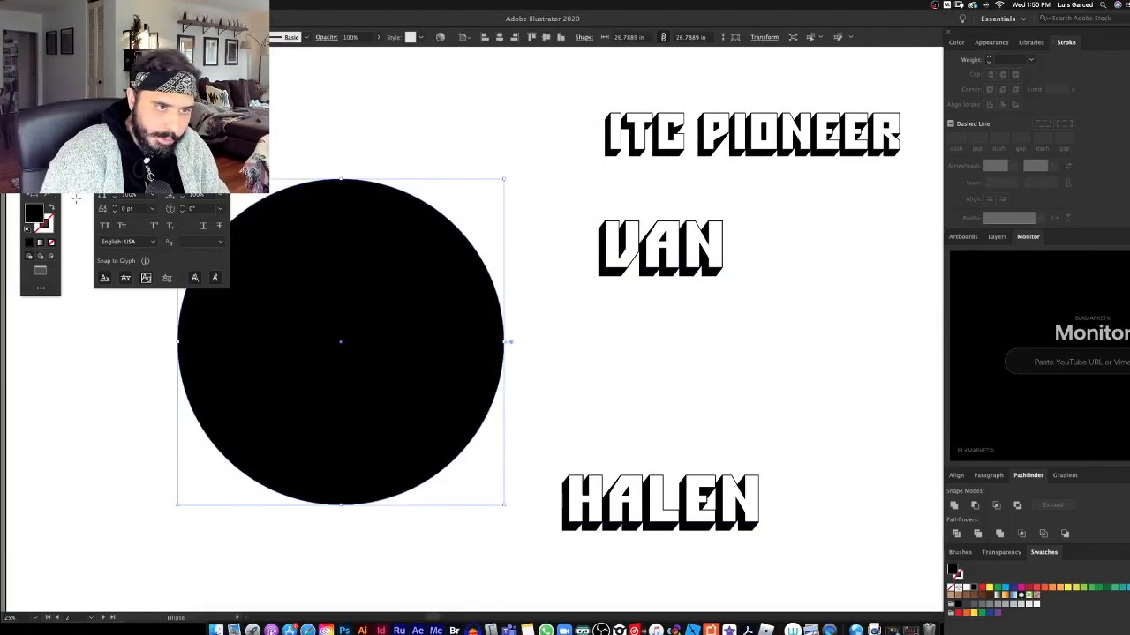
# Remove the circle's fill and give it a black 20 pt stroke aligned to the inside.
pyautogui.click(51, 210)
pyautogui.click(50, 226)
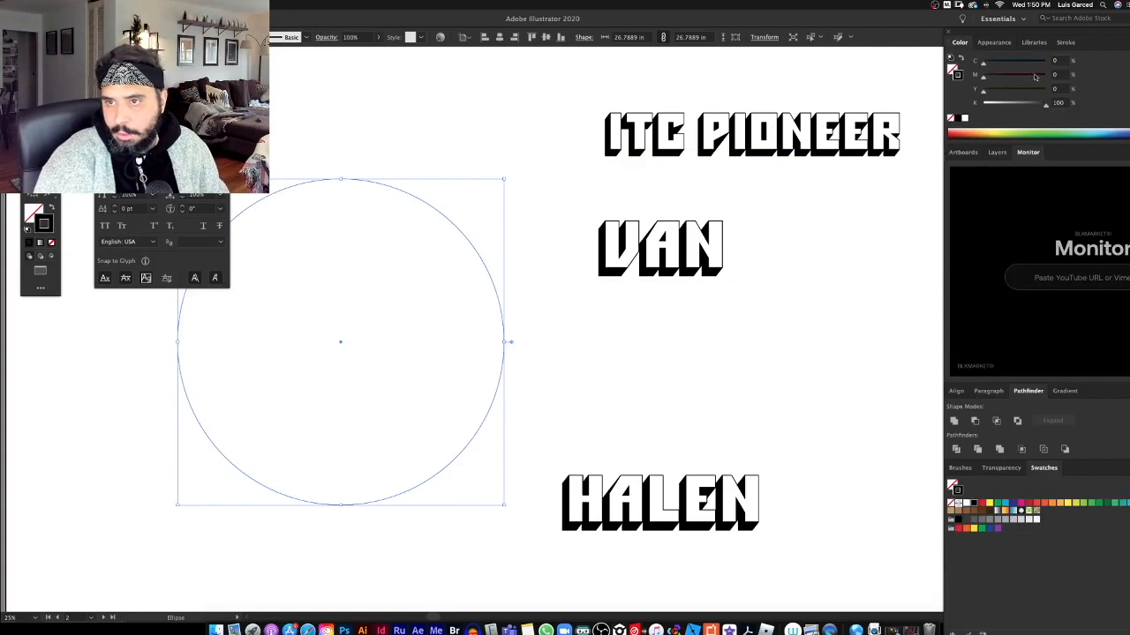
pyautogui.click(1065, 44)
pyautogui.click(990, 58)
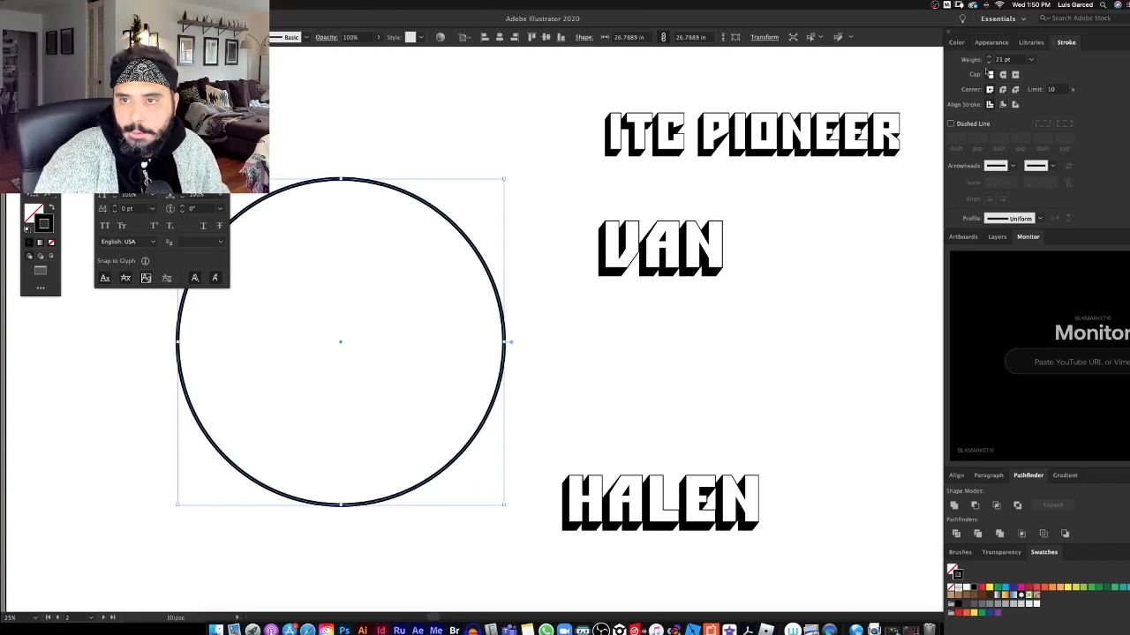
pyautogui.click(1003, 105)
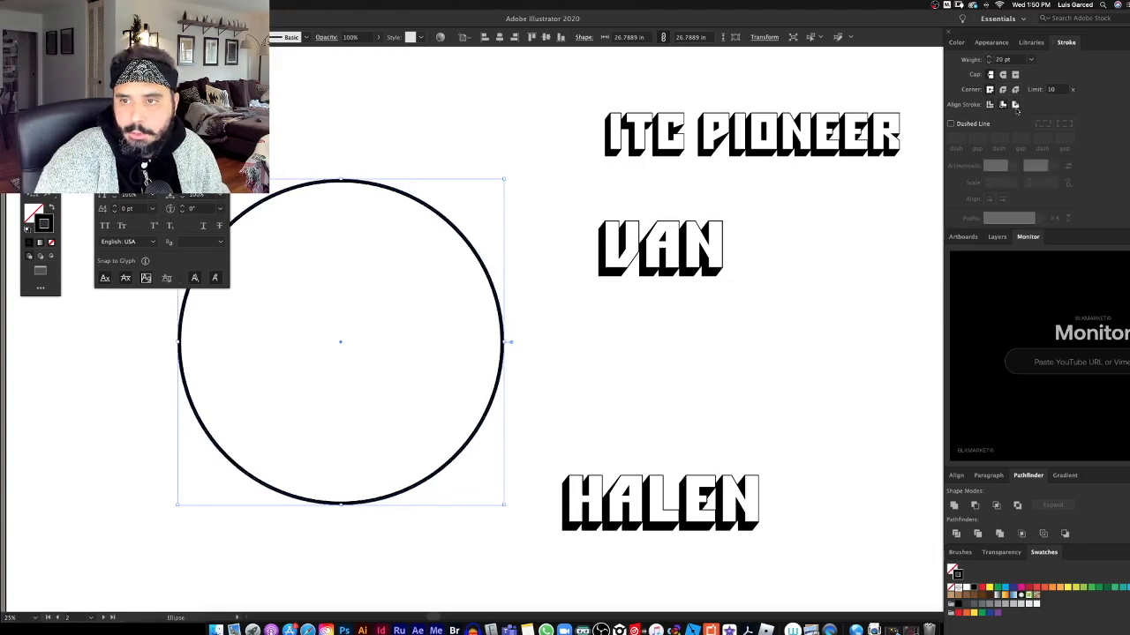
# Create a smaller concentric copy of the circle, about 24.67 in wide, inside the first one.
pyautogui.press('v')
pyautogui.moveTo(467, 165); pyautogui.dragTo(429, 283)
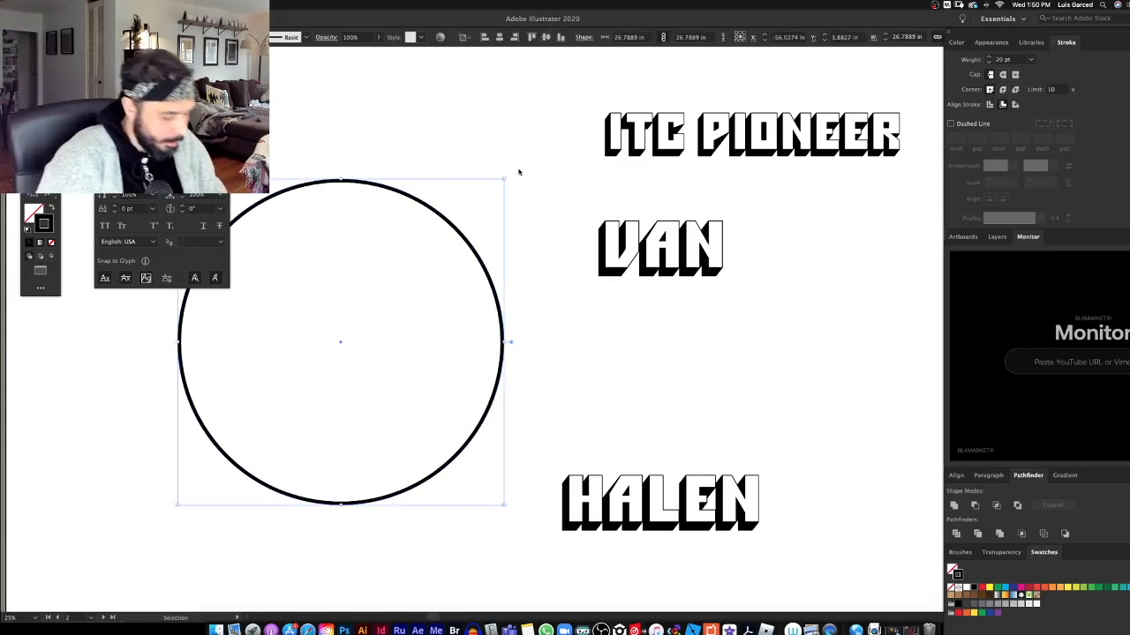
pyautogui.press('a')
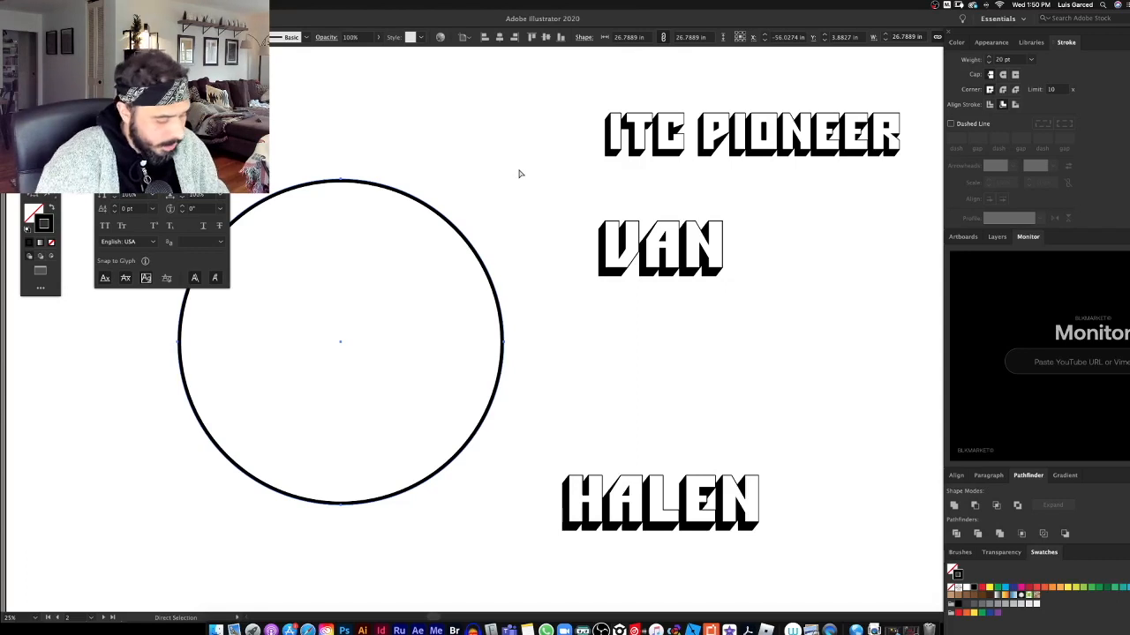
pyautogui.press('v')
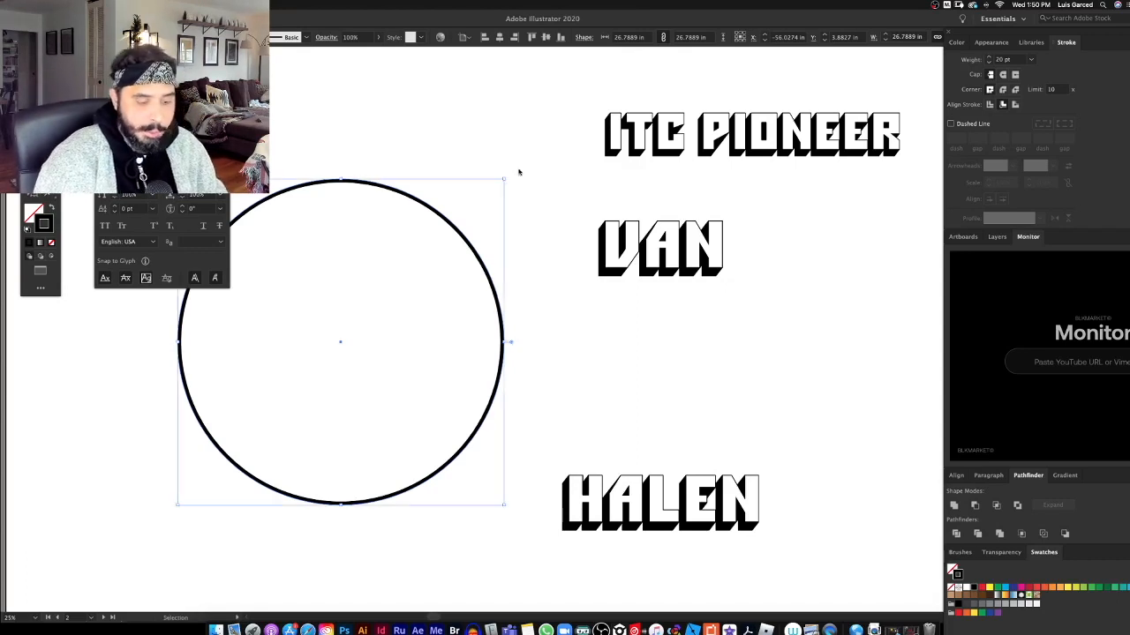
pyautogui.moveTo(503, 179); pyautogui.dragTo(494, 194)
pyautogui.moveTo(515, 255); pyautogui.dragTo(547, 291)
pyautogui.press('z')
pyautogui.press('v')
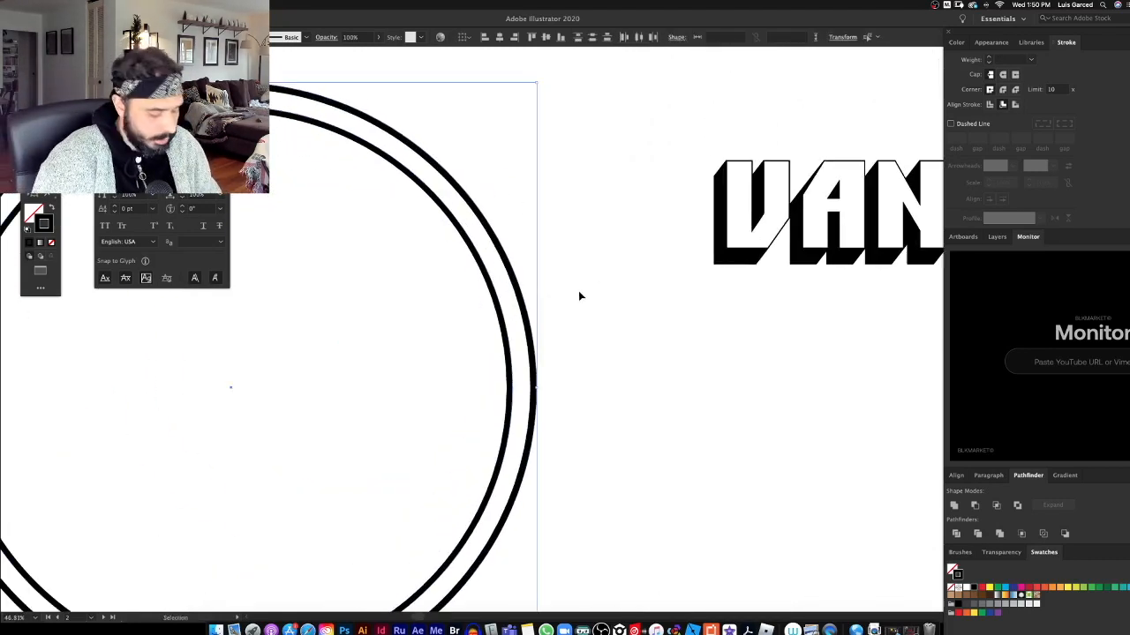
# Match the stroke of both circles by sampling the outer ring, giving them the same 20 pt weight.
pyautogui.press('i')
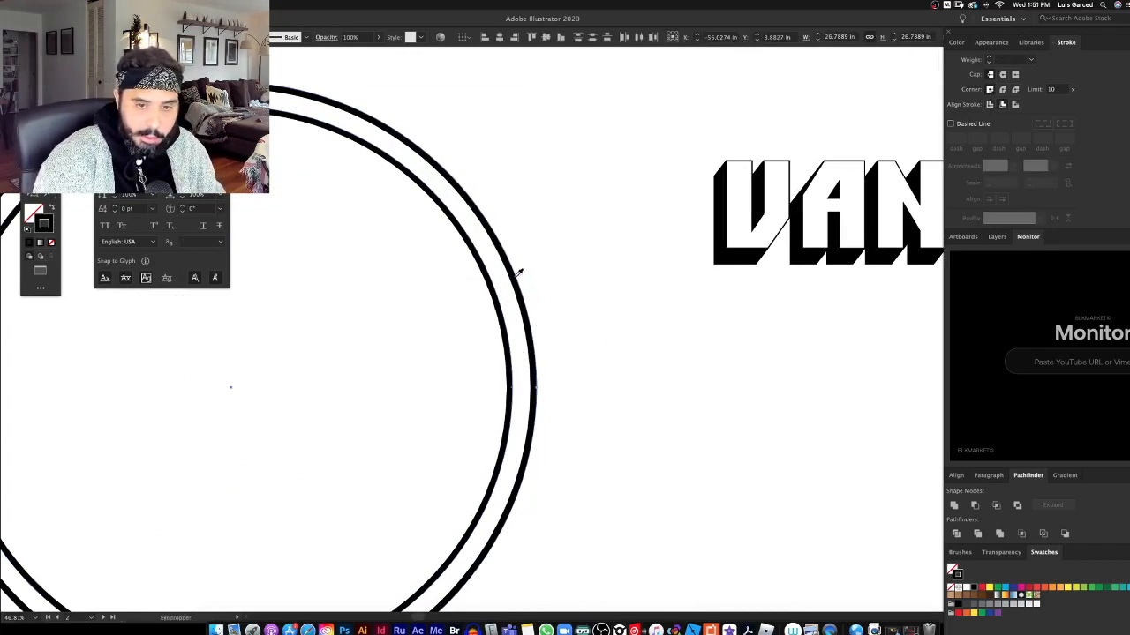
pyautogui.click(514, 274)
pyautogui.press('v')
pyautogui.click(560, 304)
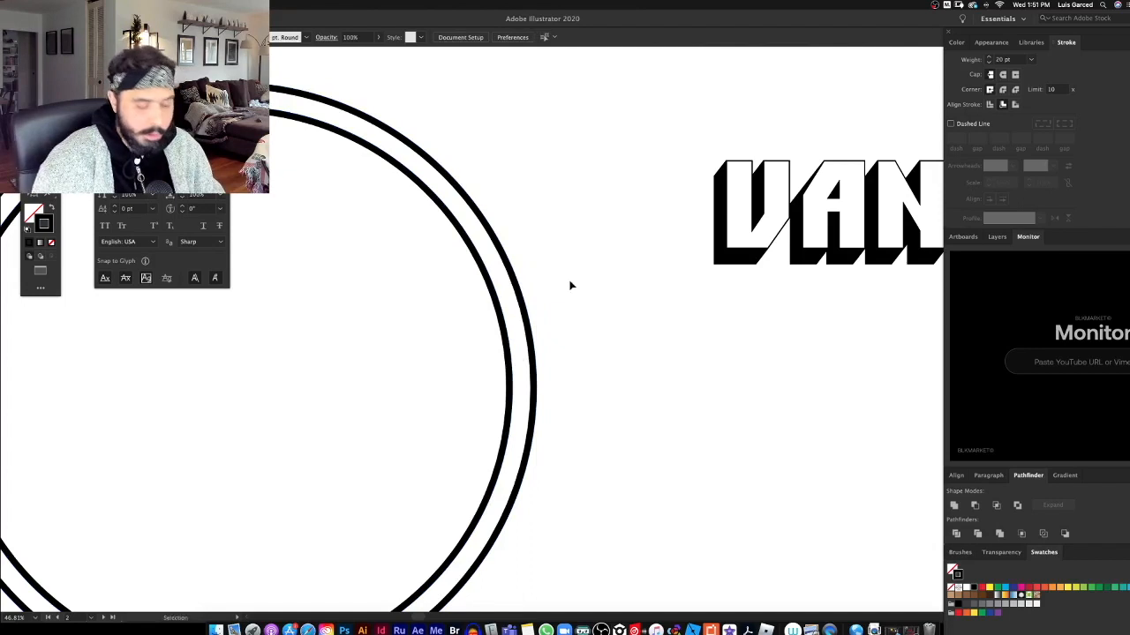
pyautogui.moveTo(417, 408); pyautogui.dragTo(569, 358)
pyautogui.click(611, 312)
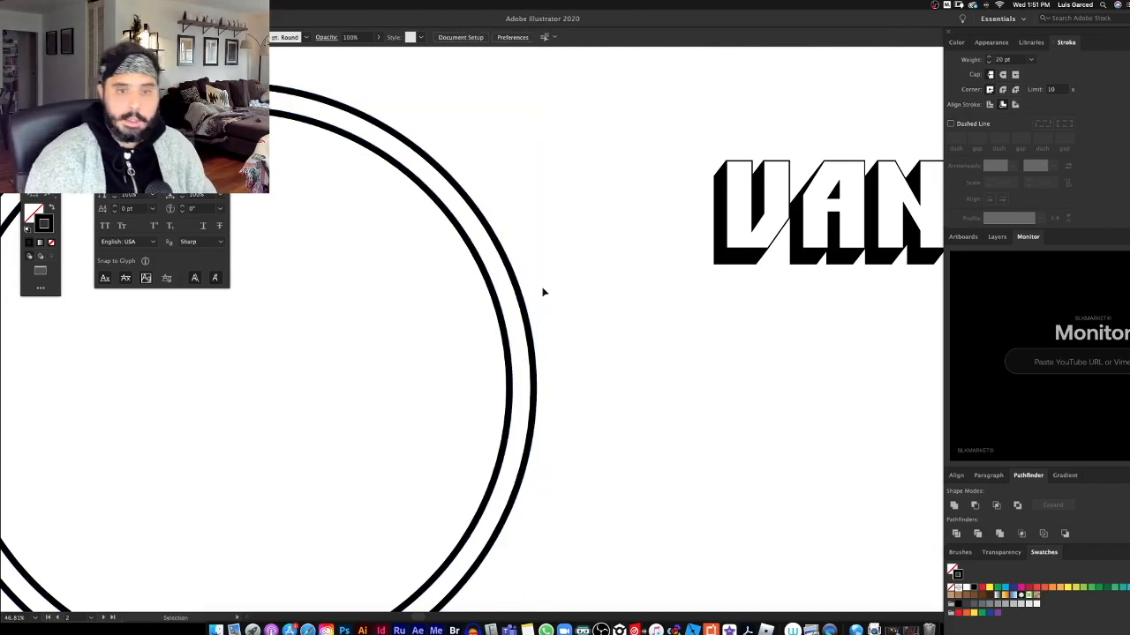
# Enlarge the inner circle slightly from its centre to narrow the gap between the two rings.
pyautogui.click(497, 300)
pyautogui.moveTo(578, 274); pyautogui.dragTo(581, 410)
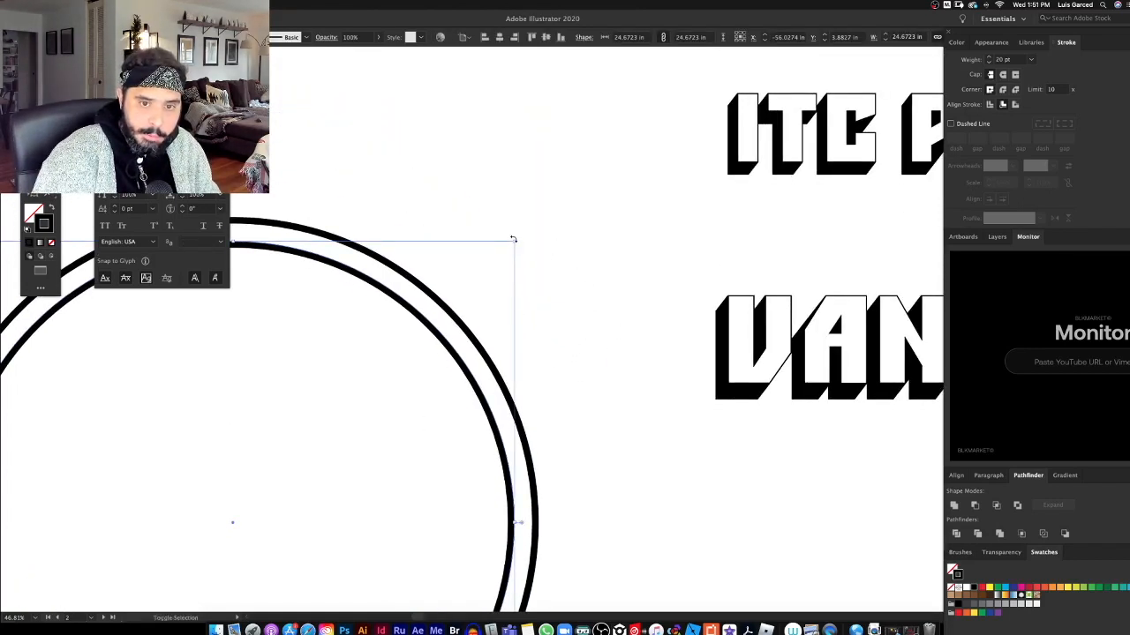
pyautogui.moveTo(515, 241); pyautogui.dragTo(520, 236)
# Copy both concentric rings and paste them into the Photoshop T-shirt document as a smart object.
pyautogui.moveTo(603, 242); pyautogui.dragTo(468, 440)
pyautogui.press('a')
pyautogui.press('v')
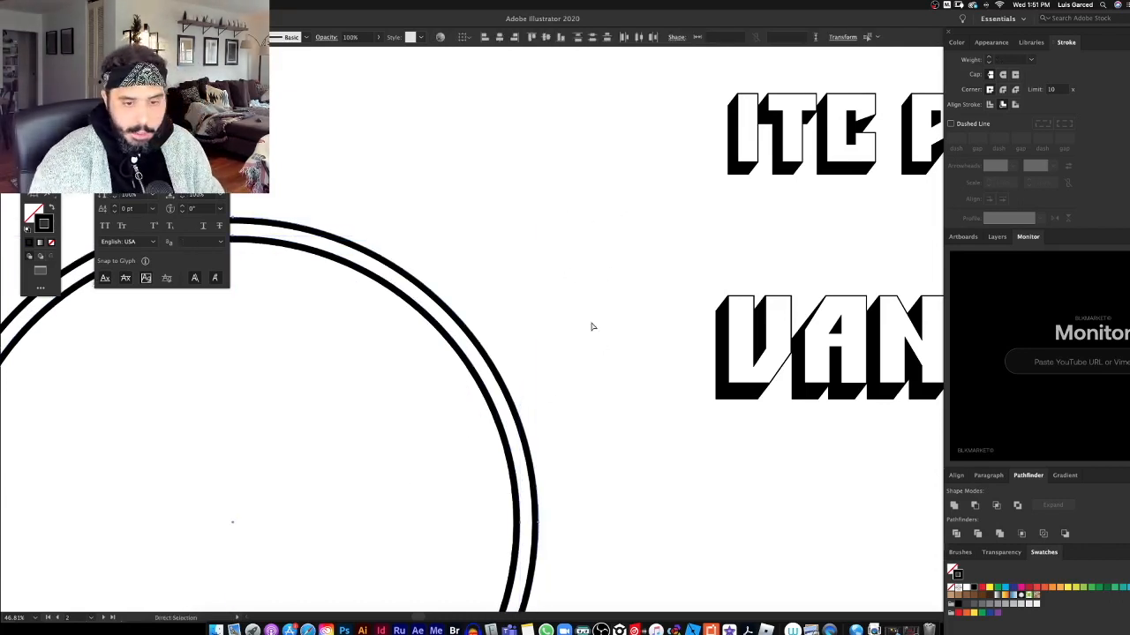
pyautogui.click(349, 615)
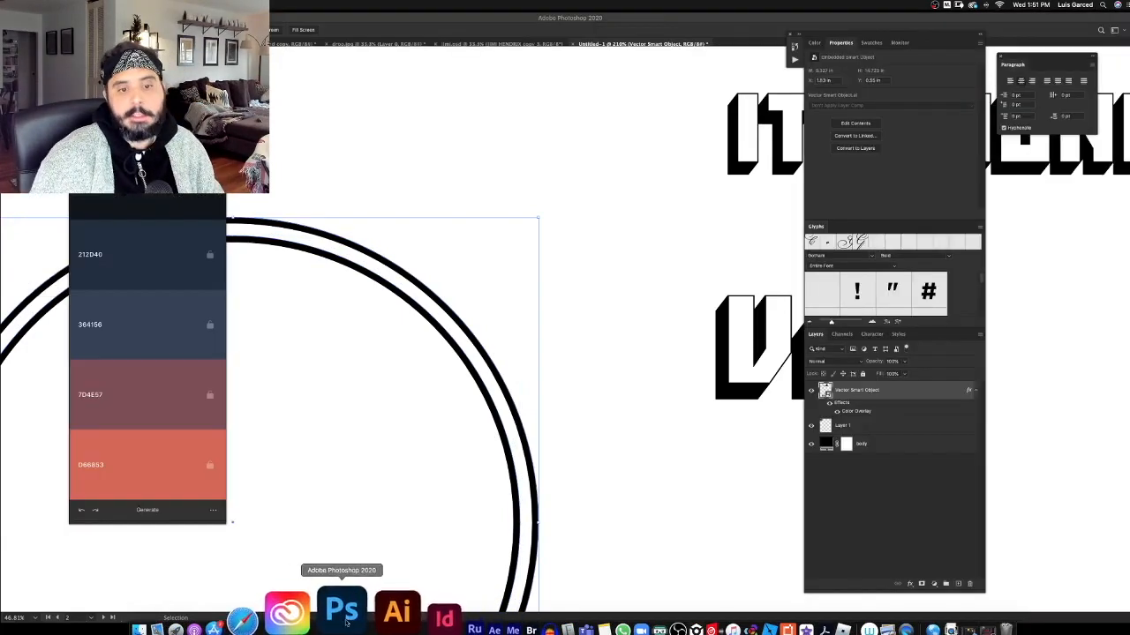
pyautogui.press('super+v')
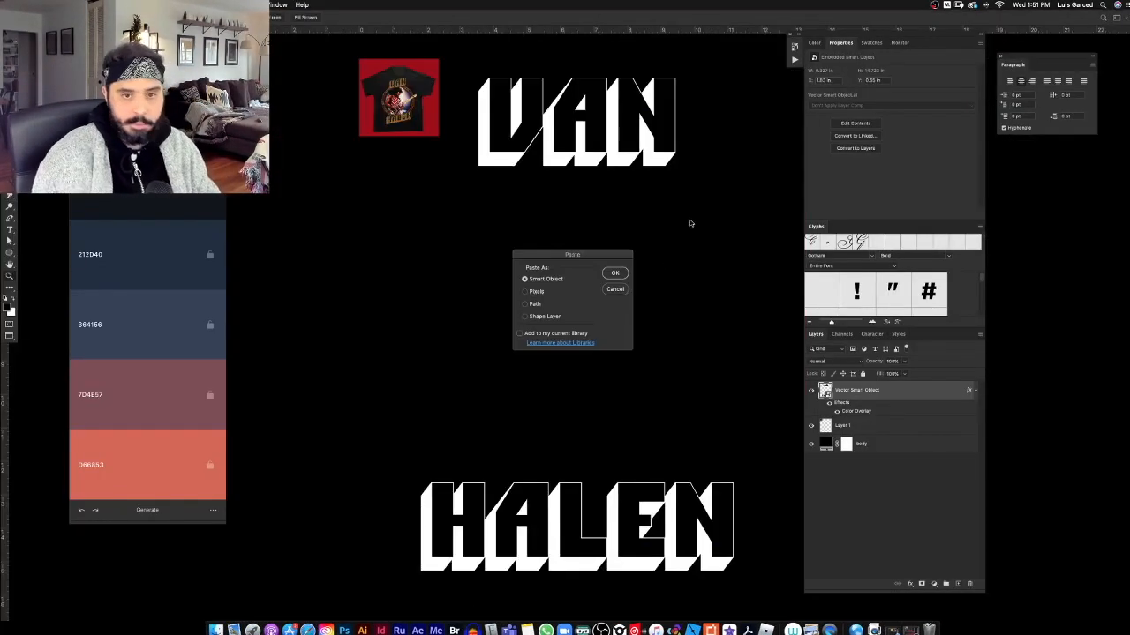
pyautogui.click(615, 273)
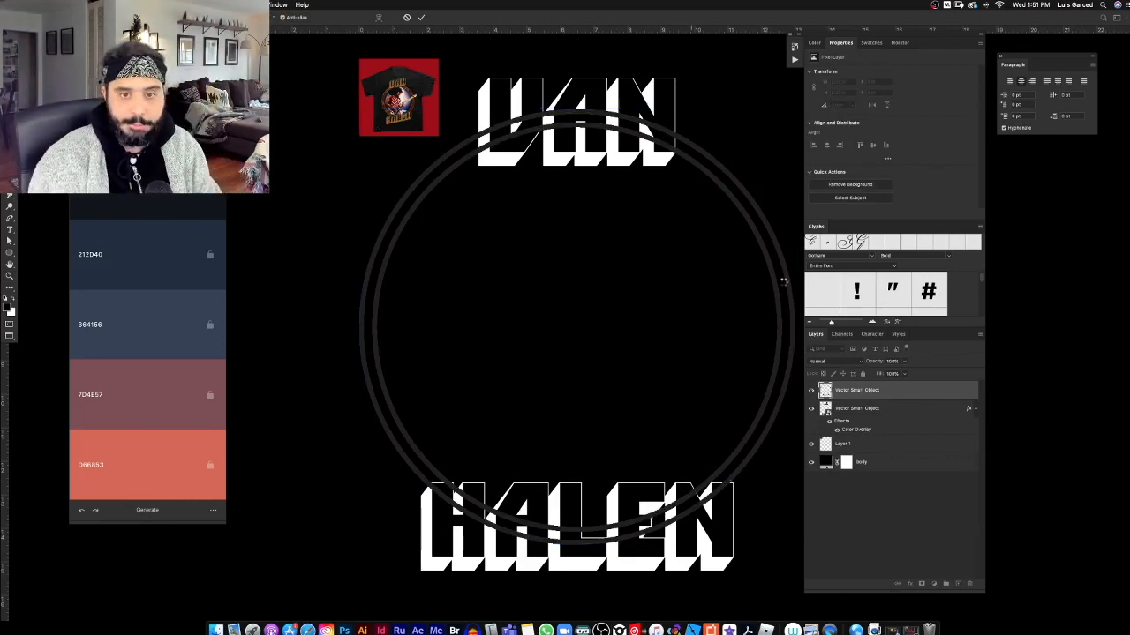
pyautogui.press('Return')
# Scale the pasted rings down about their centre to roughly 12.1 in wide and move their layer beneath the lettering.
pyautogui.press('super+t')
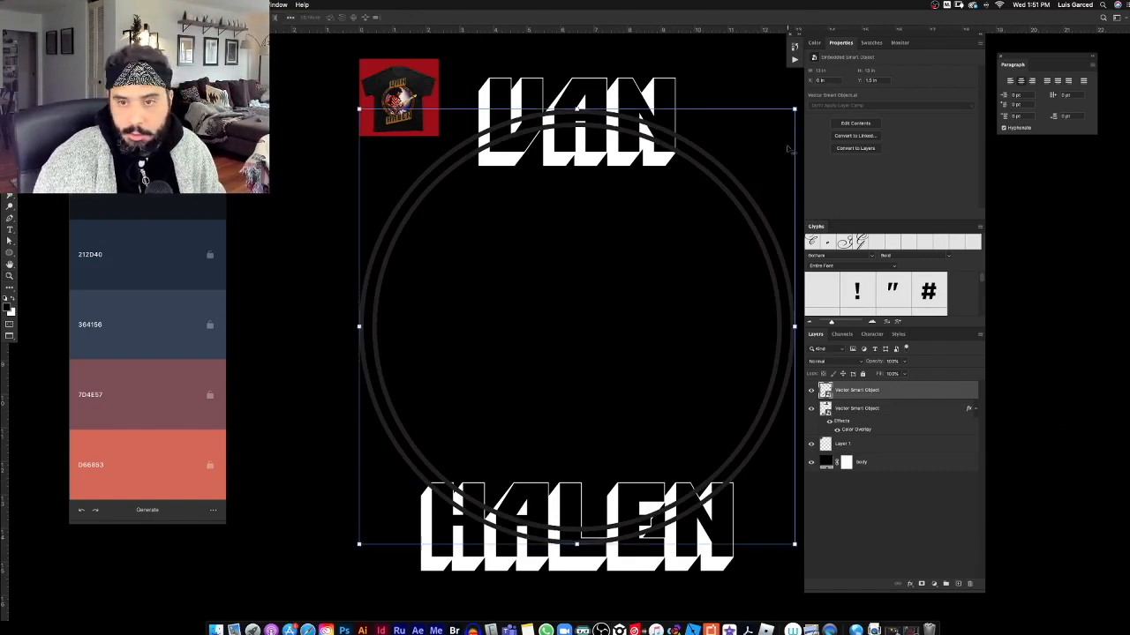
pyautogui.moveTo(795, 112); pyautogui.dragTo(781, 129)
pyautogui.press('Return')
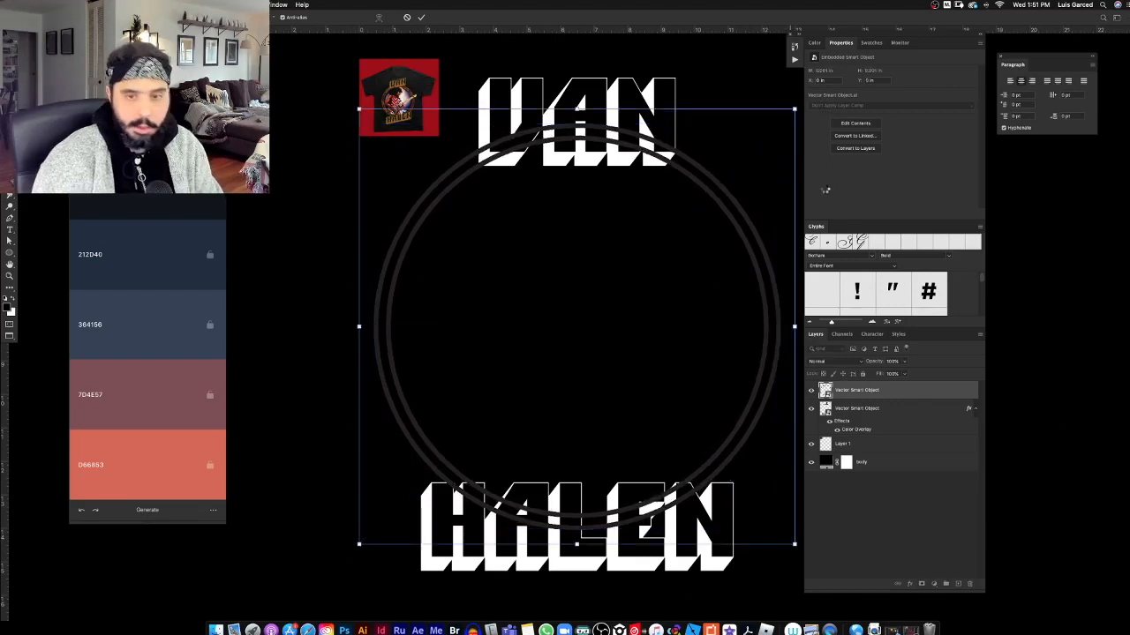
pyautogui.press('a')
pyautogui.moveTo(838, 397); pyautogui.dragTo(847, 441)
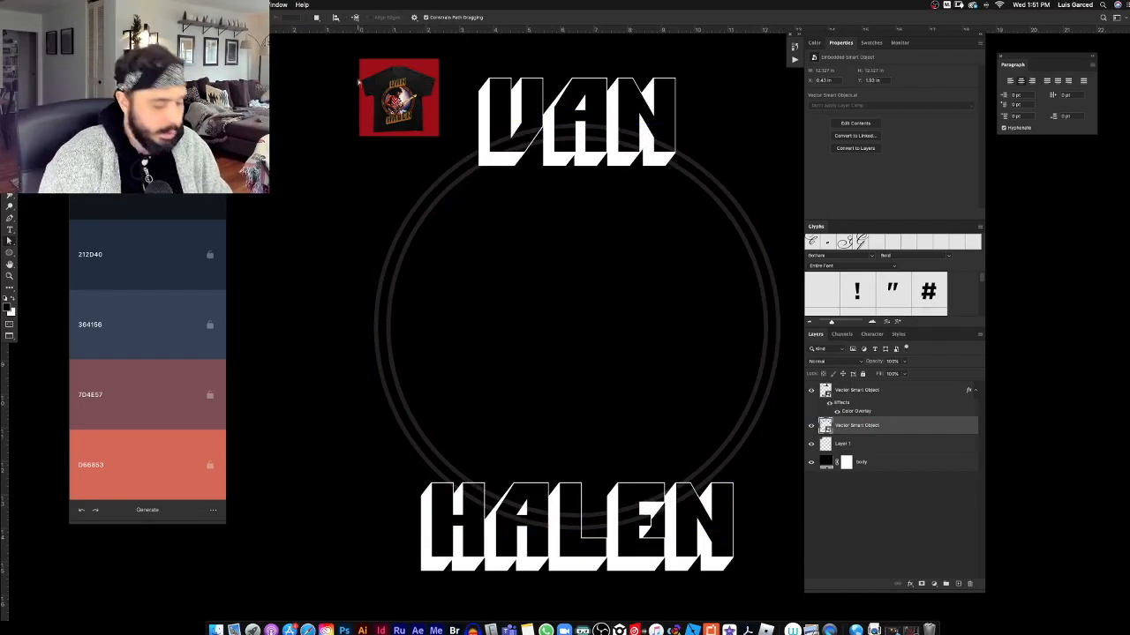
# Examine the reference T-shirt's ring and lettering layout alongside the artwork.
pyautogui.press('z')
pyautogui.moveTo(375, 94); pyautogui.dragTo(514, 123)
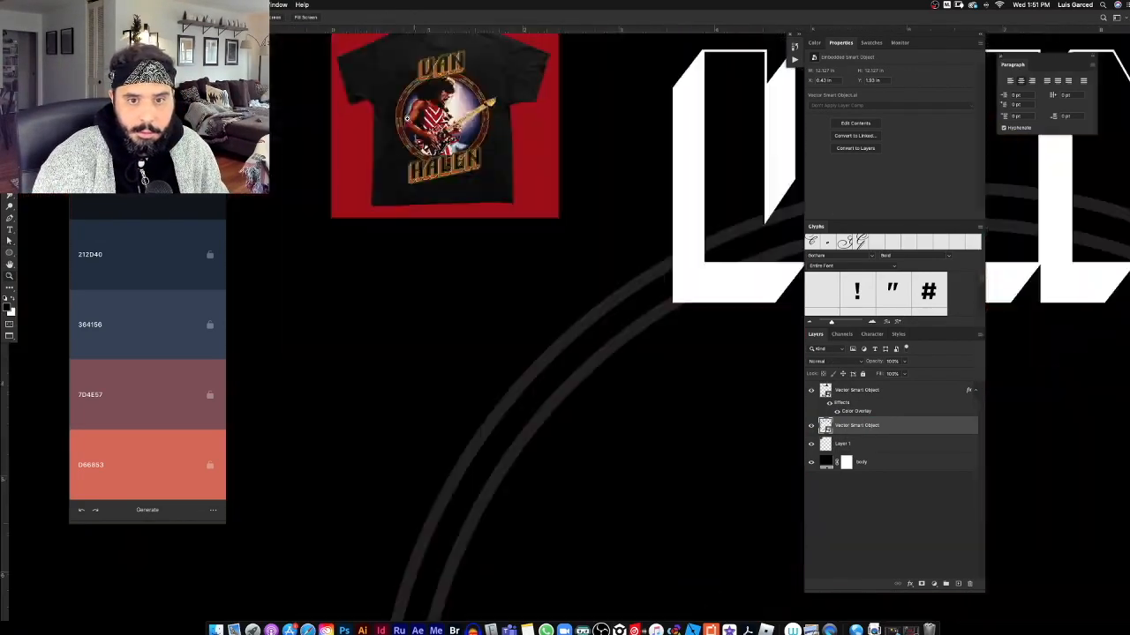
pyautogui.moveTo(437, 125); pyautogui.dragTo(405, 125)
pyautogui.press('f')
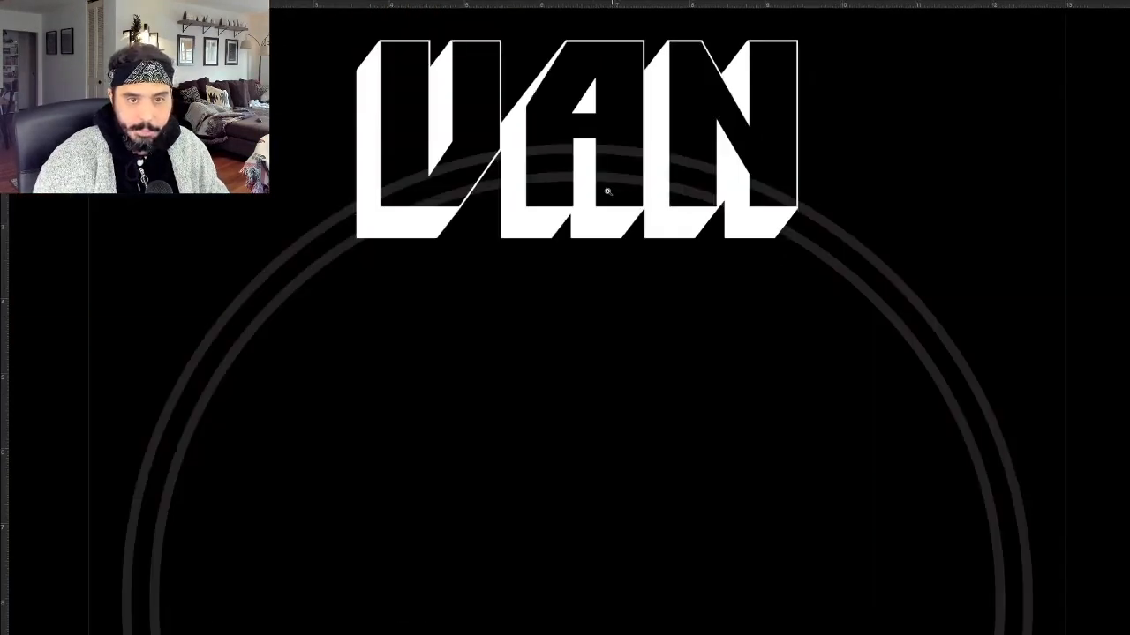
pyautogui.press('f')
# Switch to the guitarist photo document and examine the figure, guitar and dark background.
pyautogui.click(343, 48)
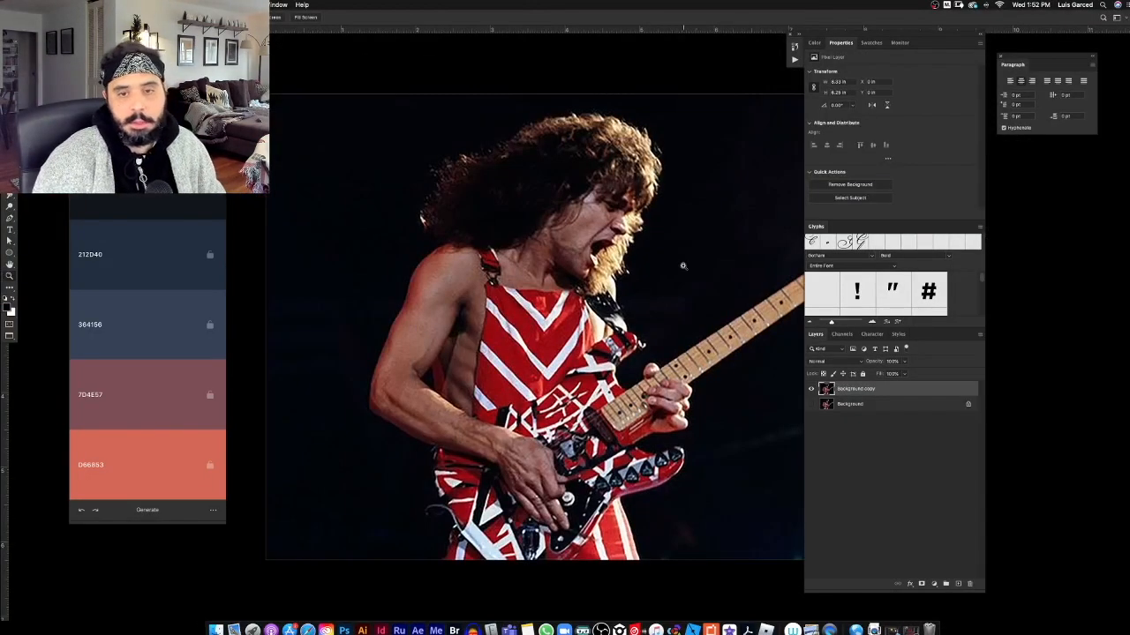
pyautogui.press('f')
pyautogui.hscroll(3, 643, 260)
pyautogui.scroll(-2, 643, 260)
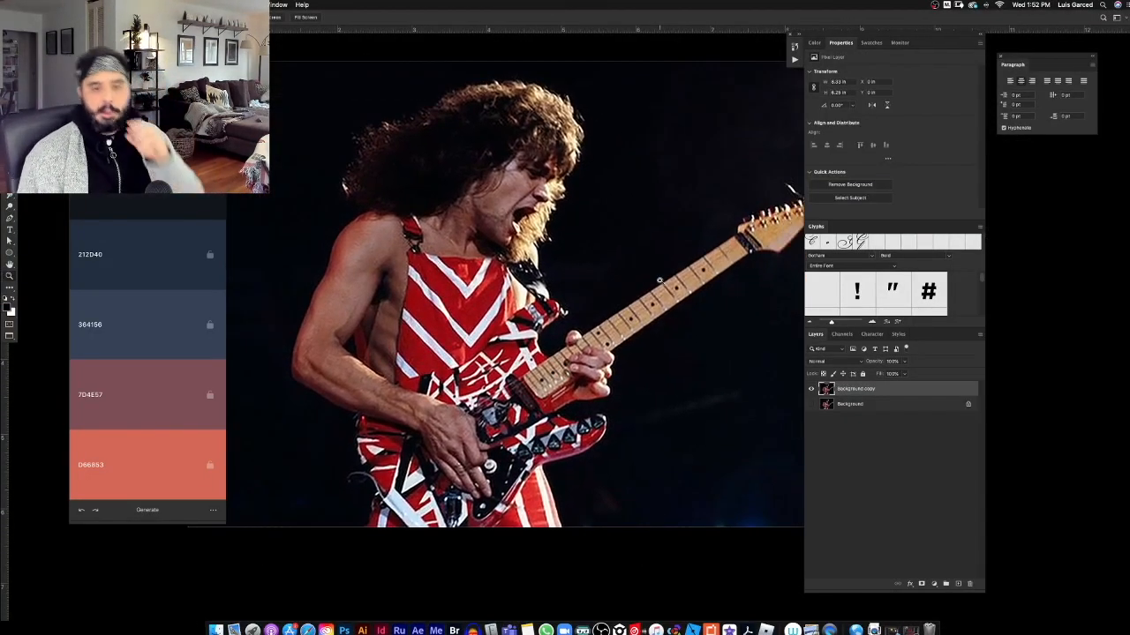
pyautogui.scroll(-3, 615, 230)
pyautogui.scroll(8, 615, 229)
pyautogui.scroll(-2, 614, 228)
pyautogui.scroll(-5, 613, 229)
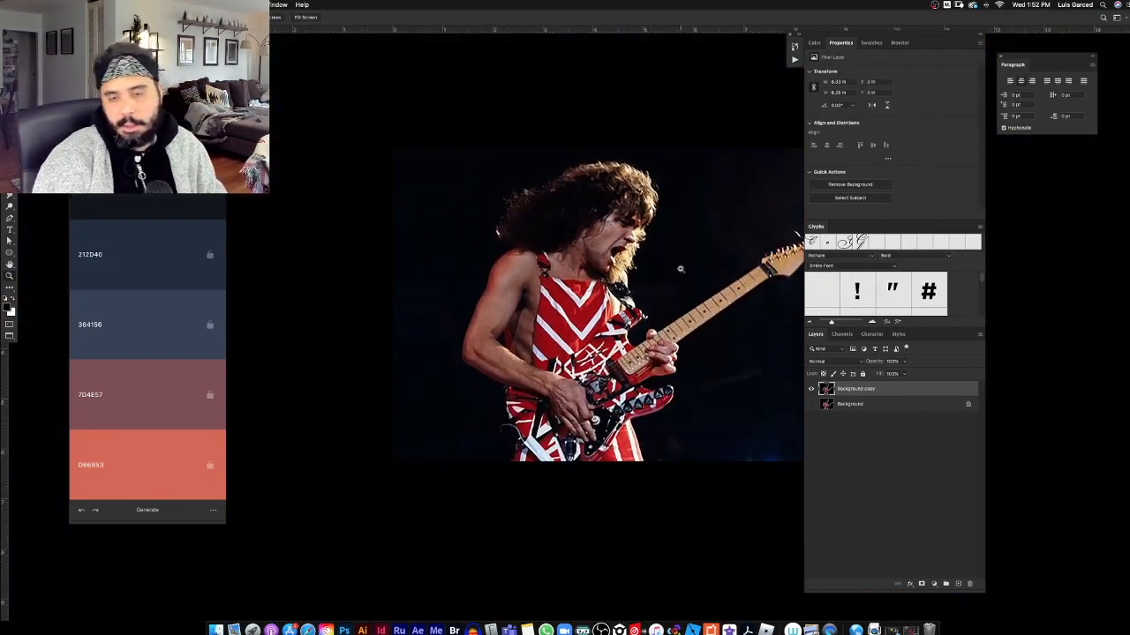
pyautogui.scroll(1, 797, 237)
pyautogui.scroll(-2, 688, 251)
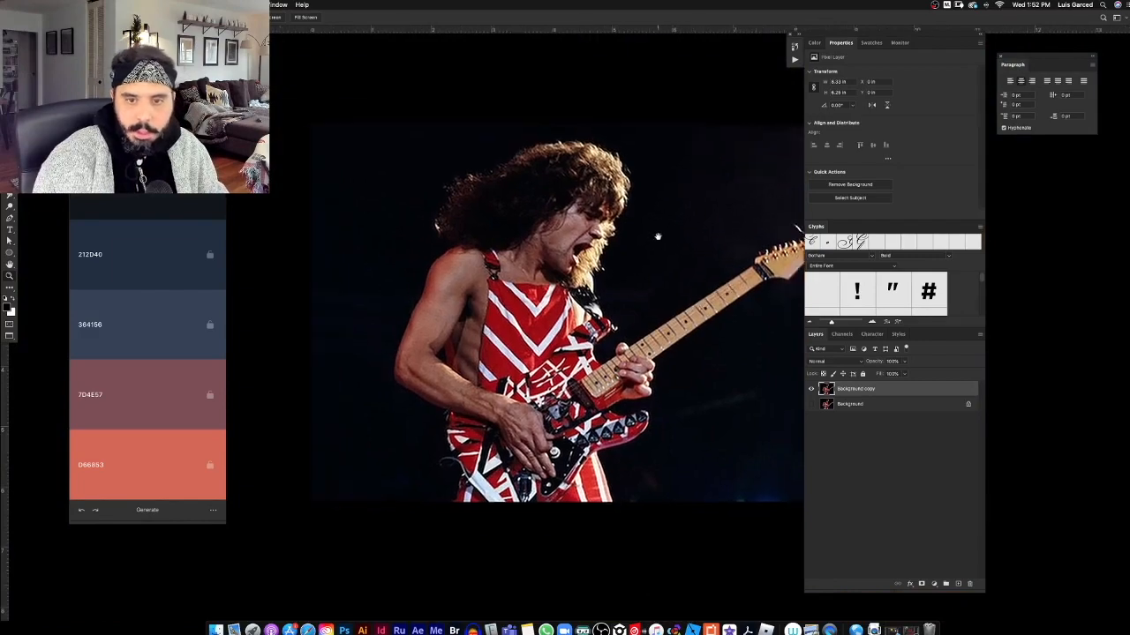
pyautogui.scroll(5, 493, 182)
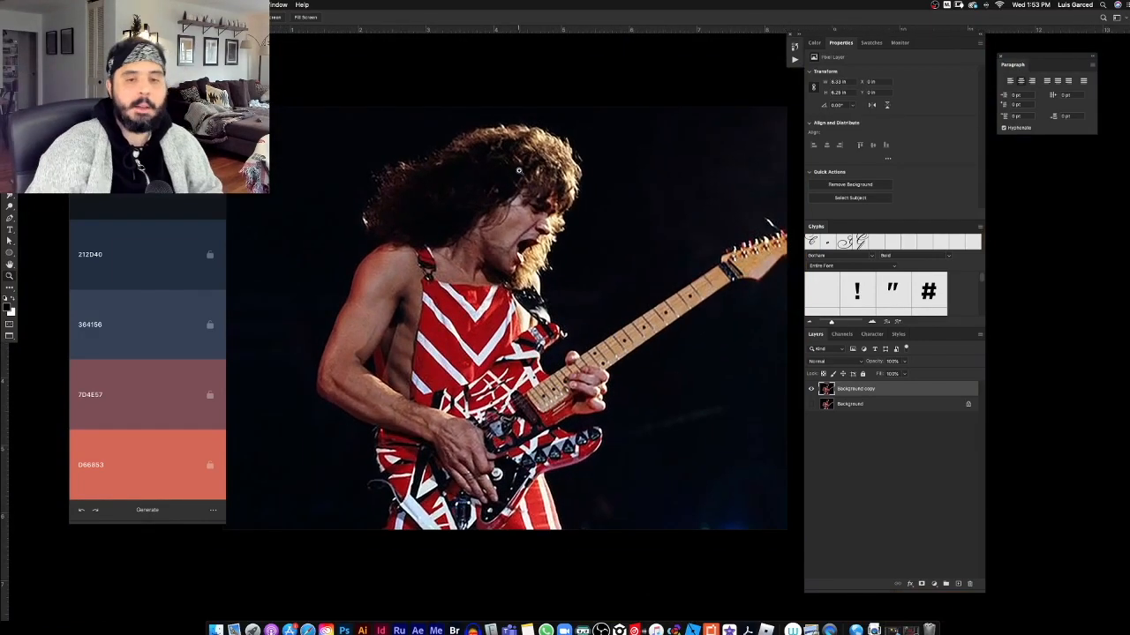
pyautogui.scroll(-2, 535, 183)
pyautogui.scroll(1, 706, 265)
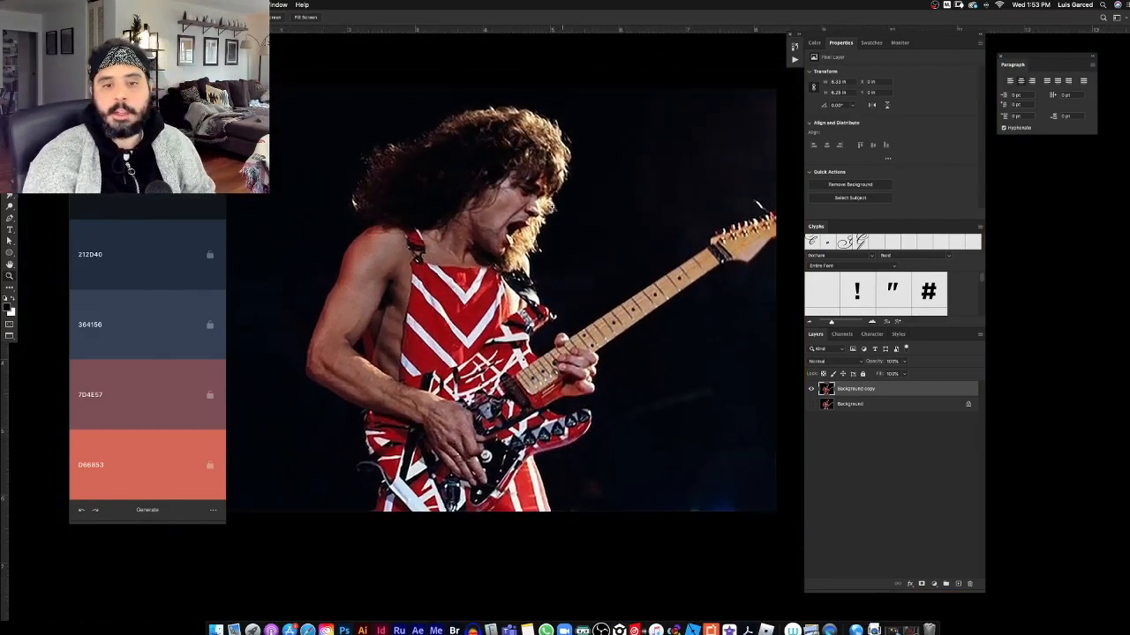
pyautogui.scroll(-1, 750, 264)
# Remove the background from the photo's copy layer and add a solid red (ff0000) fill layer beneath the cutout.
pyautogui.press('v')
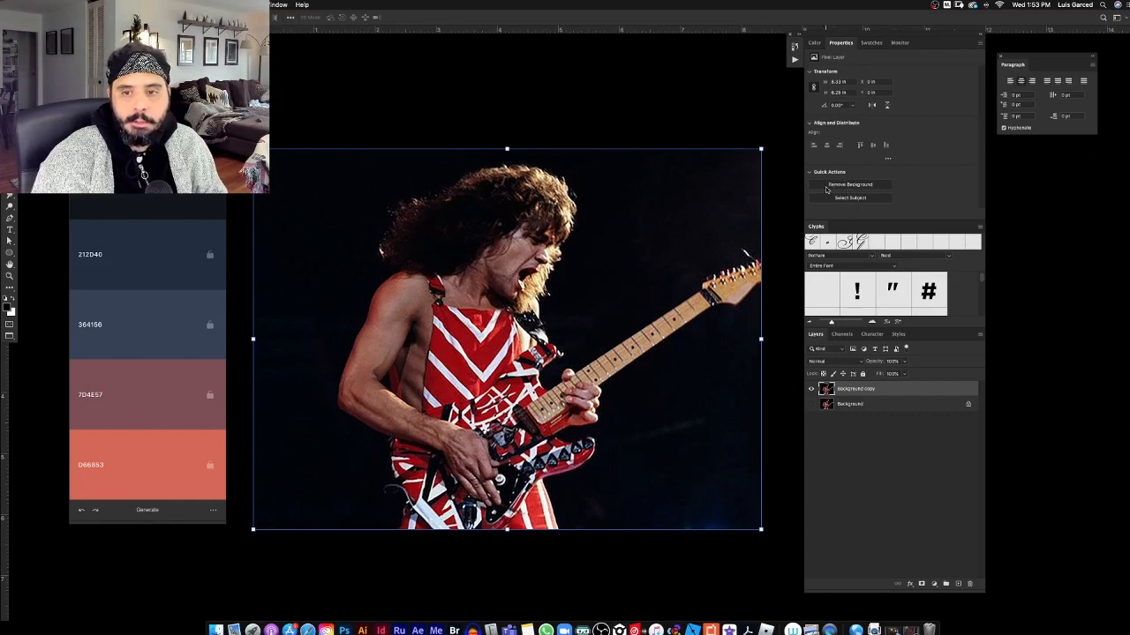
pyautogui.click(835, 189)
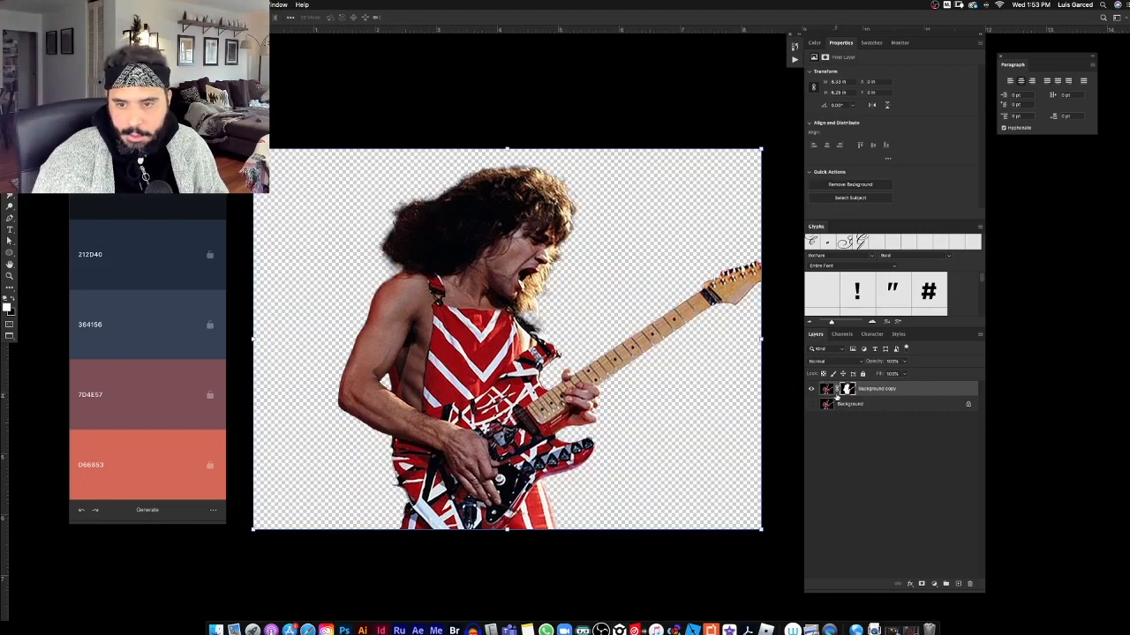
pyautogui.click(852, 405)
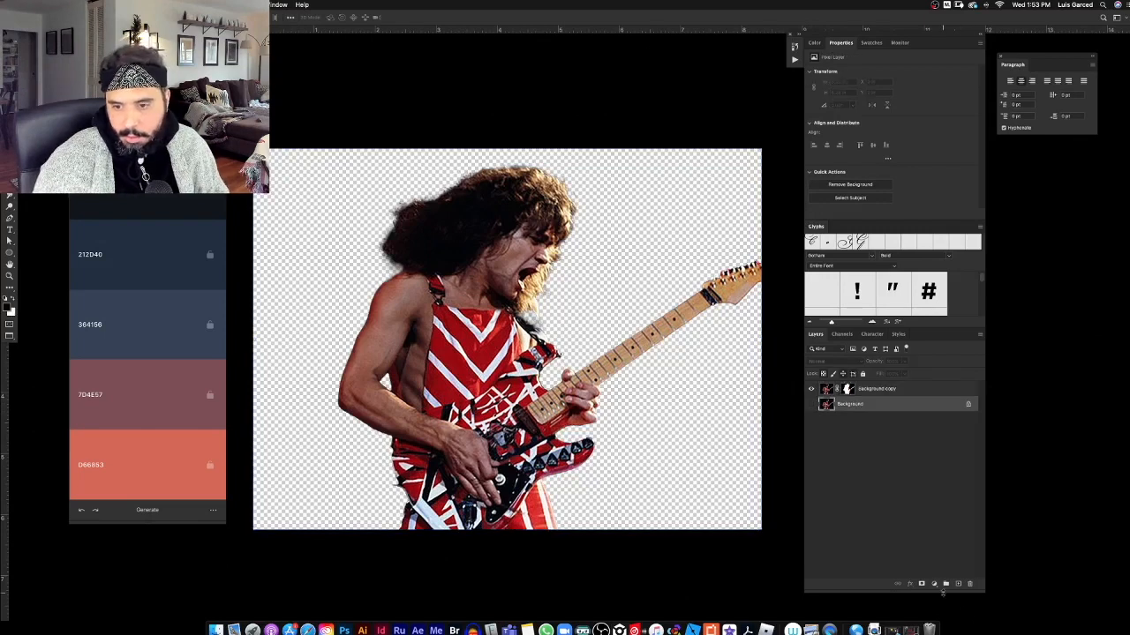
pyautogui.click(936, 586)
pyautogui.click(882, 312)
pyautogui.moveTo(736, 391); pyautogui.dragTo(931, 279)
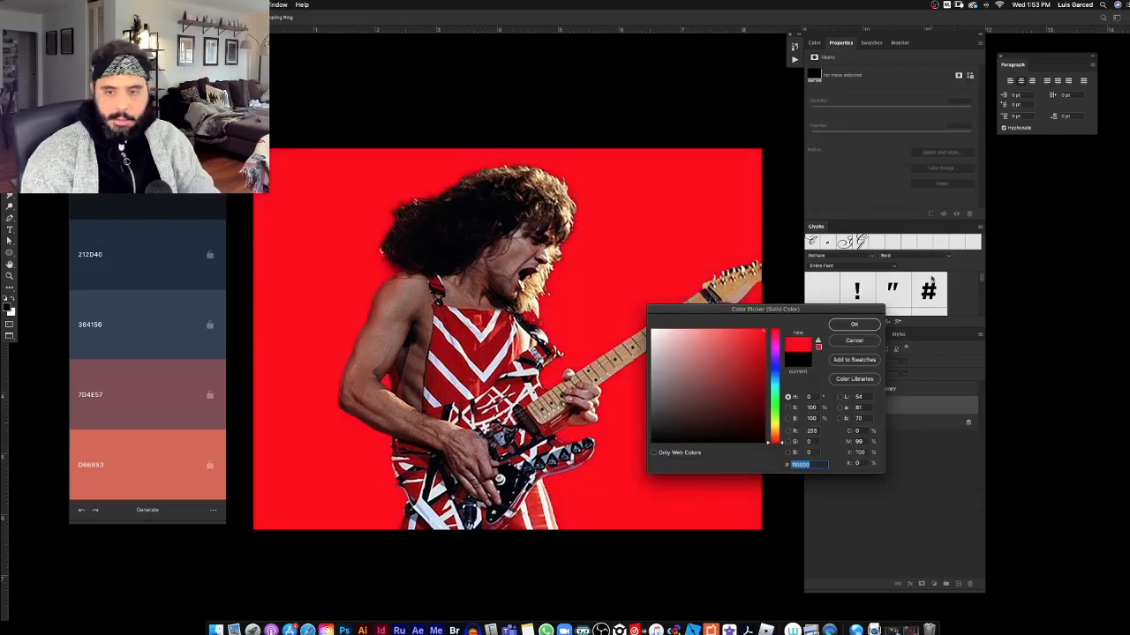
pyautogui.click(854, 325)
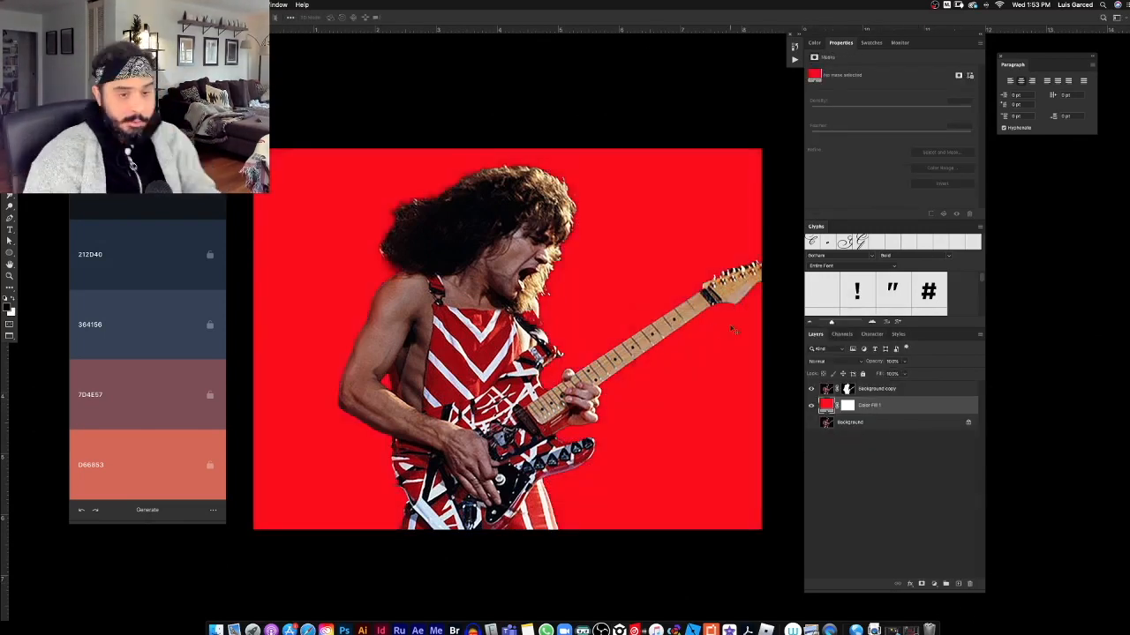
# Paint white on the cutout's layer mask to restore the missing edge of the guitar body below the forearm.
pyautogui.press('z')
pyautogui.click(406, 486)
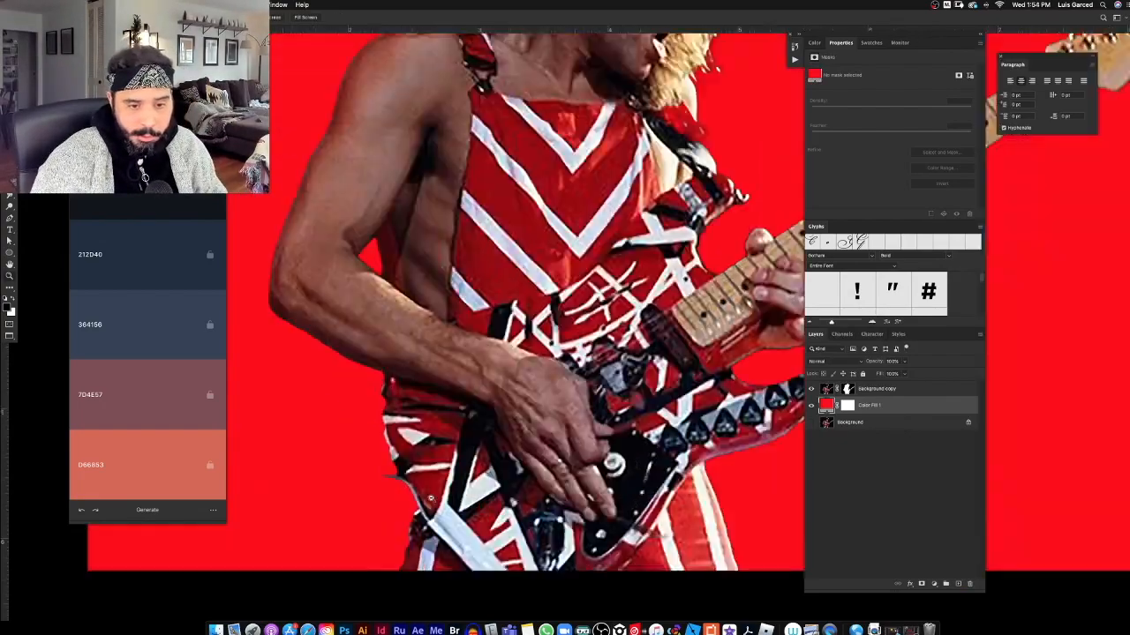
pyautogui.moveTo(439, 454); pyautogui.dragTo(800, 322)
pyautogui.moveTo(751, 398); pyautogui.dragTo(782, 388)
pyautogui.click(847, 389)
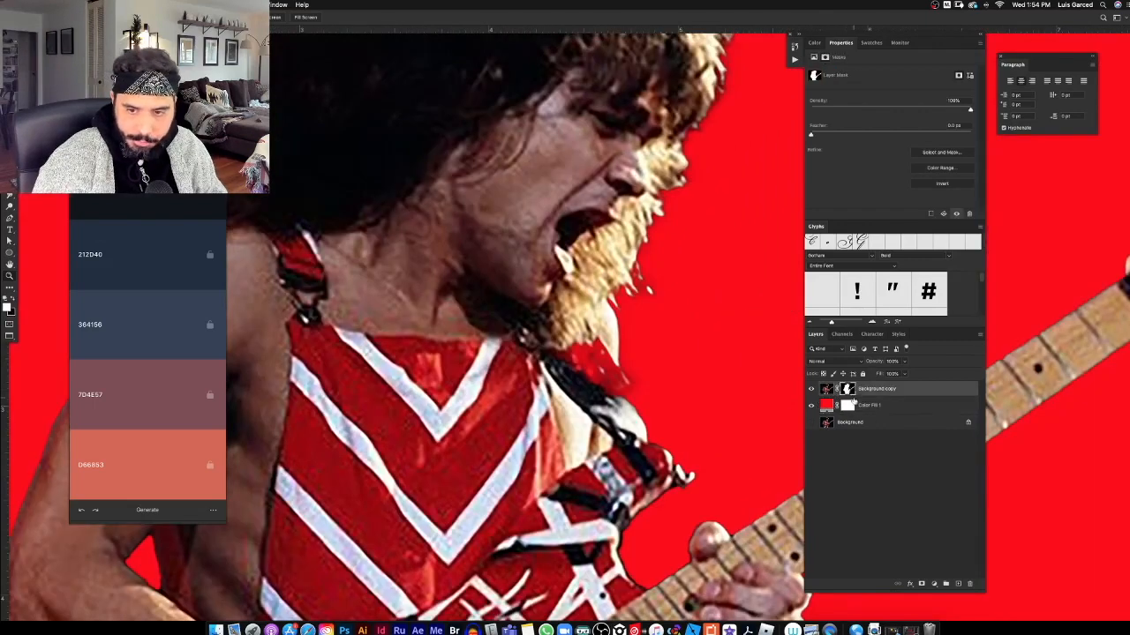
pyautogui.press('b')
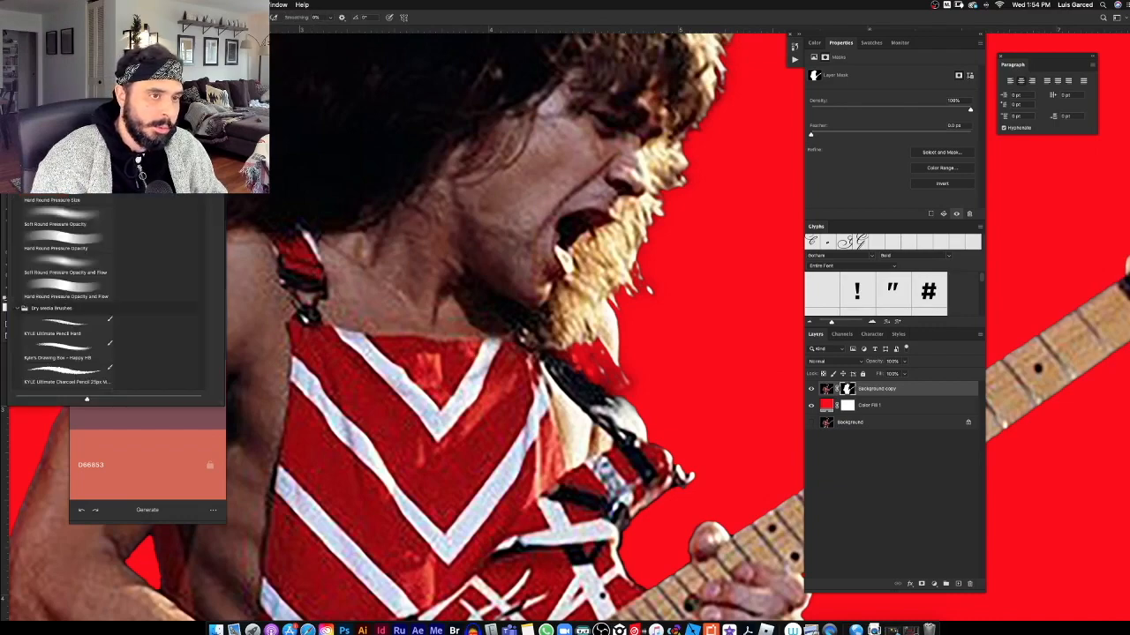
pyautogui.press('Escape')
pyautogui.scroll(-10, 622, 227)
pyautogui.hscroll(-4, 621, 227)
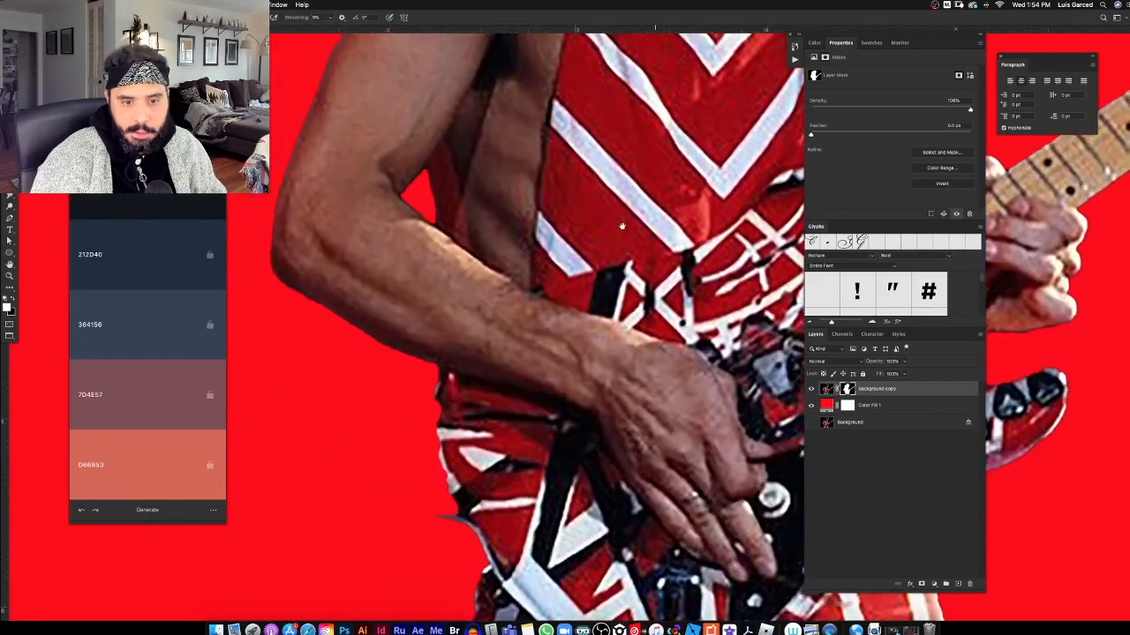
pyautogui.scroll(-2, 621, 227)
pyautogui.hscroll(-1, 622, 227)
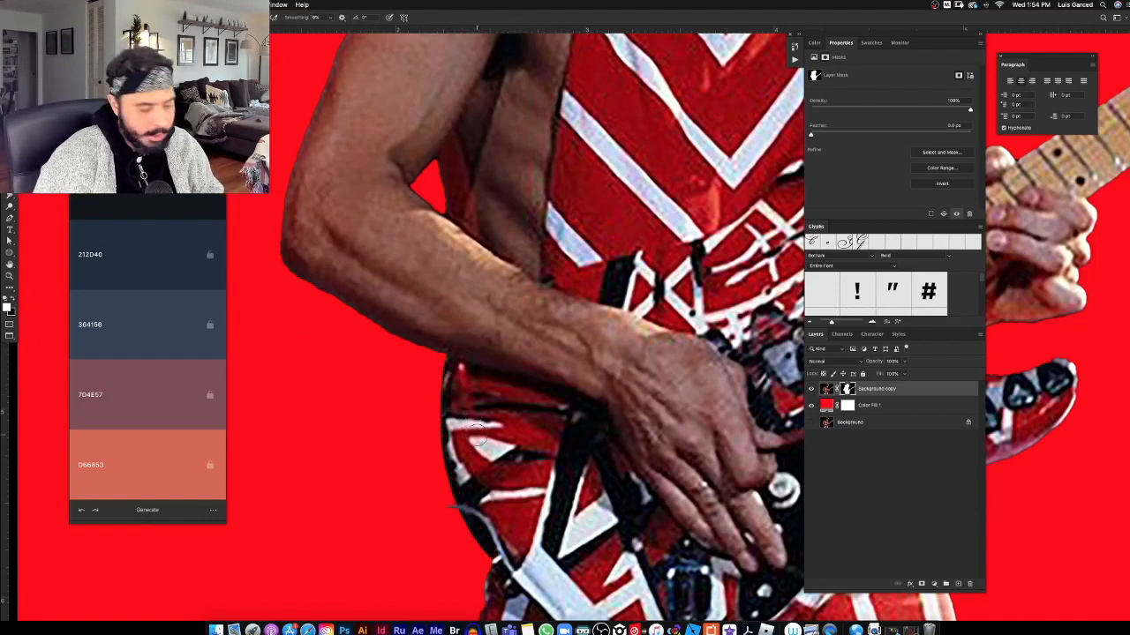
# Try painting black on the mask over the guitar body below the forearm, and undo the stroke.
pyautogui.press('x')
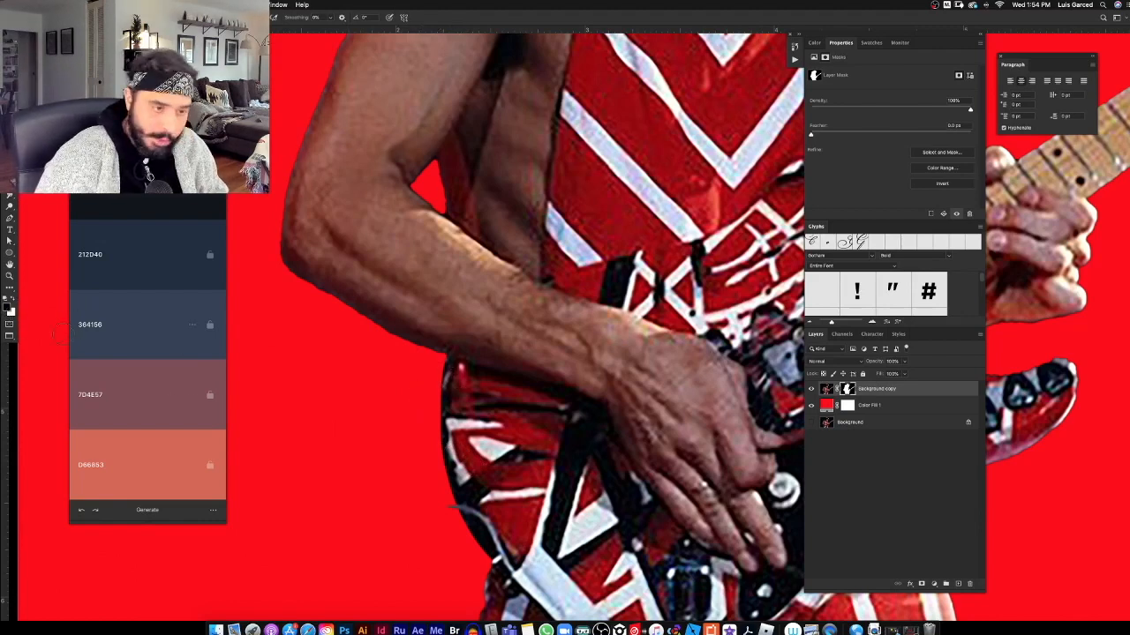
pyautogui.moveTo(433, 386)
pyautogui.mouseDown()
pyautogui.moveTo(458, 464)
pyautogui.moveTo(466, 388)
pyautogui.moveTo(485, 380)
pyautogui.moveTo(489, 513)
pyautogui.moveTo(505, 537)
pyautogui.moveTo(543, 410)
pyautogui.mouseUp()
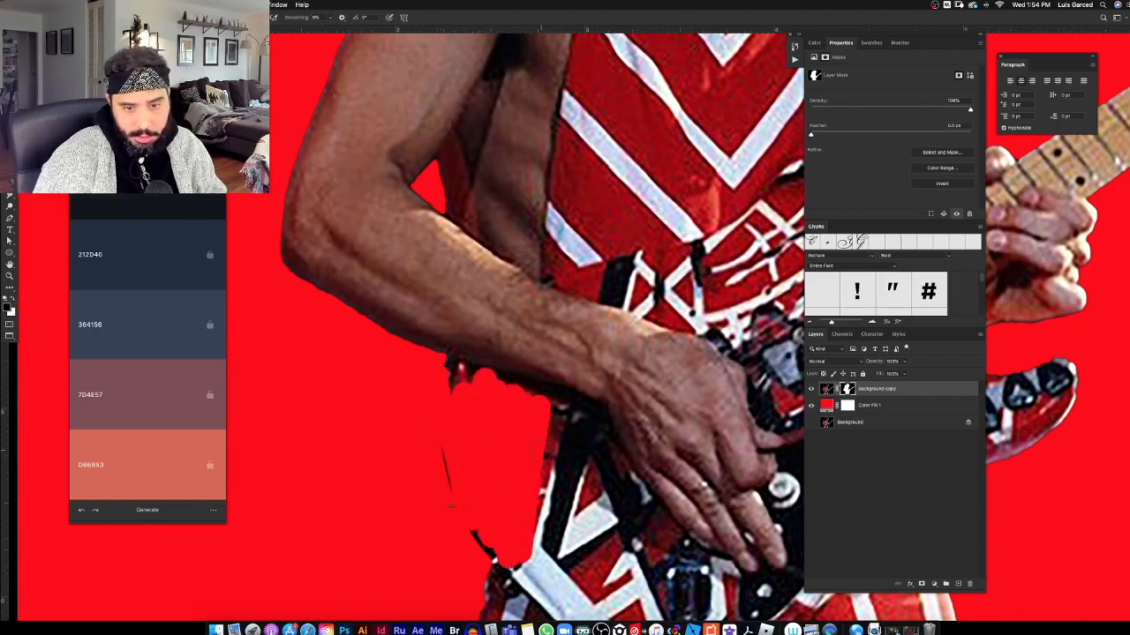
pyautogui.press('super+z')
# Refine the layer mask with black and white around the fretting hand and the guitar's lower cutaway, and check the whole cutout.
pyautogui.hscroll(10, 618, 479)
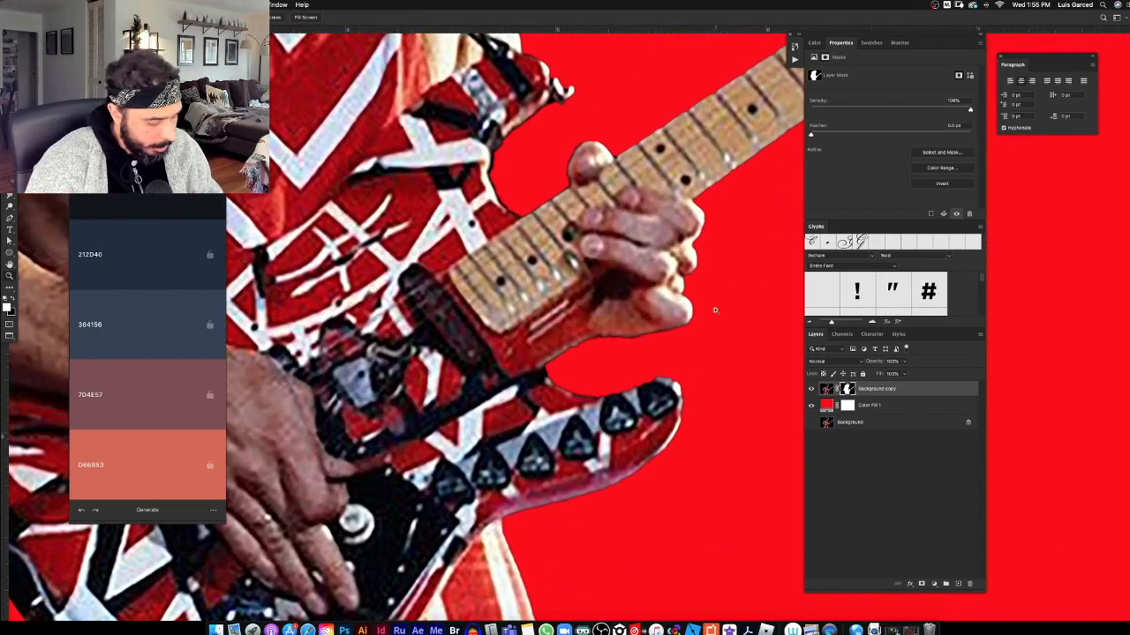
pyautogui.press('b')
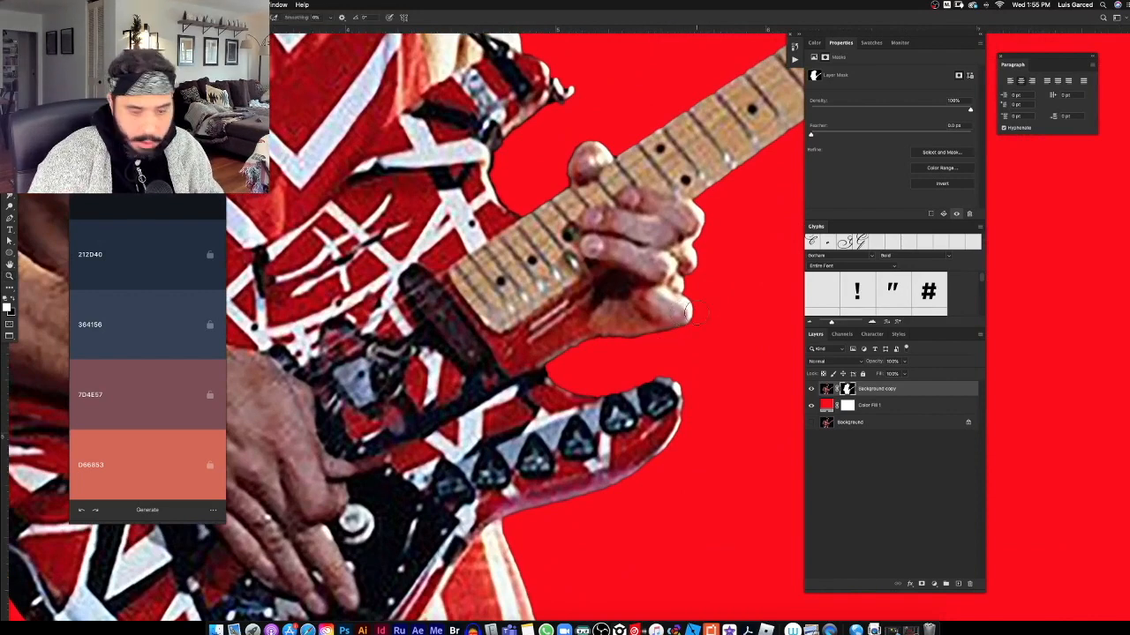
pyautogui.press('x')
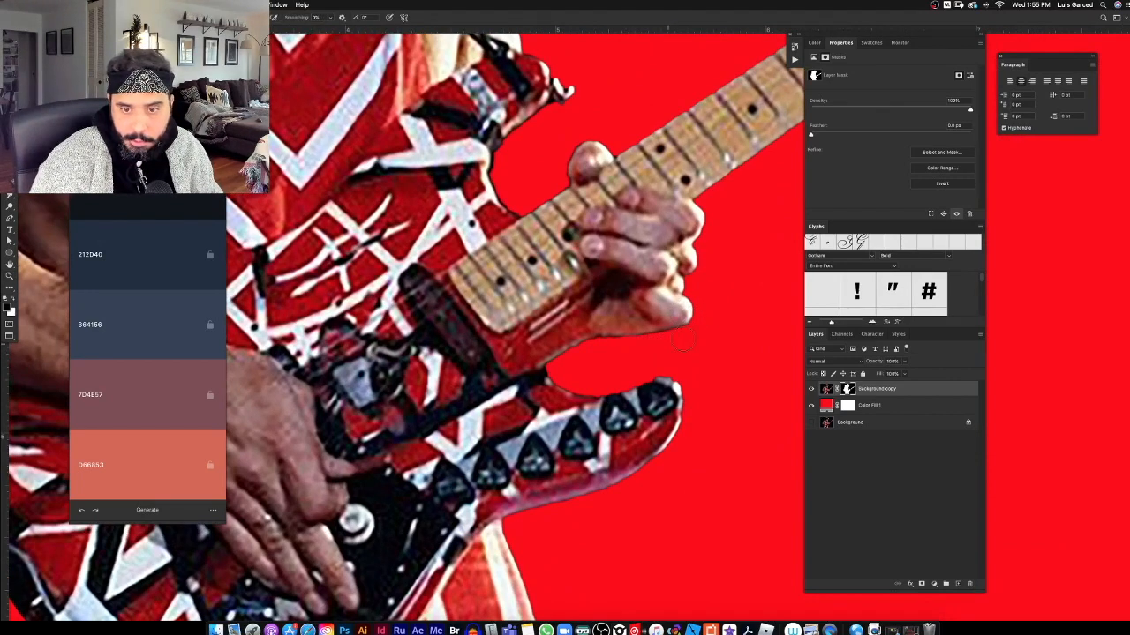
pyautogui.press('x')
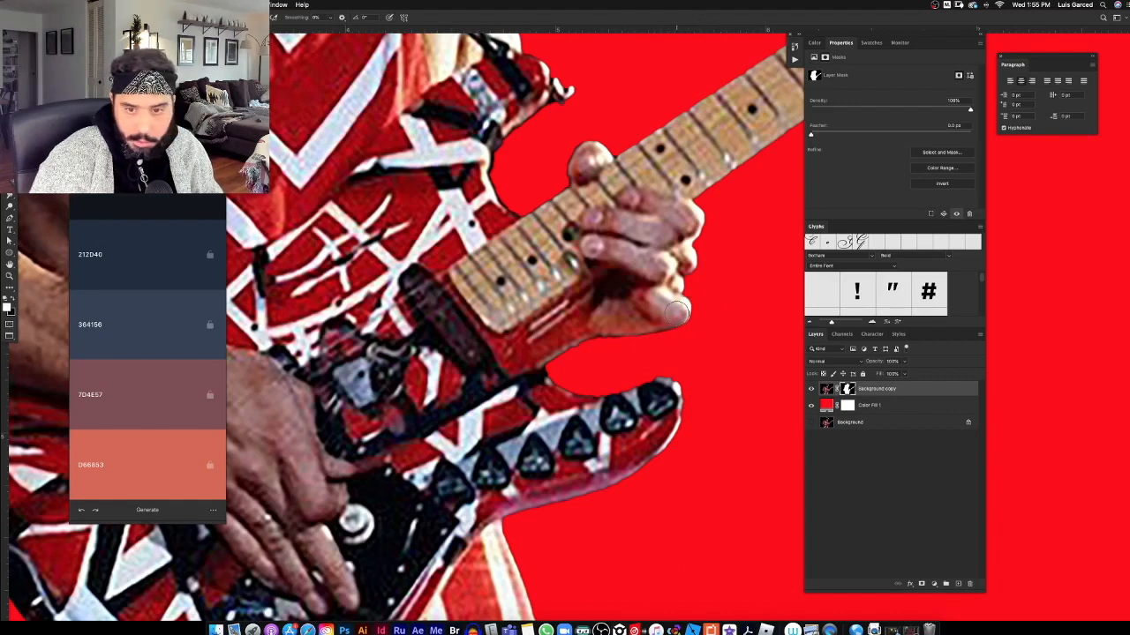
pyautogui.press('x')
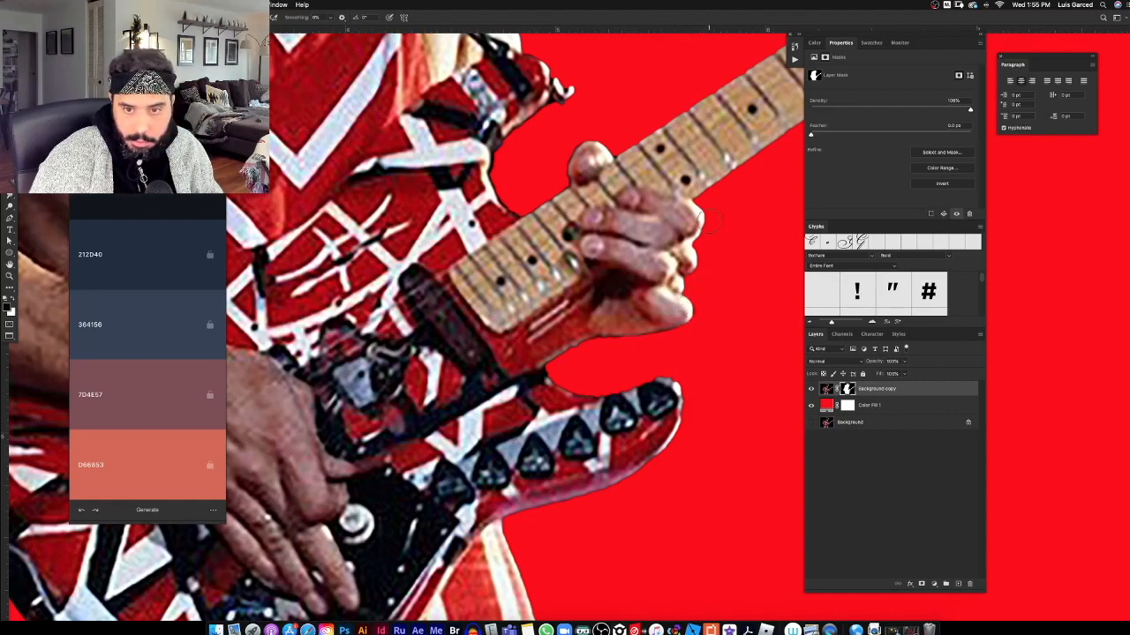
pyautogui.moveTo(565, 380); pyautogui.dragTo(605, 386)
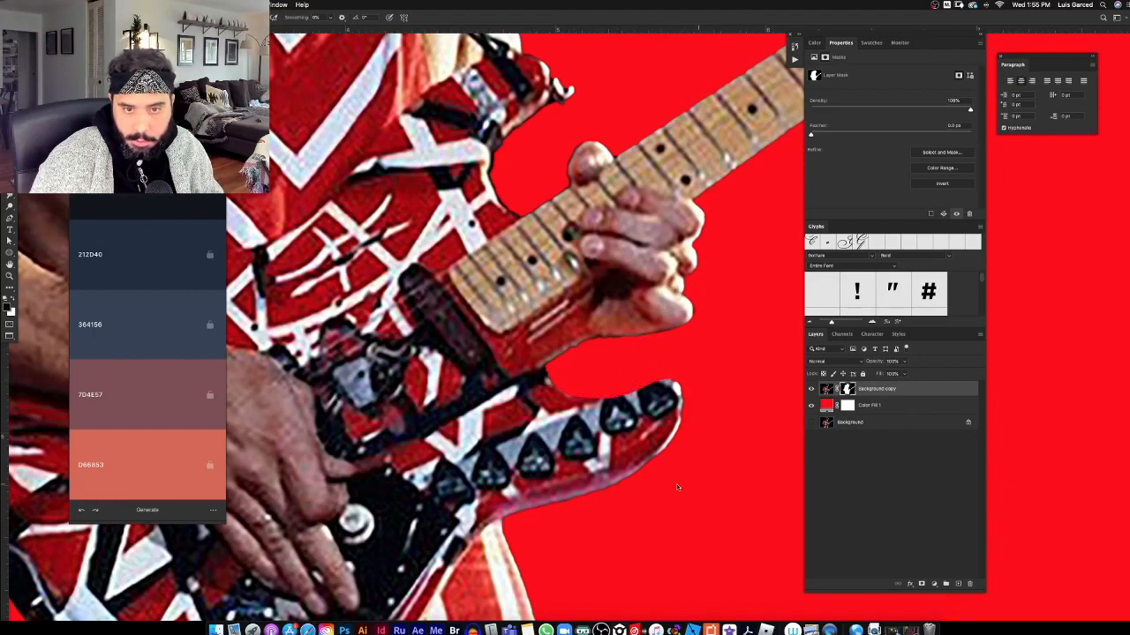
pyautogui.press('super+0')
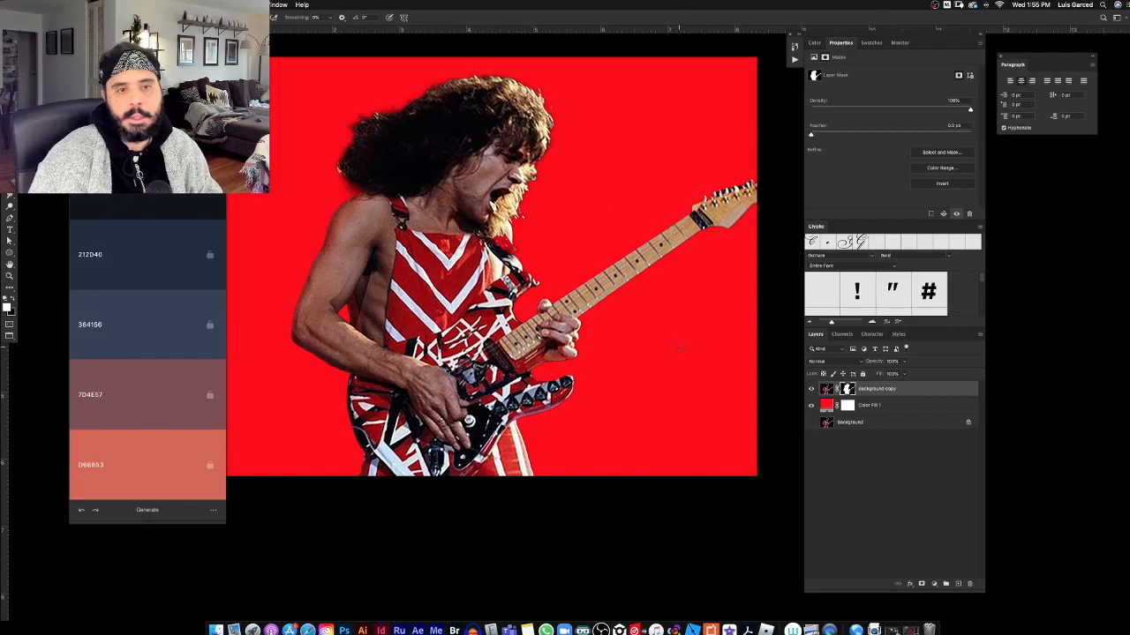
pyautogui.press('f')
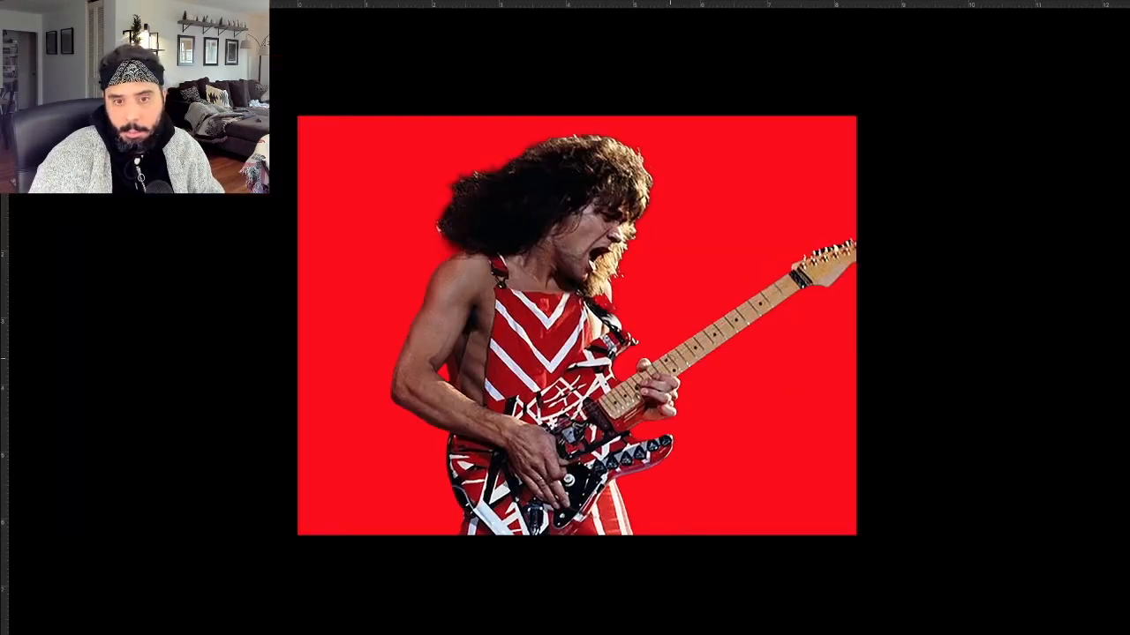
# Convert the masked guitarist copy layer for smart filters.
pyautogui.press('f')
pyautogui.press('f')
pyautogui.press('f')
pyautogui.press('f')
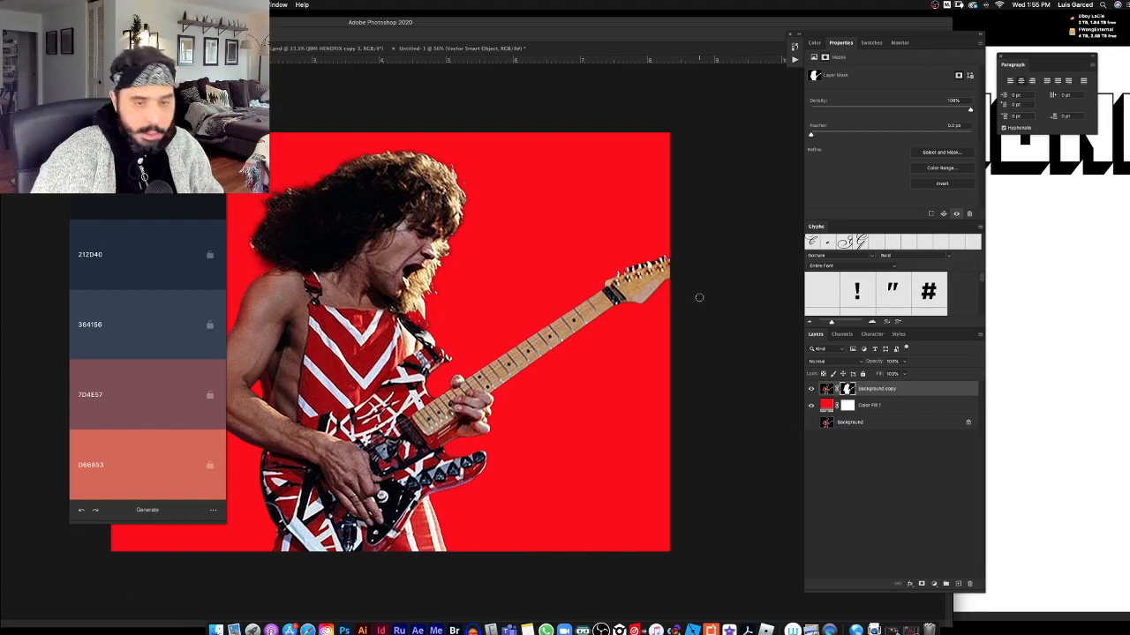
pyautogui.hotkey('ctrl', 't')
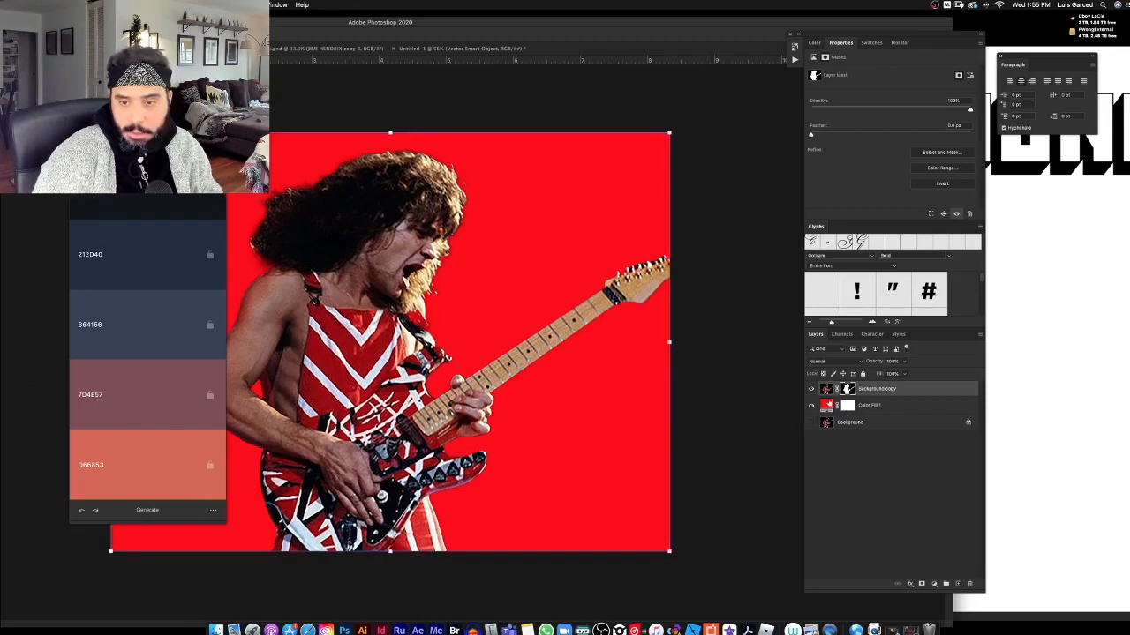
pyautogui.click(826, 389)
pyautogui.press('f')
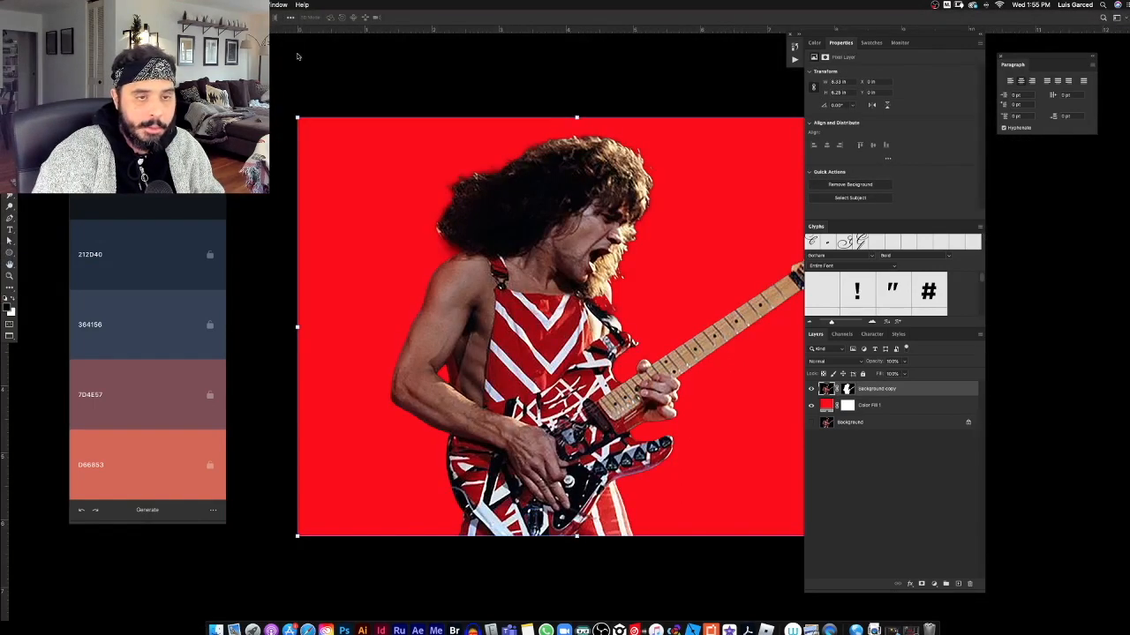
pyautogui.click(201, 5)
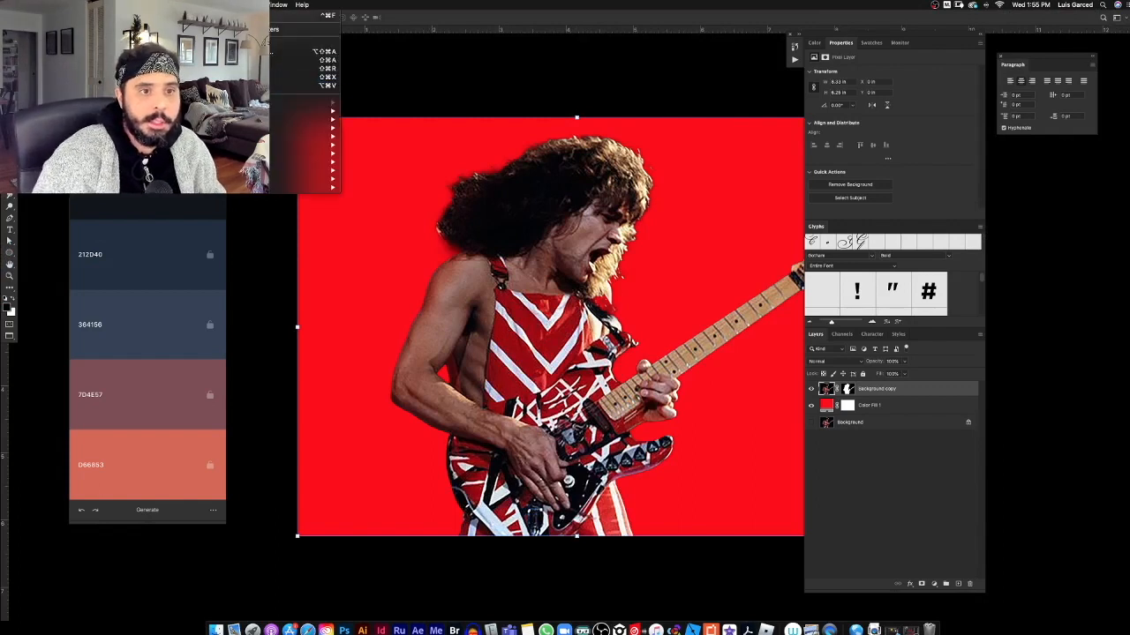
pyautogui.click(305, 30)
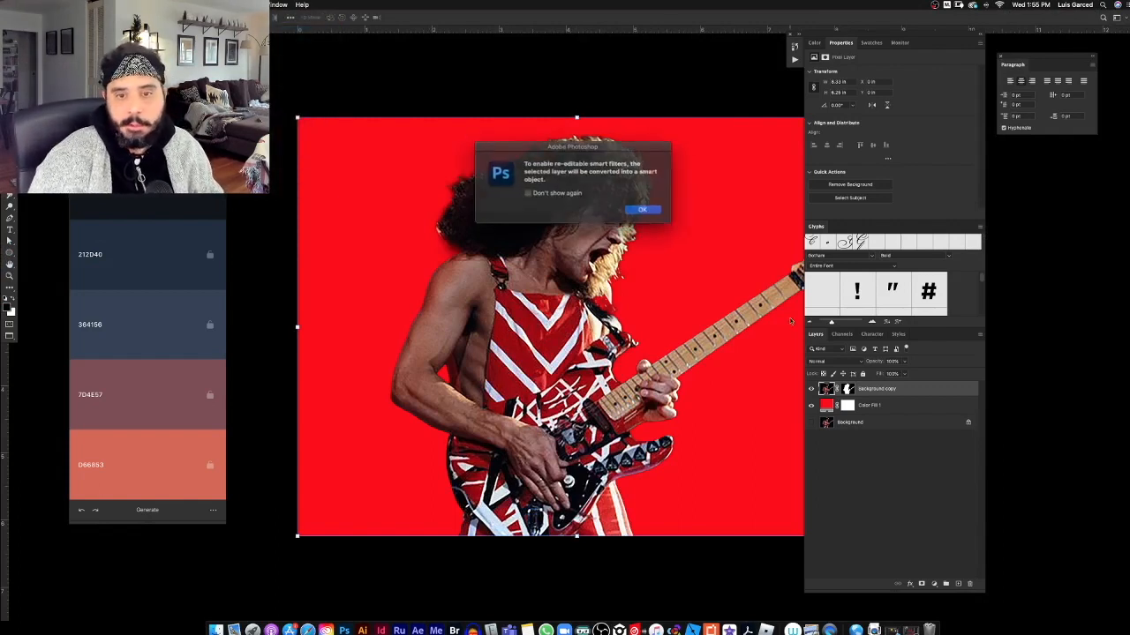
pyautogui.click(645, 209)
# Place the guitarist cutout in the Untitled-1 design, enlarged to about 12.75 in wide and positioned over the ring between VAN and HALEN.
pyautogui.press('f')
pyautogui.press('f')
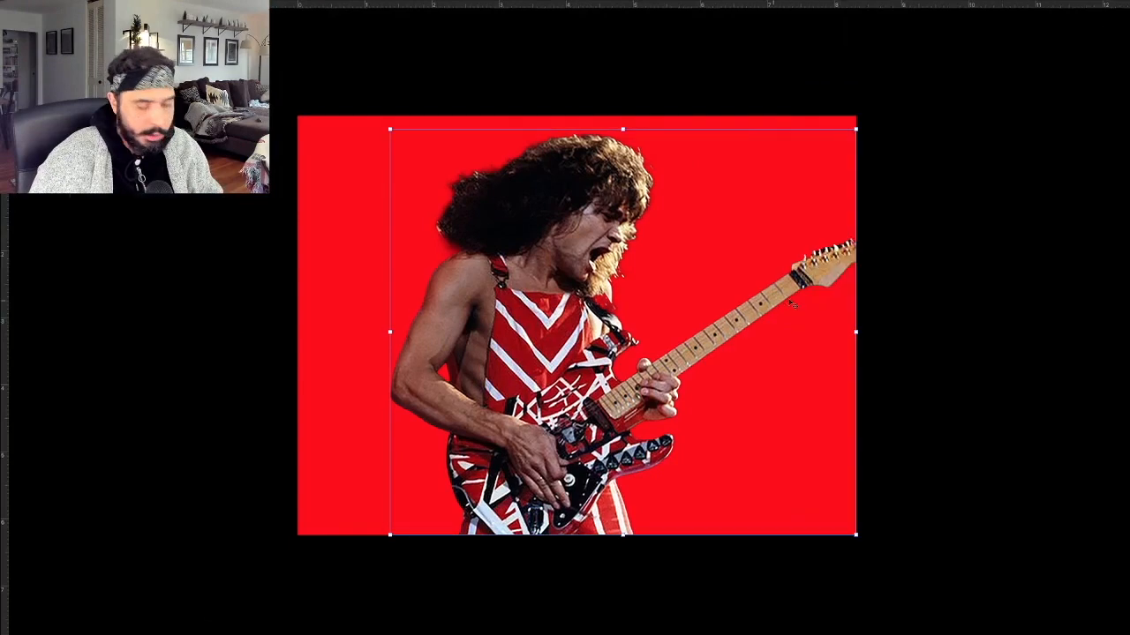
pyautogui.press('f')
pyautogui.moveTo(358, 349); pyautogui.dragTo(416, 48)
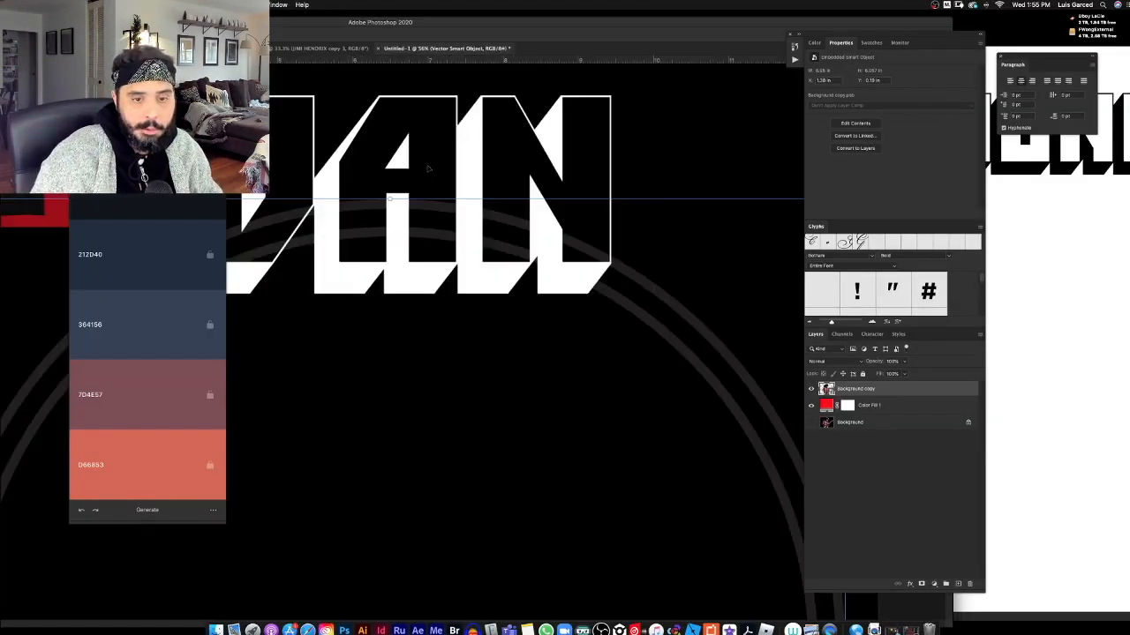
pyautogui.moveTo(428, 167); pyautogui.dragTo(428, 167)
pyautogui.press('super+minus')
pyautogui.press('super+minus')
pyautogui.press('super+minus')
pyautogui.press('super+minus')
pyautogui.moveTo(382, 209); pyautogui.dragTo(350, 307)
pyautogui.moveTo(441, 299); pyautogui.dragTo(537, 205)
pyautogui.press('Return')
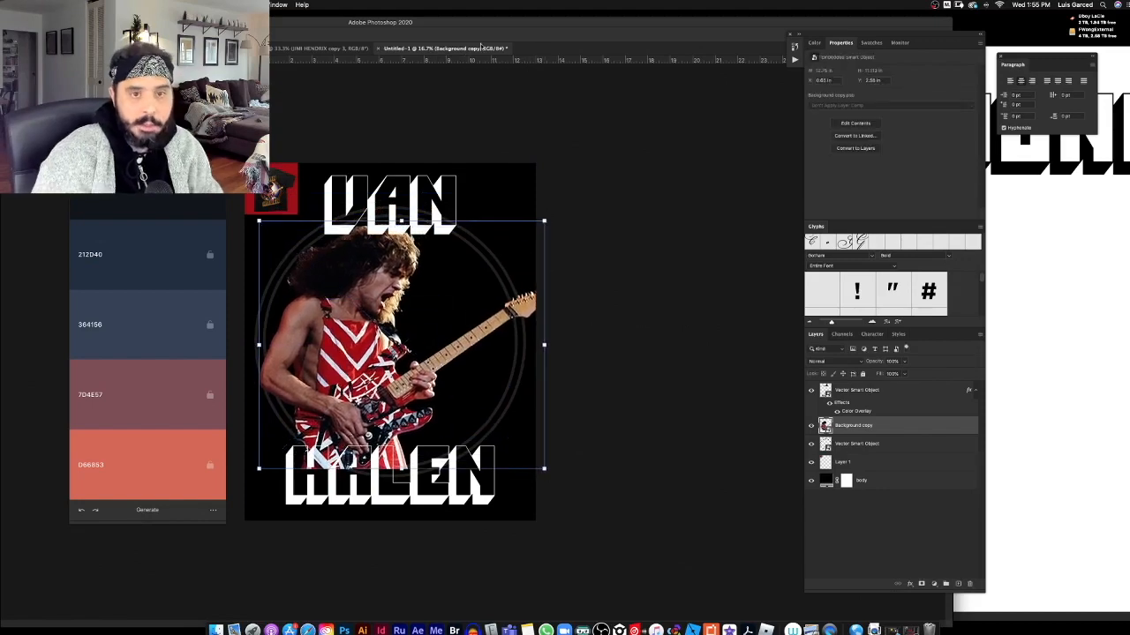
# Examine the composition of guitarist, ring and lettering at several zoom levels.
pyautogui.press('super+0')
pyautogui.keyDown('alt'); pyautogui.click(589, 236); pyautogui.keyUp('alt')
pyautogui.click(590, 237)
pyautogui.keyDown('alt'); pyautogui.click(589, 237); pyautogui.keyUp('alt')
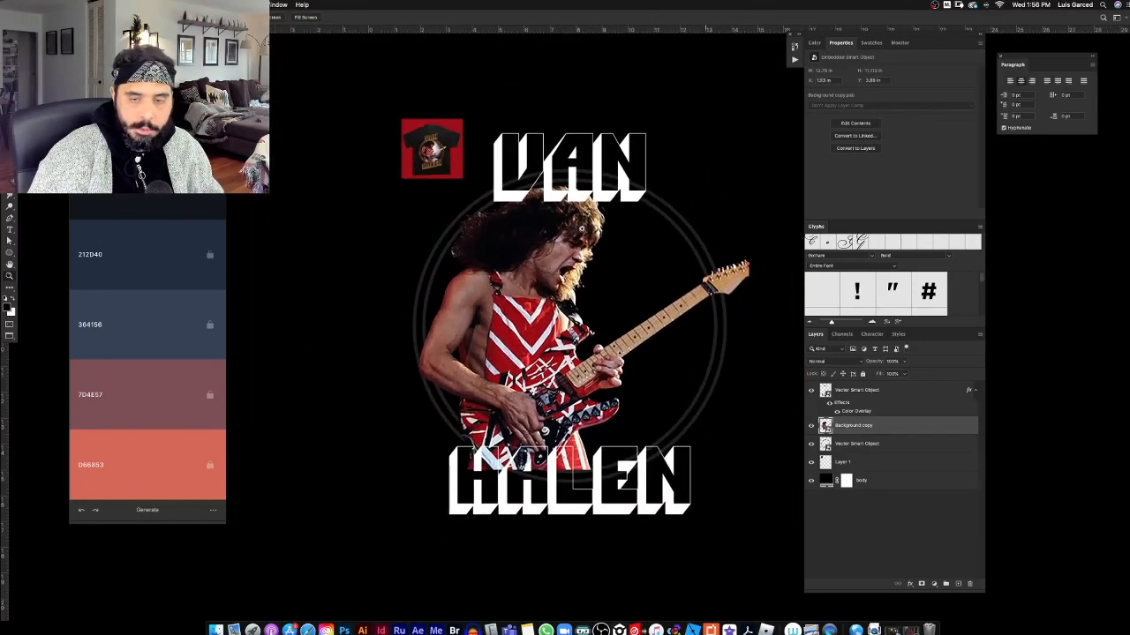
pyautogui.moveTo(557, 239); pyautogui.dragTo(588, 239)
pyautogui.moveTo(410, 115); pyautogui.dragTo(467, 218)
pyautogui.moveTo(324, 145); pyautogui.dragTo(433, 179)
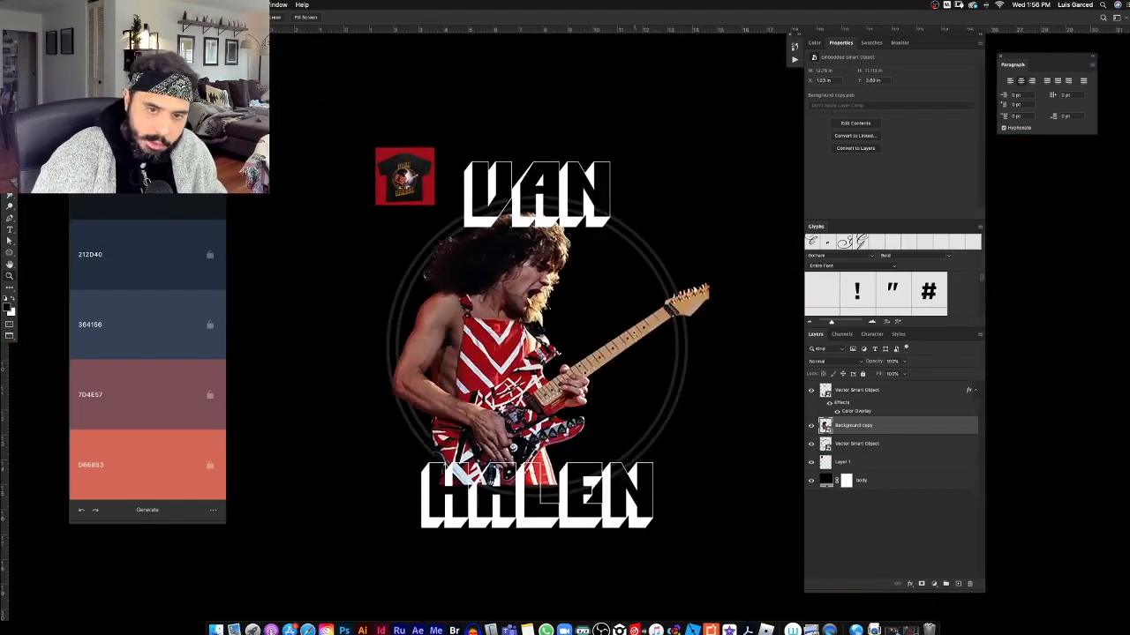
pyautogui.moveTo(570, 341)
pyautogui.mouseDown()
pyautogui.moveTo(590, 338)
pyautogui.moveTo(565, 340)
pyautogui.mouseUp()
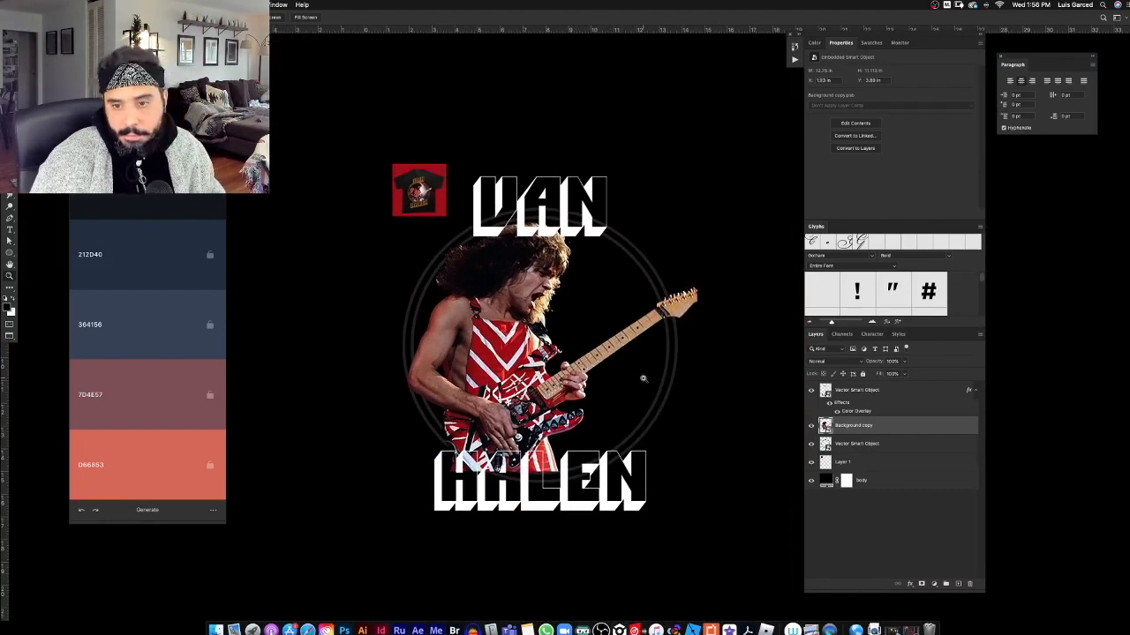
pyautogui.moveTo(552, 357)
pyautogui.mouseDown()
pyautogui.moveTo(570, 356)
pyautogui.moveTo(561, 361)
pyautogui.mouseUp()
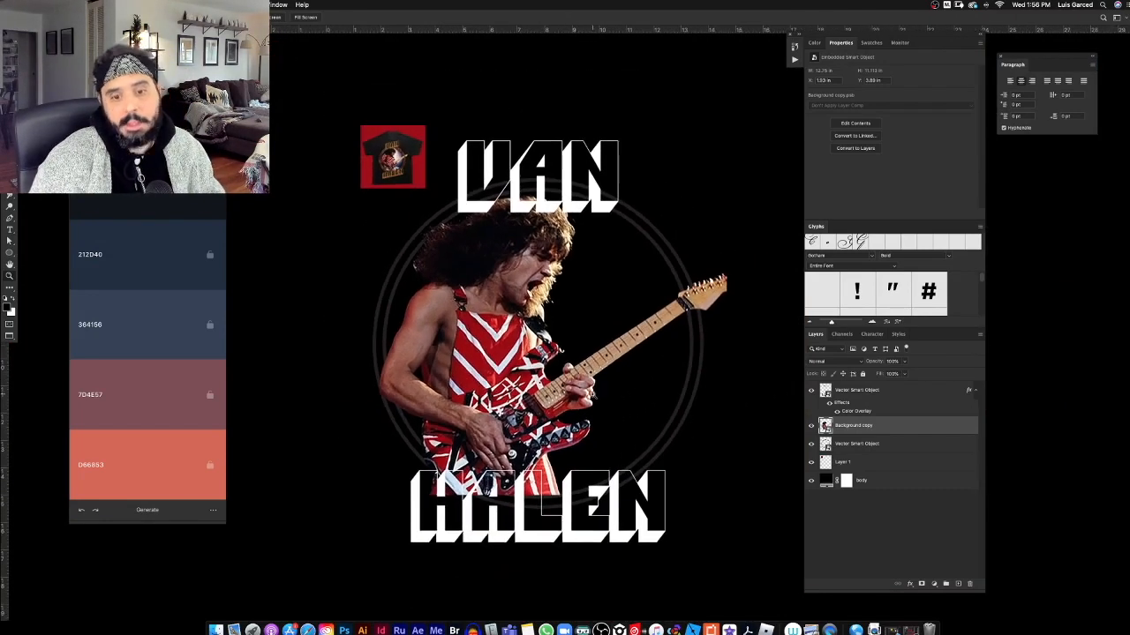
pyautogui.press('v')
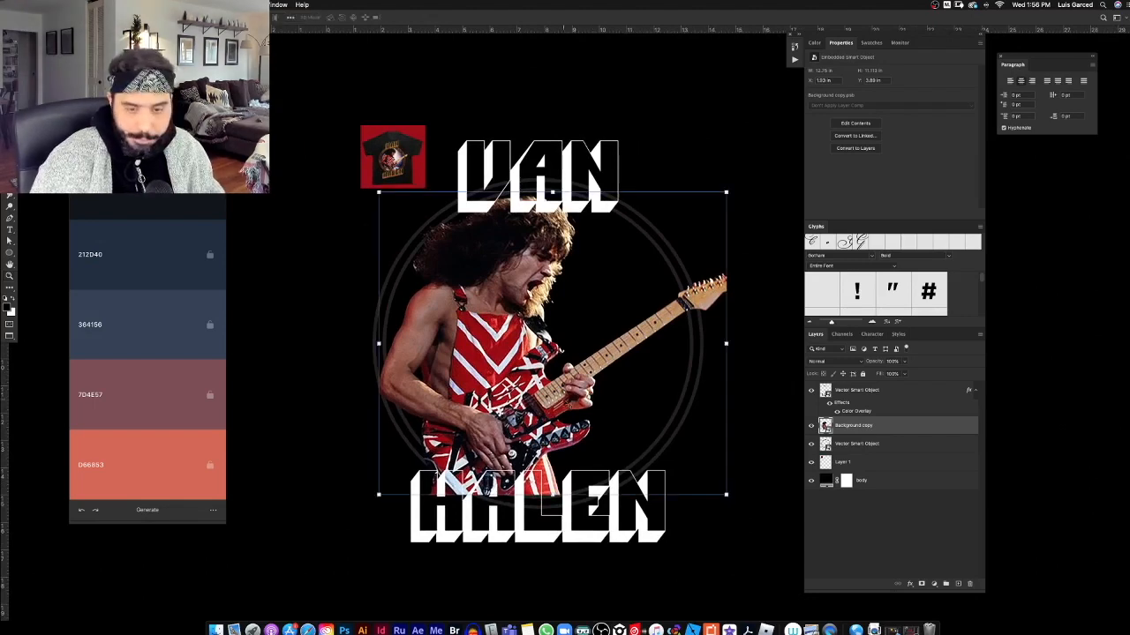
pyautogui.rightClick(823, 427)
pyautogui.click(823, 429)
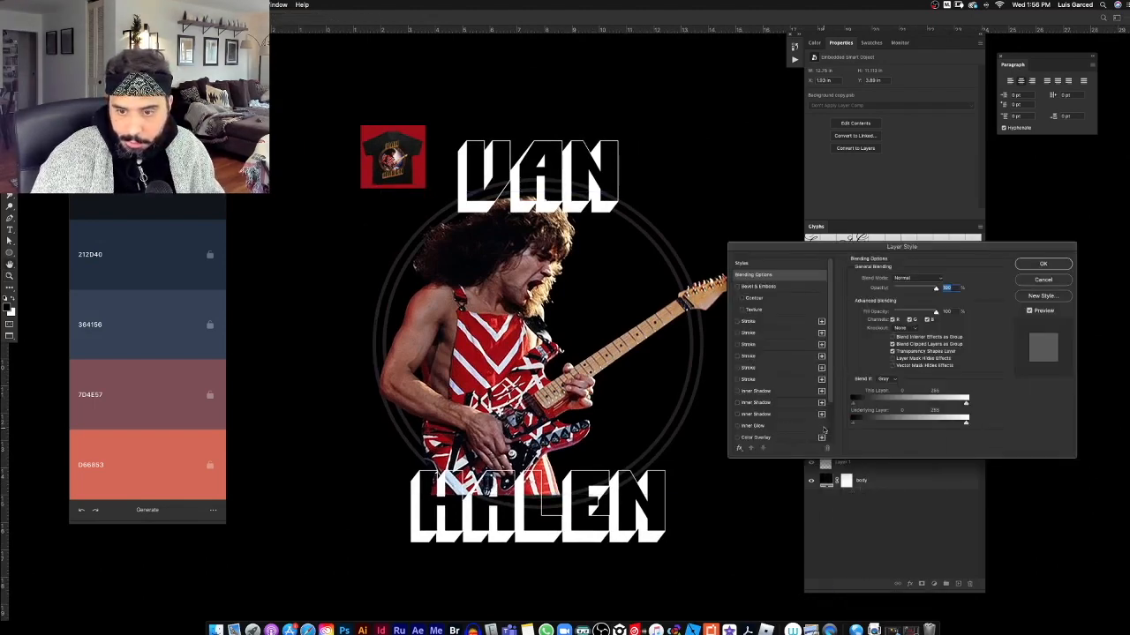
pyautogui.click(1043, 280)
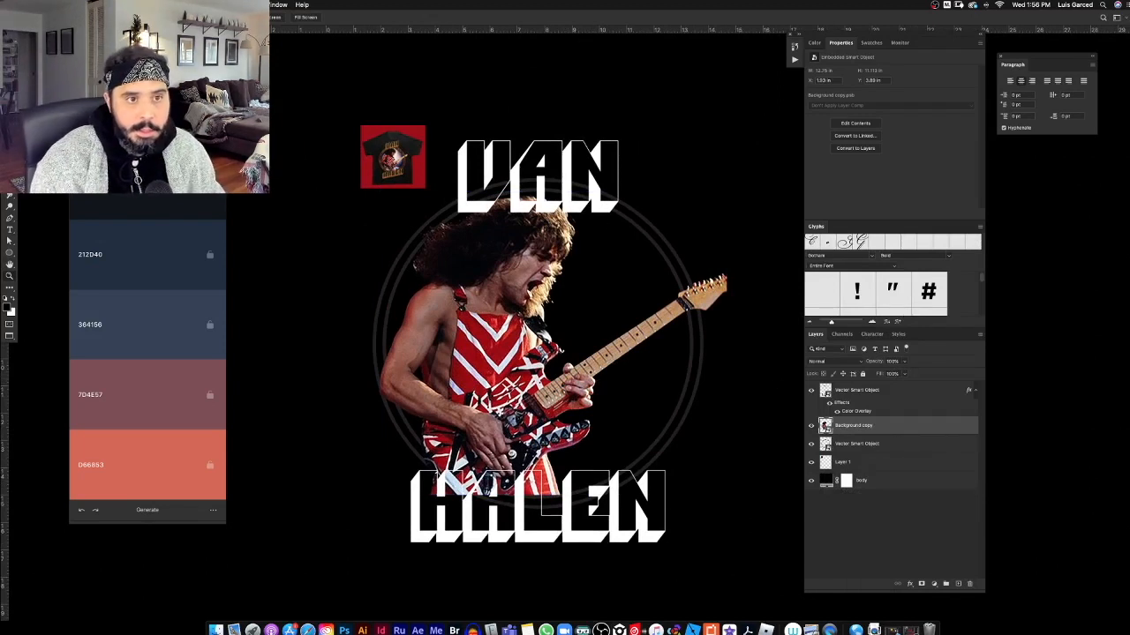
# Apply a Camera Raw filter to the guitarist with the Warm & Moody preset, Cross Process curve and Medium sharpening.
pyautogui.click(210, 5)
pyautogui.click(247, 60)
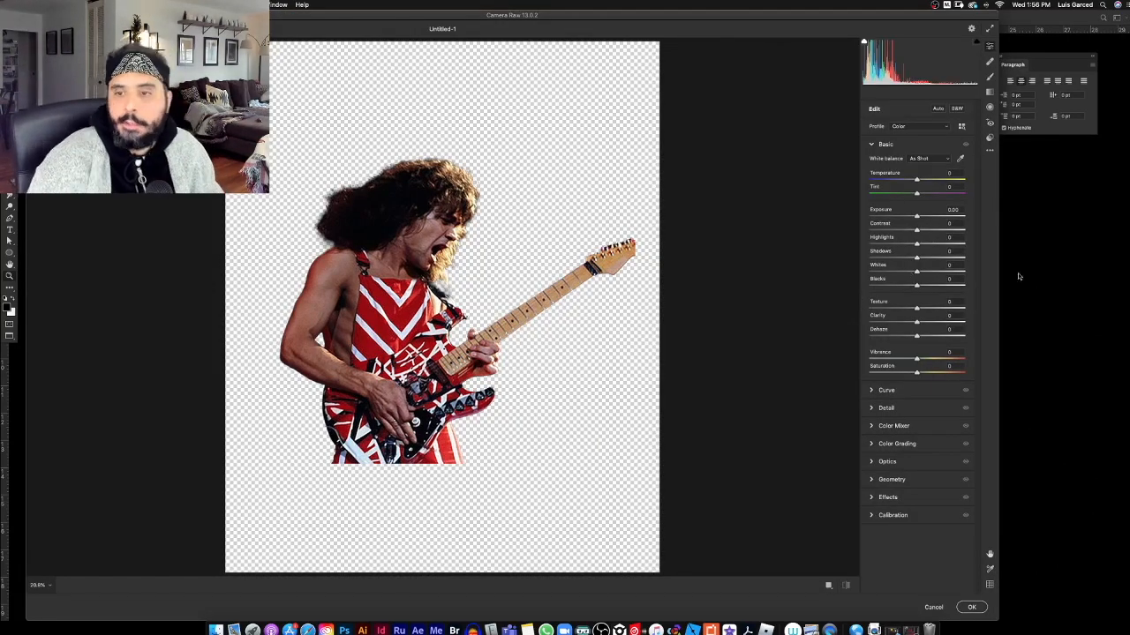
pyautogui.click(989, 138)
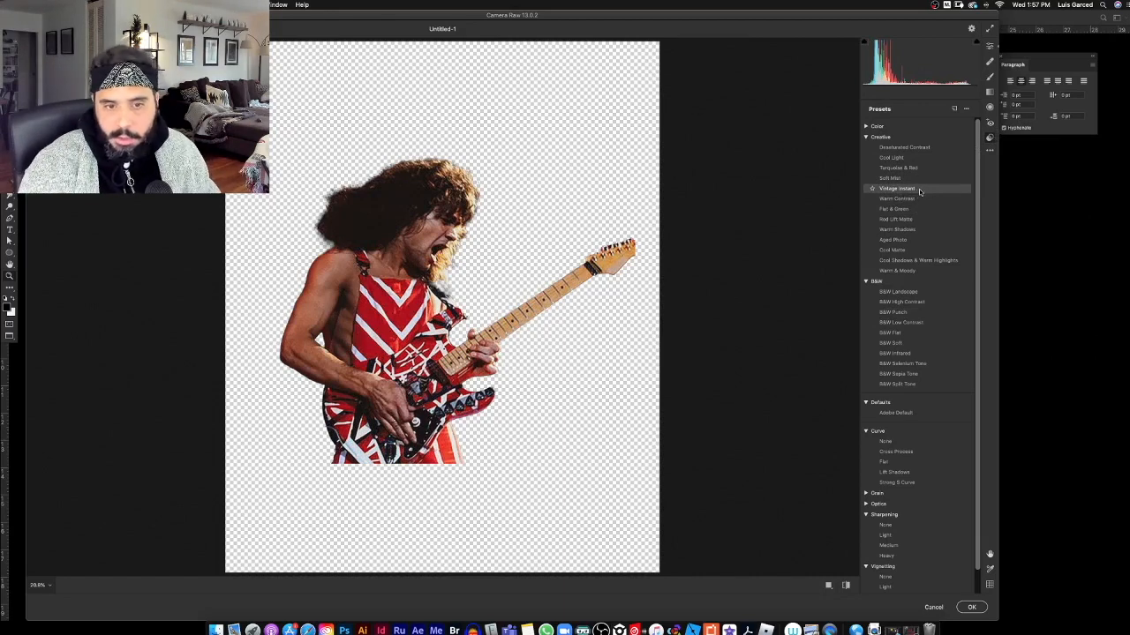
pyautogui.click(911, 271)
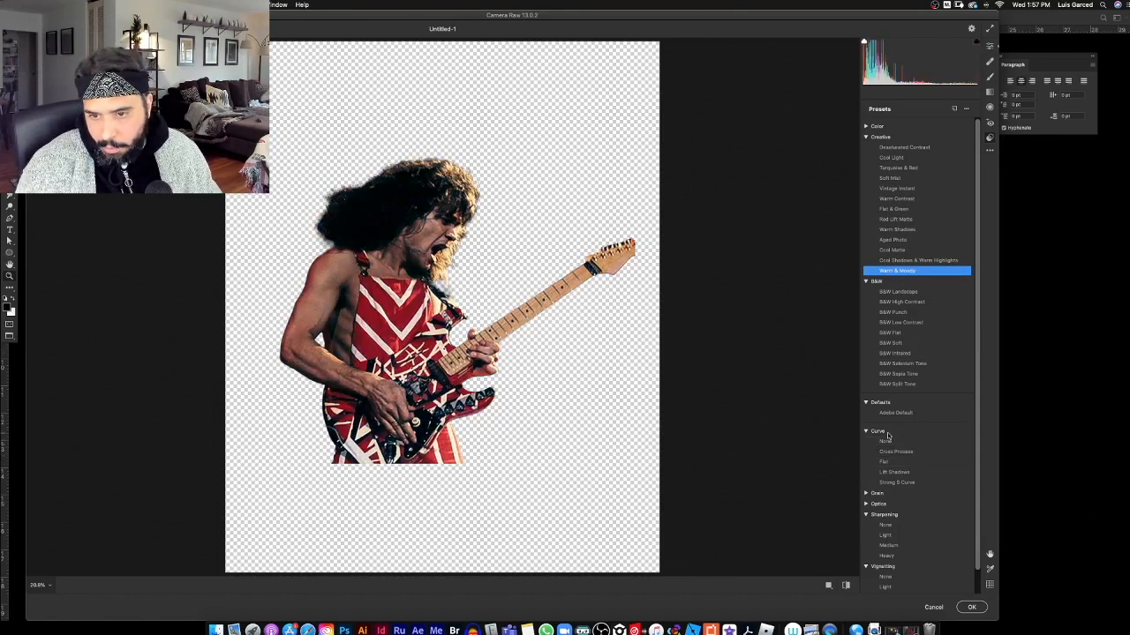
pyautogui.click(913, 453)
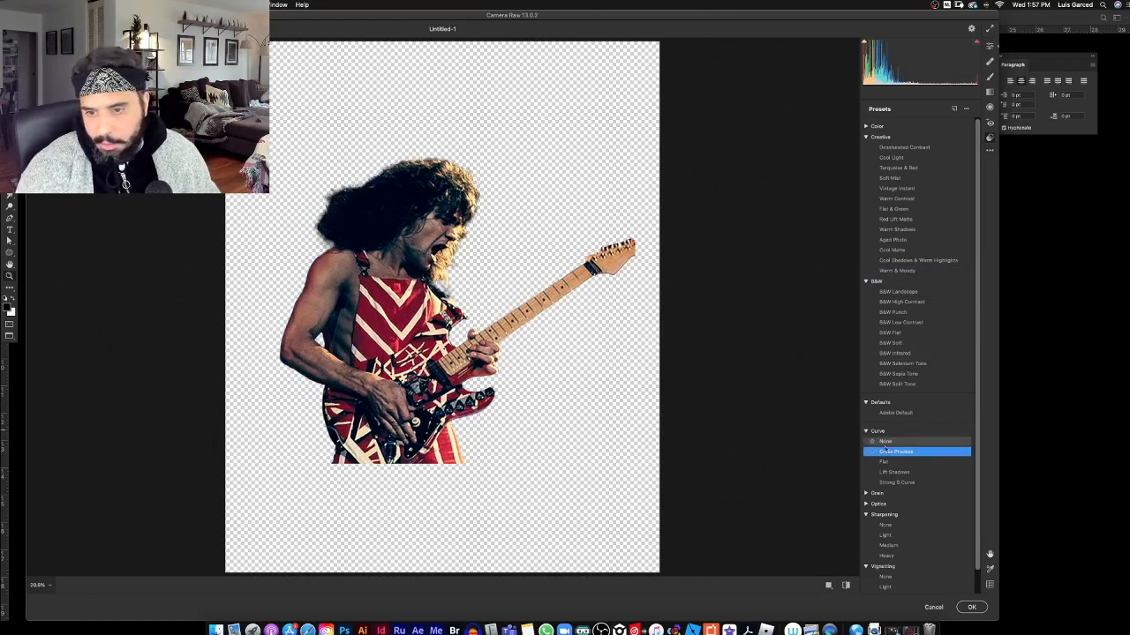
pyautogui.scroll(-1, 971, 494)
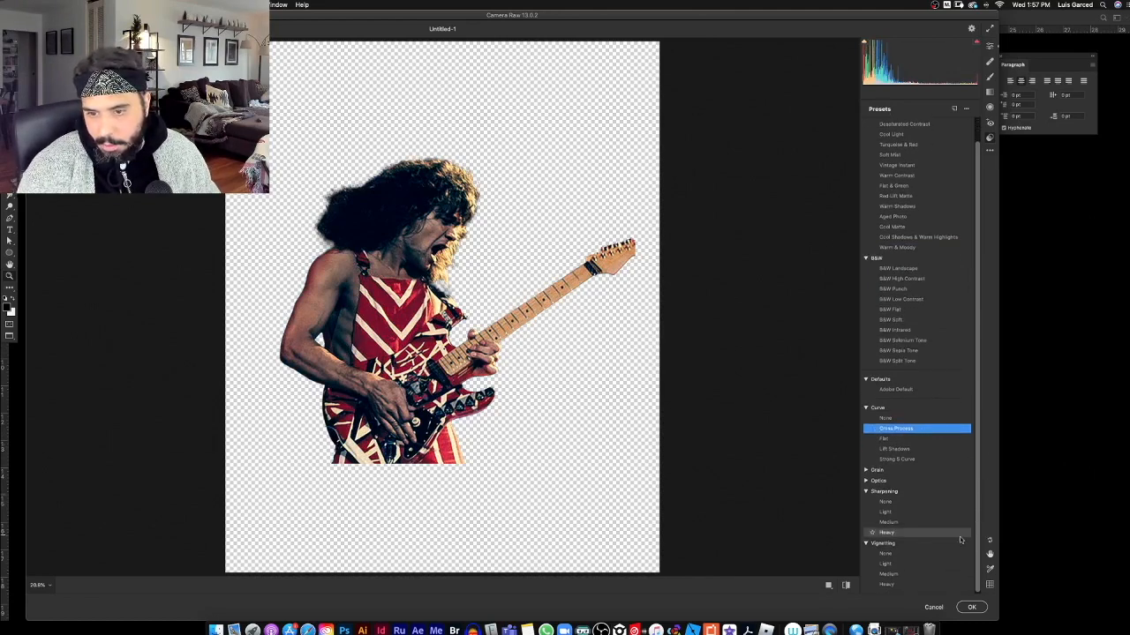
pyautogui.click(897, 523)
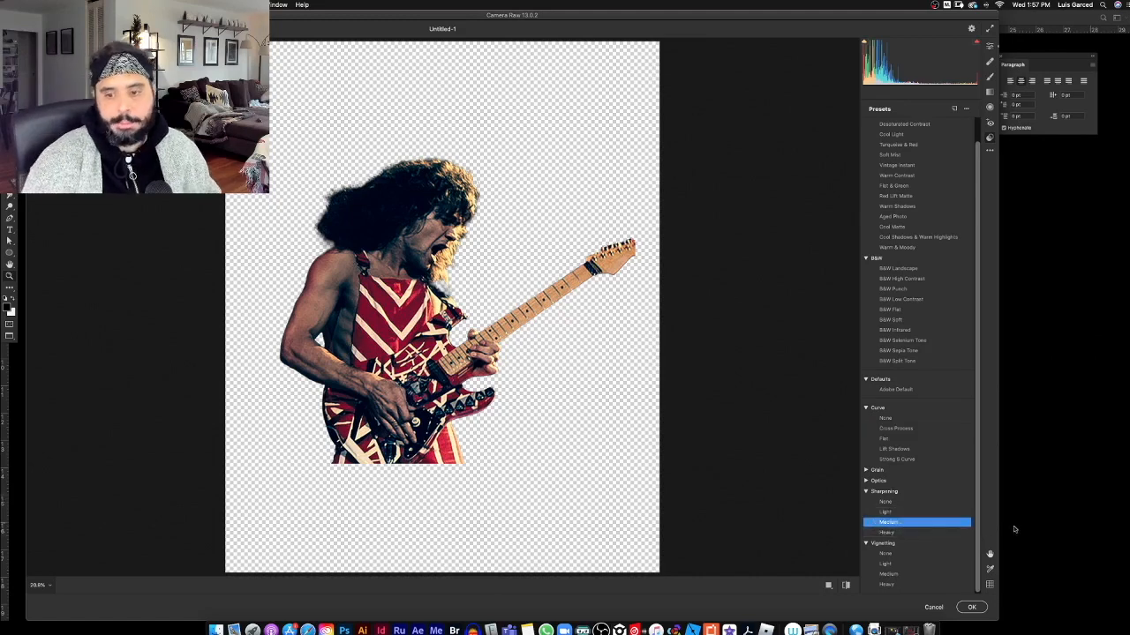
pyautogui.click(974, 608)
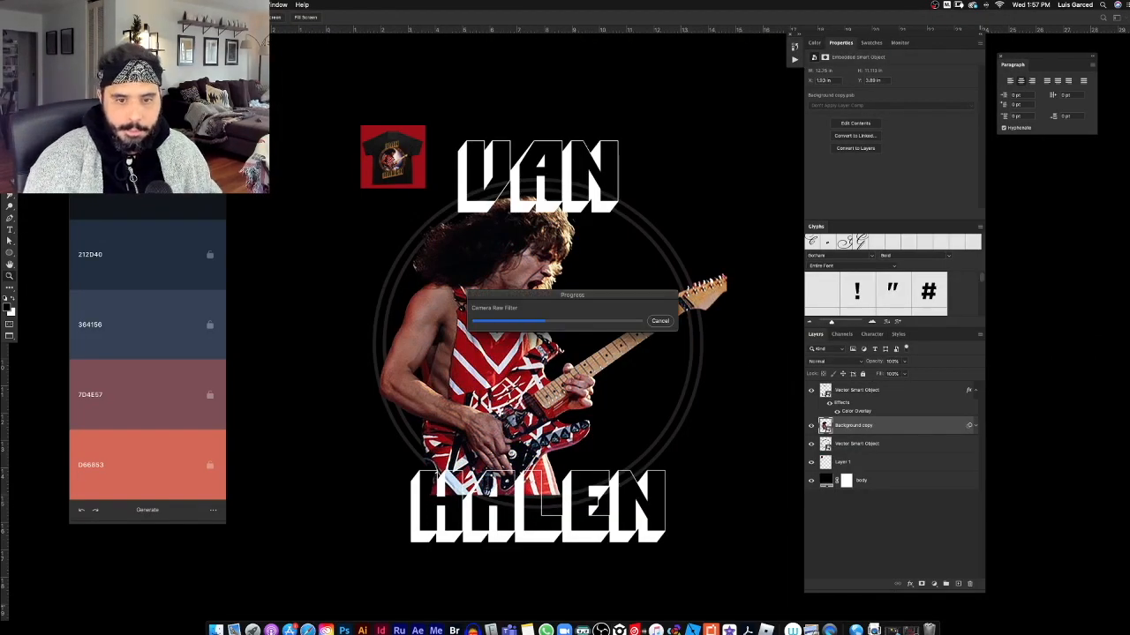
# Nudge the filtered guitarist slightly to the right inside the ring.
pyautogui.moveTo(528, 379)
pyautogui.mouseDown()
pyautogui.moveTo(536, 366)
pyautogui.moveTo(531, 377)
pyautogui.mouseUp()
pyautogui.press('a')
pyautogui.press('z')
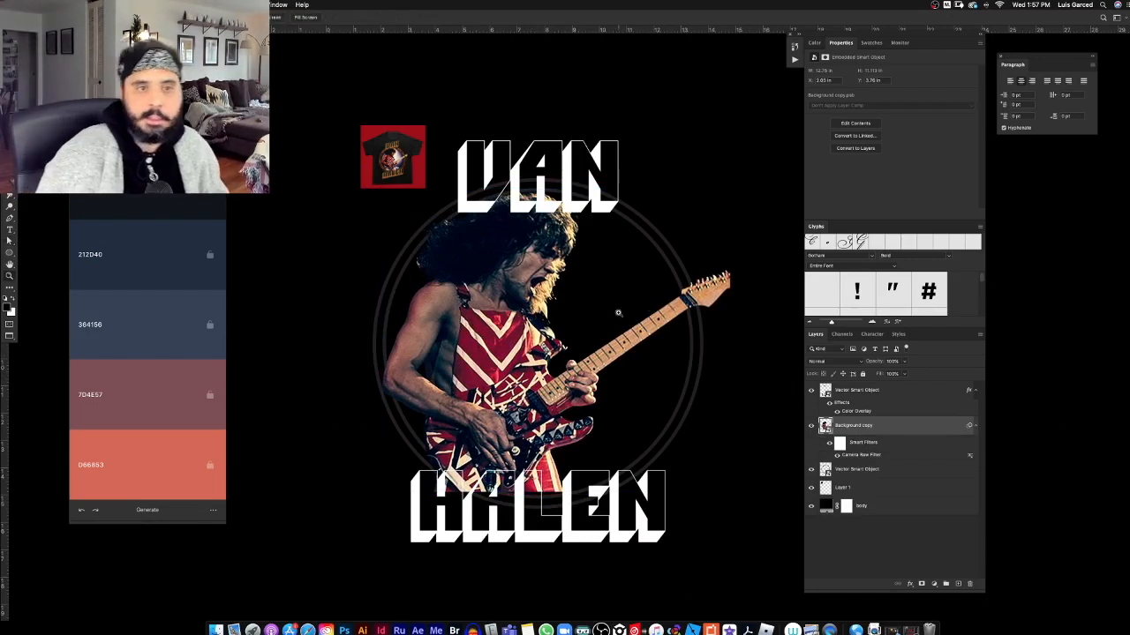
# Copy the lightning image from drop.jpg into the Untitled-1 design, above the guitarist layer.
pyautogui.press('f')
pyautogui.press('f')
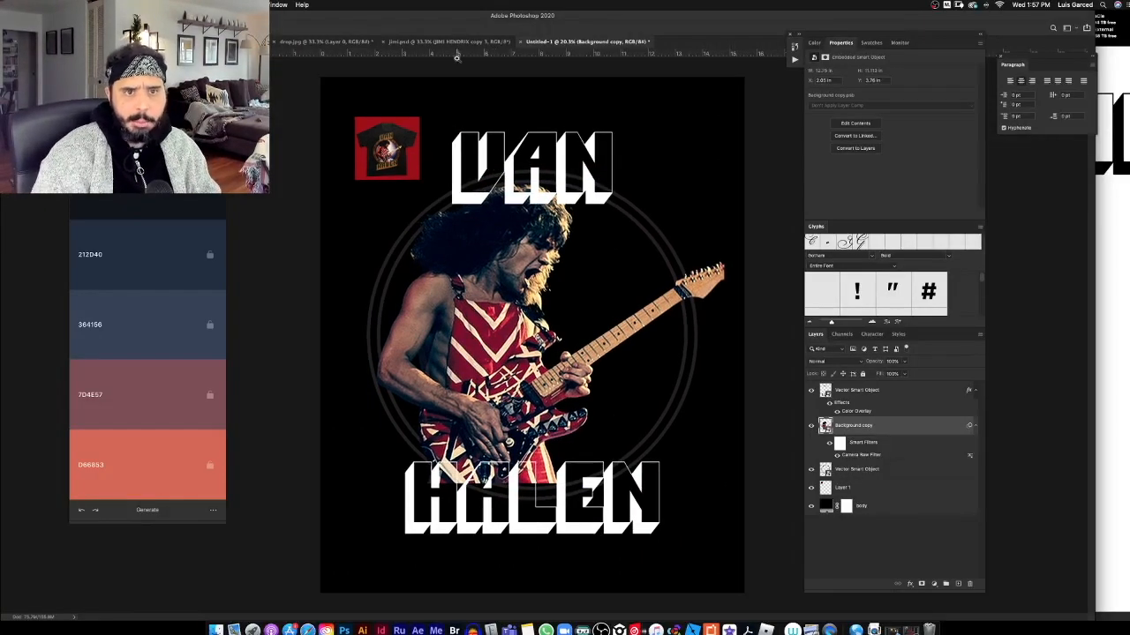
pyautogui.click(420, 44)
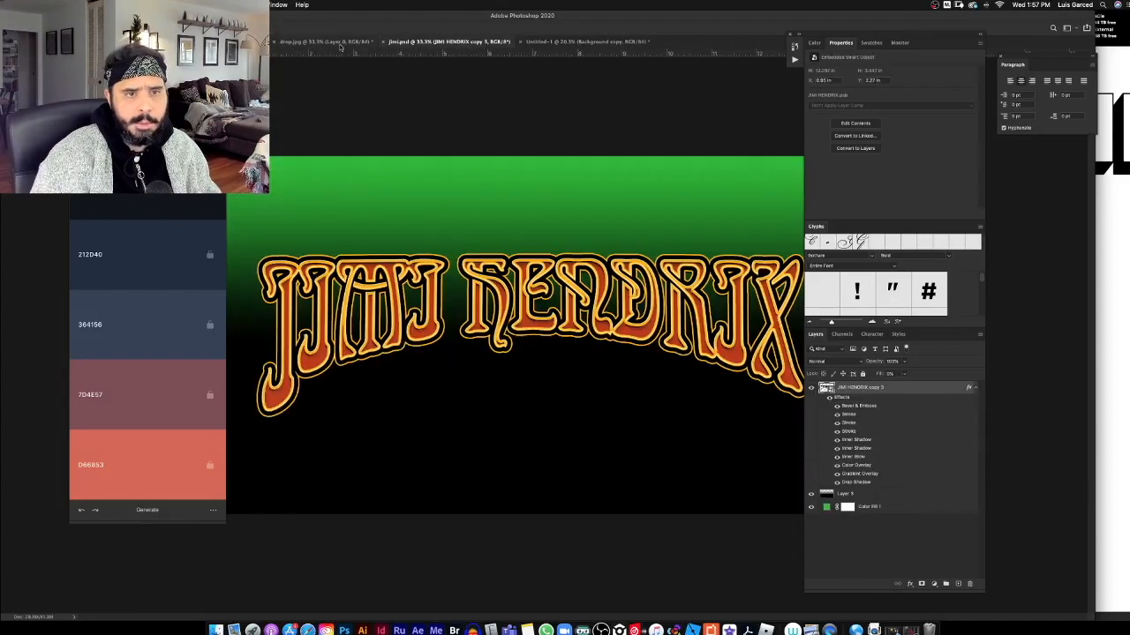
pyautogui.hotkey('ctrl', 'shift', 'Tab')
pyautogui.press('super+minus')
pyautogui.hotkey('ctrl', 't')
pyautogui.moveTo(598, 308); pyautogui.dragTo(654, 316)
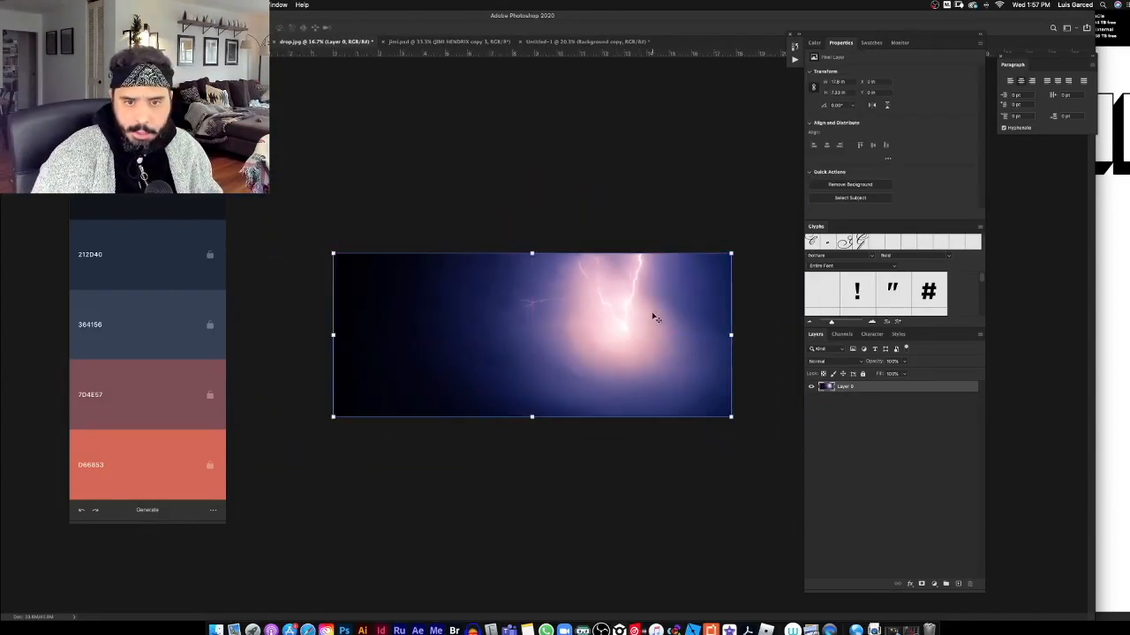
pyautogui.moveTo(618, 344); pyautogui.dragTo(712, 373)
pyautogui.scroll(2, 421, 152)
pyautogui.scroll(2, 420, 152)
pyautogui.scroll(-5, 421, 152)
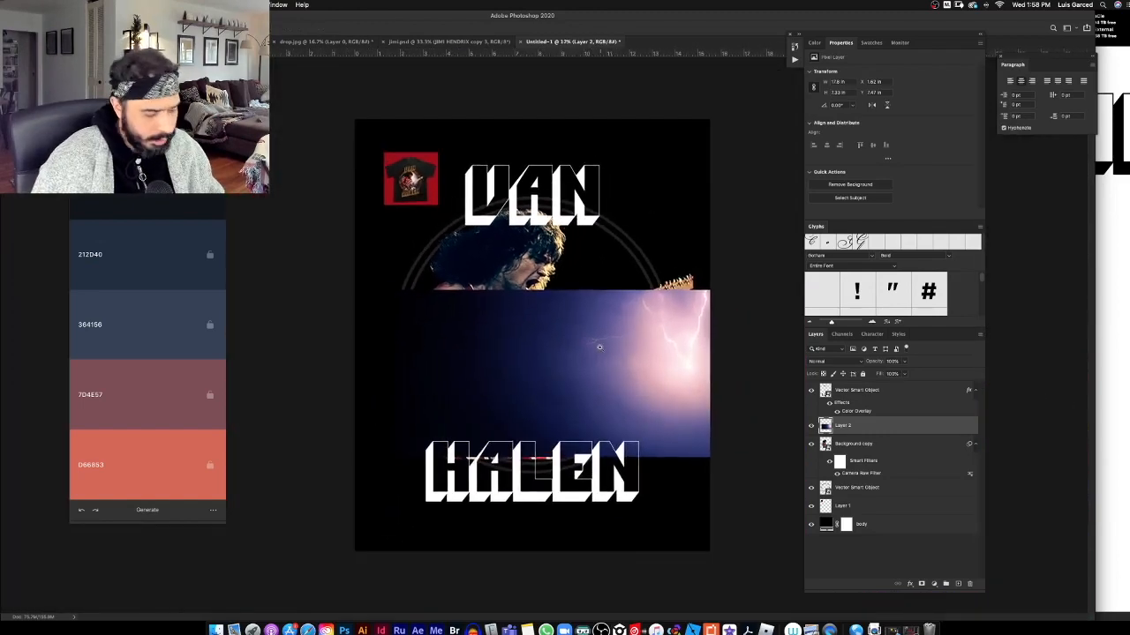
# Center the lightning image over the ring and enlarge it to about 33.1 × 13.6 in.
pyautogui.moveTo(628, 357); pyautogui.dragTo(583, 327)
pyautogui.hotkey('ctrl', 't')
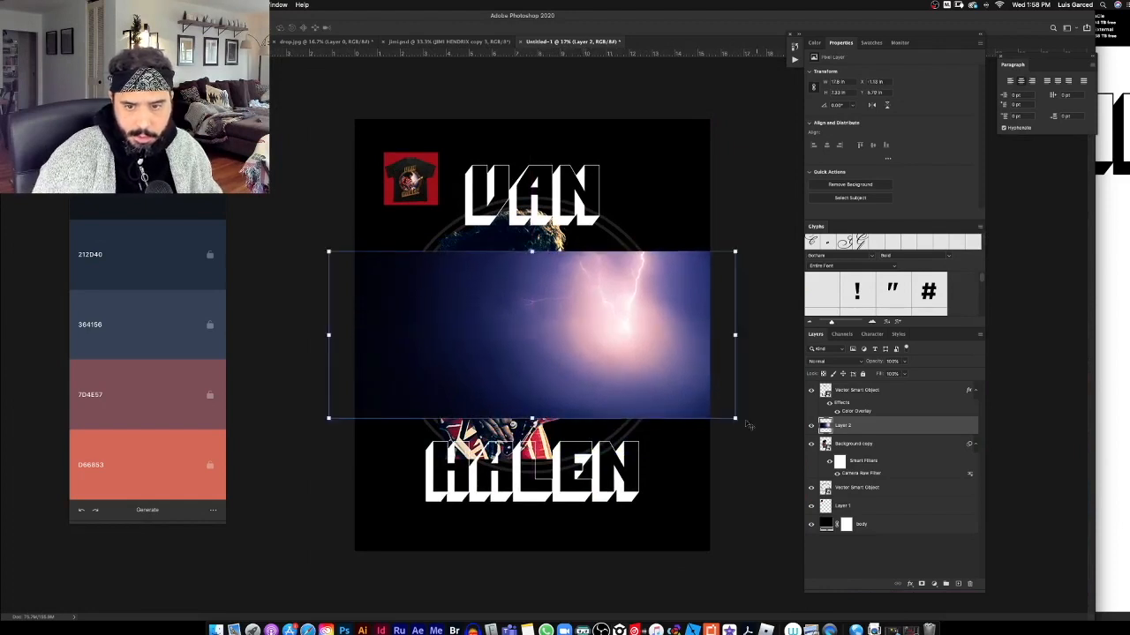
pyautogui.moveTo(736, 418); pyautogui.dragTo(912, 480)
pyautogui.press('Return')
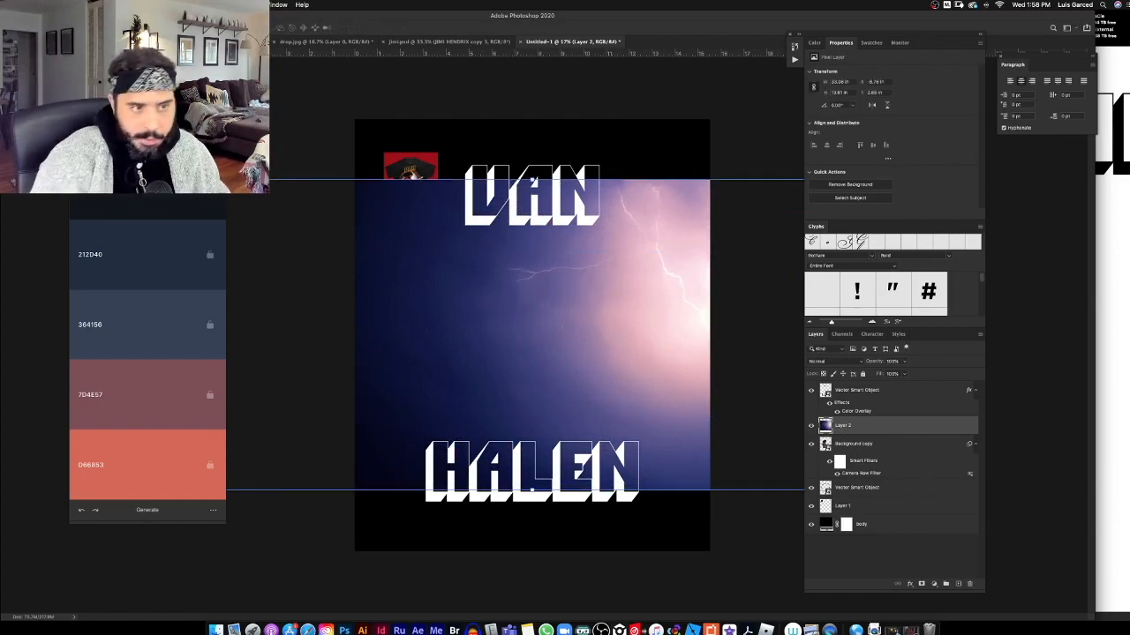
# Mask the lightning layer with a circle about 13.4 in across and move it beneath the ring layer.
pyautogui.press('f')
pyautogui.press('m')
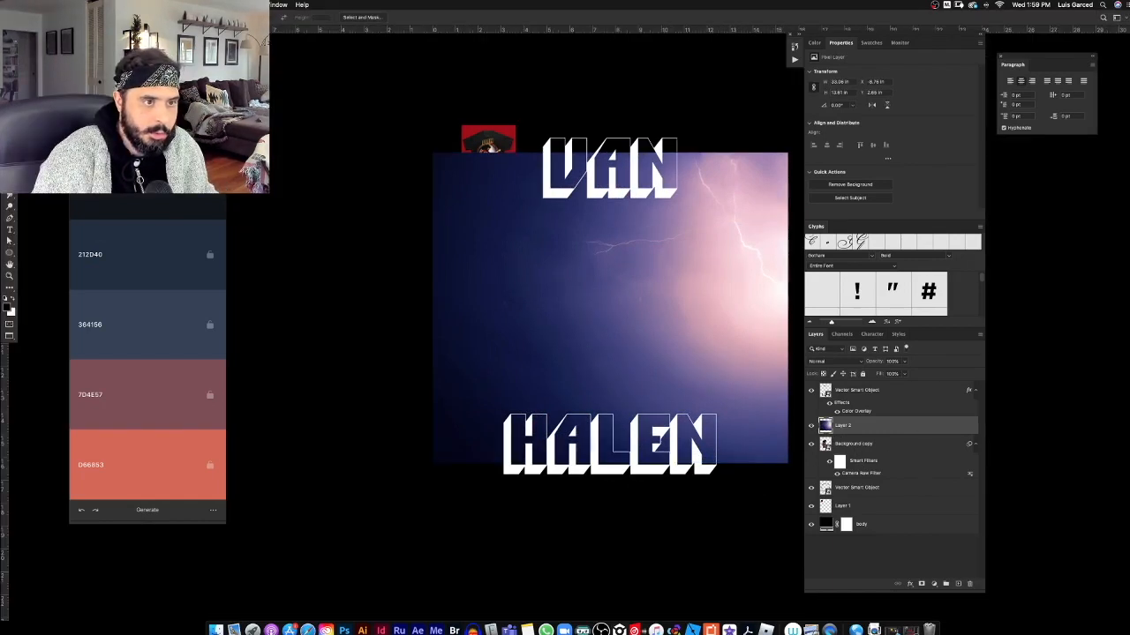
pyautogui.moveTo(609, 299); pyautogui.dragTo(803, 464)
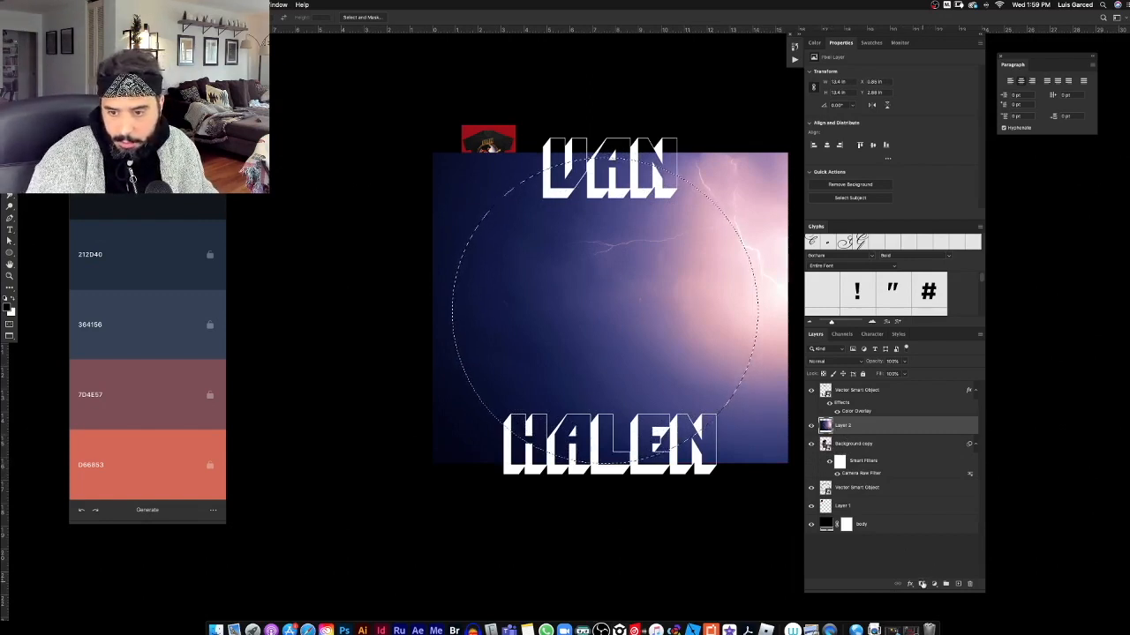
pyautogui.click(922, 584)
pyautogui.moveTo(827, 425); pyautogui.dragTo(860, 504)
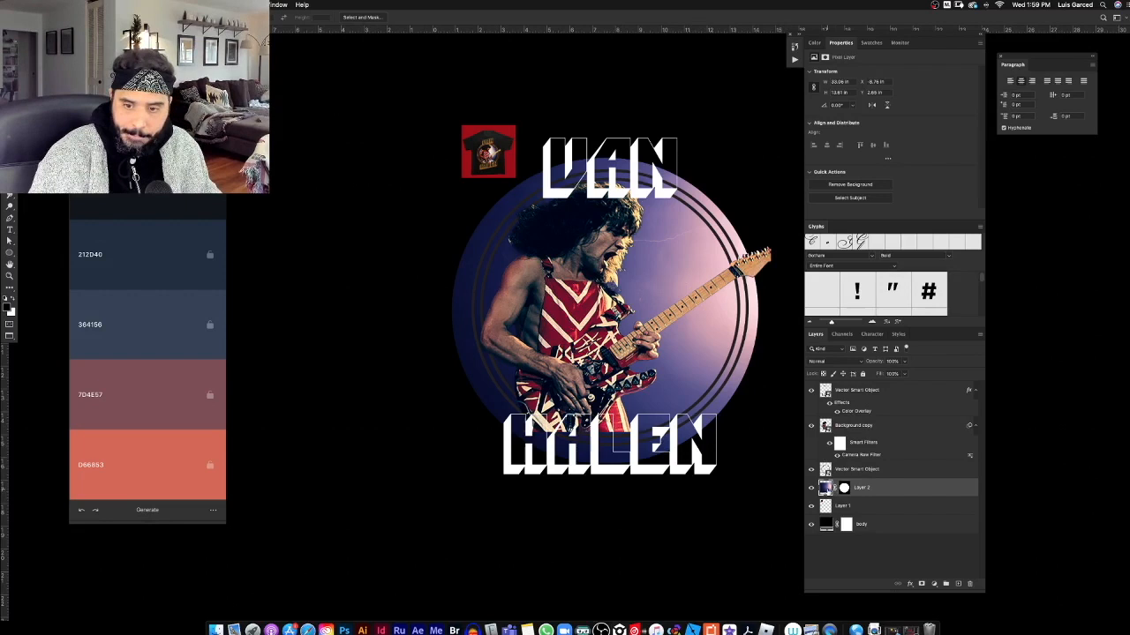
# Scale the masked lightning down to about 26.1 × 10.8 in to fit inside the ring, and compare it with the reference T-shirt.
pyautogui.press('super+t')
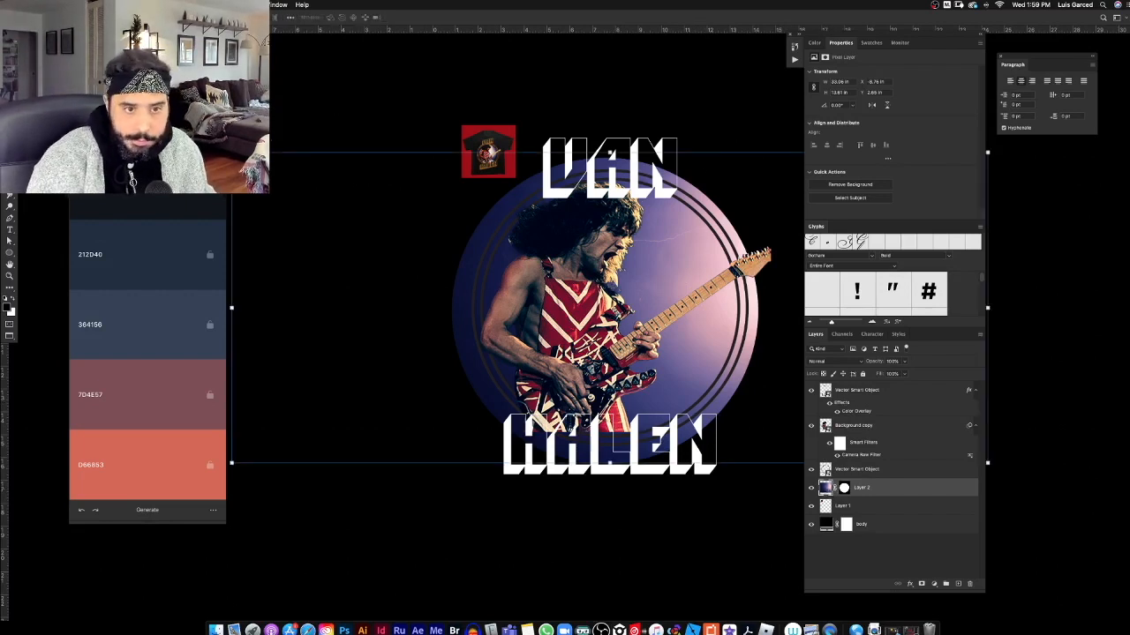
pyautogui.moveTo(231, 154); pyautogui.dragTo(310, 184)
pyautogui.moveTo(714, 345); pyautogui.dragTo(720, 341)
pyautogui.press('super+z')
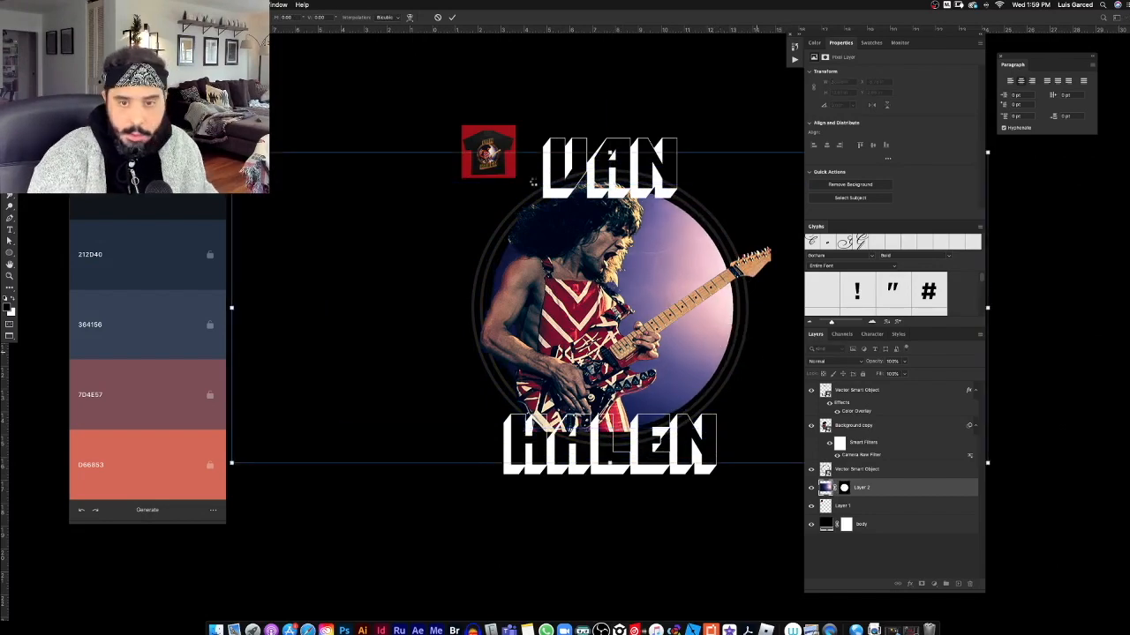
pyautogui.press('Escape')
pyautogui.scroll(5, 481, 145)
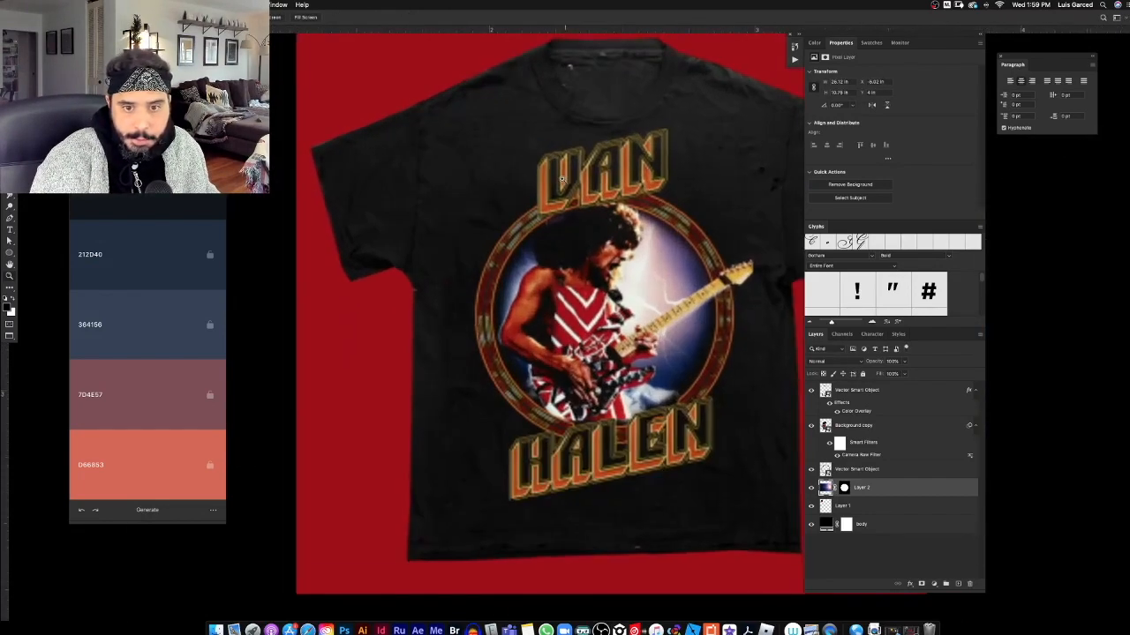
# Nudge the masked lightning layer slightly inside the ring and convert it to a smart object for smart filters.
pyautogui.hotkey('ctrl', '0')
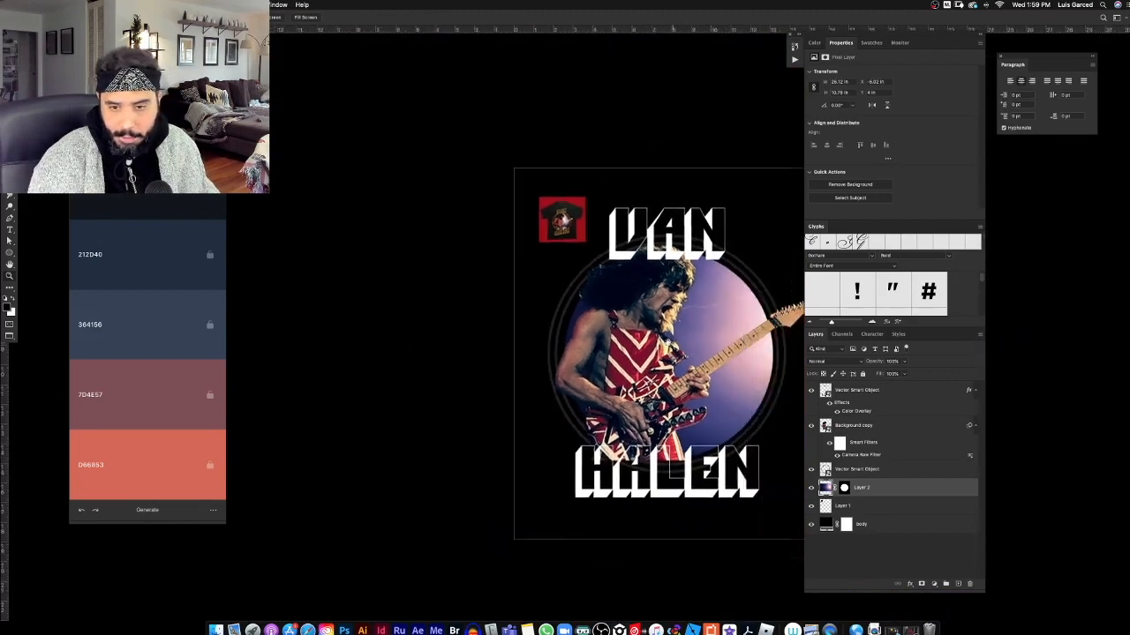
pyautogui.scroll(3, 625, 274)
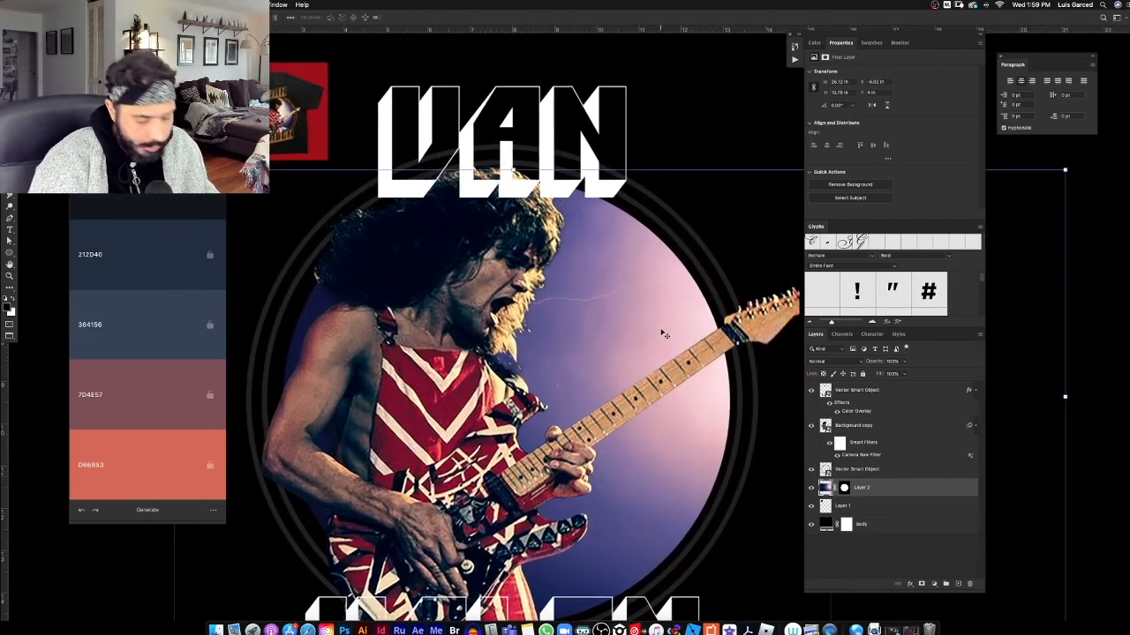
pyautogui.moveTo(669, 326); pyautogui.dragTo(665, 323)
pyautogui.click(201, 5)
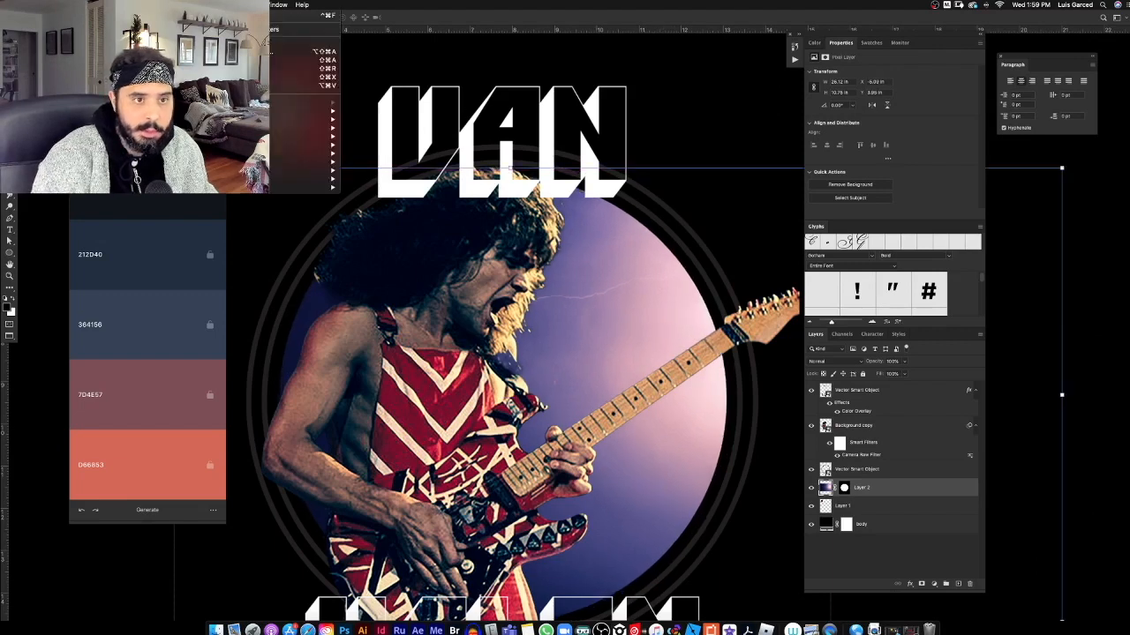
pyautogui.moveTo(202, 5)
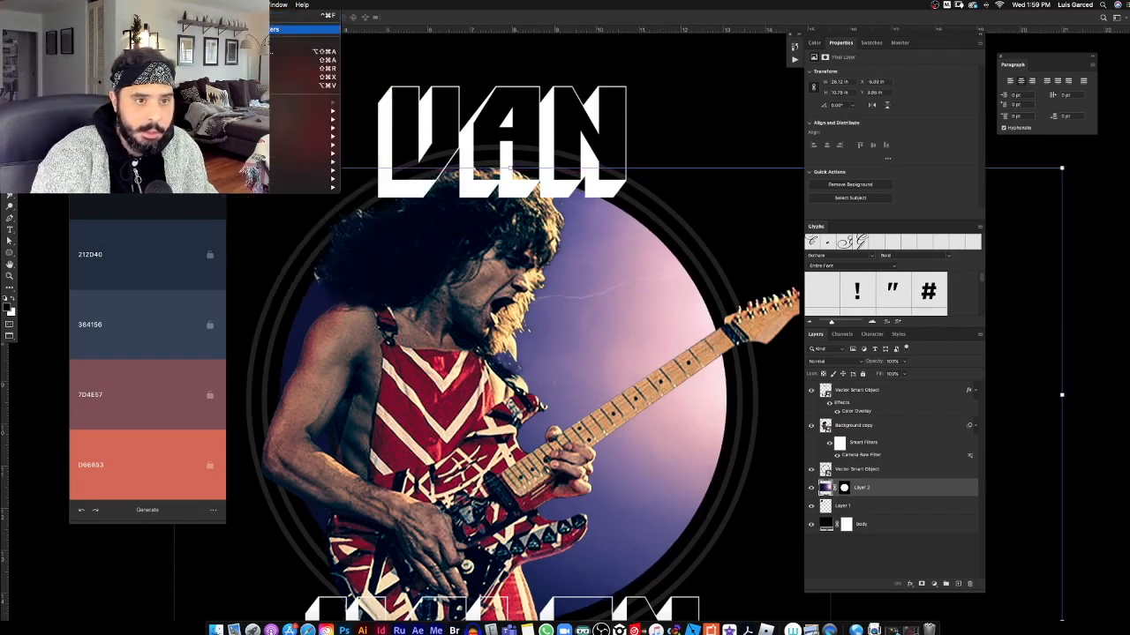
pyautogui.click(301, 29)
pyautogui.click(639, 209)
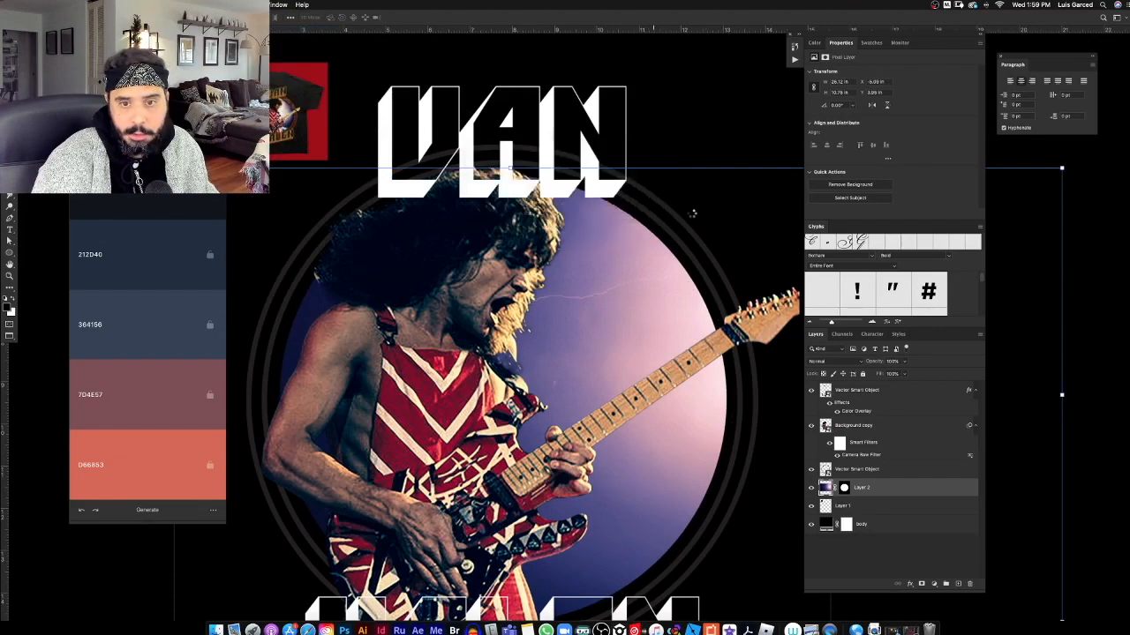
# Apply a Camera Raw Filter to the lightning layer with the Cool Shadows & Warm Highlights, Heavy sharpening and Strong S Curve presets.
pyautogui.click(201, 4)
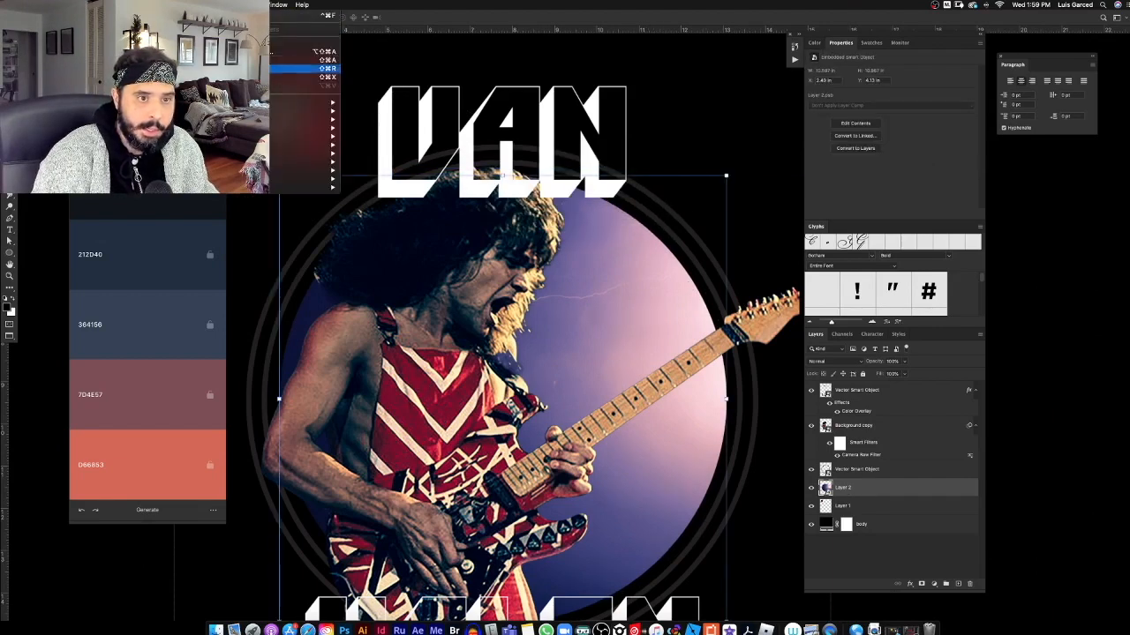
pyautogui.click(304, 60)
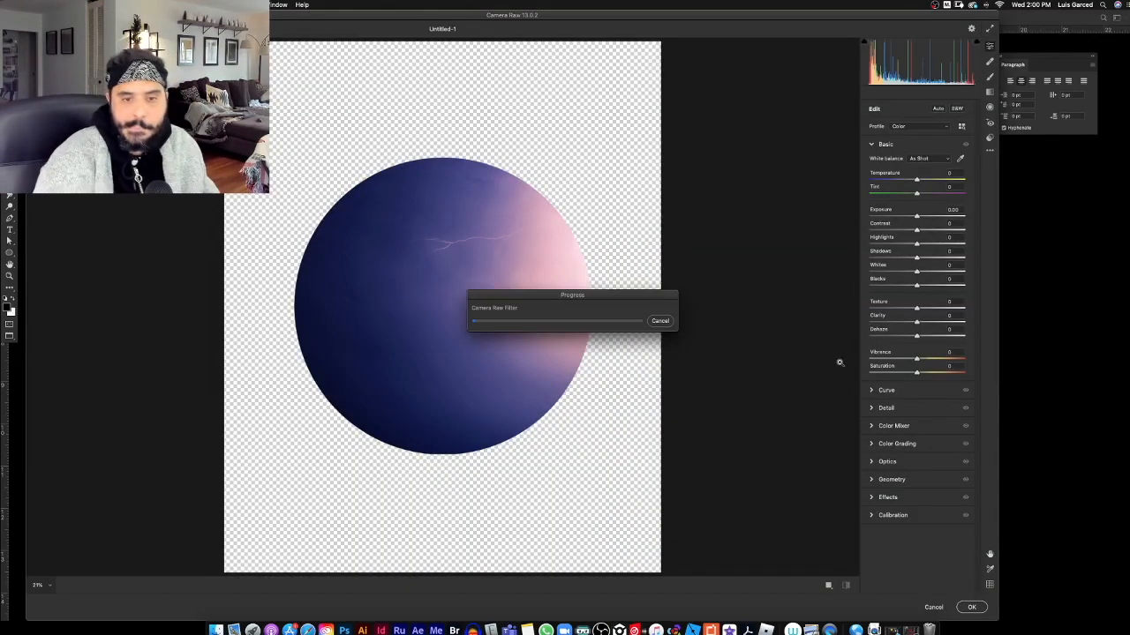
pyautogui.click(990, 137)
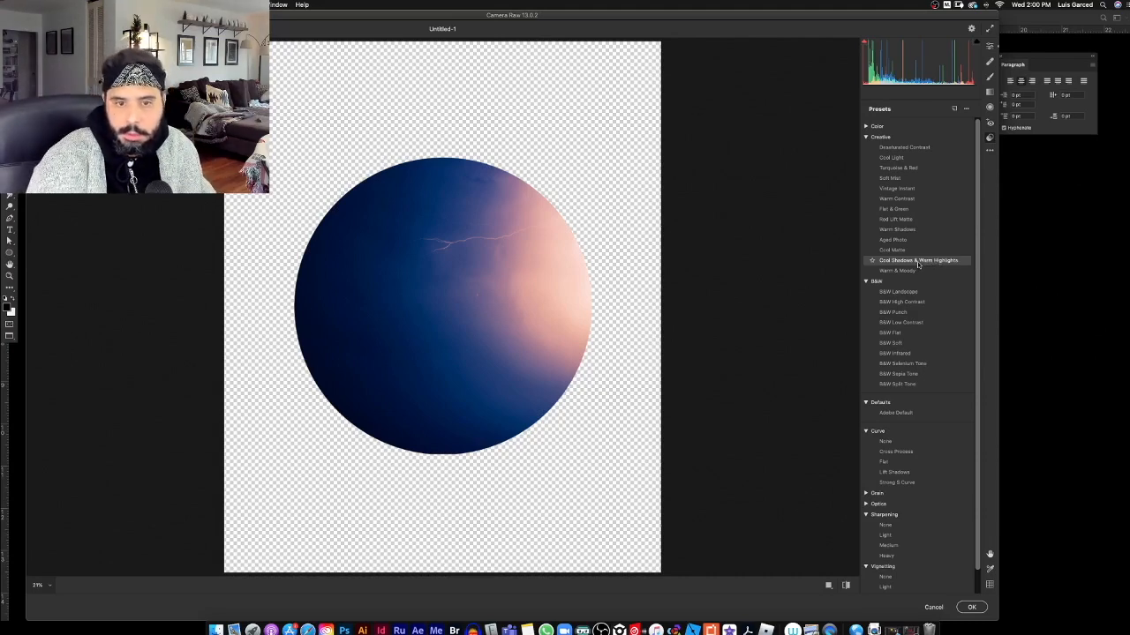
pyautogui.click(924, 261)
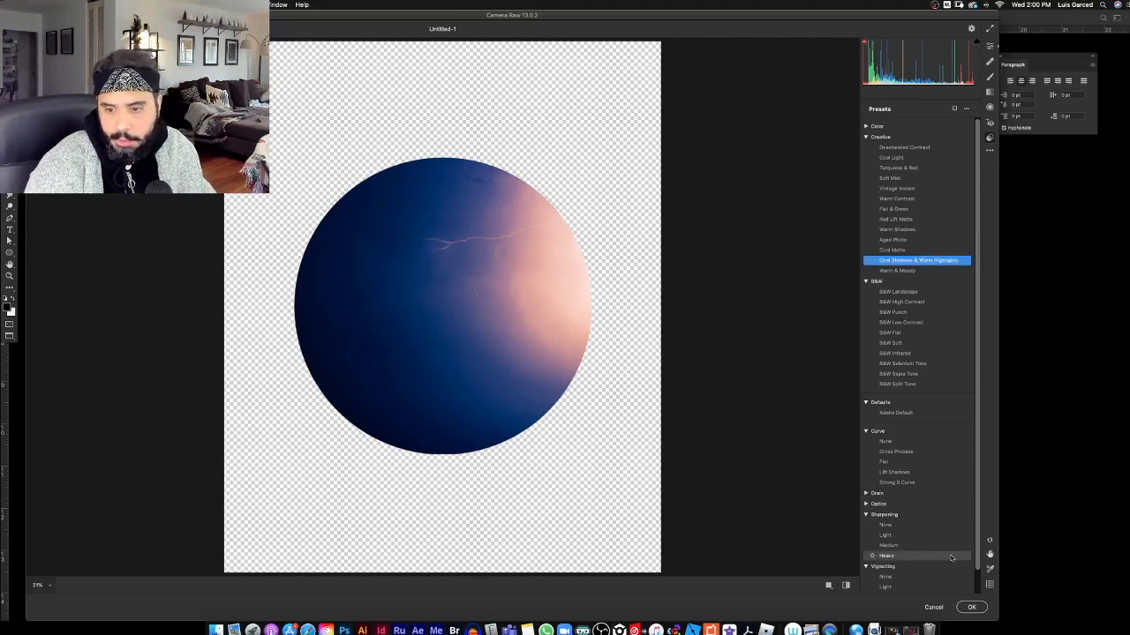
pyautogui.click(896, 557)
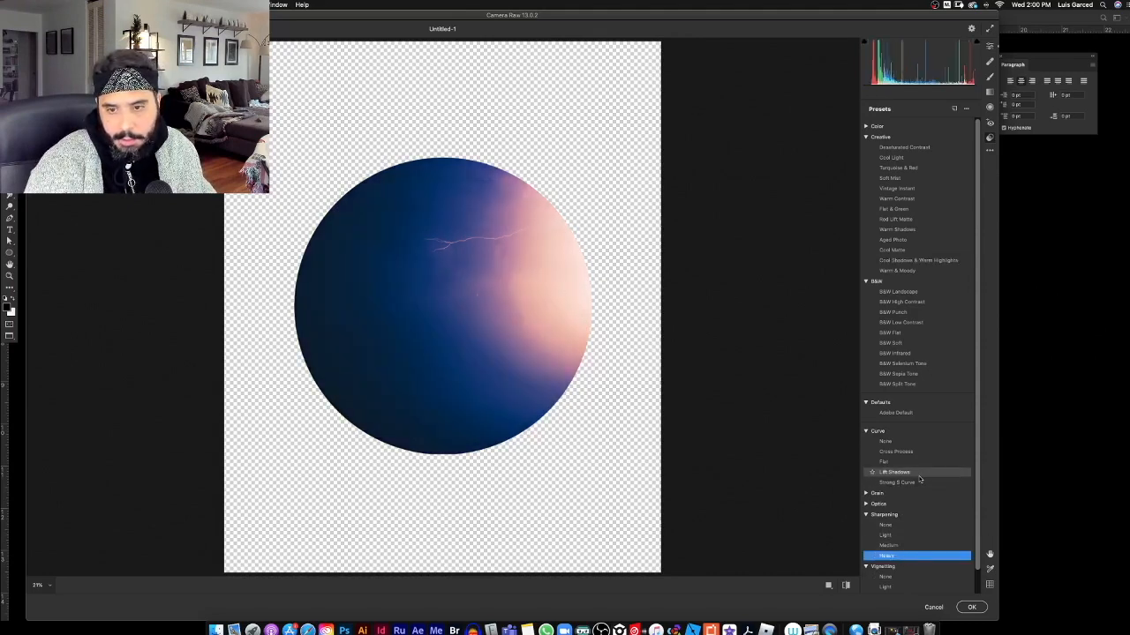
pyautogui.click(916, 482)
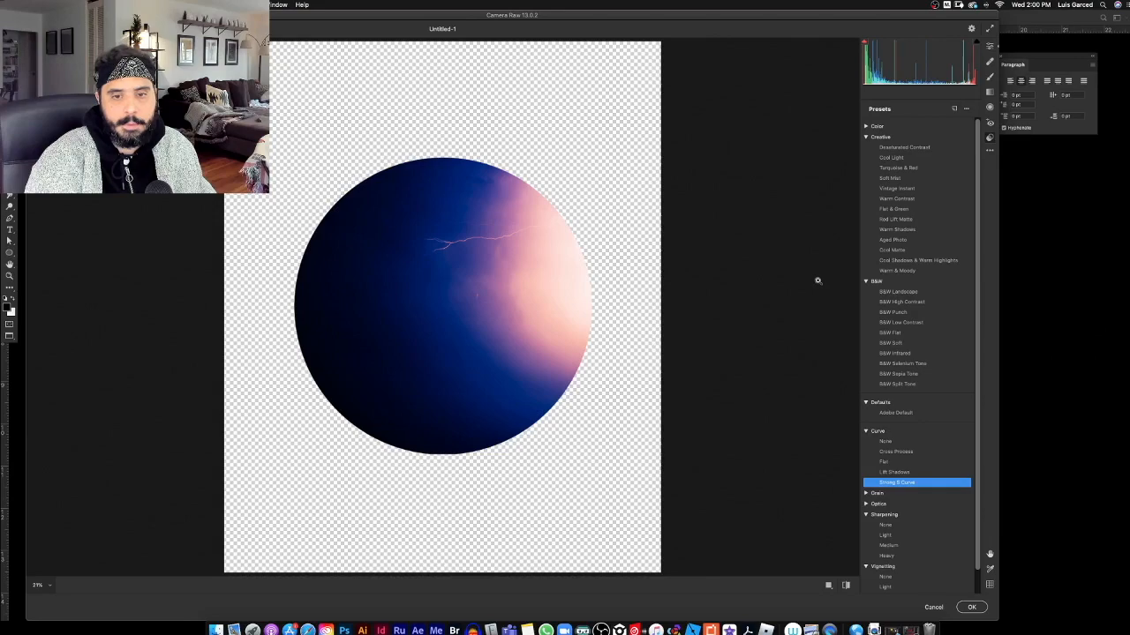
pyautogui.press('Return')
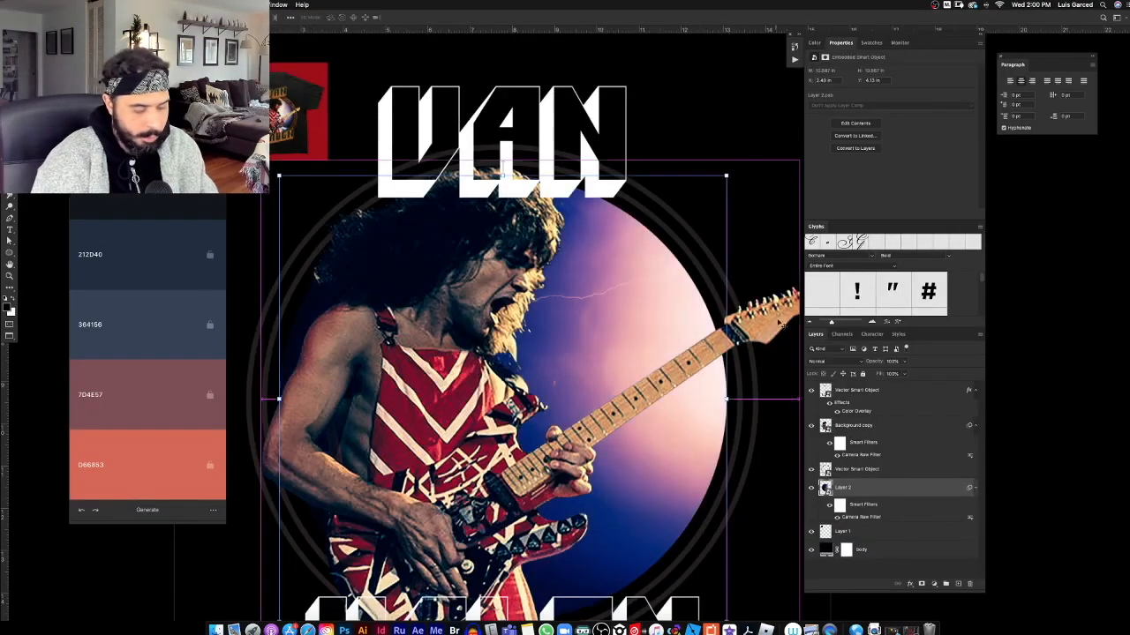
# Examine the graded lightning behind the guitarist and compare the composition with the reference T-shirt.
pyautogui.press('super+0')
pyautogui.press('z')
pyautogui.moveTo(713, 342); pyautogui.dragTo(625, 391)
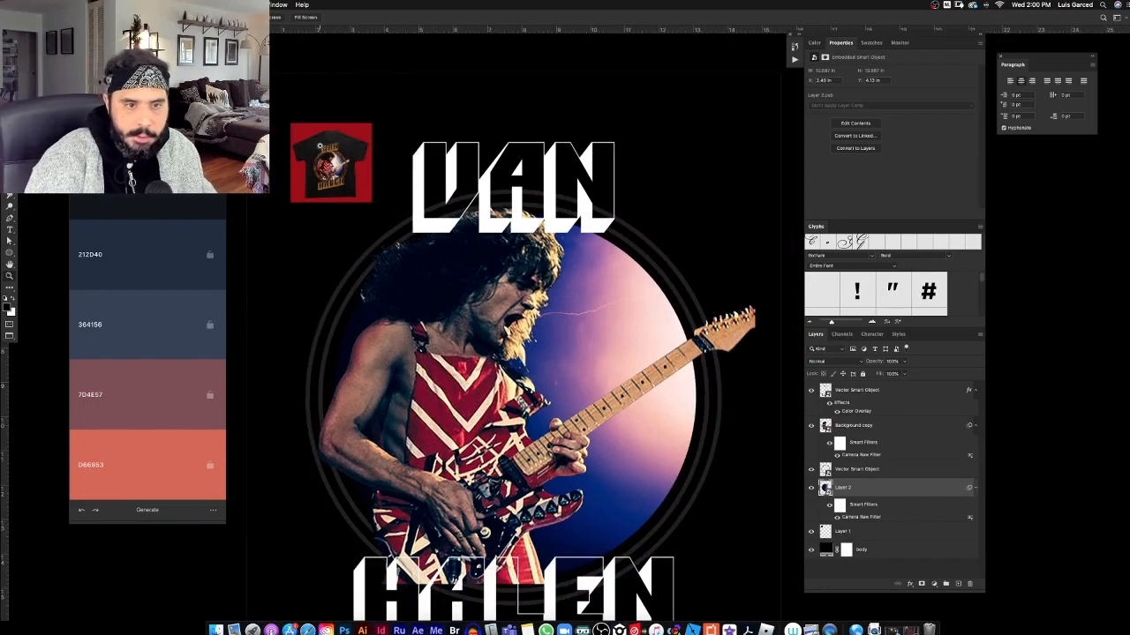
pyautogui.click(317, 146)
pyautogui.press('super+minus')
pyautogui.press('super+minus')
pyautogui.moveTo(675, 404); pyautogui.dragTo(676, 333)
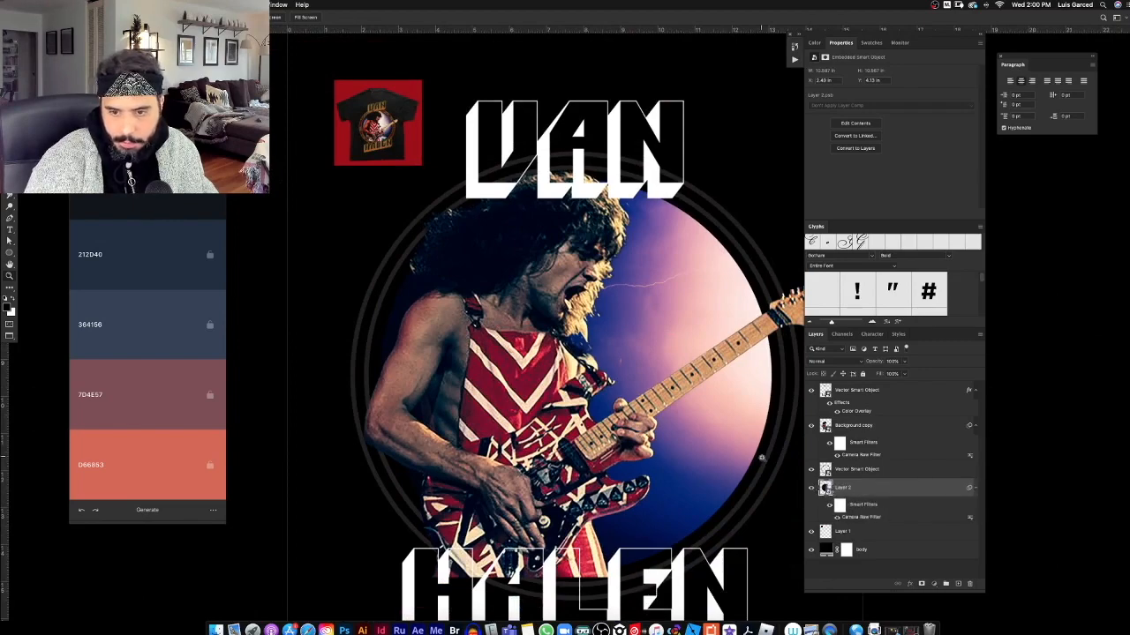
pyautogui.press('super+plus')
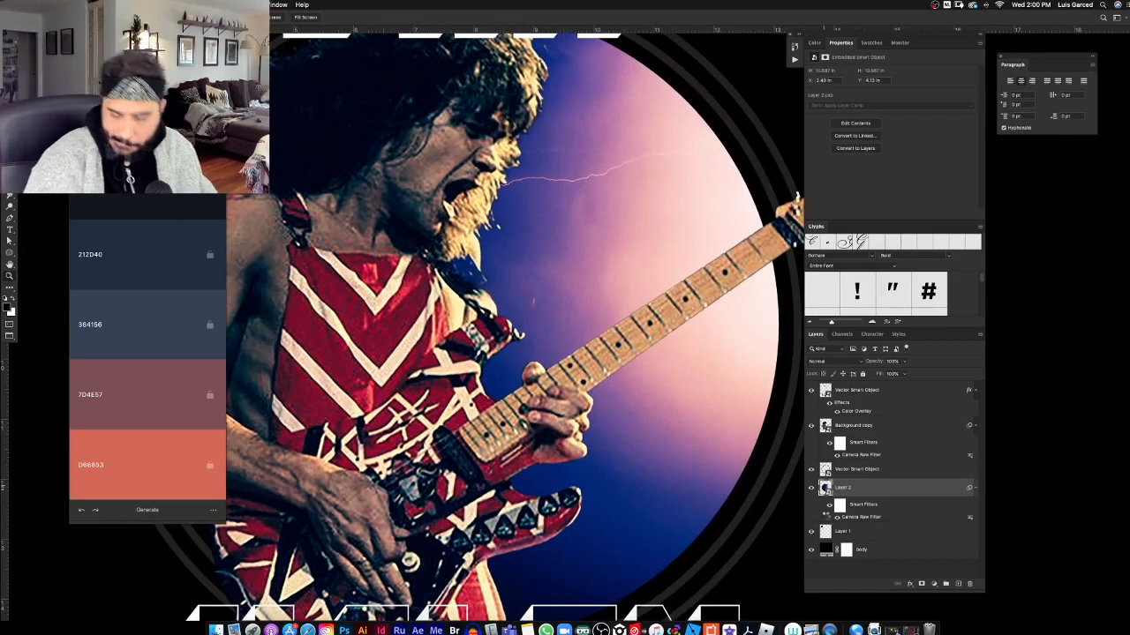
# Open the lightning smart object's contents and unlink the circle mask from the image.
pyautogui.doubleClick(825, 488)
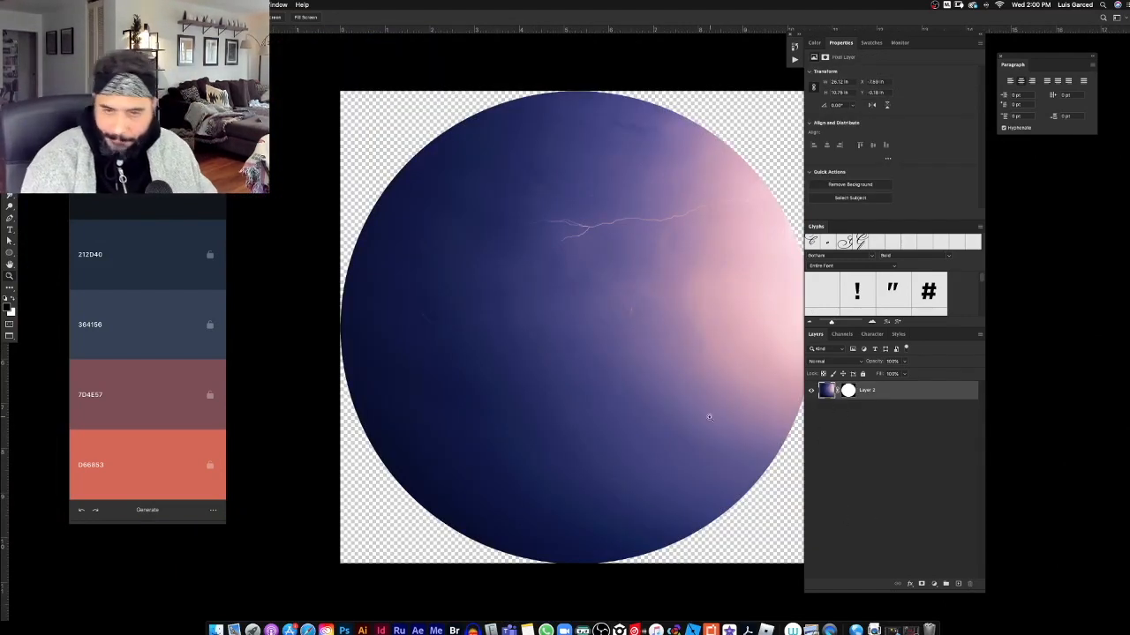
pyautogui.click(848, 391)
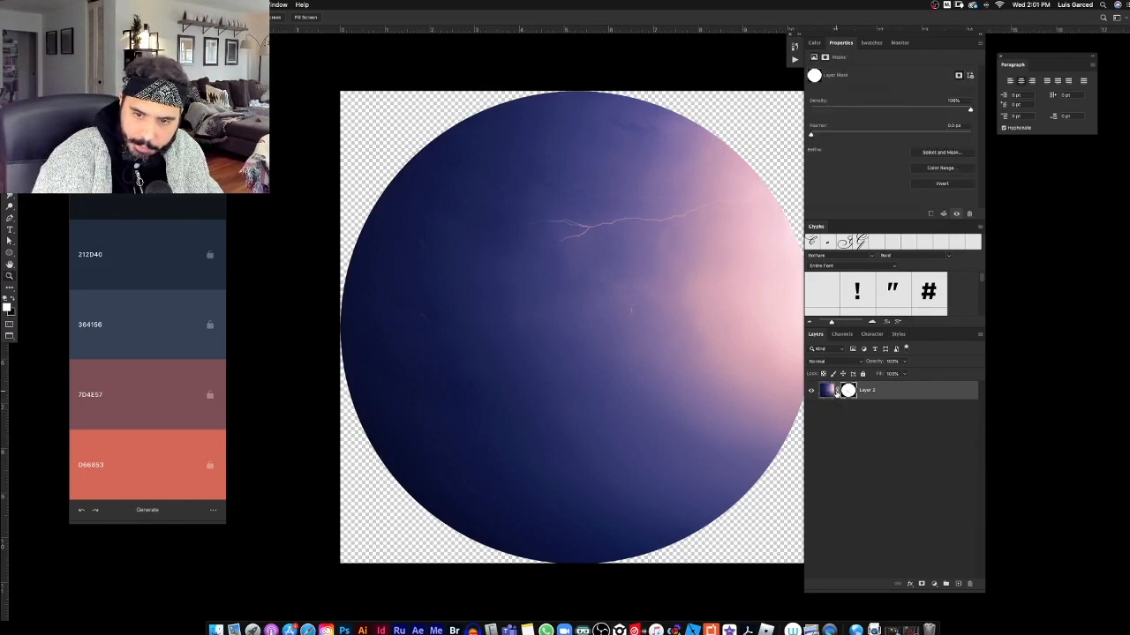
pyautogui.click(835, 393)
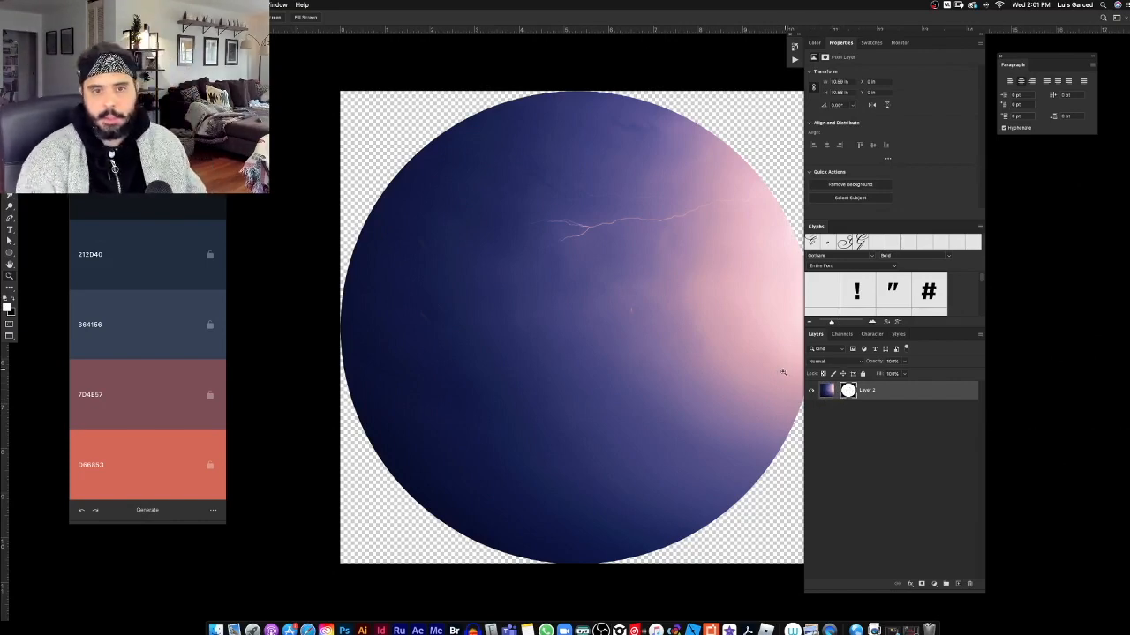
pyautogui.press('v')
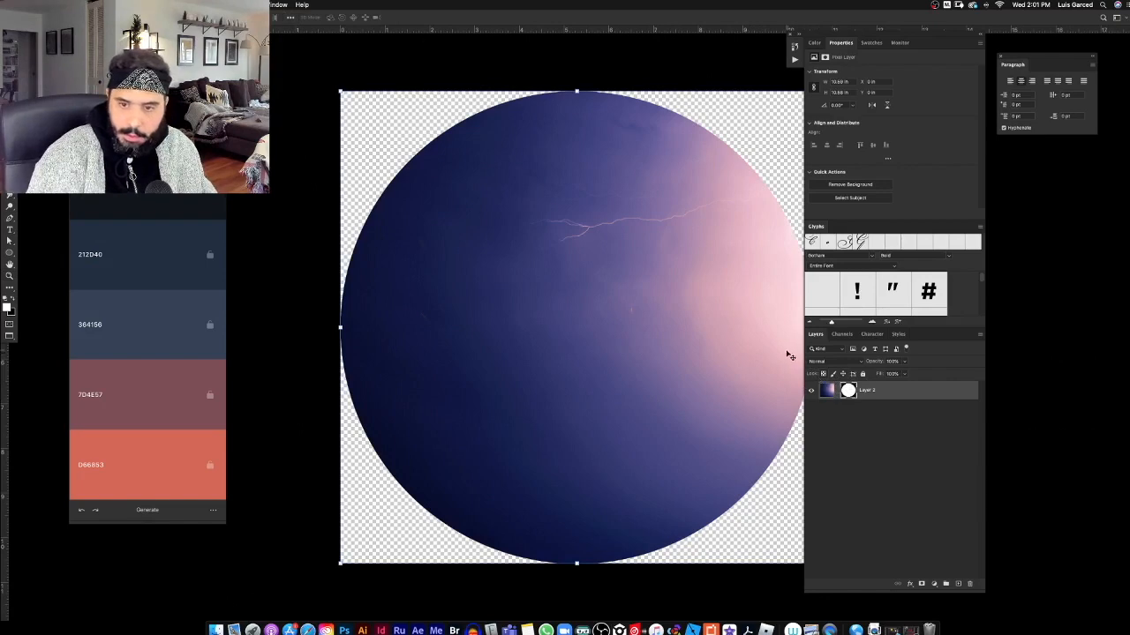
# Shift the lightning image about 3.9 in left within its circle mask, save the contents and return to the Untitled-1 design.
pyautogui.press('super+minus')
pyautogui.press('super+minus')
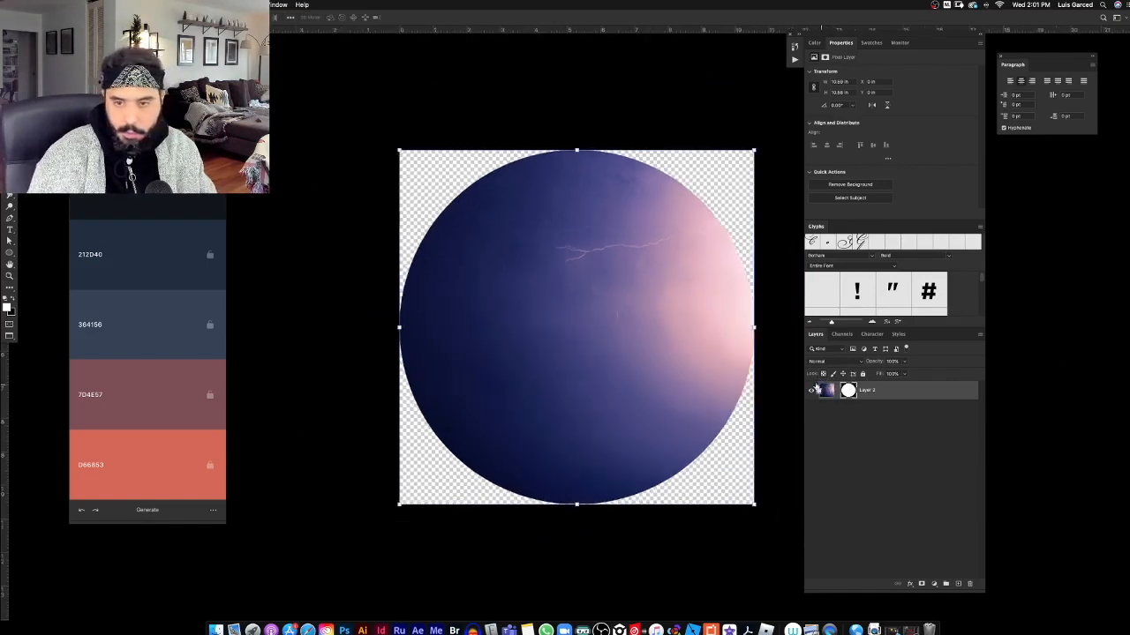
pyautogui.moveTo(690, 358); pyautogui.dragTo(672, 359)
pyautogui.press('super+z')
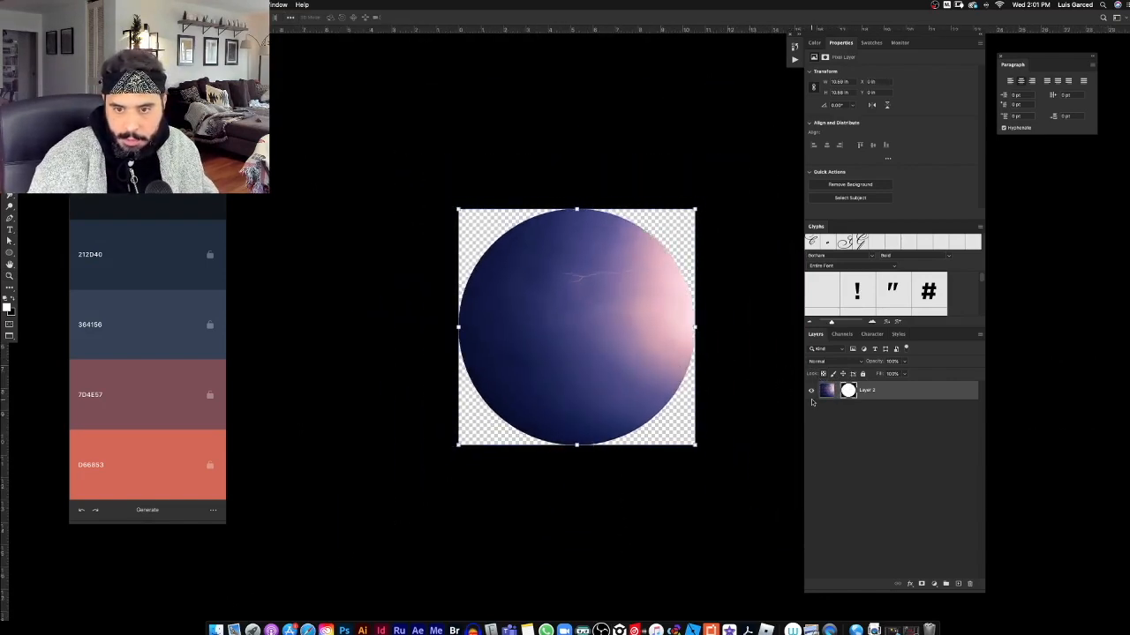
pyautogui.click(824, 391)
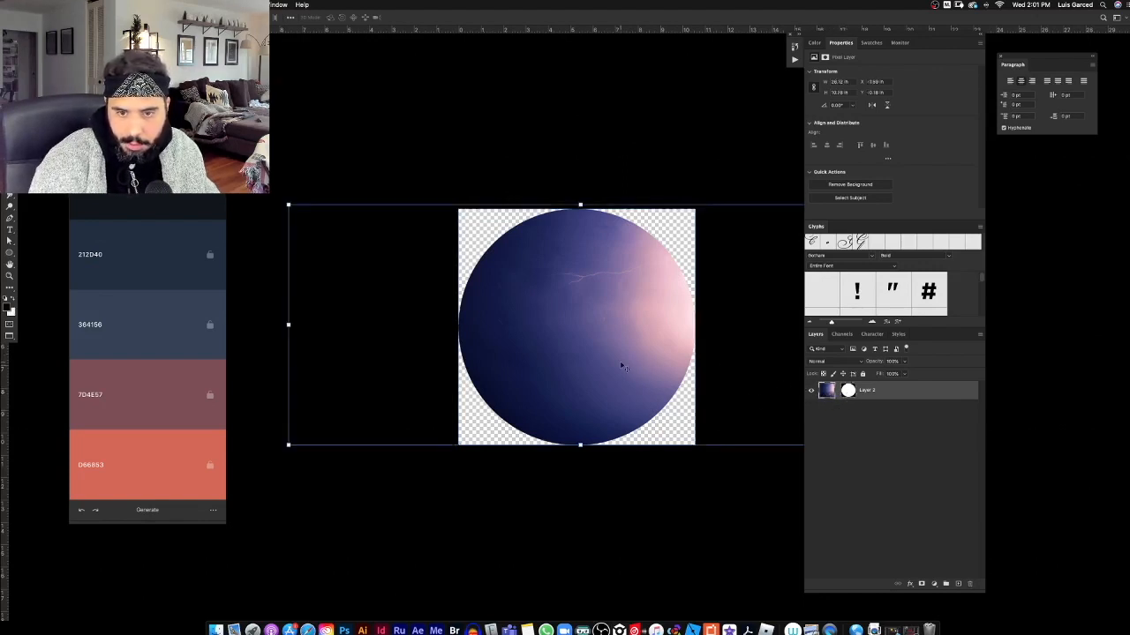
pyautogui.moveTo(655, 370); pyautogui.dragTo(568, 370)
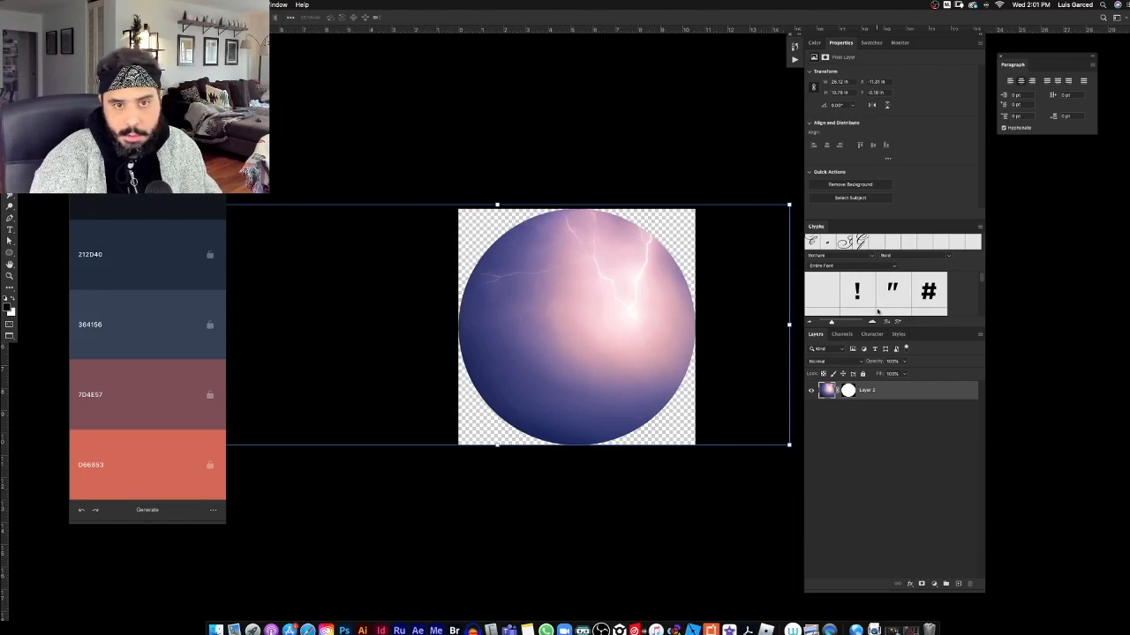
pyautogui.press('f')
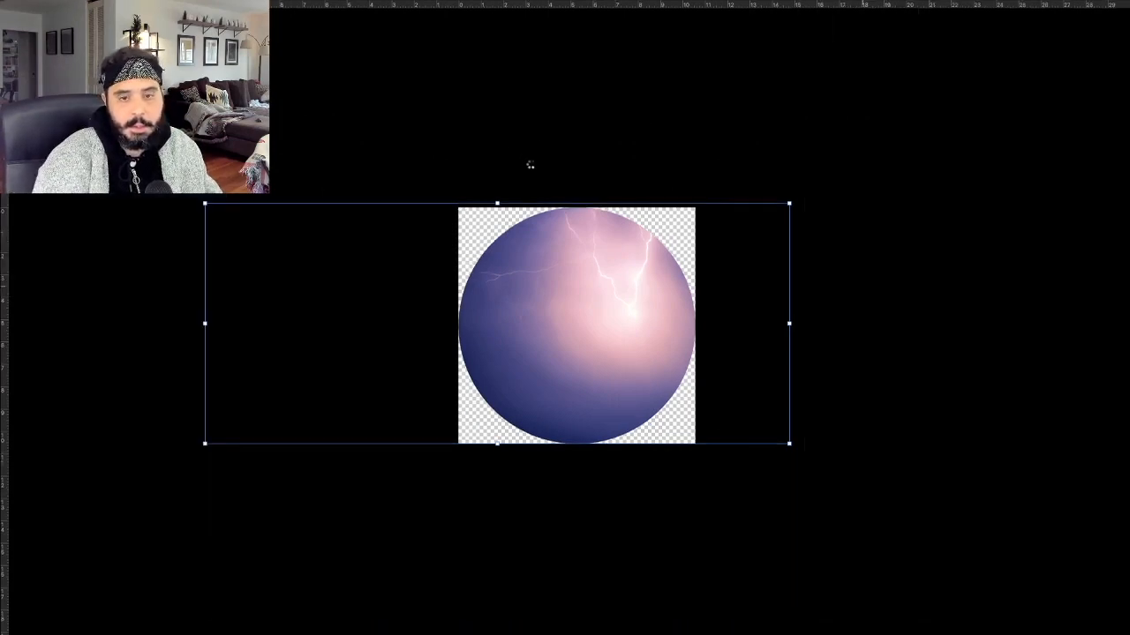
pyautogui.press('f')
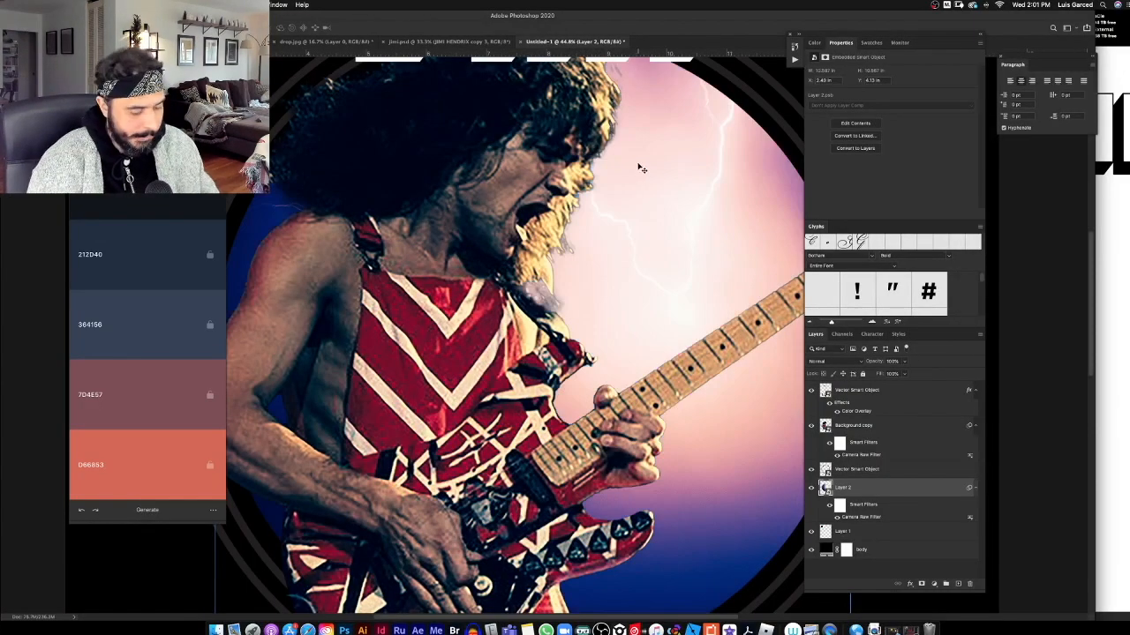
# Examine the whole composition with the repositioned lightning bolts against the guitarist, ring and lettering.
pyautogui.press('super+minus')
pyautogui.press('super+minus')
pyautogui.press('super+minus')
pyautogui.press('super+minus')
pyautogui.press('z')
pyautogui.click(575, 312)
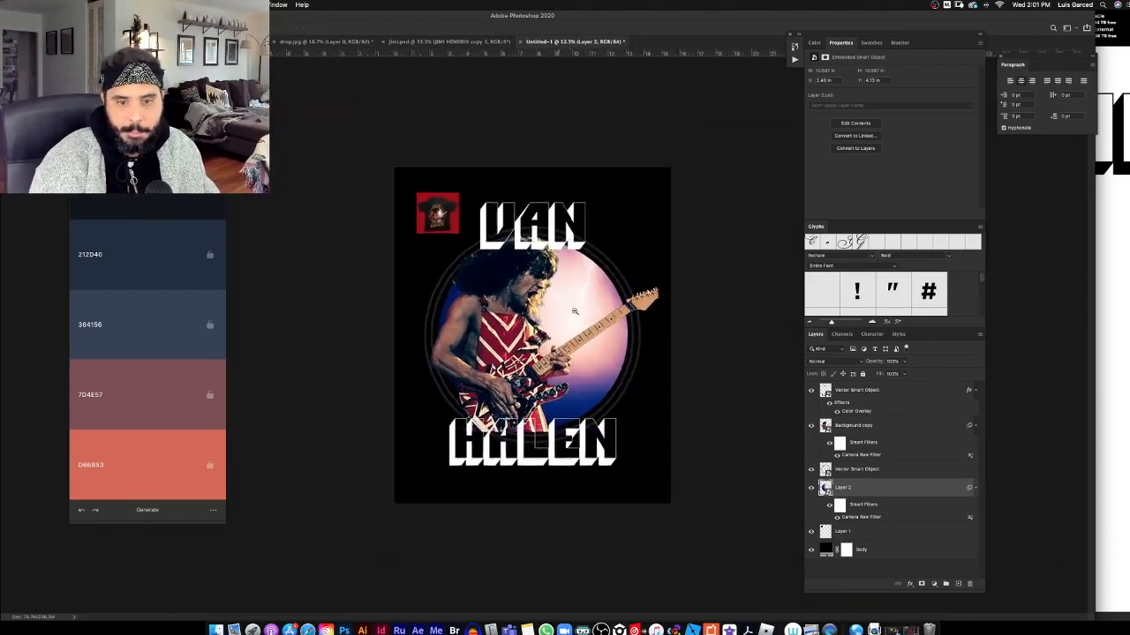
pyautogui.moveTo(575, 311); pyautogui.dragTo(575, 309)
pyautogui.moveTo(551, 270)
pyautogui.mouseDown()
pyautogui.moveTo(574, 273)
pyautogui.moveTo(555, 273)
pyautogui.mouseUp()
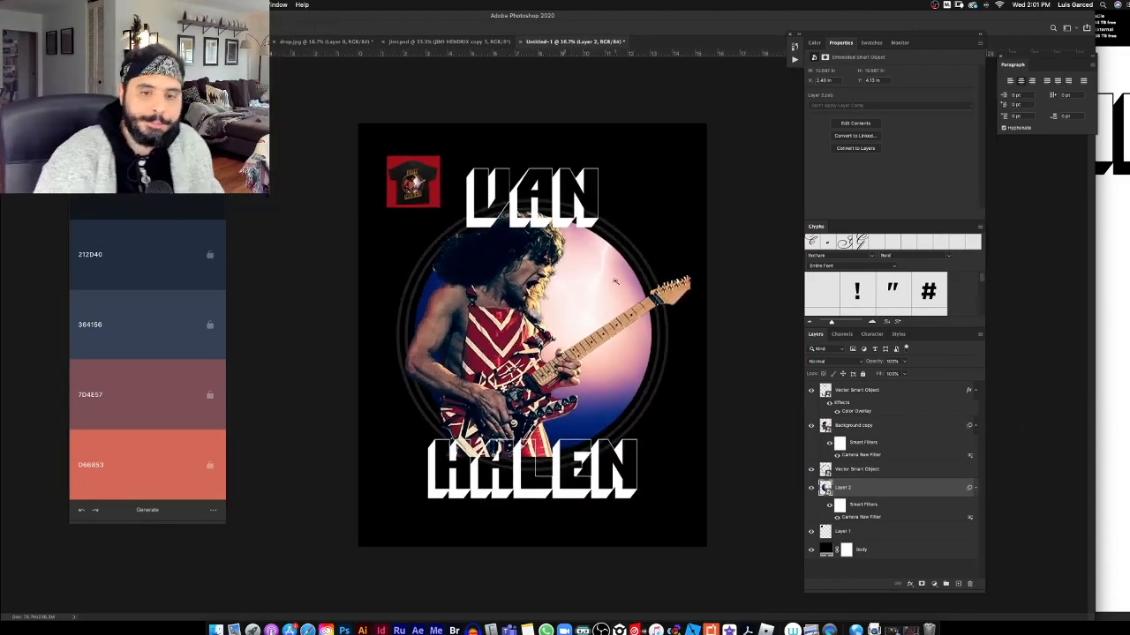
pyautogui.moveTo(400, 178); pyautogui.dragTo(644, 384)
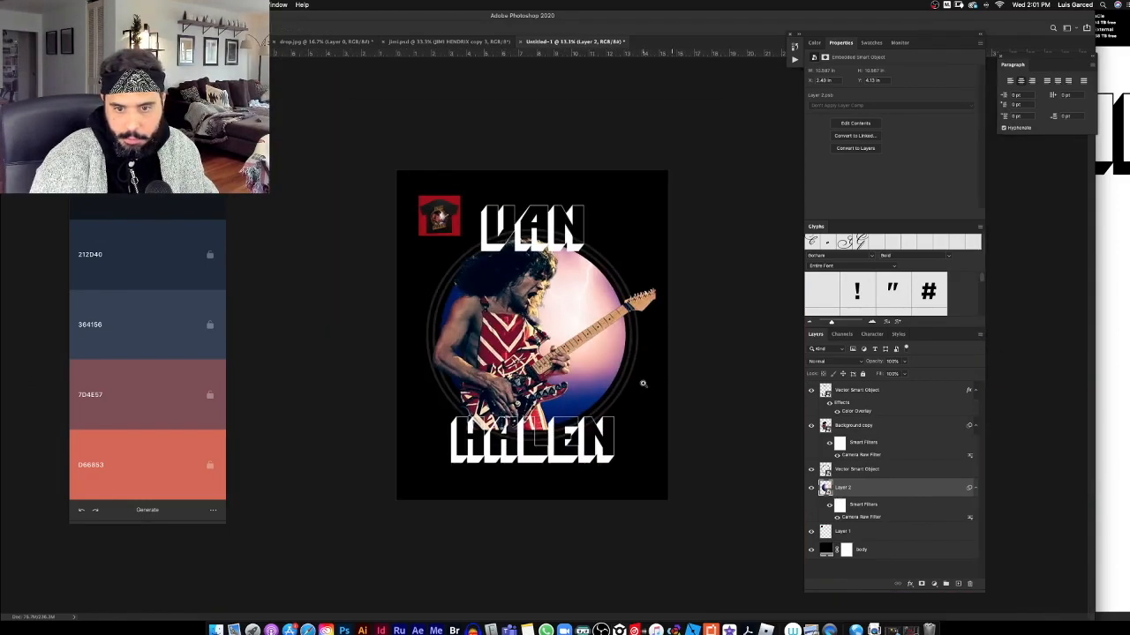
pyautogui.moveTo(446, 189); pyautogui.dragTo(578, 229)
# Select the VAN HALEN lettering's vector smart object layer and show the design full screen, close up on VAN.
pyautogui.hotkey('alt', '.')
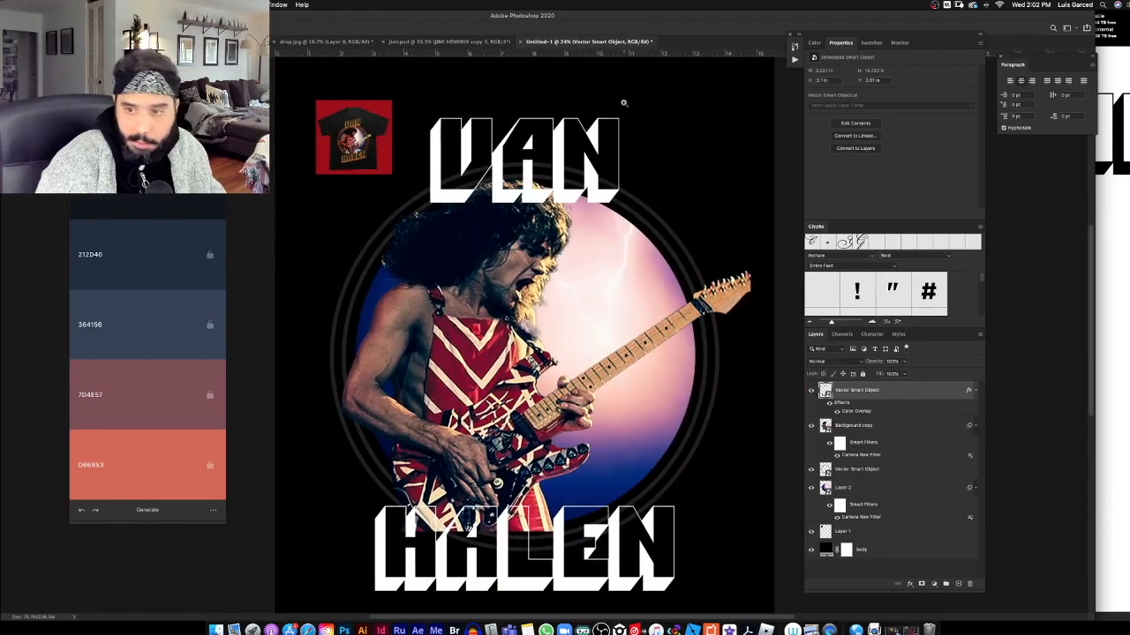
pyautogui.press('f')
pyautogui.moveTo(638, 170); pyautogui.dragTo(694, 189)
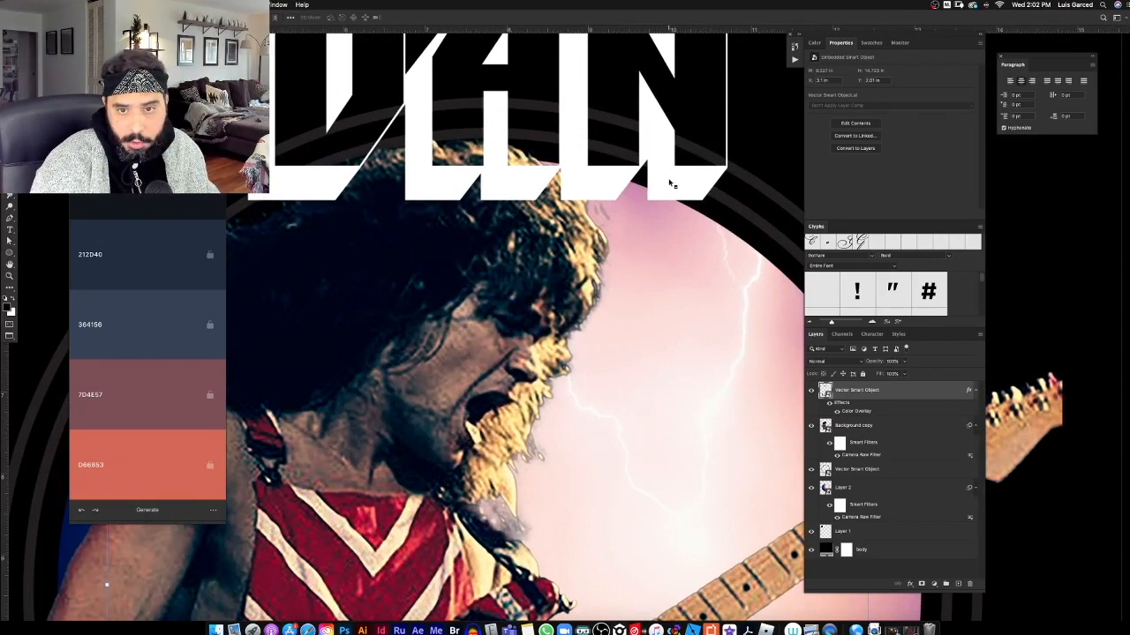
pyautogui.rightClick(671, 184)
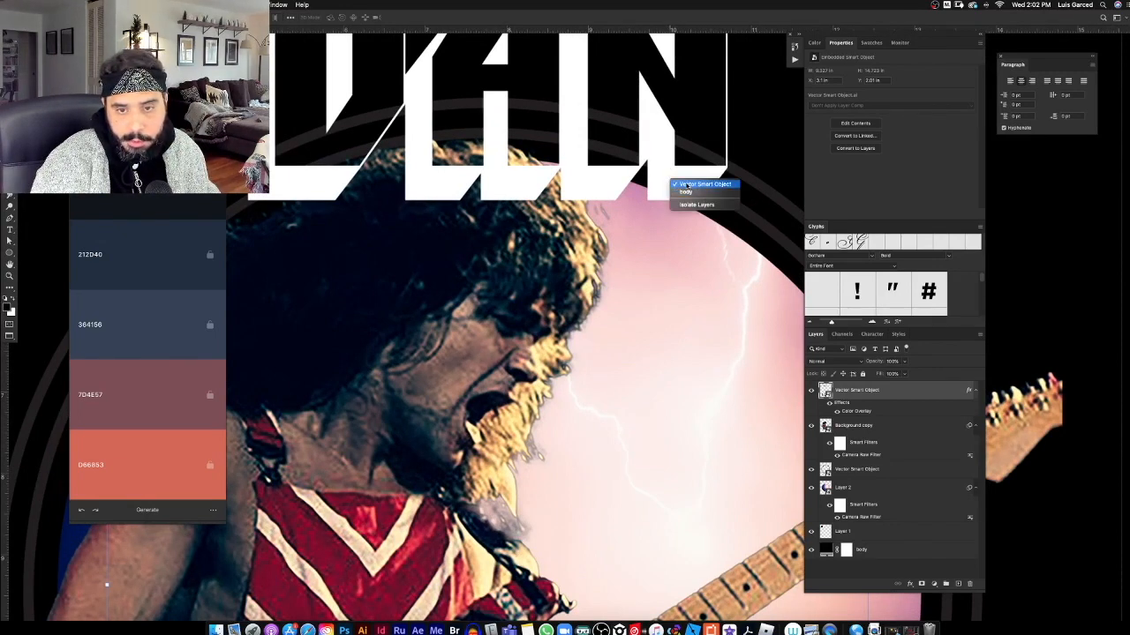
pyautogui.click(692, 183)
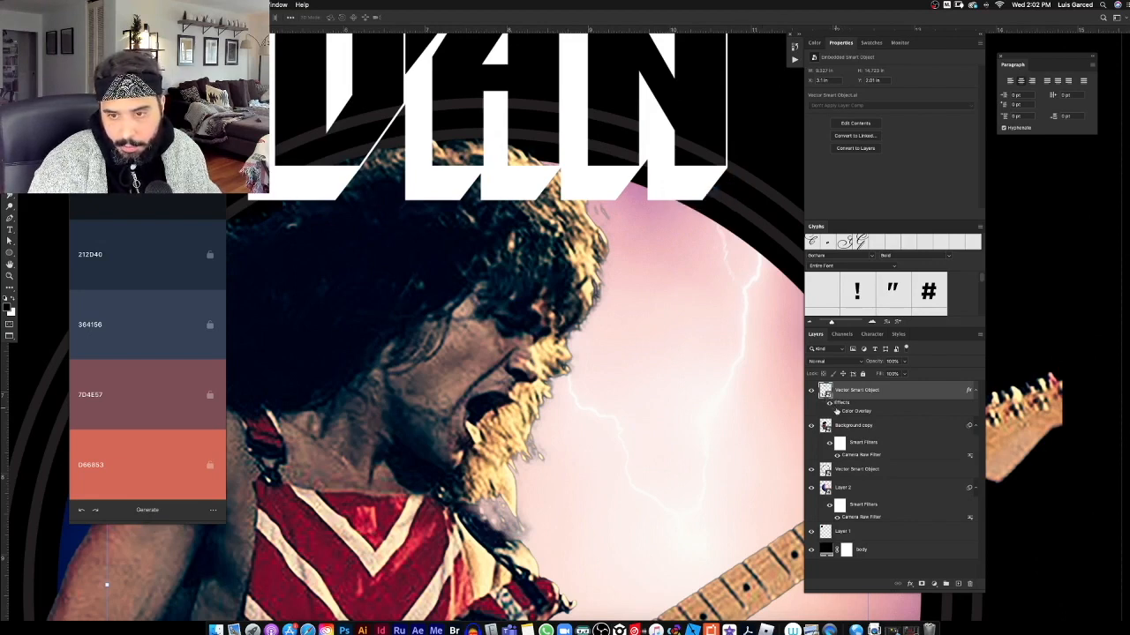
# Select the lightning layer, Layer 2, directly from the canvas and switch back to the lettering layer the same way.
pyautogui.rightClick(651, 400)
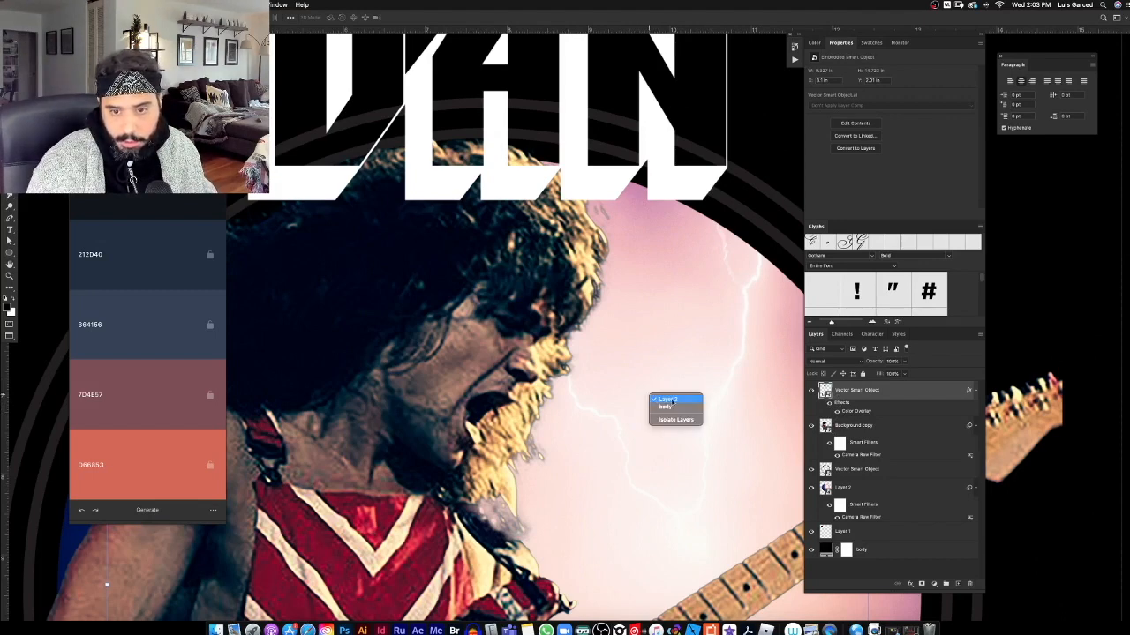
pyautogui.click(687, 401)
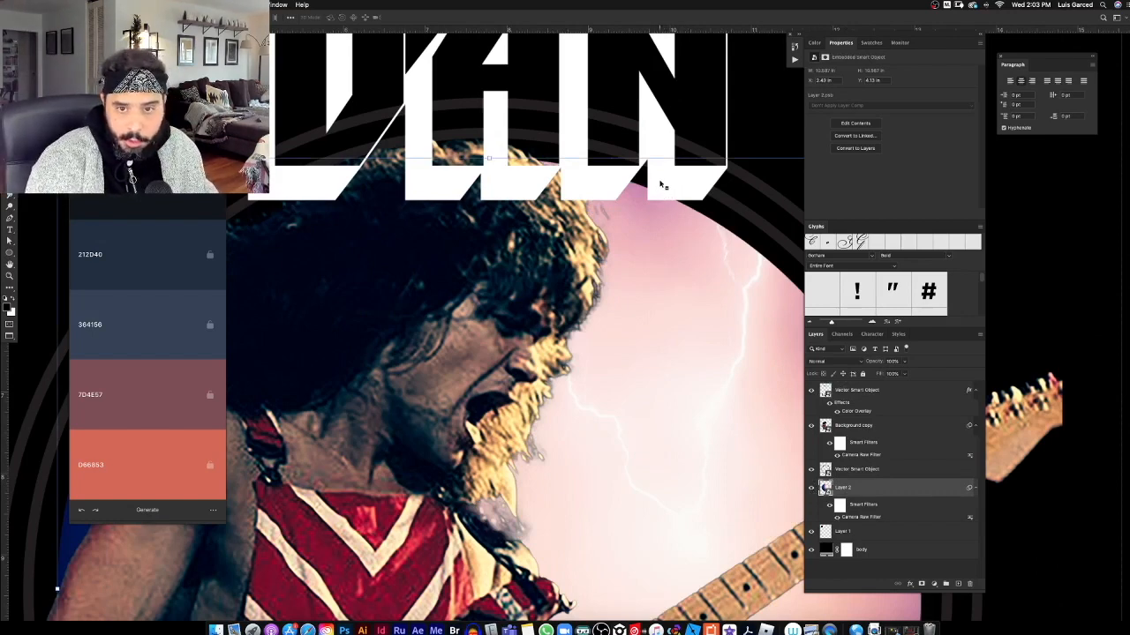
pyautogui.rightClick(666, 183)
pyautogui.click(678, 184)
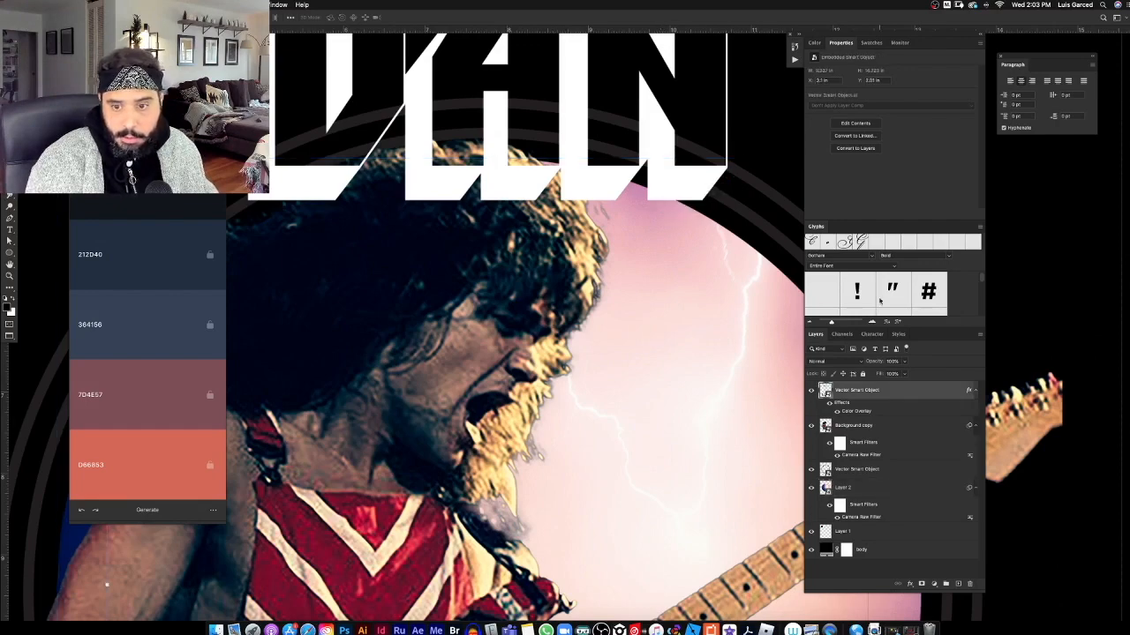
# Scale the VAN HALEN lettering up slightly around its centre so it extends a little beyond the ring and guitarist.
pyautogui.press('super+0')
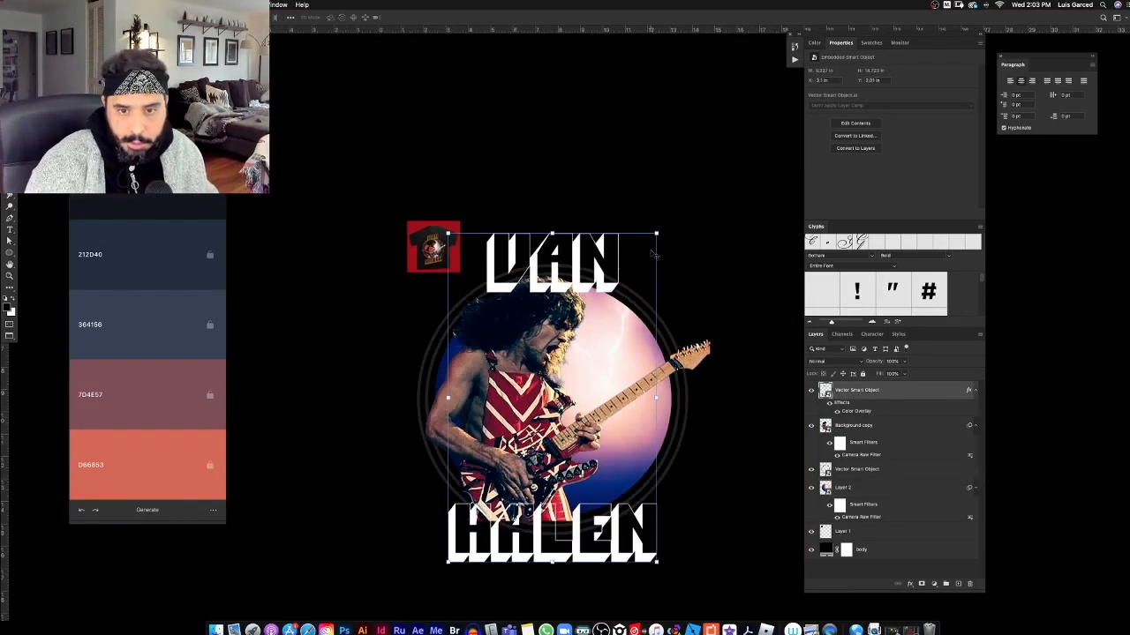
pyautogui.moveTo(657, 232); pyautogui.dragTo(663, 212)
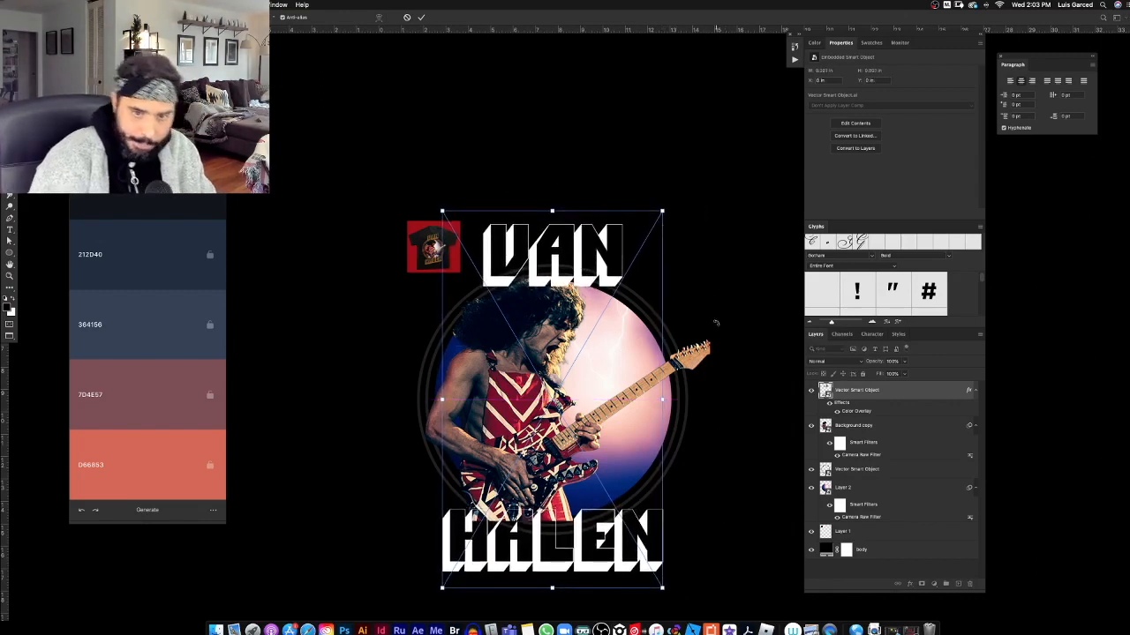
pyautogui.press('Return')
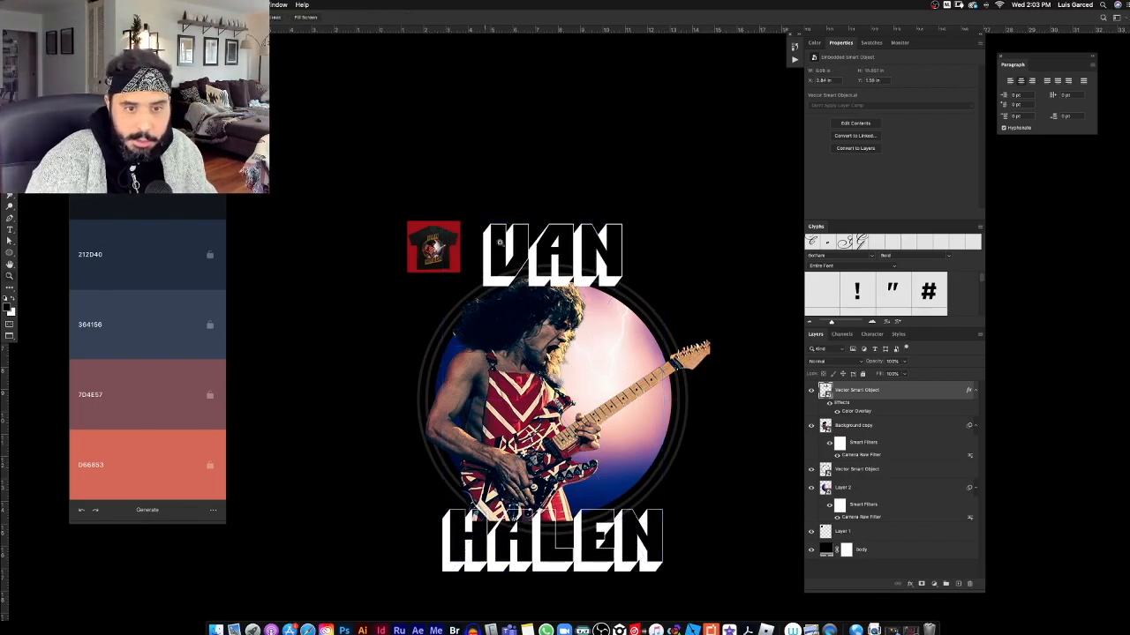
pyautogui.press('z')
pyautogui.click(556, 259)
pyautogui.keyDown('alt'); pyautogui.click(556, 259); pyautogui.keyUp('alt')
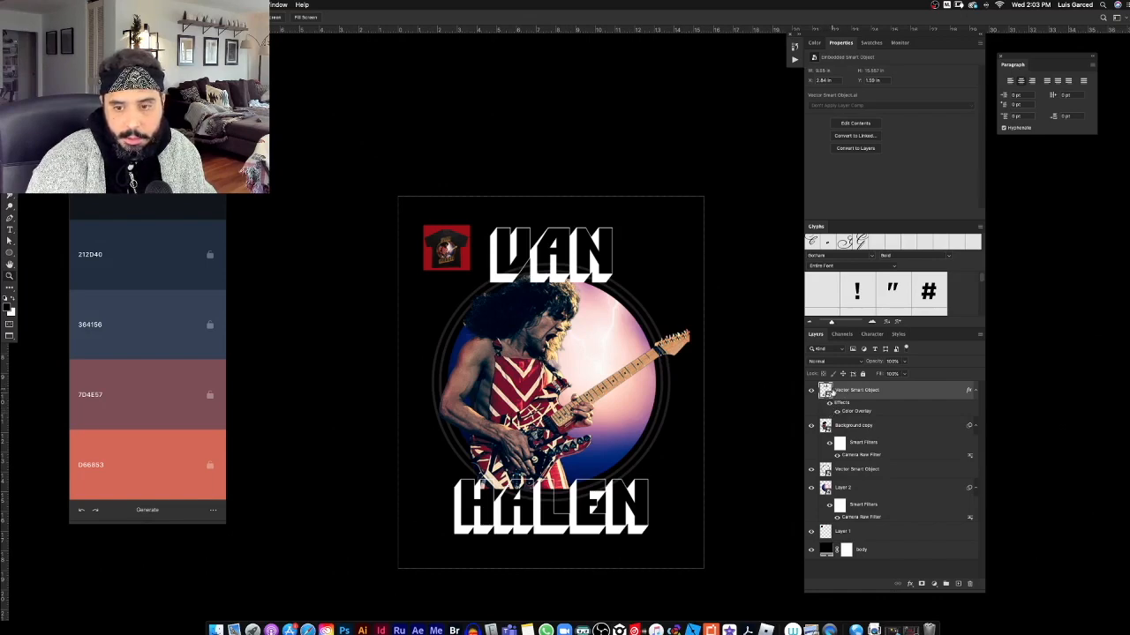
# Open the lettering smart object's contents in Illustrator and select the VAN HALEN text.
pyautogui.press('super+Tab')
pyautogui.scroll(10, 830, 391)
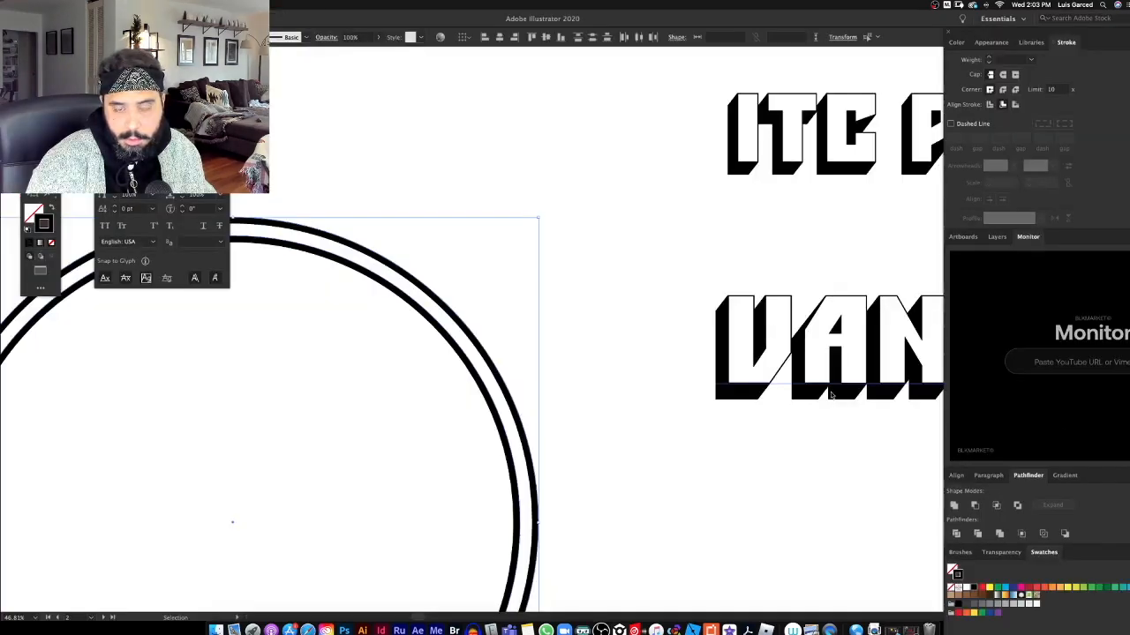
pyautogui.scroll(-10, 615, 240)
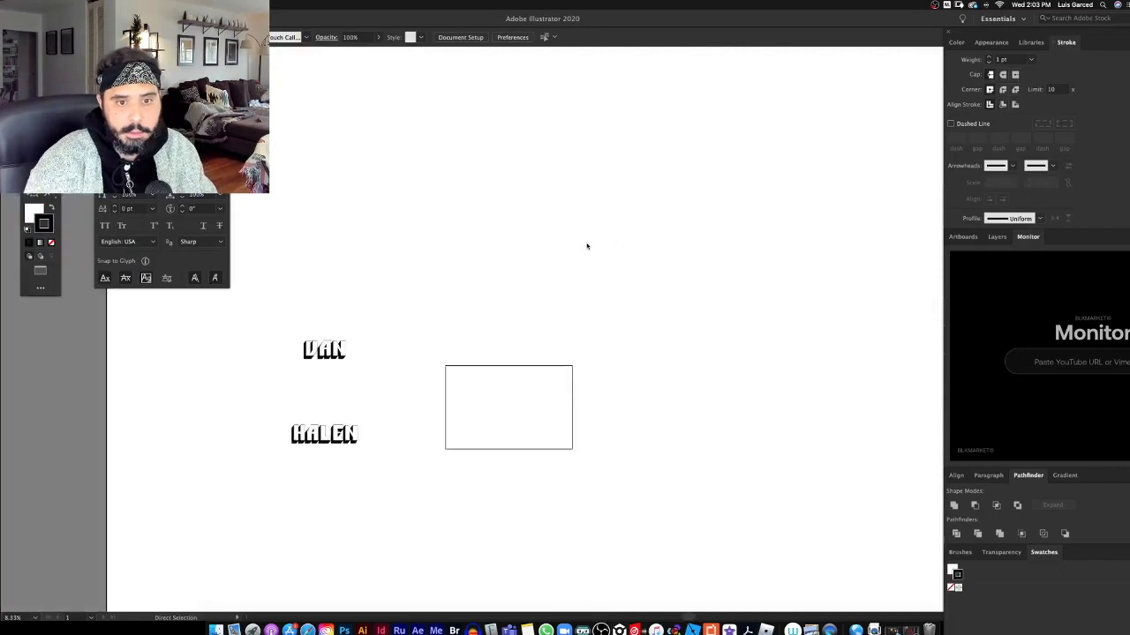
pyautogui.scroll(5, 478, 388)
pyautogui.press('v')
pyautogui.click(507, 427)
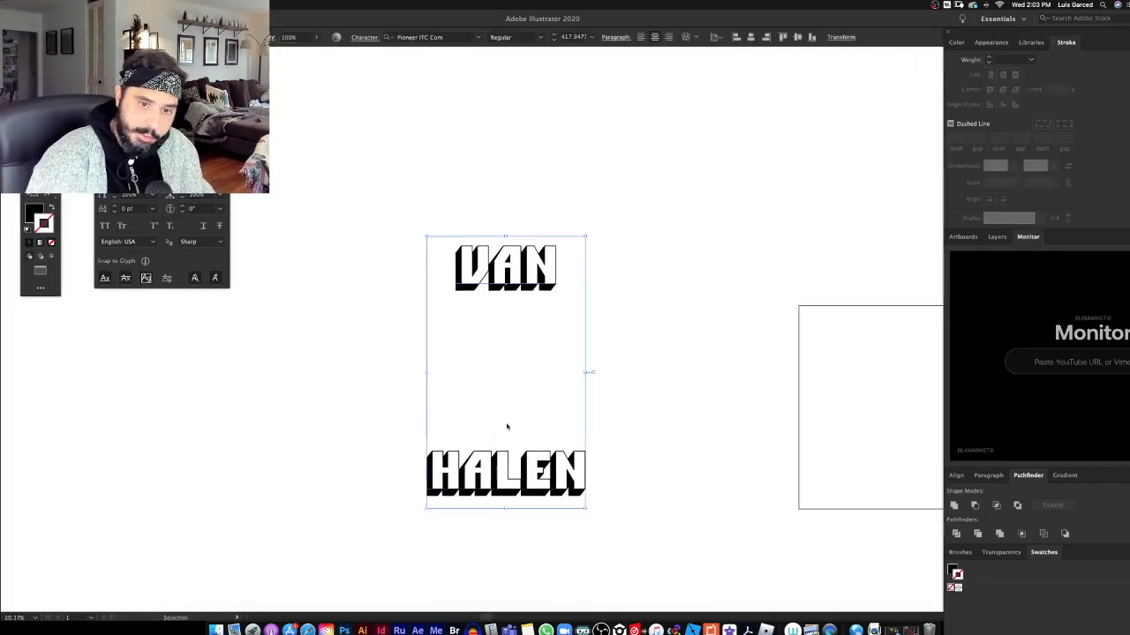
pyautogui.hotkey('ctrl', 'shift', 'a')
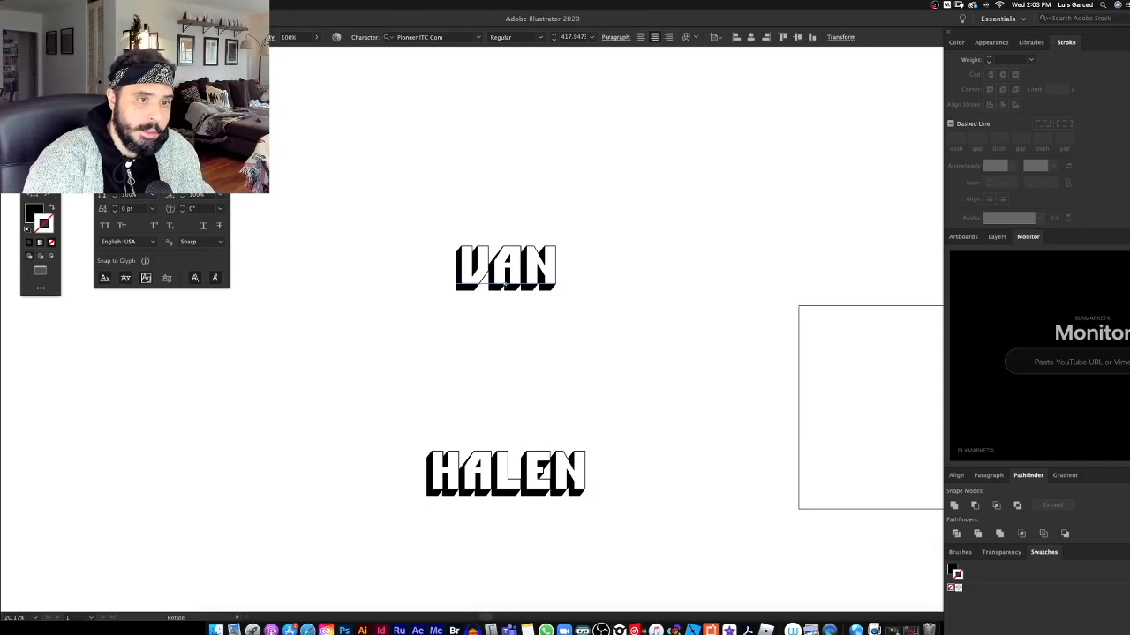
# Shear the VAN HALEN text vertically so both words slant upward to the right, save the contents and return to the Photoshop design.
pyautogui.moveTo(552, 273); pyautogui.dragTo(552, 255)
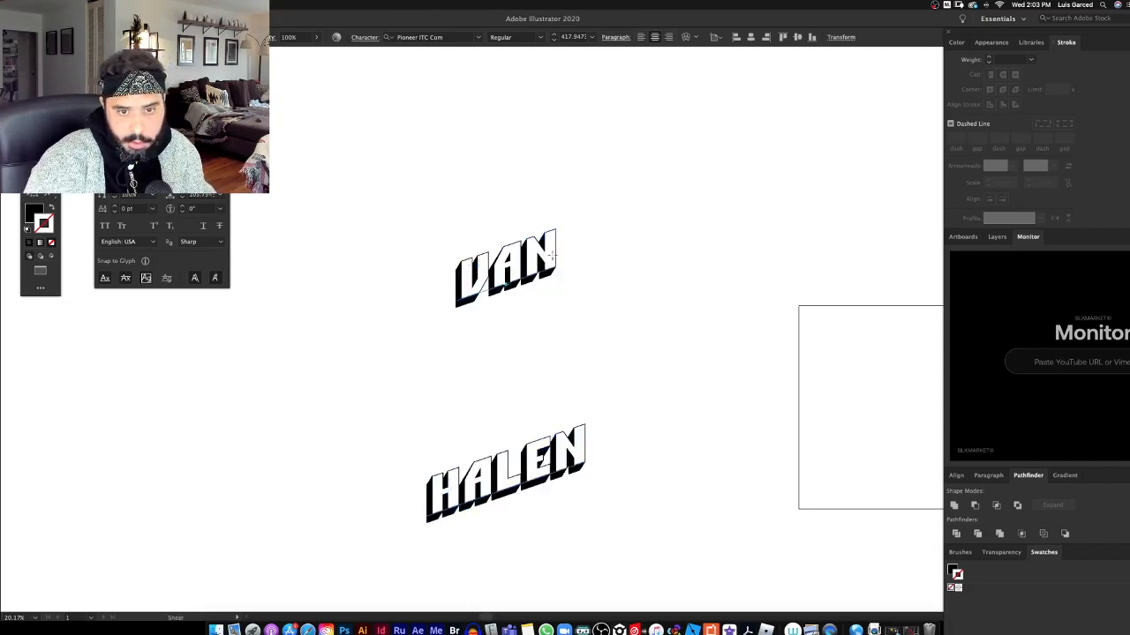
pyautogui.press('v')
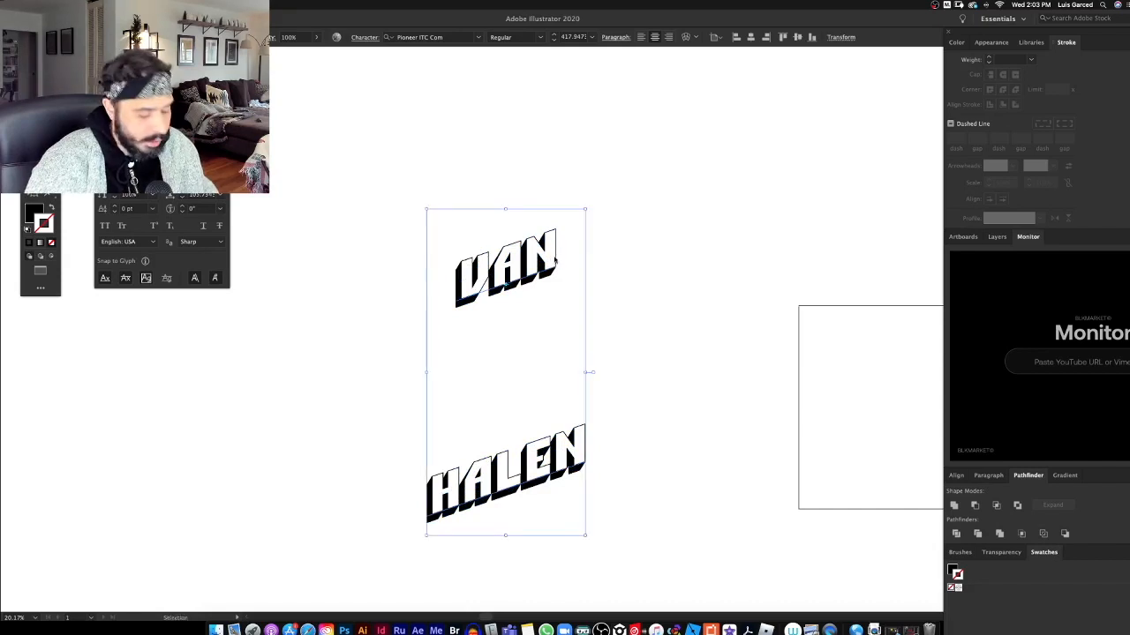
pyautogui.click(533, 142)
pyautogui.press('f')
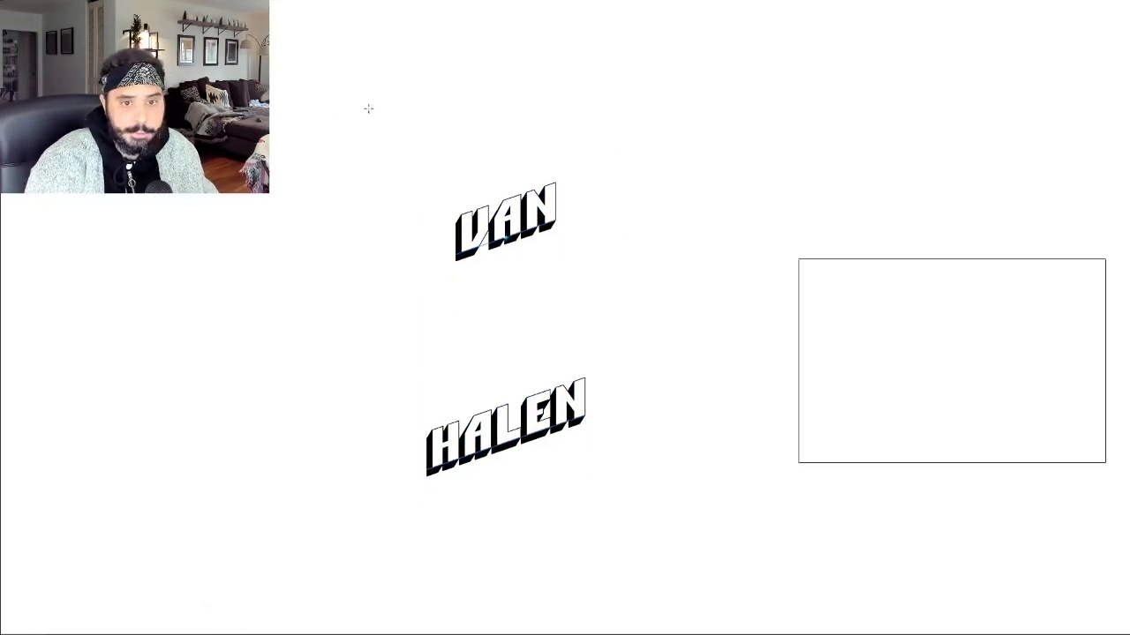
pyautogui.press('f')
pyautogui.hotkey('ctrl', 'Tab')
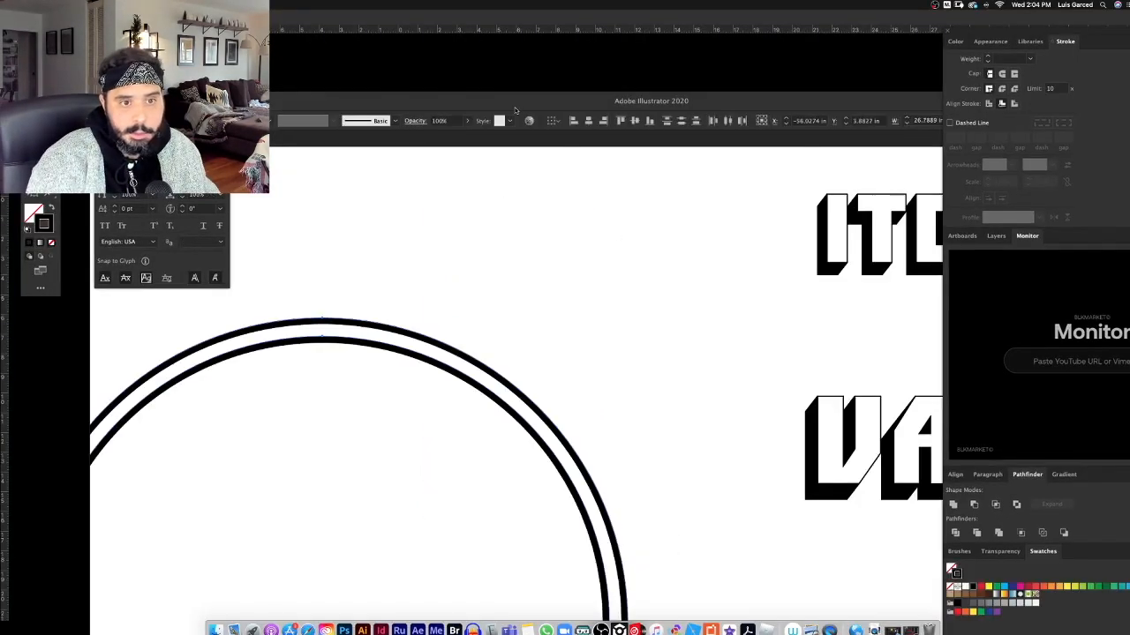
pyautogui.press('super+Tab')
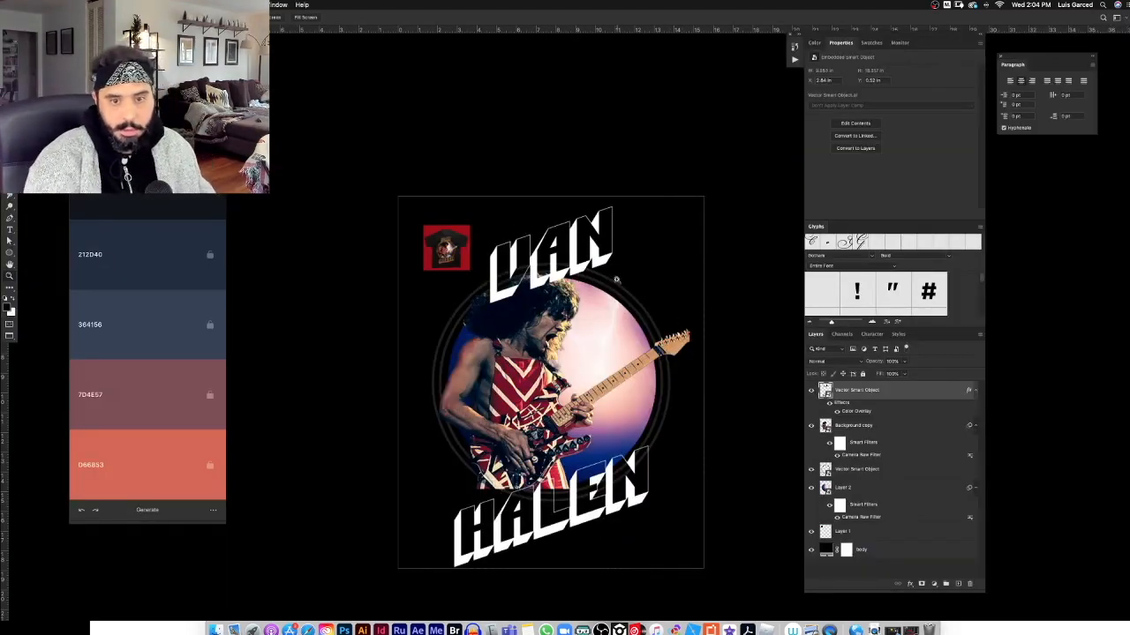
# Move the slanted VAN HALEN lettering up slightly to balance it on the canvas and deselect it.
pyautogui.moveTo(518, 266); pyautogui.dragTo(601, 263)
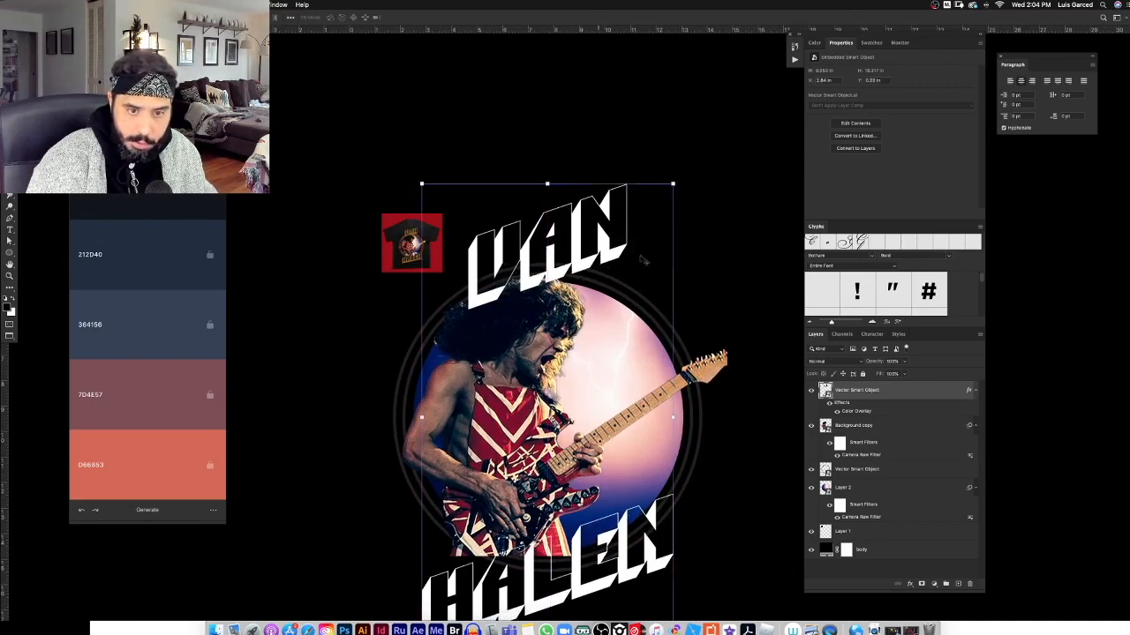
pyautogui.press('a')
pyautogui.press('super+minus')
pyautogui.click(732, 240)
pyautogui.press('z')
pyautogui.moveTo(582, 274); pyautogui.dragTo(613, 252)
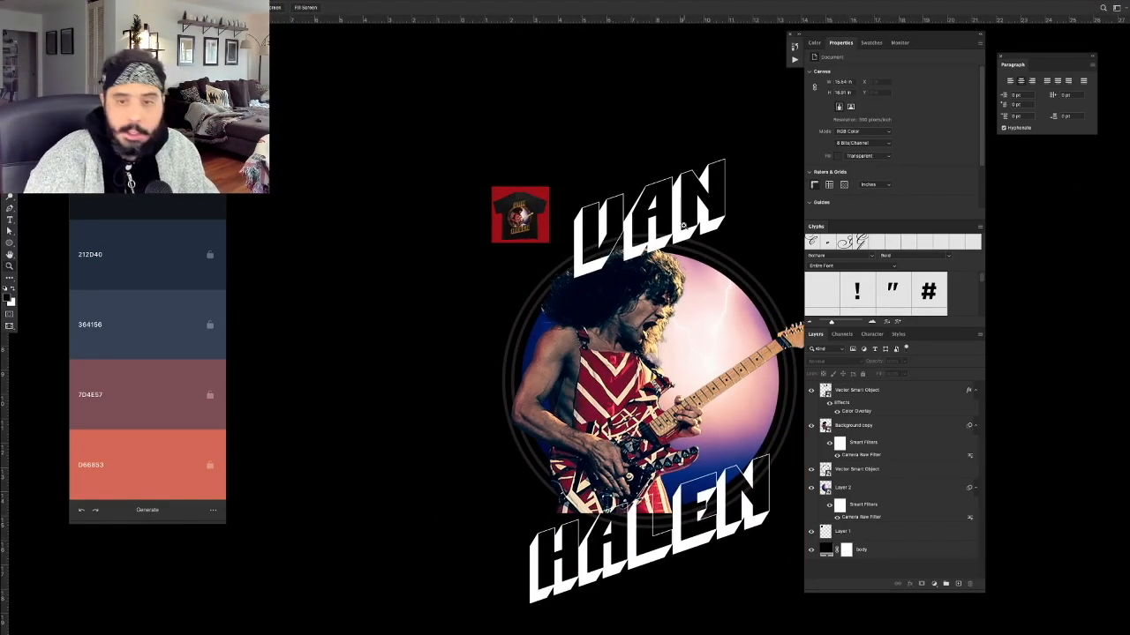
# Copy the JIMI HENDRIX copy 3 lettering layer from the Jimi document into the Van Halen design, above the other layers.
pyautogui.press('f')
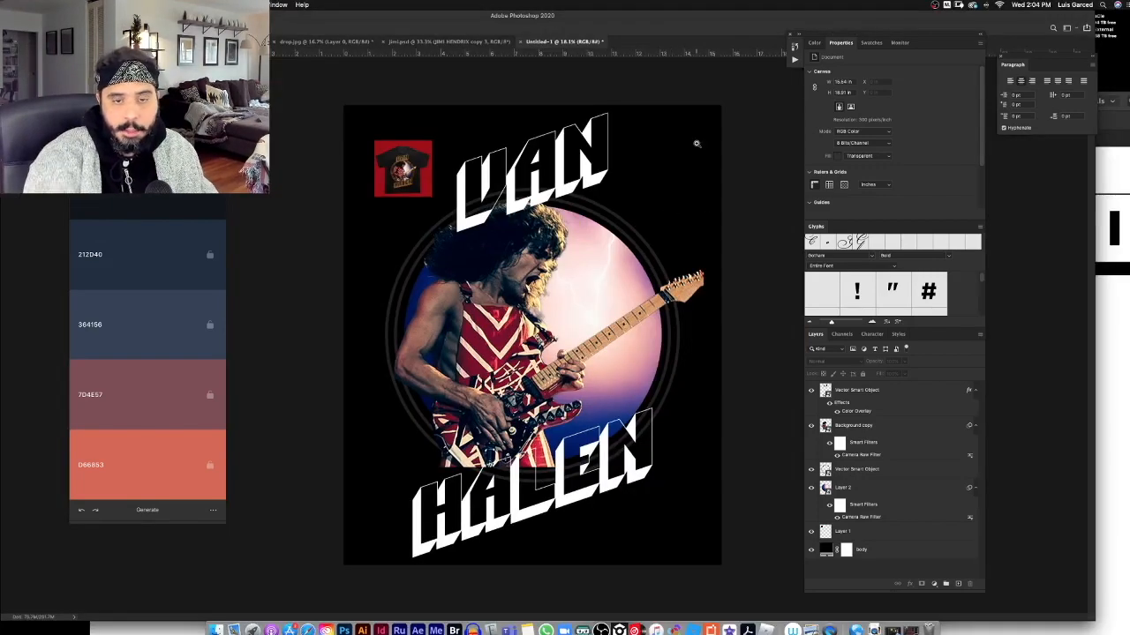
pyautogui.press('f')
pyautogui.press('f')
pyautogui.press('f')
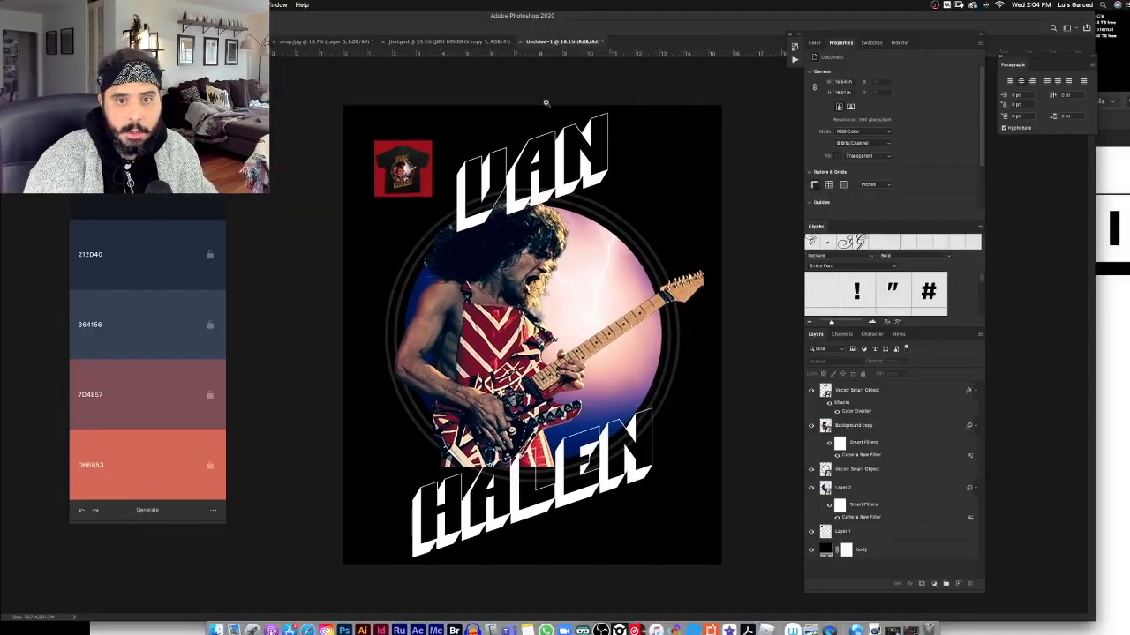
pyautogui.click(477, 44)
pyautogui.hotkey('ctrl', 't')
pyautogui.moveTo(554, 327); pyautogui.dragTo(593, 295)
pyautogui.moveTo(693, 302); pyautogui.dragTo(673, 306)
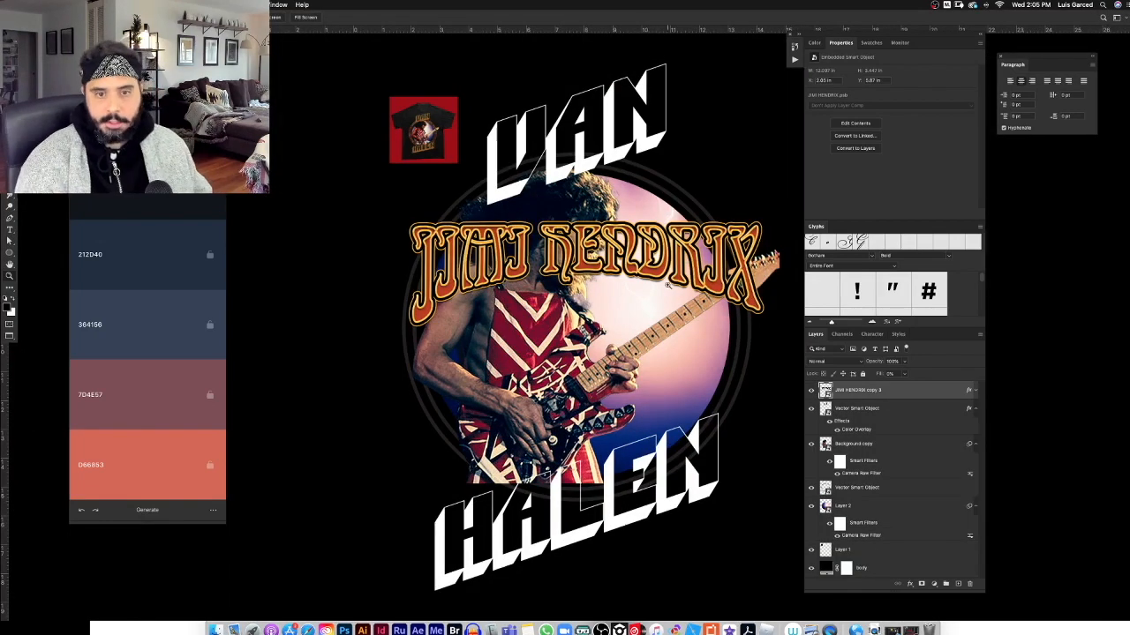
# Apply the JIMI HENDRIX layer's full set of effects to the VAN HALEN vector smart object.
pyautogui.scroll(2, 668, 285)
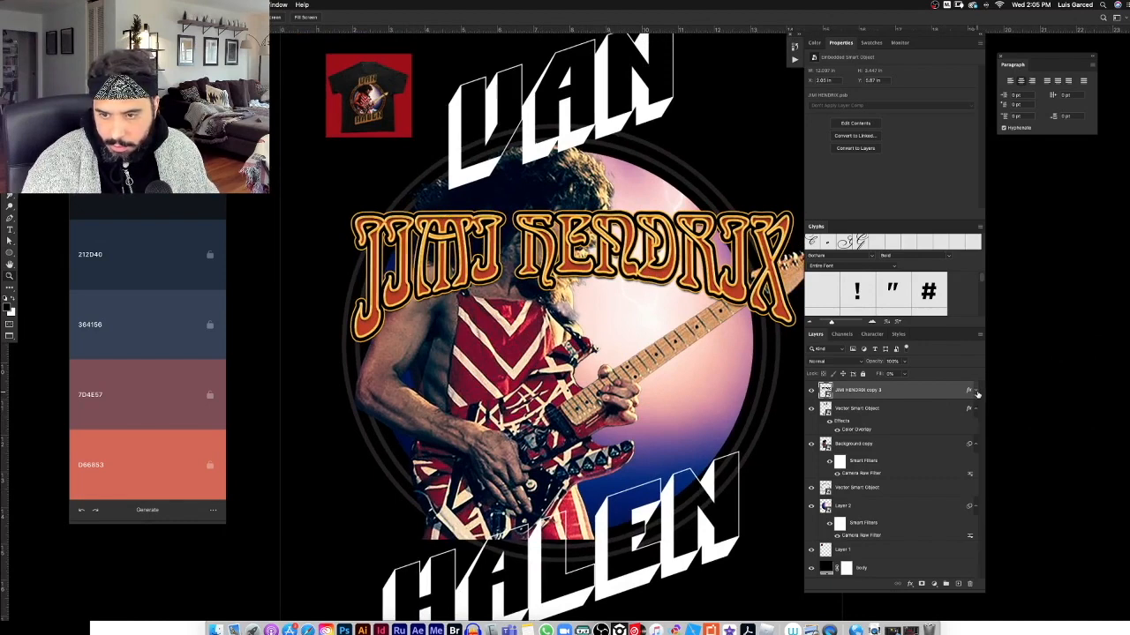
pyautogui.doubleClick(902, 394)
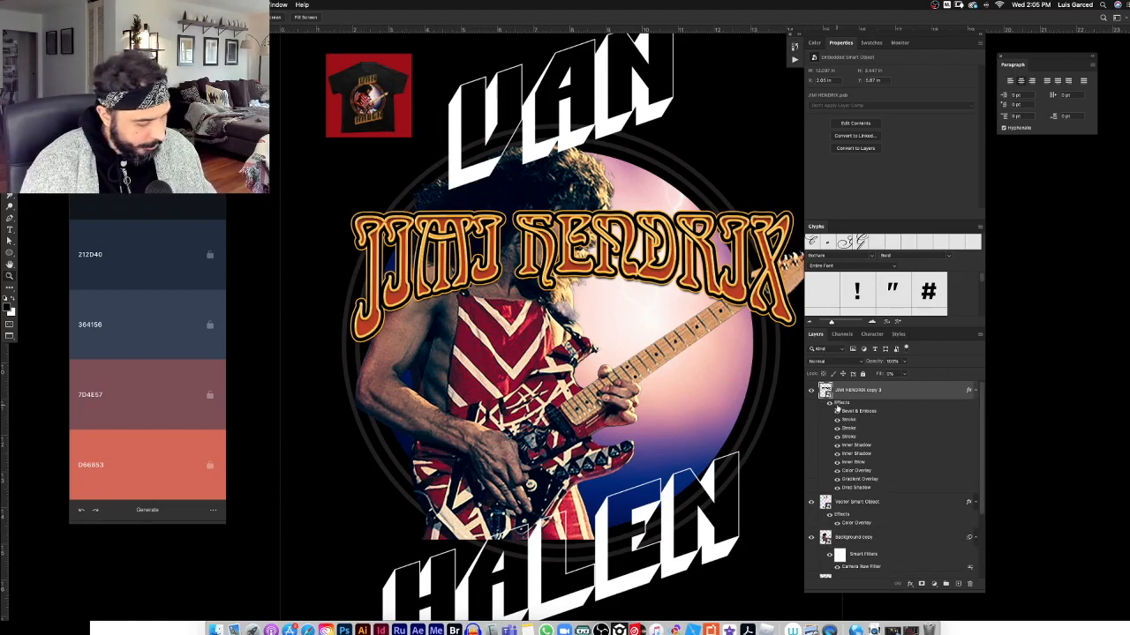
pyautogui.moveTo(843, 404); pyautogui.dragTo(847, 506)
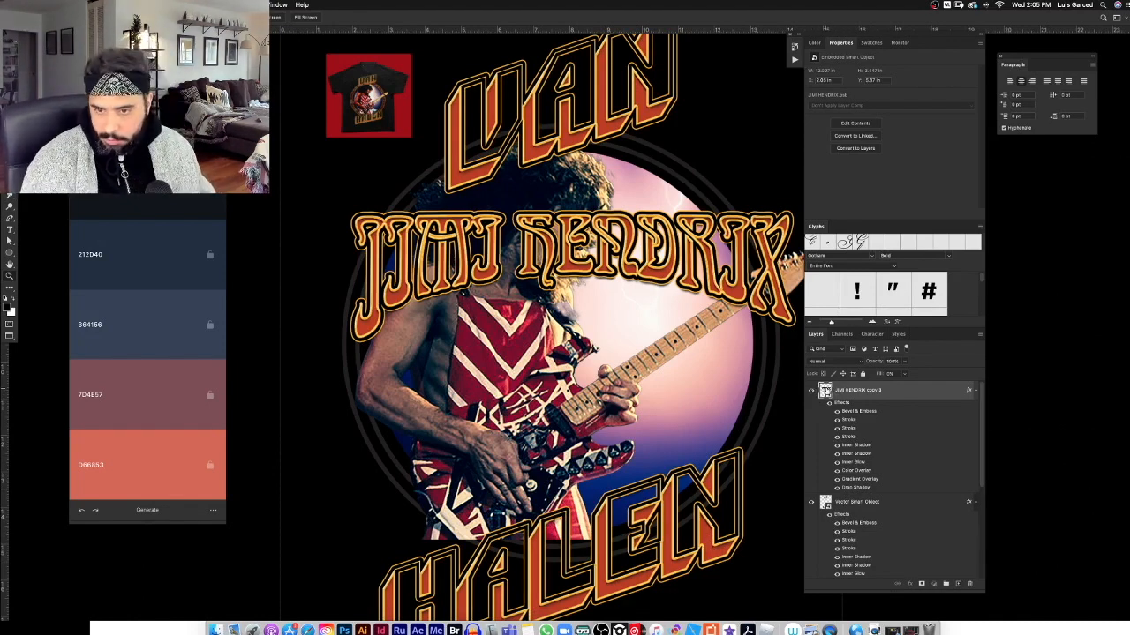
# Check the design without the JIMI HENDRIX lettering and delete that layer.
pyautogui.click(811, 390)
pyautogui.click(811, 390)
pyautogui.moveTo(825, 391); pyautogui.dragTo(971, 583)
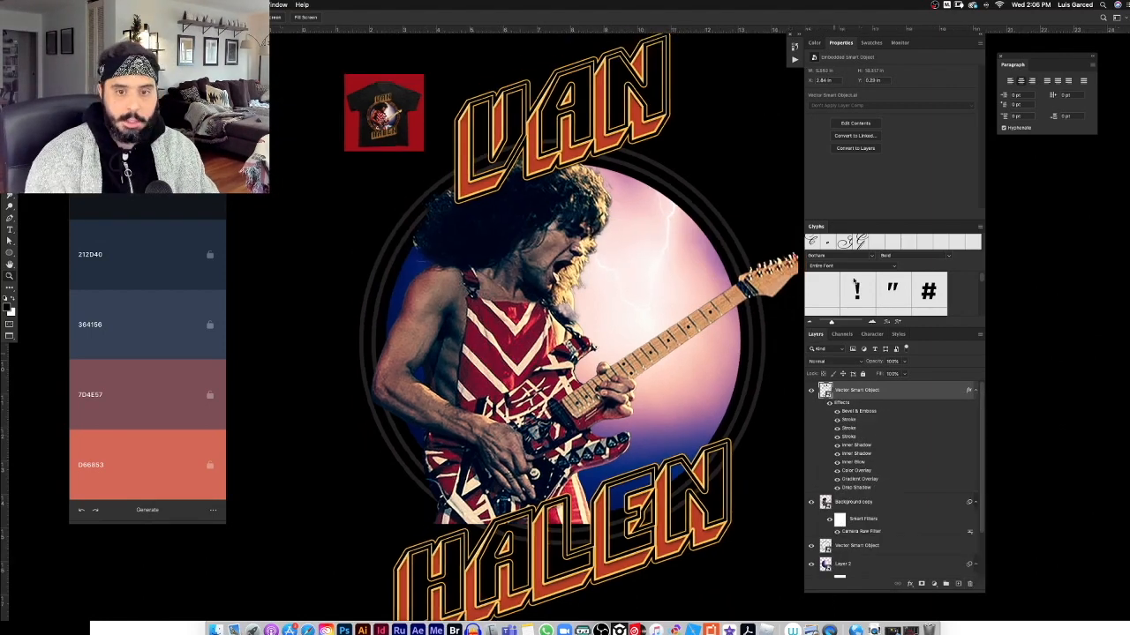
# Compare the styled lettering and ring with the reference T-shirt image, both close up and in the whole composition.
pyautogui.scroll(-2, 572, 192)
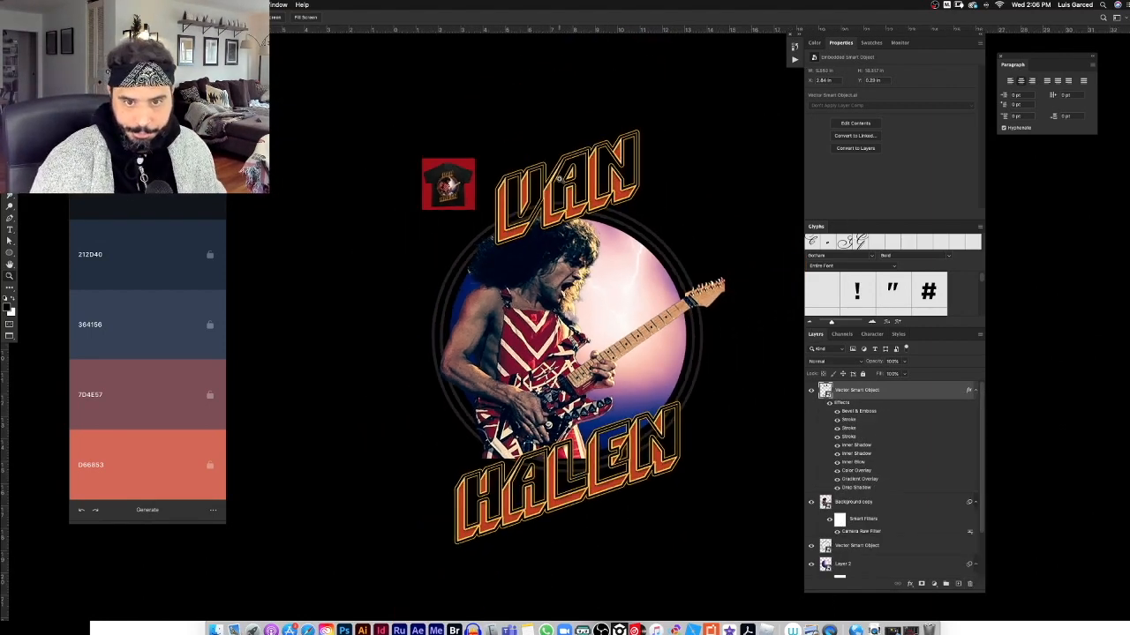
pyautogui.scroll(2, 559, 181)
pyautogui.scroll(-1, 635, 380)
pyautogui.scroll(2, 636, 380)
pyautogui.scroll(-3, 693, 278)
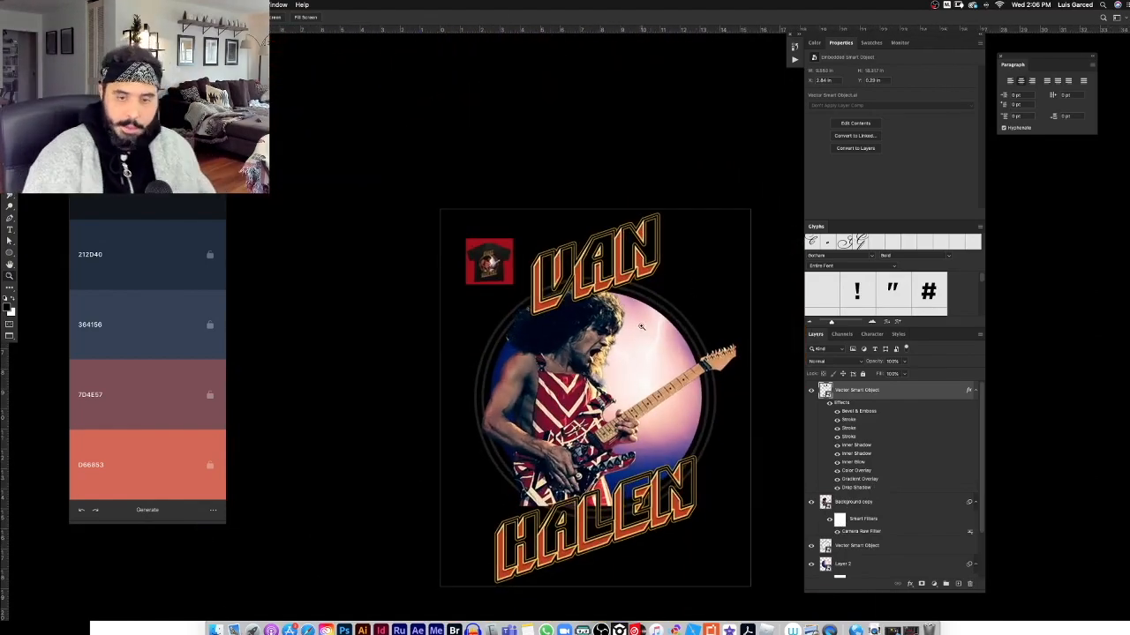
pyautogui.scroll(2, 651, 331)
pyautogui.scroll(-2, 650, 330)
pyautogui.scroll(3, 486, 241)
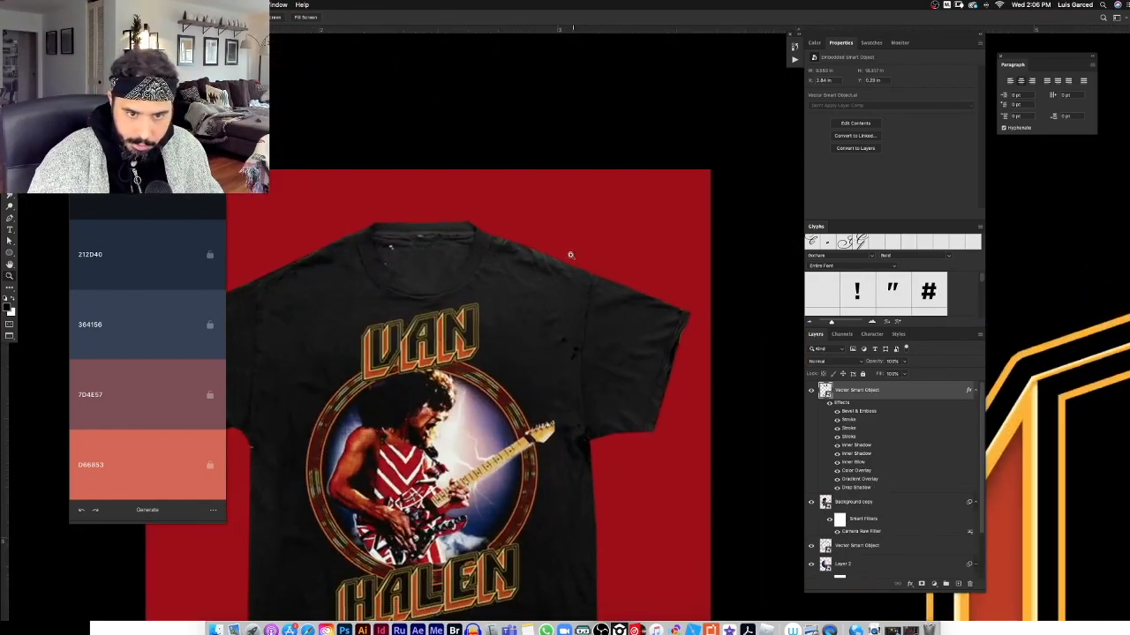
pyautogui.scroll(-4, 567, 252)
pyautogui.scroll(3, 663, 308)
pyautogui.scroll(-3, 661, 311)
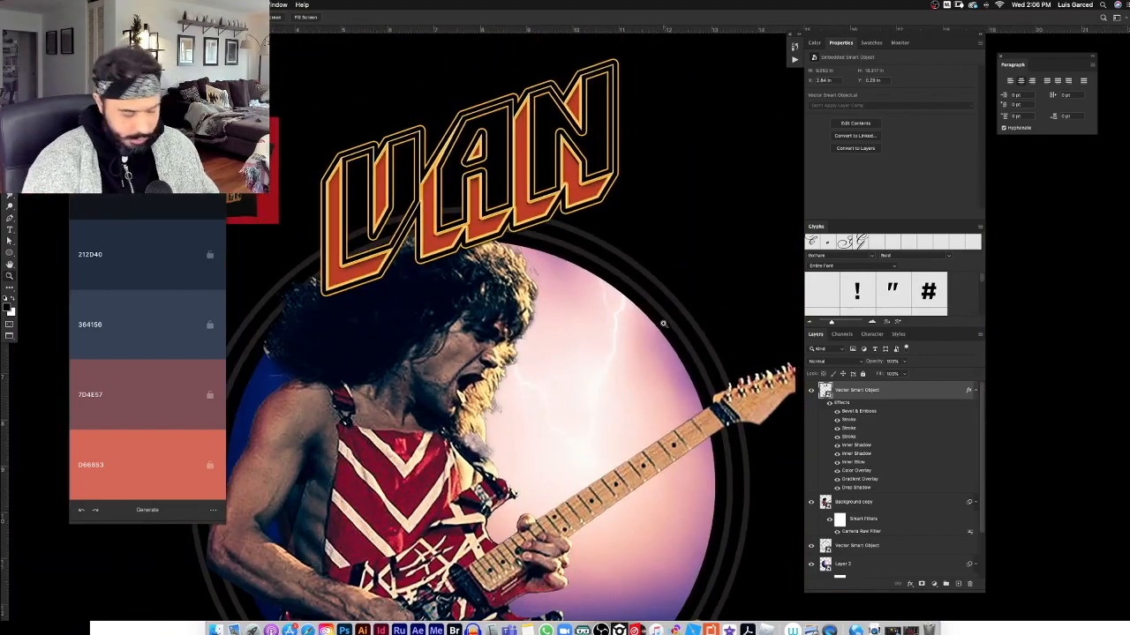
pyautogui.scroll(3, 352, 316)
pyautogui.scroll(3, 352, 316)
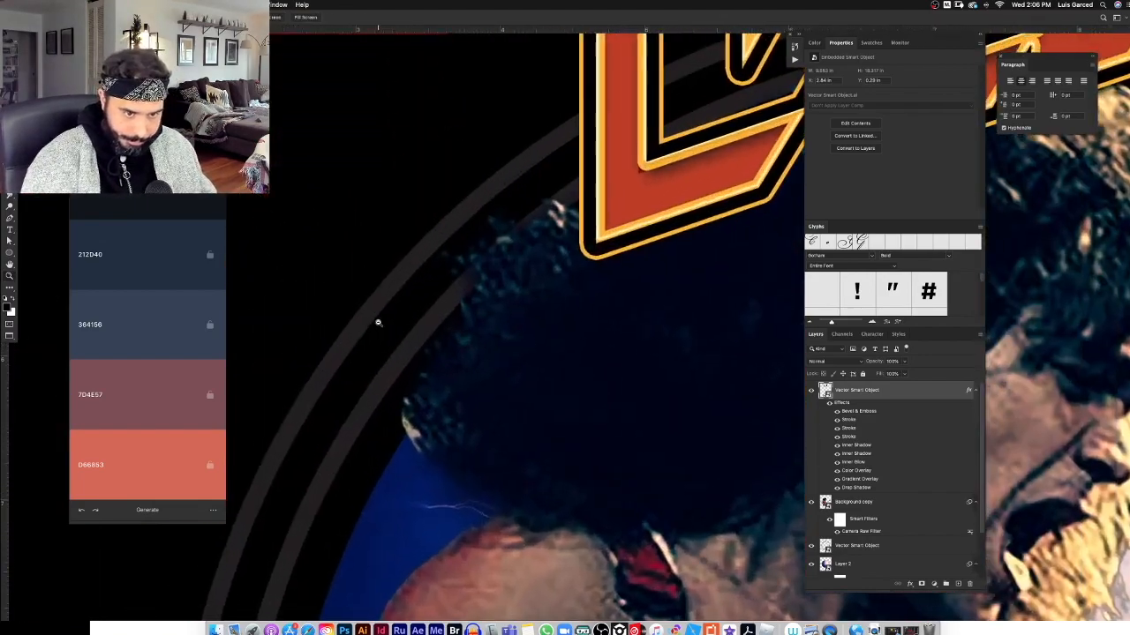
# Select the ring frame's vector smart object from the canvas and verify the layer by switching its visibility off and on.
pyautogui.scroll(-2, 371, 327)
pyautogui.rightClick(348, 375)
pyautogui.click(378, 377)
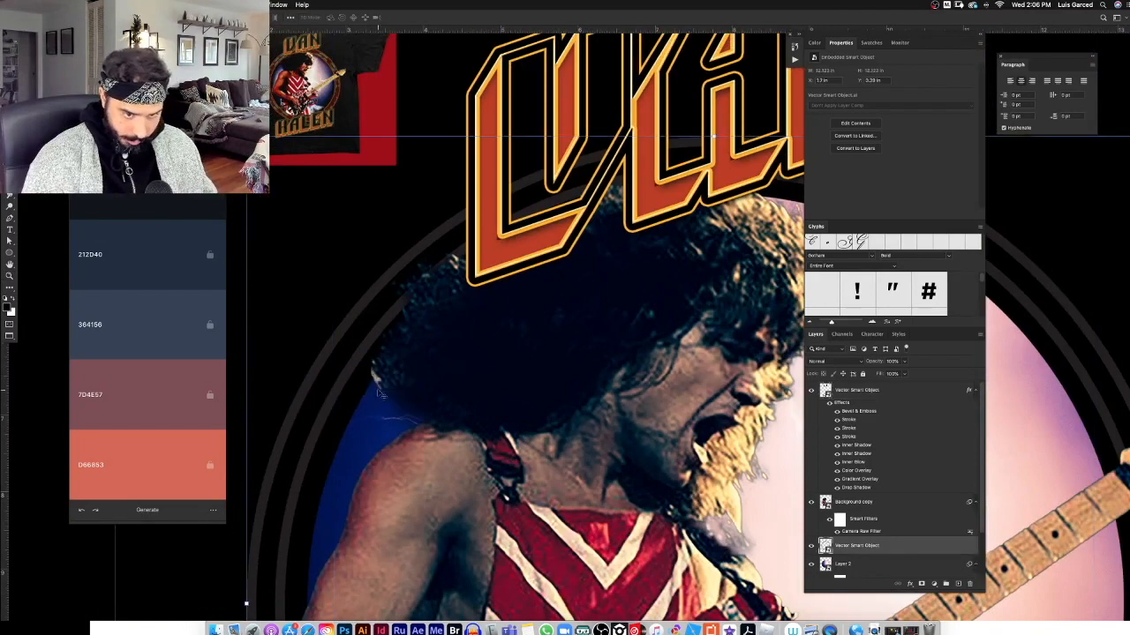
pyautogui.click(811, 546)
pyautogui.click(811, 546)
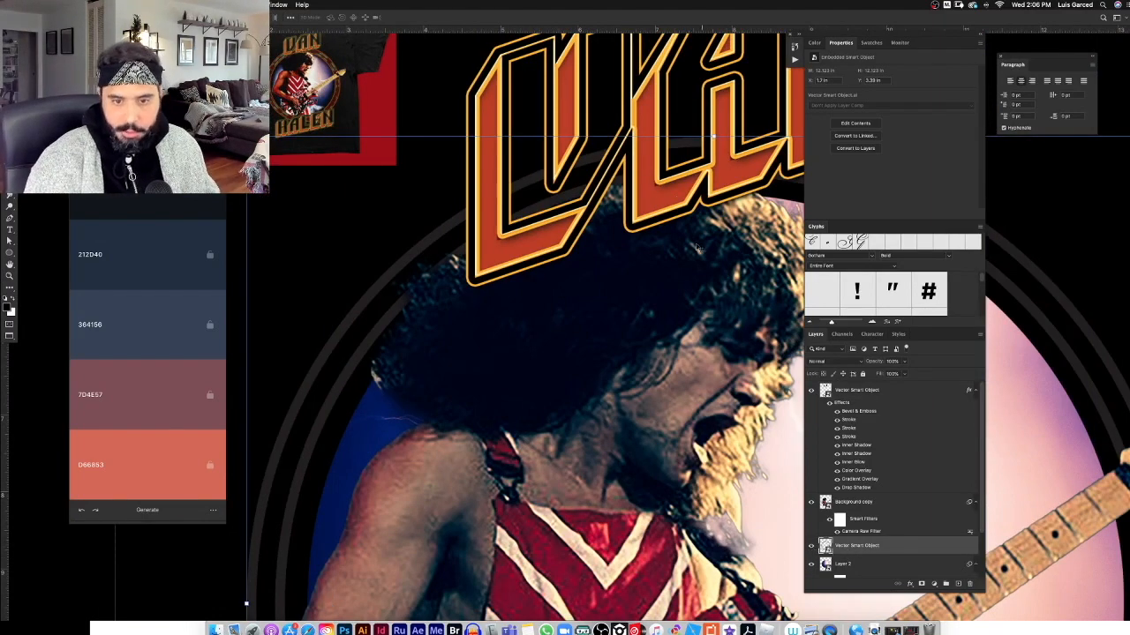
# Inspect the plain grey ring frame close up and from farther out, switching its layer's visibility off and on.
pyautogui.scroll(-3, 686, 252)
pyautogui.press('z')
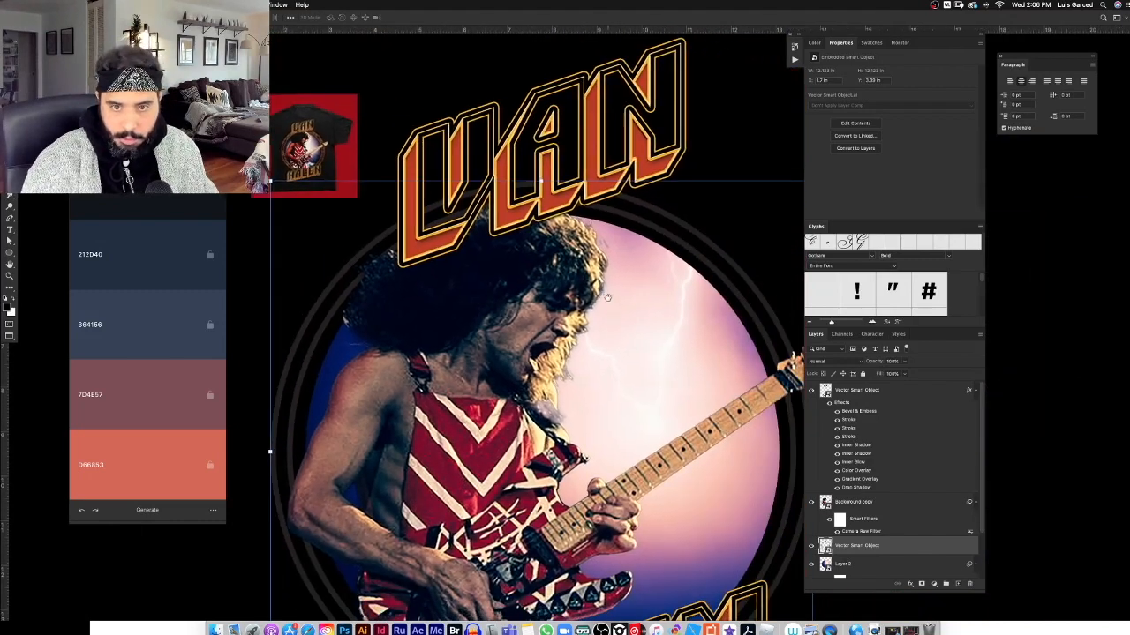
pyautogui.click(709, 214)
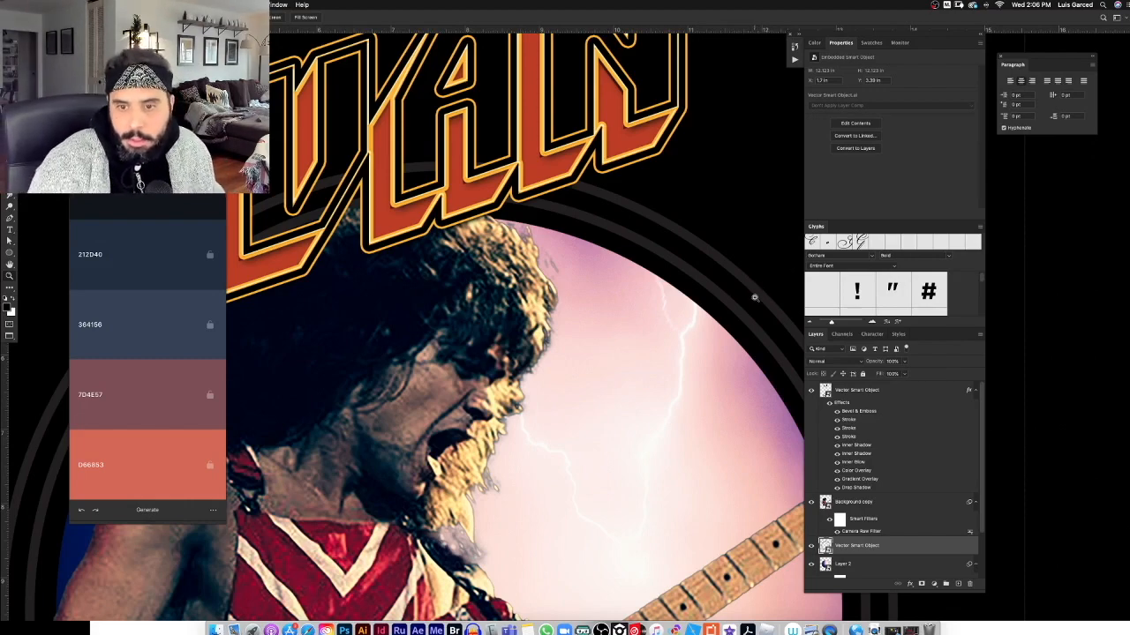
pyautogui.press('super+minus')
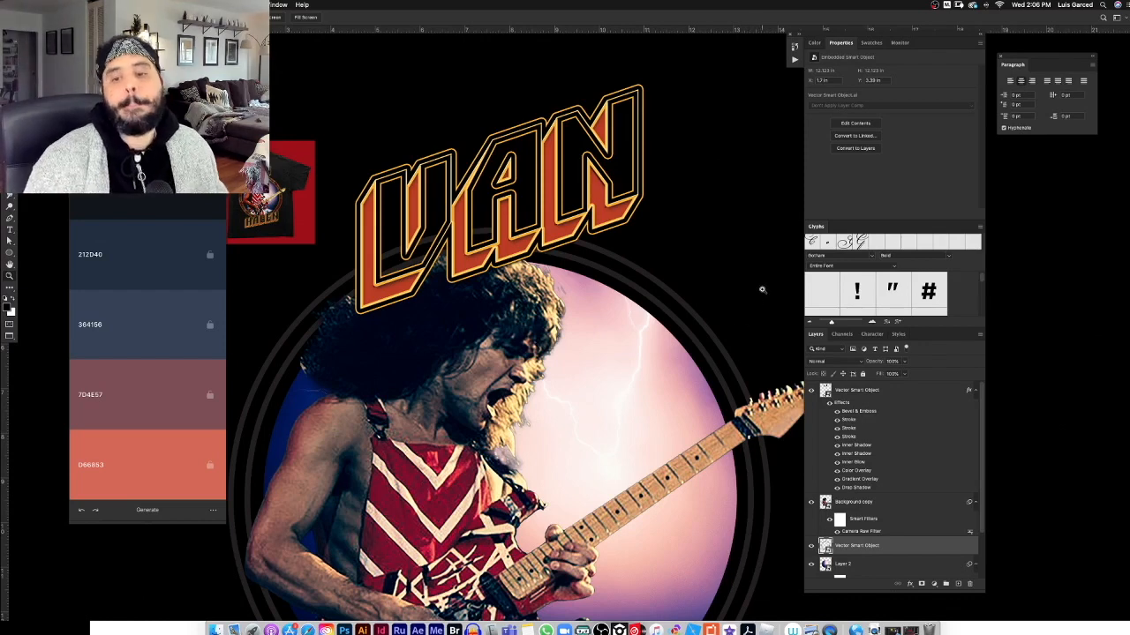
pyautogui.click(811, 546)
pyautogui.click(811, 546)
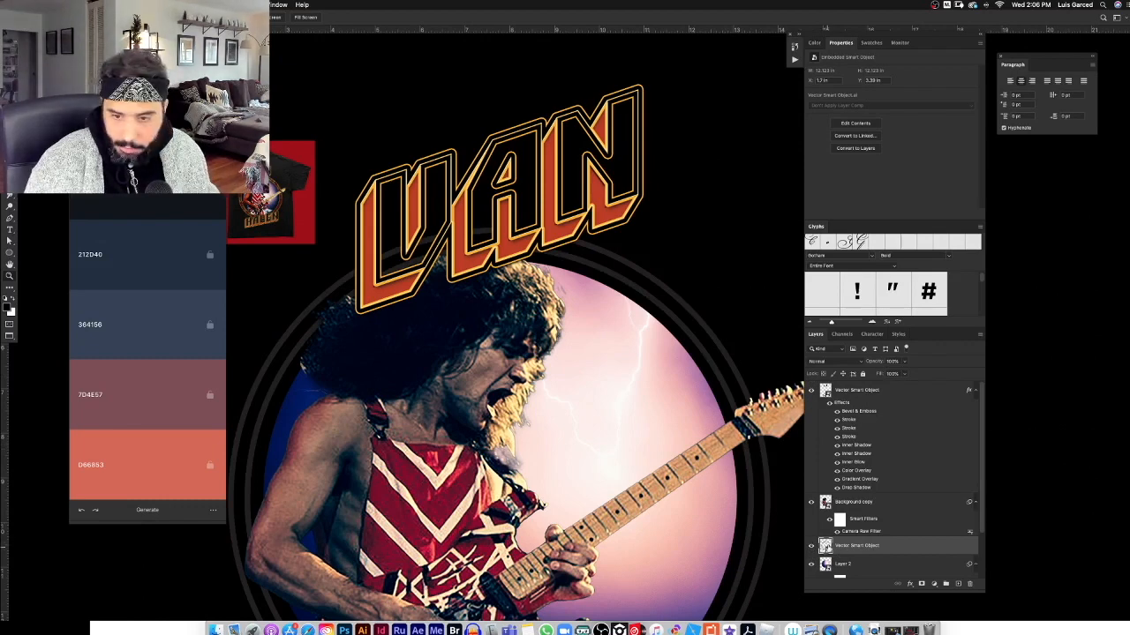
# Apply the black style preset with the yellow-to-red glow from the FULLERMOE Modern Bootleg text styles to the ring frame.
pyautogui.rightClick(827, 549)
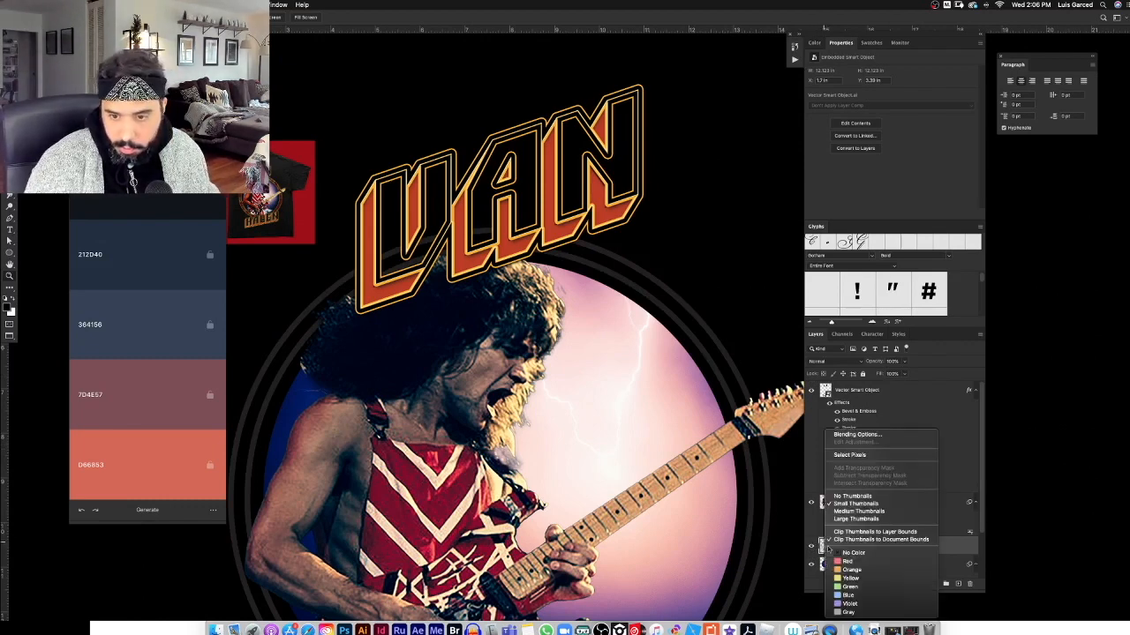
pyautogui.click(872, 435)
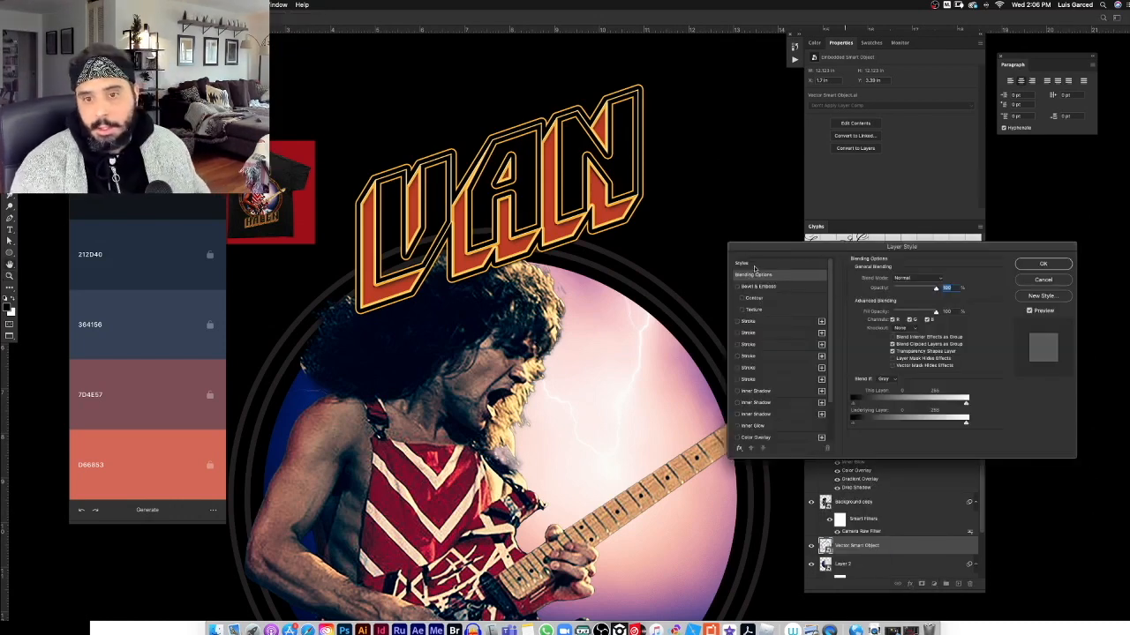
pyautogui.click(804, 264)
pyautogui.moveTo(849, 246); pyautogui.dragTo(813, 209)
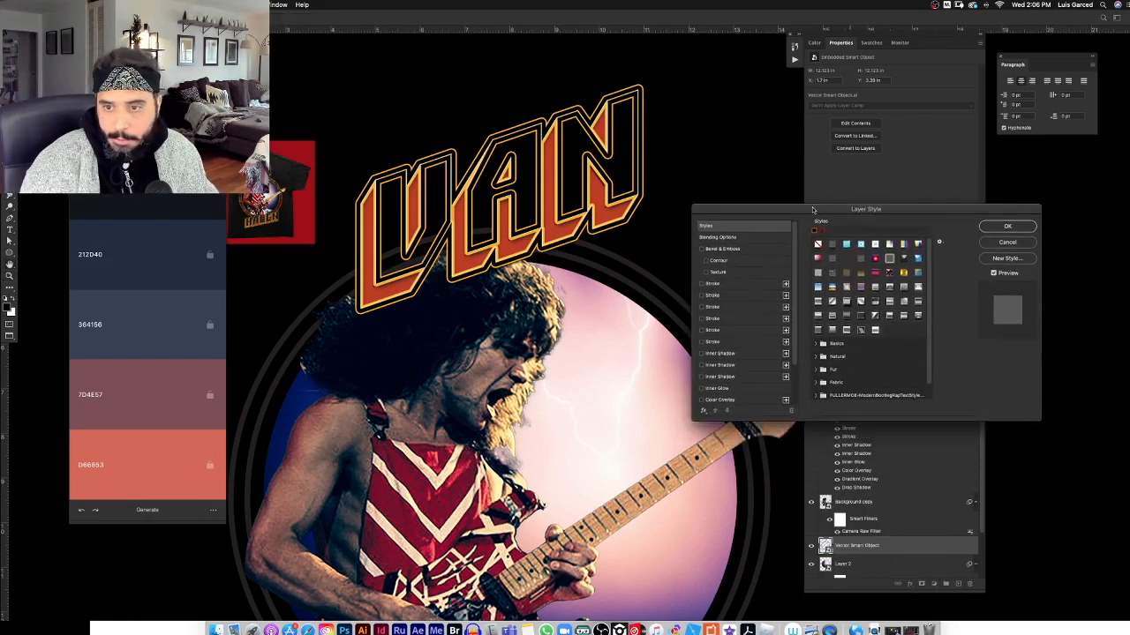
pyautogui.moveTo(928, 270); pyautogui.dragTo(929, 325)
pyautogui.click(816, 382)
pyautogui.moveTo(931, 368); pyautogui.dragTo(926, 406)
pyautogui.click(825, 381)
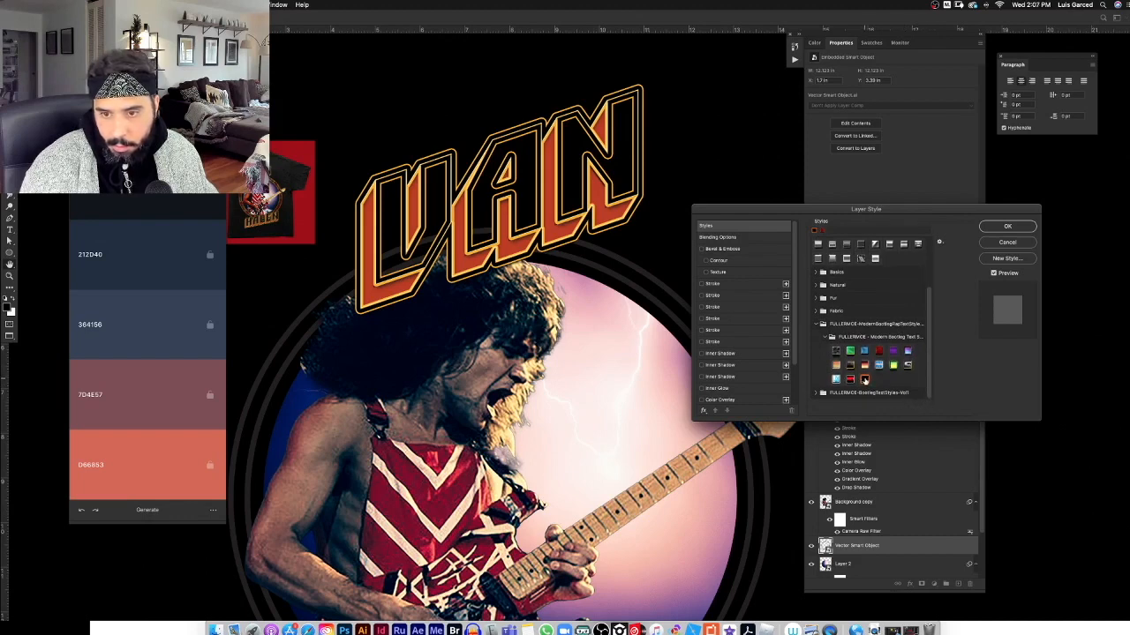
pyautogui.click(864, 379)
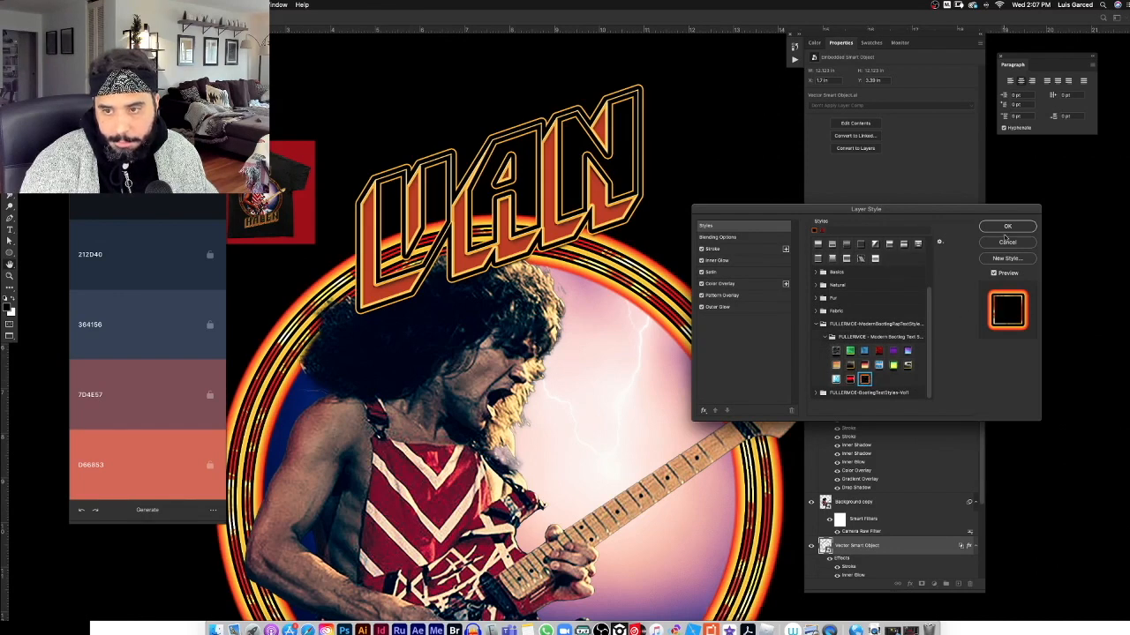
# Reduce the size of the ring frame's Outer Glow to tighten the halo around its lines.
pyautogui.moveTo(839, 209); pyautogui.dragTo(889, 195)
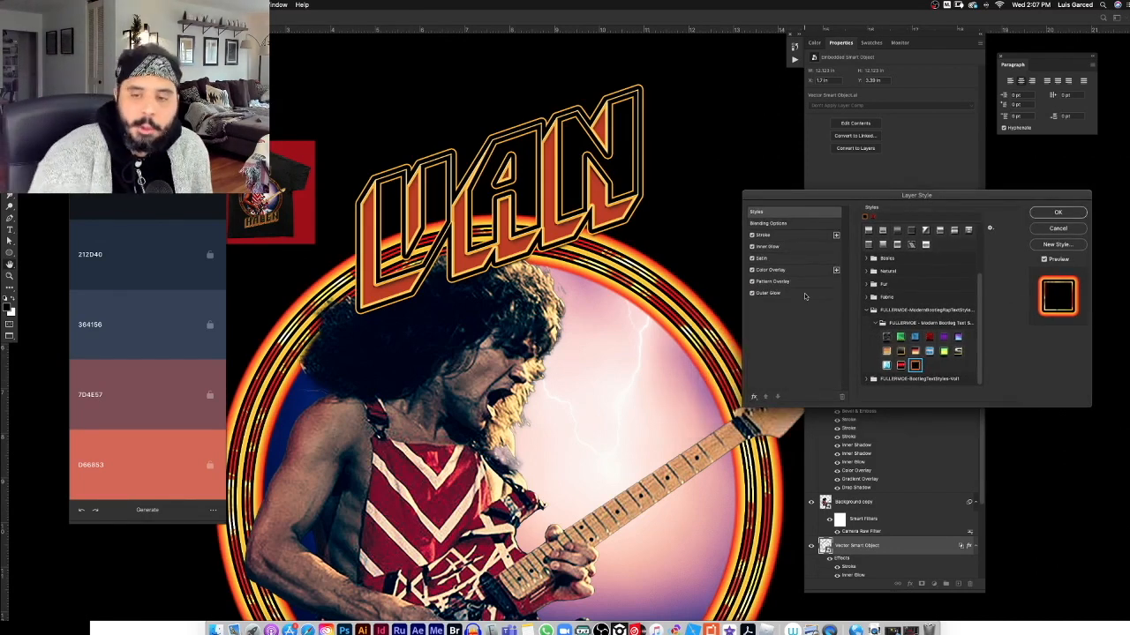
pyautogui.click(775, 295)
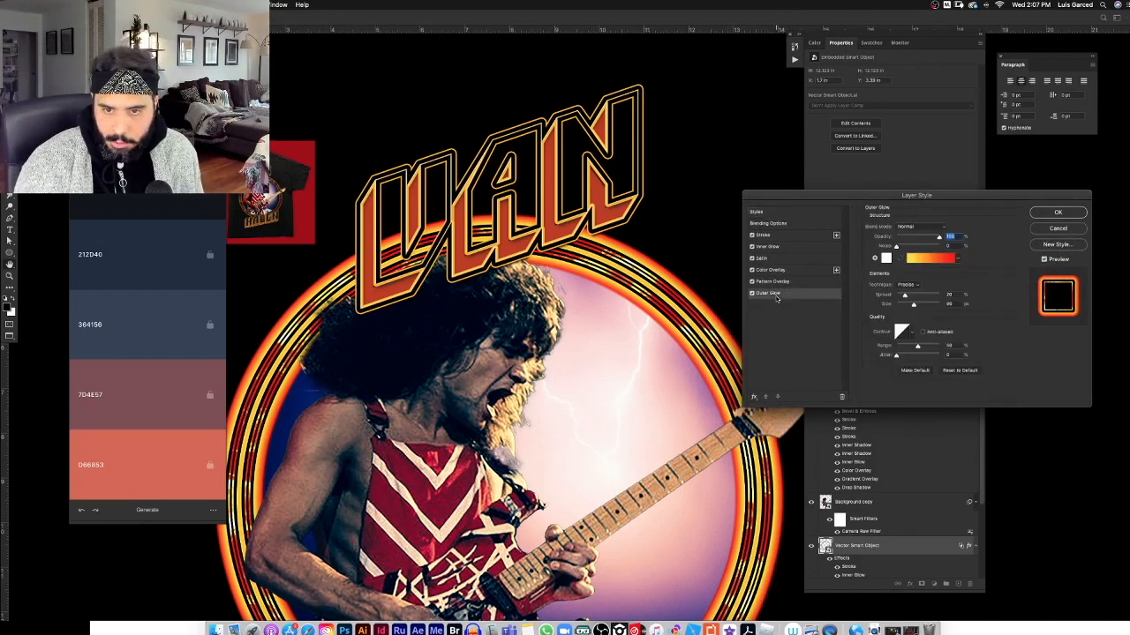
pyautogui.moveTo(913, 305); pyautogui.dragTo(905, 305)
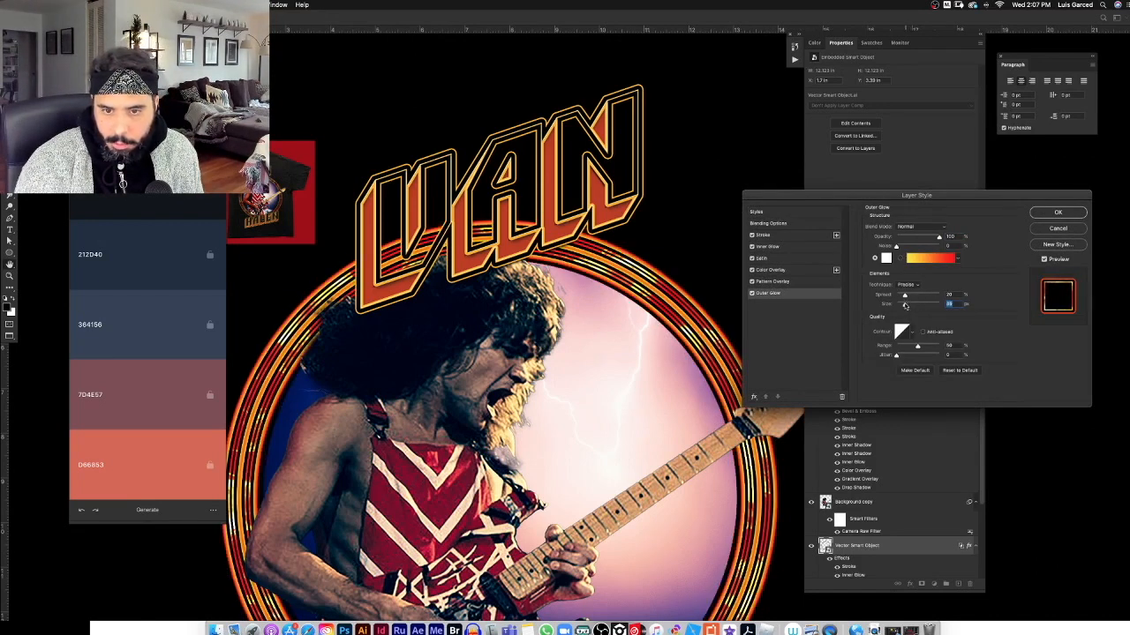
# Fine-tune the size of the ring frame's black outside Stroke.
pyautogui.click(784, 236)
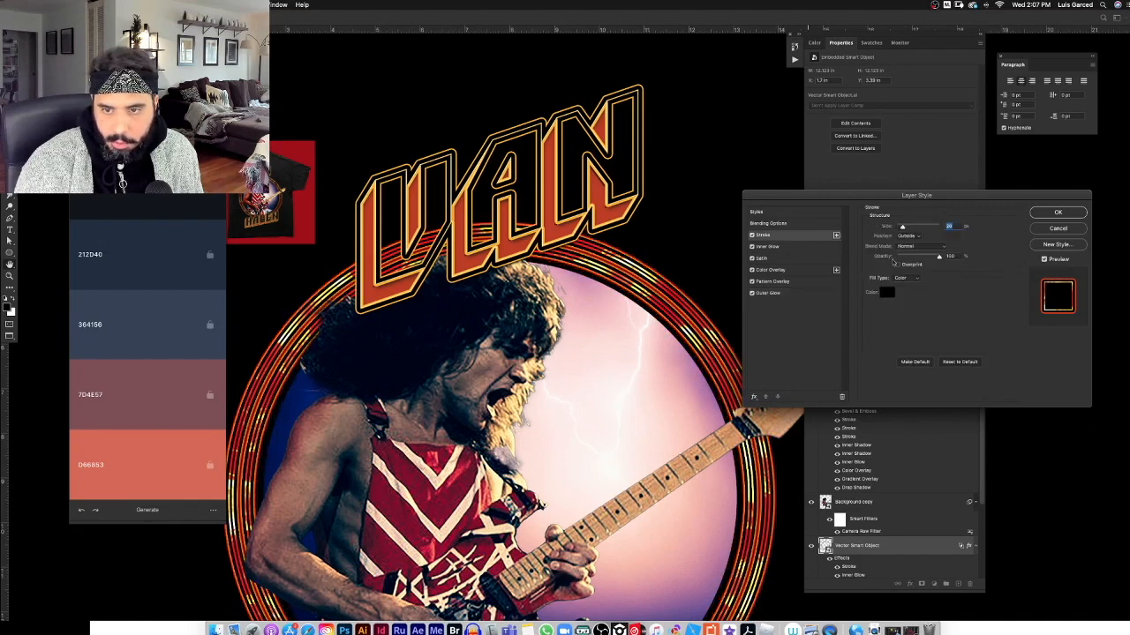
pyautogui.moveTo(904, 228); pyautogui.dragTo(901, 227)
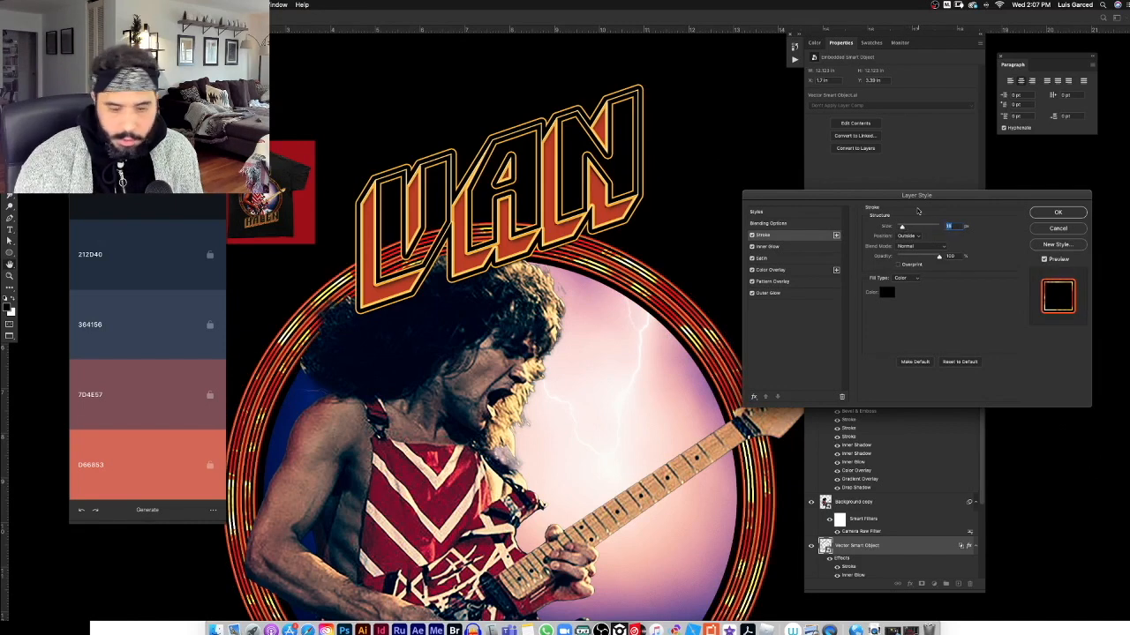
pyautogui.press('Up')
pyautogui.press('Up')
pyautogui.press('Up')
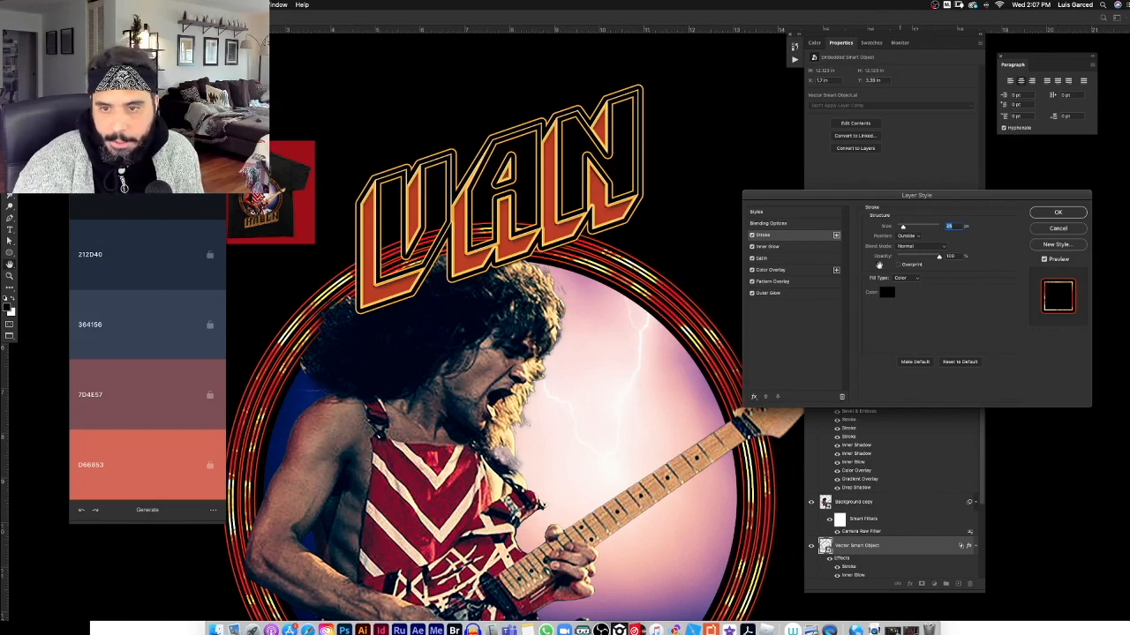
# Slightly increase the ring frame's Outer Glow size and accept the layer style.
pyautogui.click(793, 295)
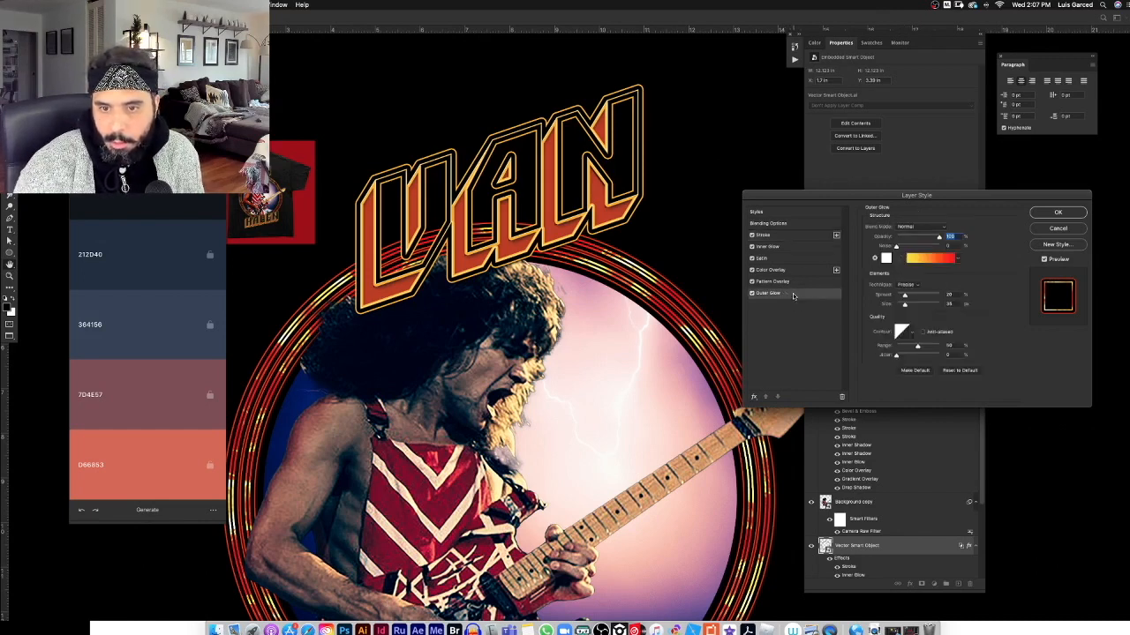
pyautogui.doubleClick(951, 304)
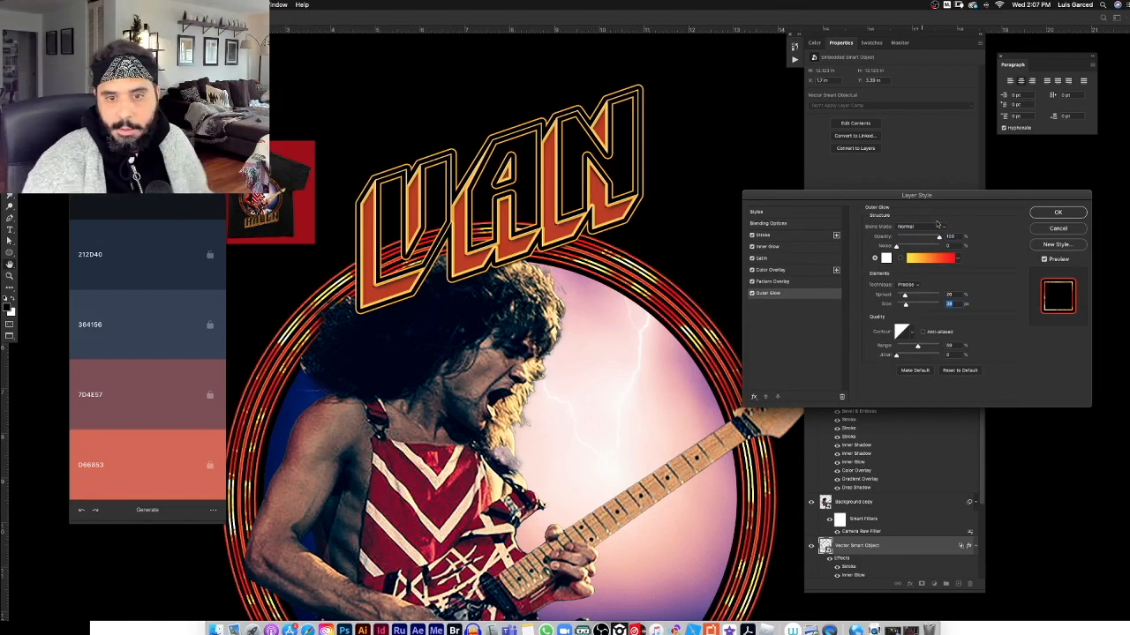
pyautogui.click(1057, 213)
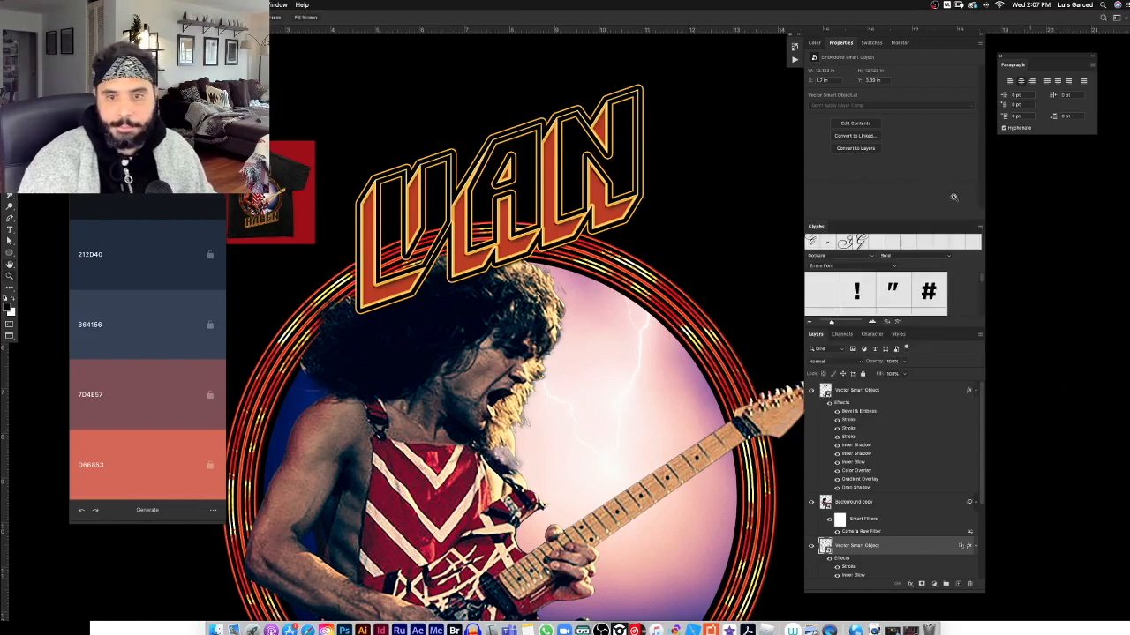
# Compare the newly styled ring with the one on the reference T-shirt, both close up and in the whole composition.
pyautogui.press('super+minus')
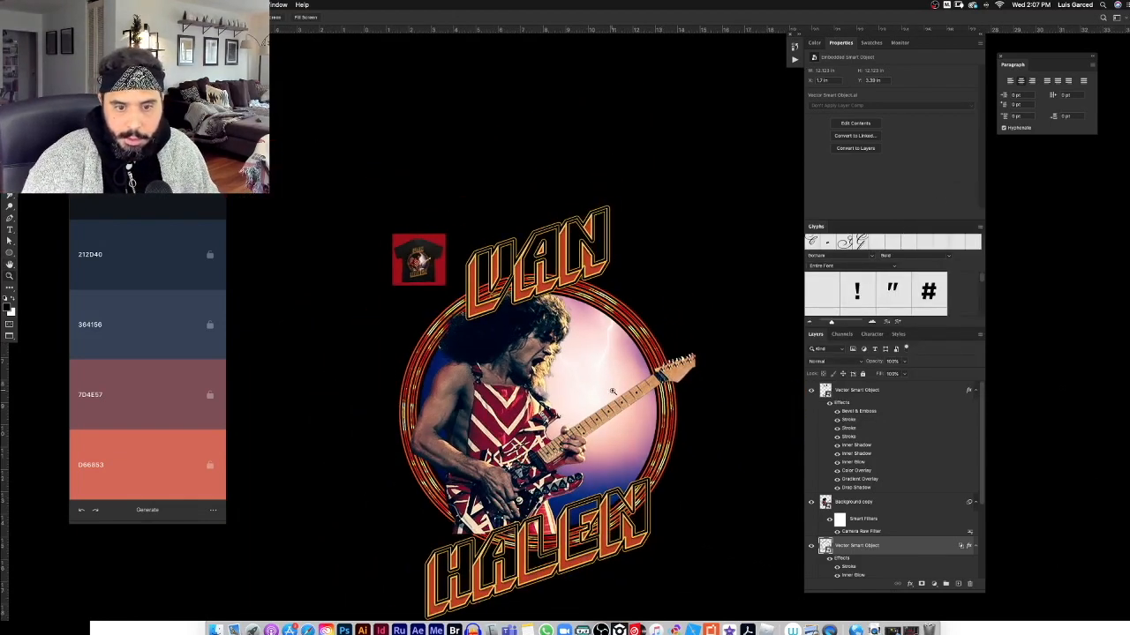
pyautogui.moveTo(409, 262); pyautogui.dragTo(473, 390)
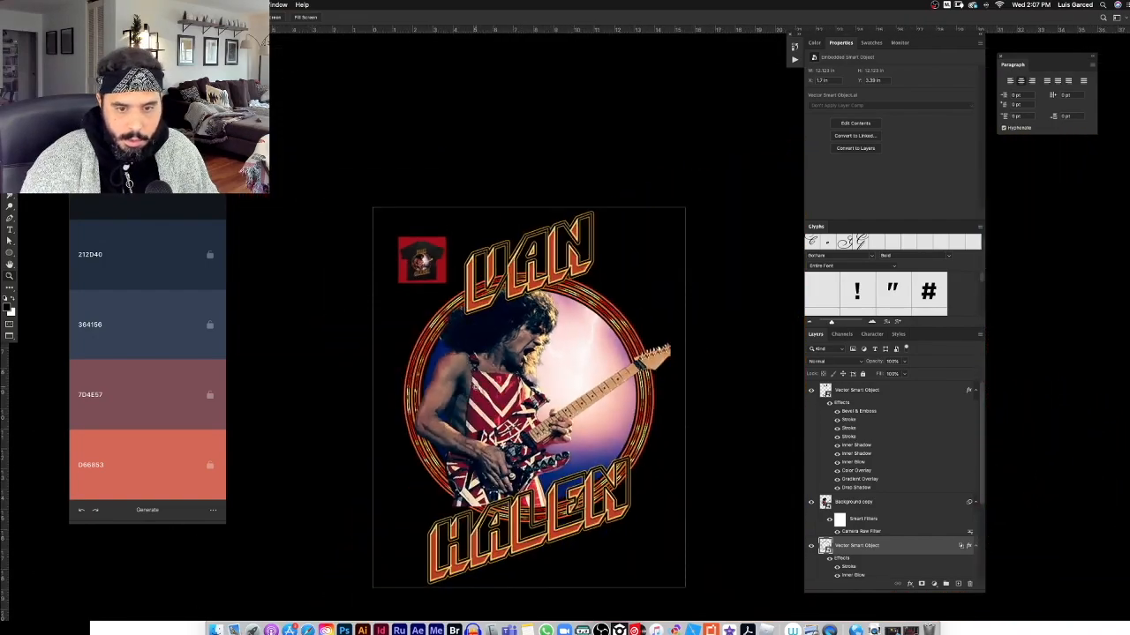
pyautogui.hotkey('ctrl', 'Tab')
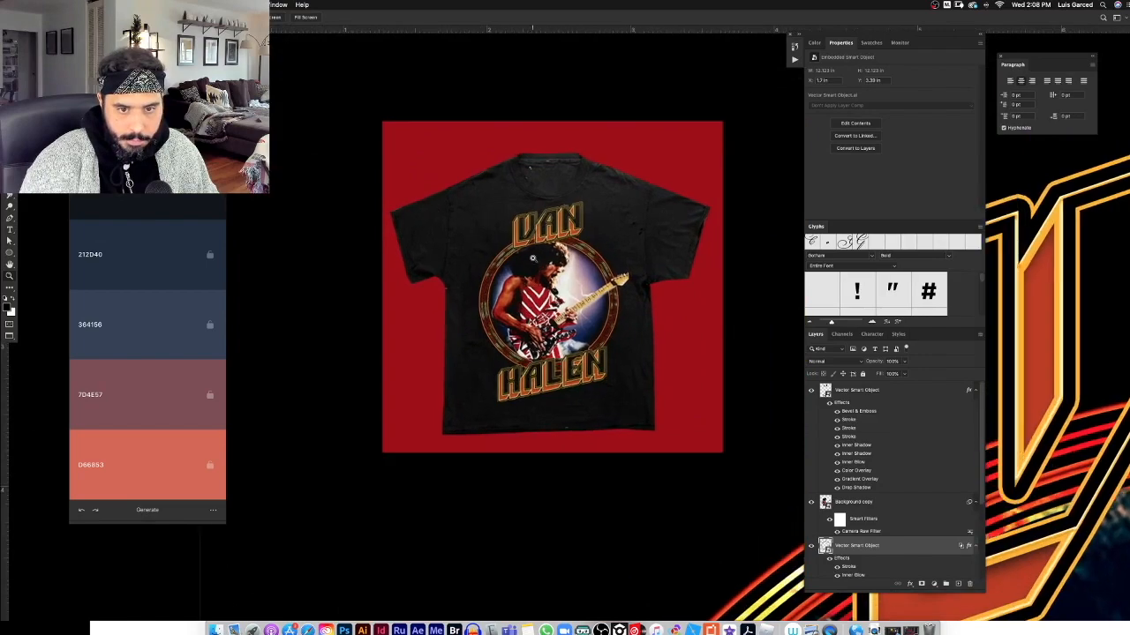
pyautogui.moveTo(515, 296); pyautogui.dragTo(567, 263)
pyautogui.hotkey('ctrl', 'Tab')
pyautogui.moveTo(725, 495); pyautogui.dragTo(507, 303)
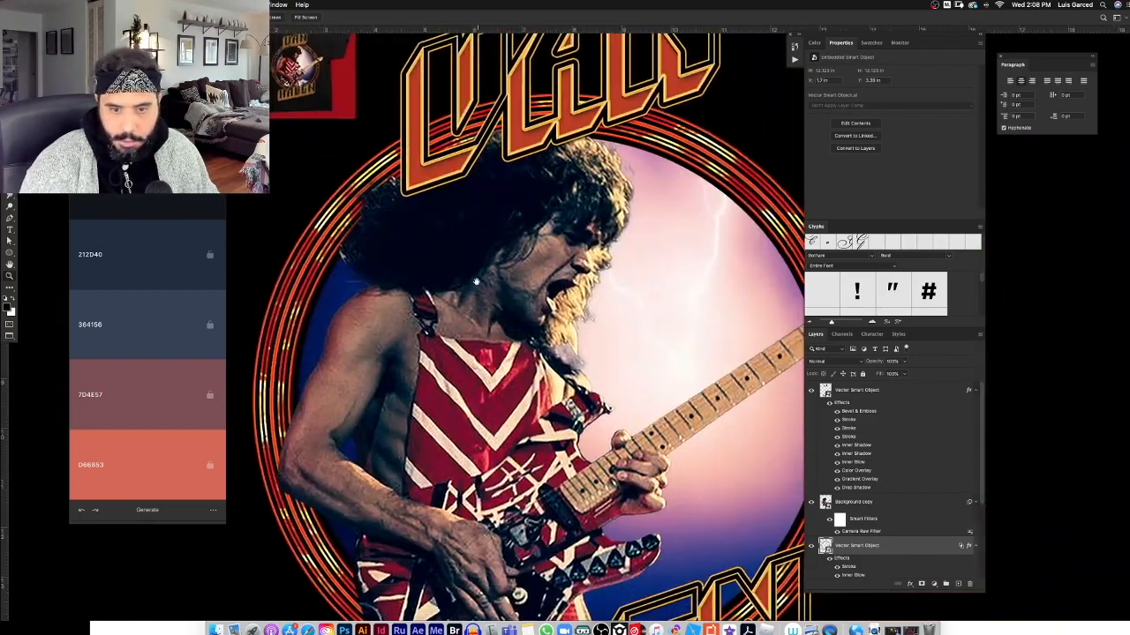
pyautogui.moveTo(730, 369); pyautogui.dragTo(667, 414)
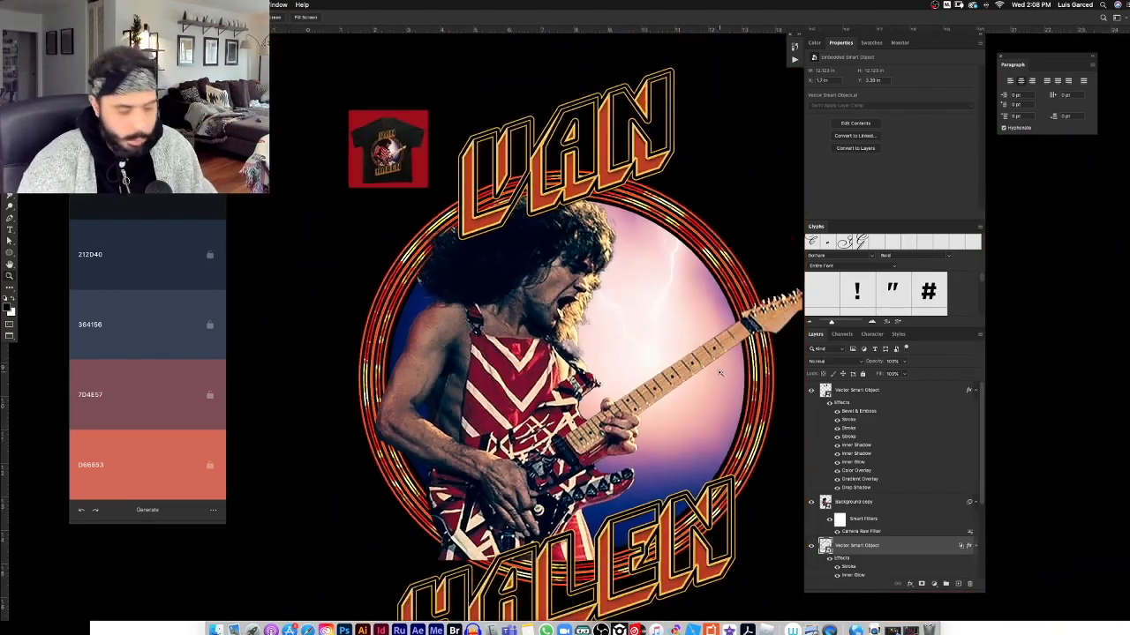
pyautogui.moveTo(762, 391); pyautogui.dragTo(758, 393)
pyautogui.click(671, 383)
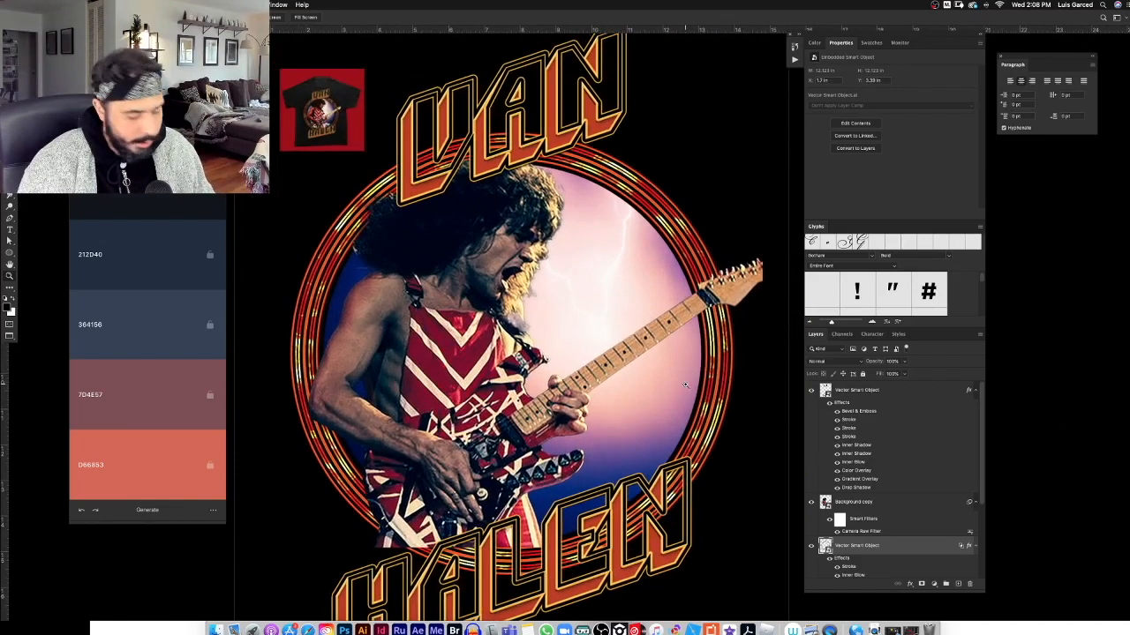
# Select the lightning background on Layer 2, identify it by toggling its visibility, and scale it down to about 10.4 in wide.
pyautogui.click(670, 393)
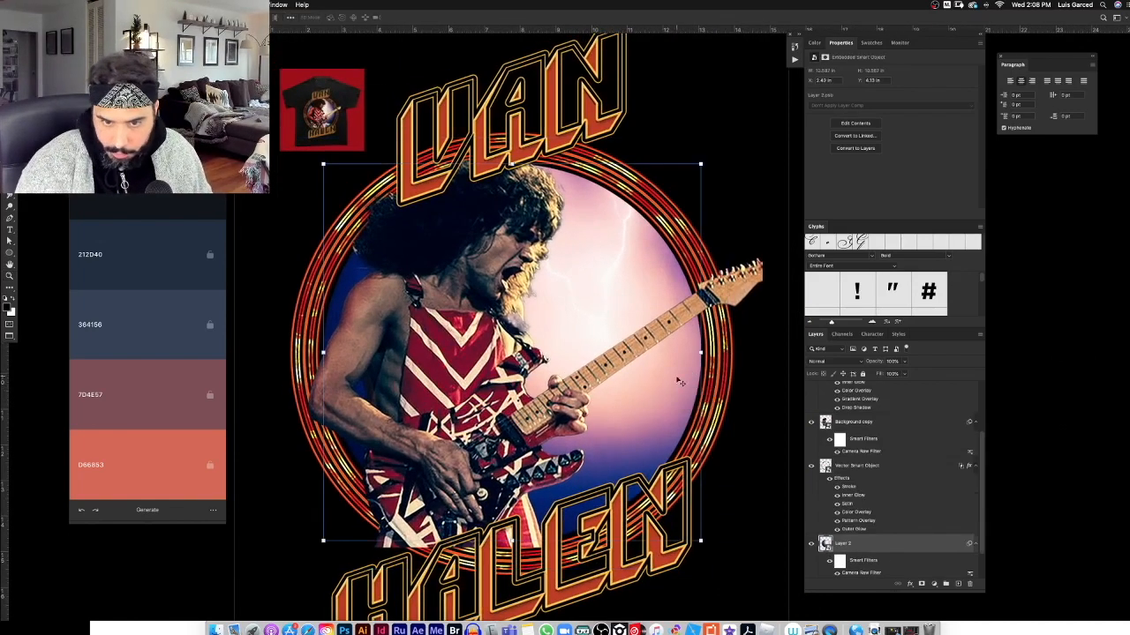
pyautogui.click(811, 544)
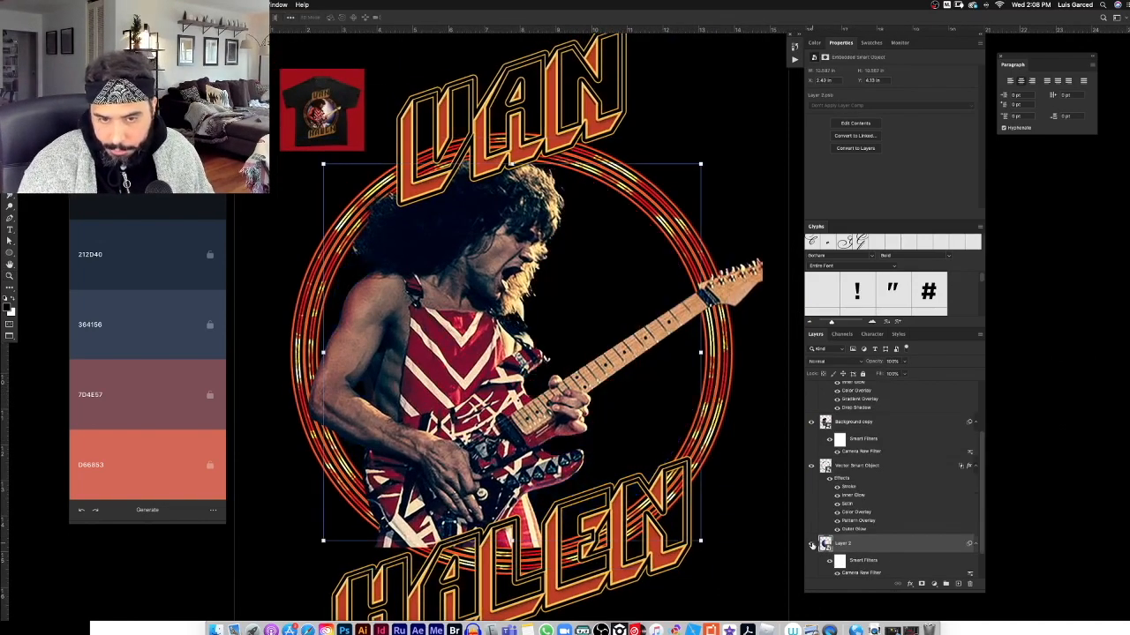
pyautogui.click(811, 543)
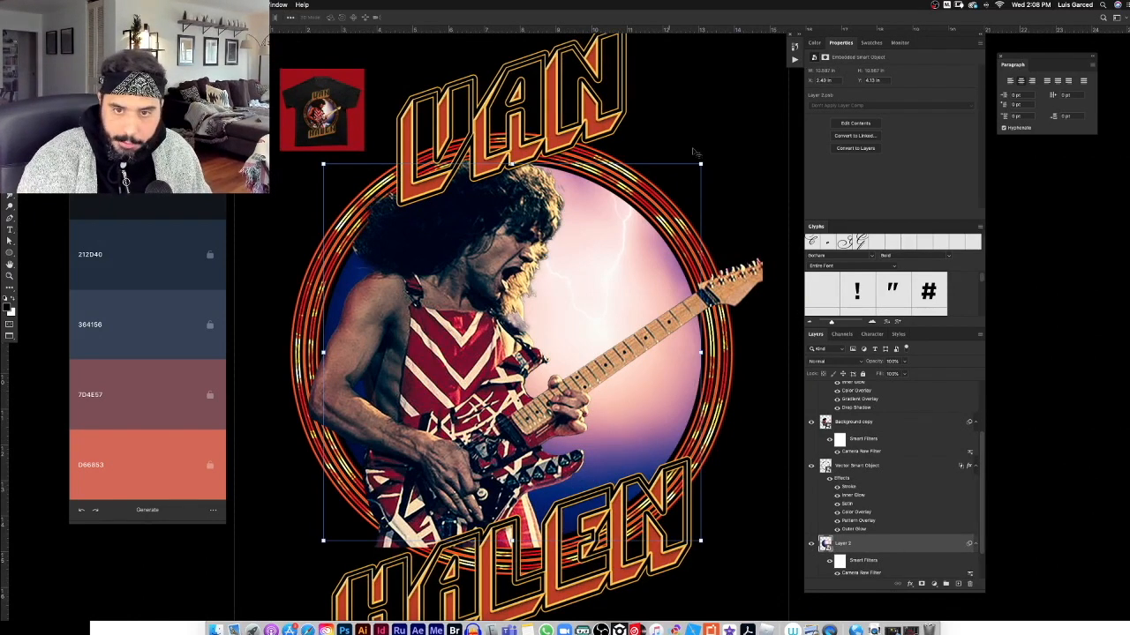
pyautogui.moveTo(700, 163); pyautogui.dragTo(703, 176)
pyautogui.press('super+z')
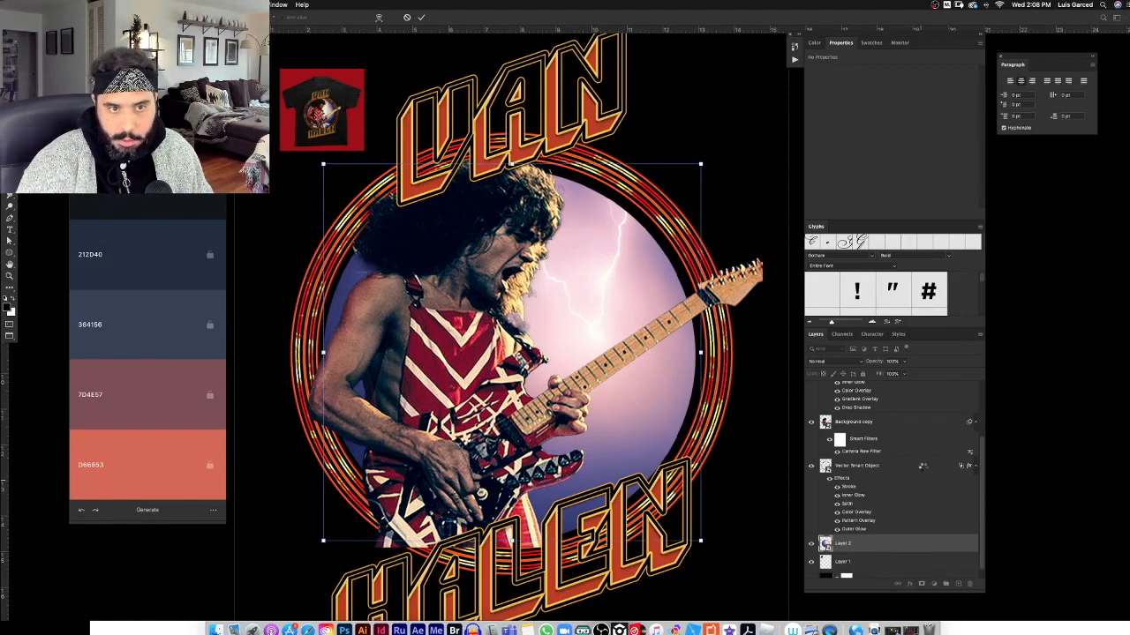
pyautogui.press('Return')
# Compare the gap between lightning circle and ring on the reference T-shirt with the resized background in the design.
pyautogui.moveTo(323, 101); pyautogui.dragTo(418, 149)
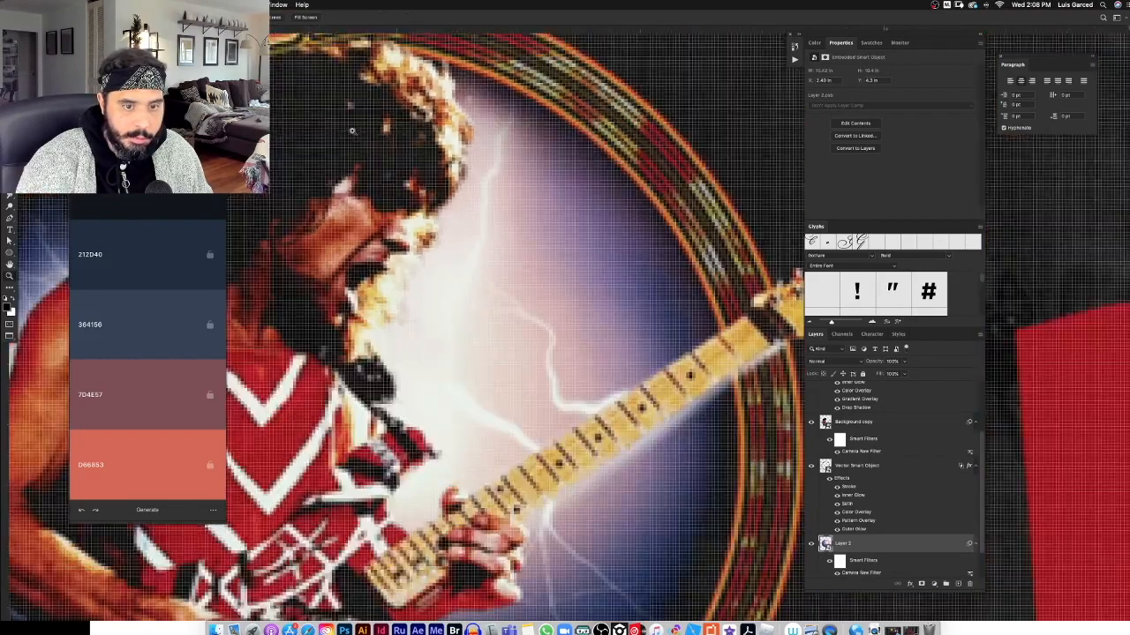
pyautogui.moveTo(351, 130); pyautogui.dragTo(336, 132)
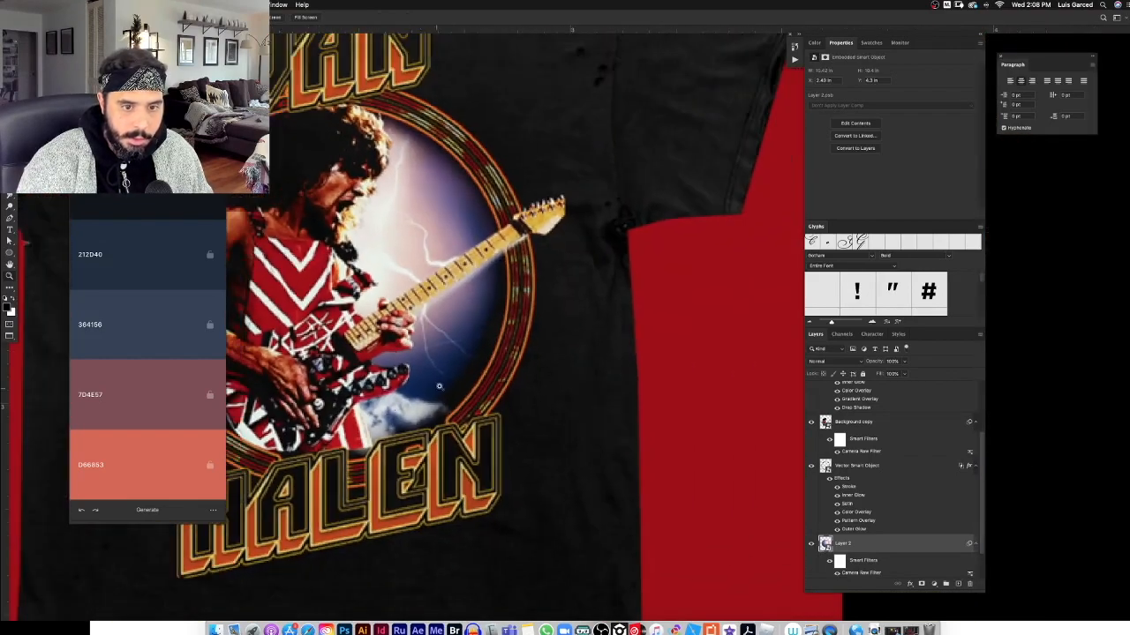
pyautogui.moveTo(440, 388); pyautogui.dragTo(399, 382)
pyautogui.moveTo(514, 445); pyautogui.dragTo(462, 429)
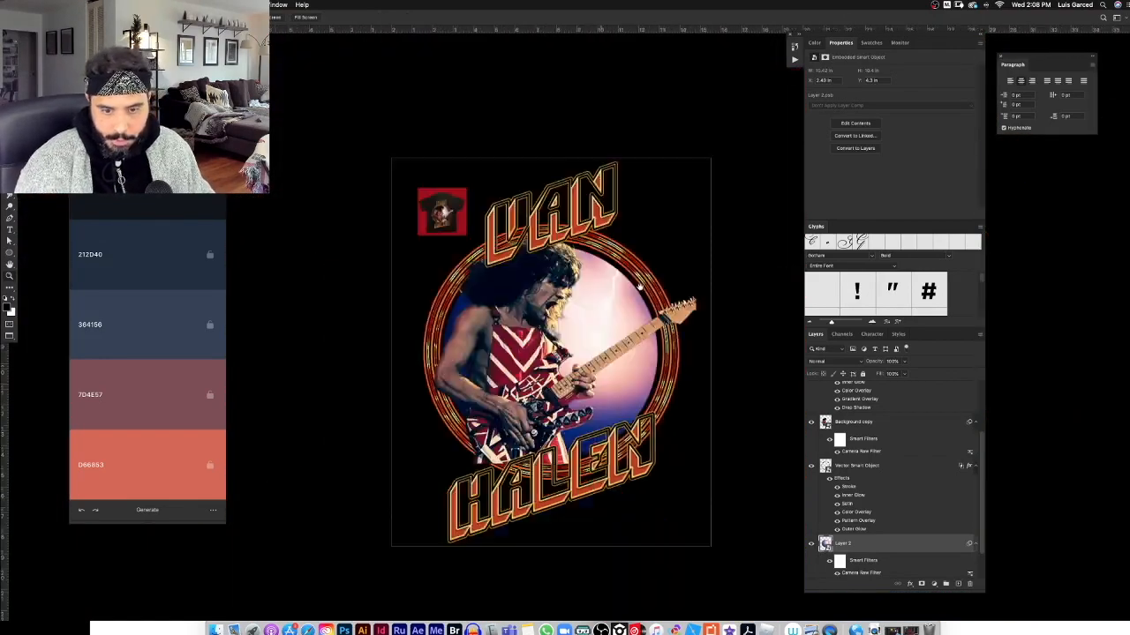
pyautogui.moveTo(590, 390)
pyautogui.mouseDown()
pyautogui.moveTo(625, 397)
pyautogui.moveTo(606, 402)
pyautogui.mouseUp()
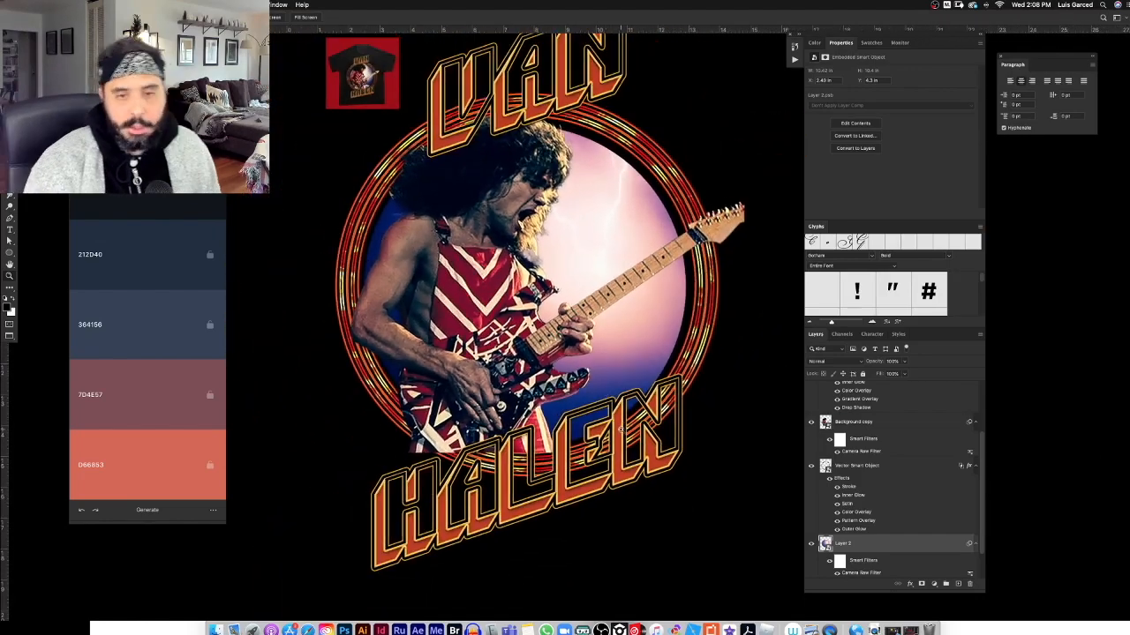
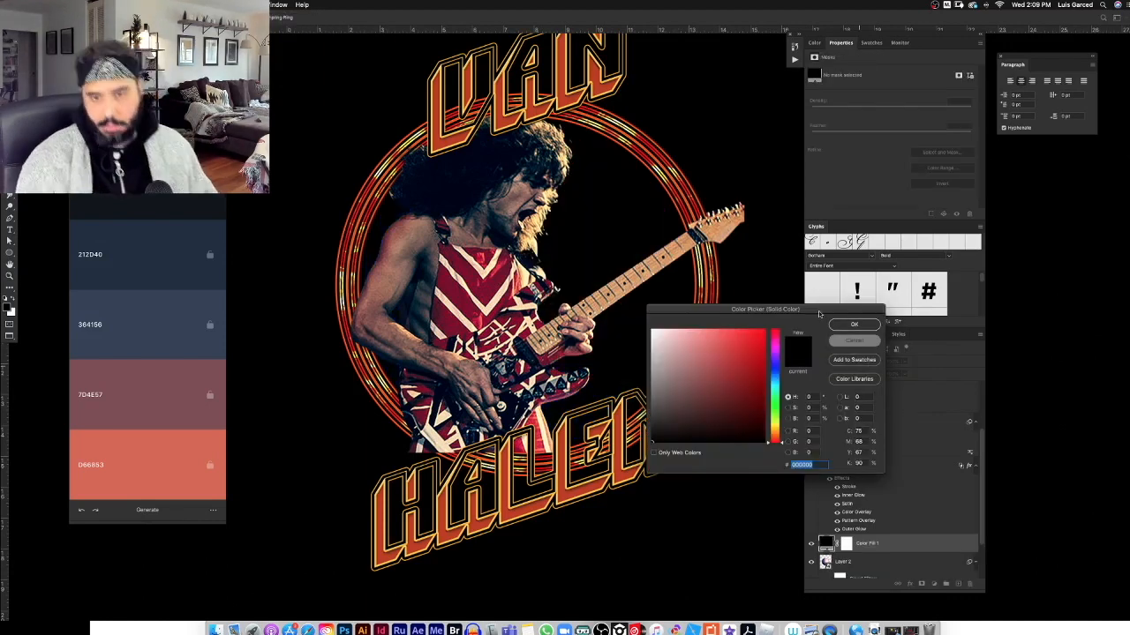
# Cancel the new black Solid Color fill layer above Layer 2 and view the lowest layers of the stack.
pyautogui.press('Escape')
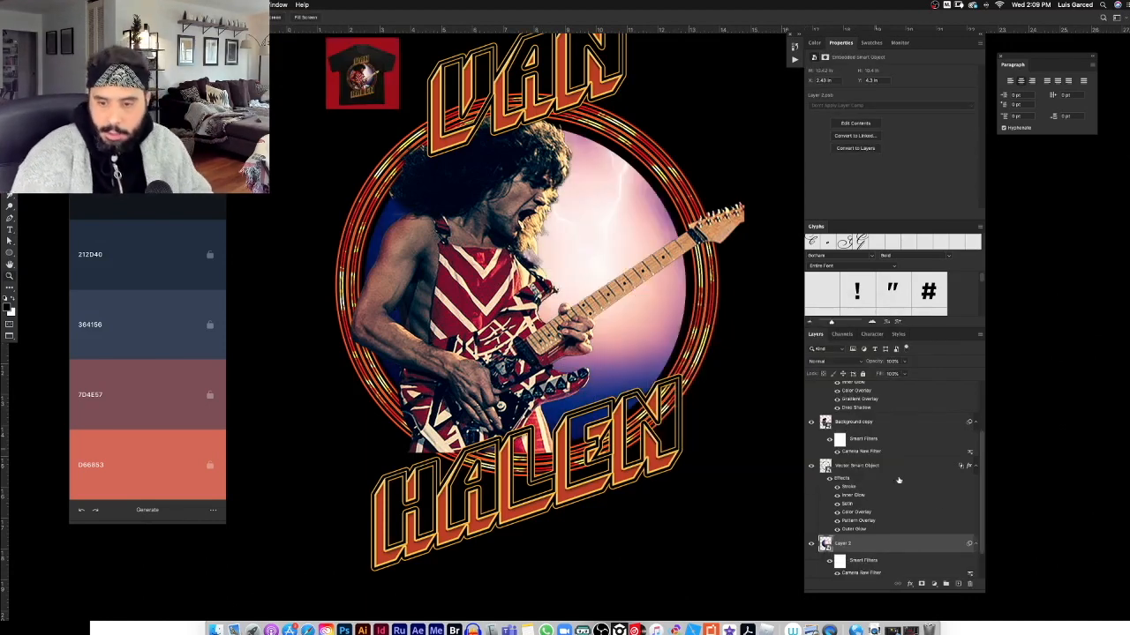
pyautogui.scroll(-2, 979, 527)
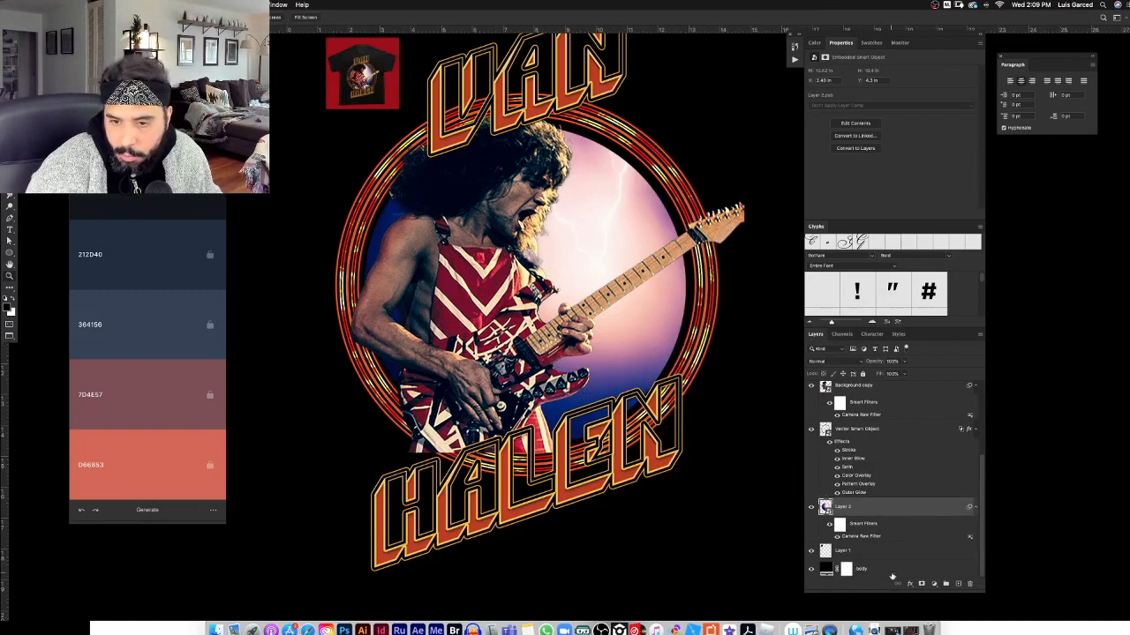
# Add a new empty layer directly above Layer 2 and choose a cloud-shaped brush for painting on it.
pyautogui.click(934, 584)
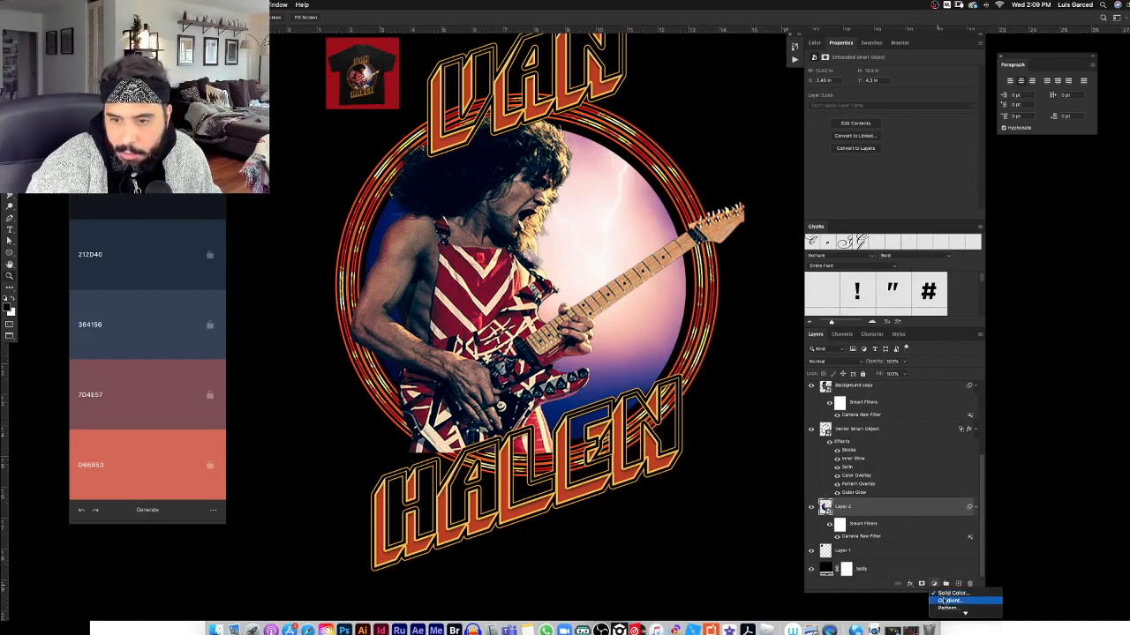
pyautogui.click(920, 531)
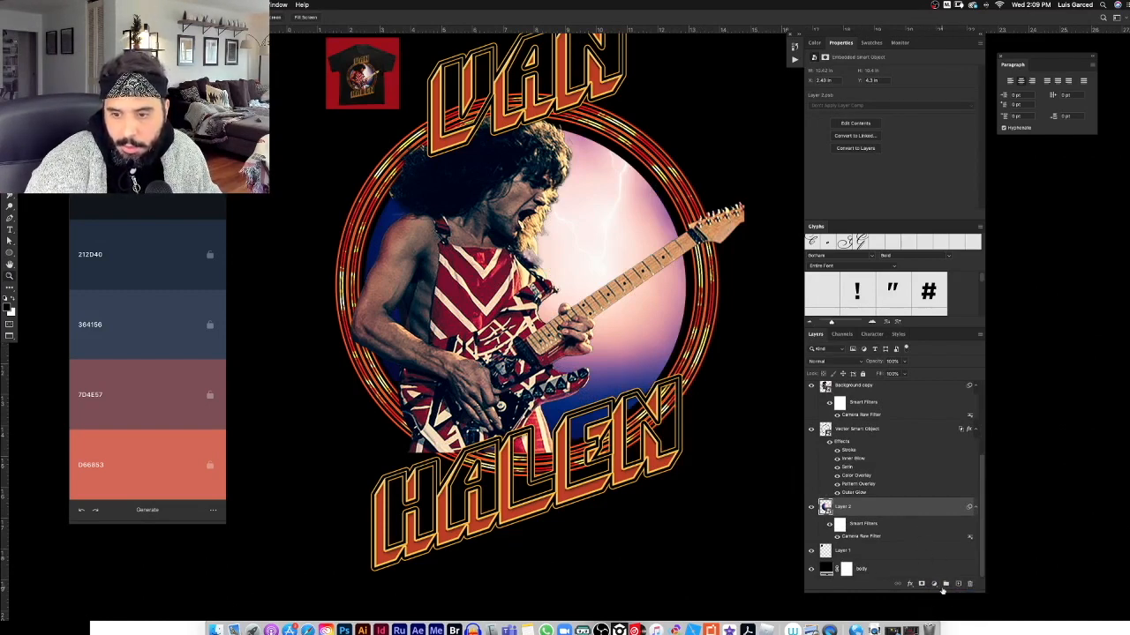
pyautogui.click(958, 585)
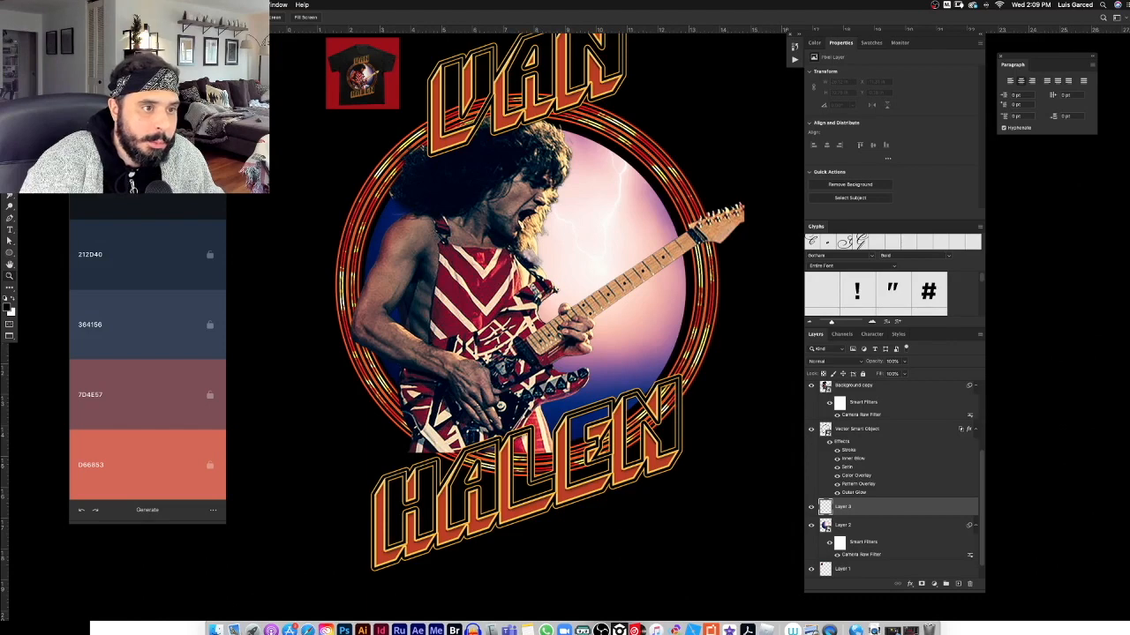
pyautogui.press('b')
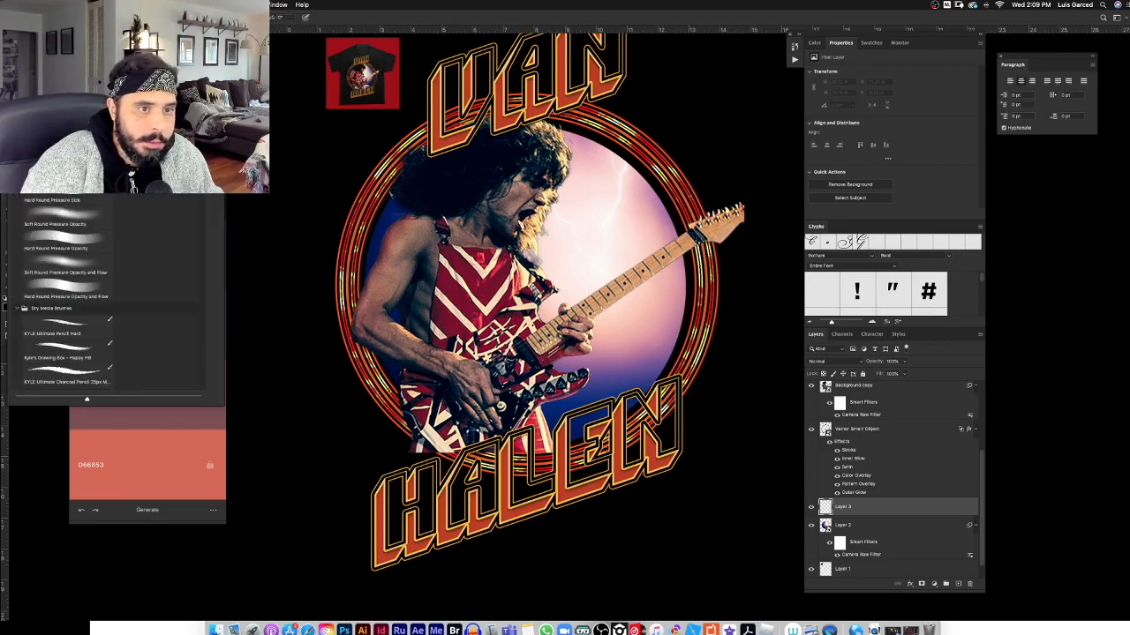
pyautogui.scroll(-10, 196, 277)
pyautogui.scroll(-2, 196, 278)
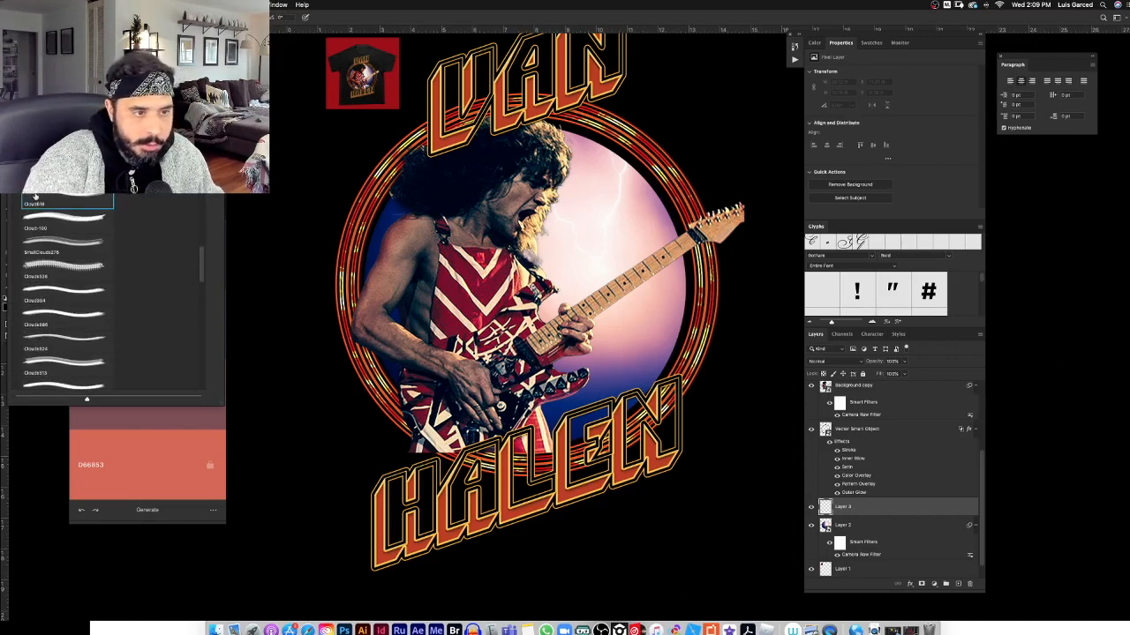
pyautogui.click(64, 201)
# Stamp a large white cloud behind the guitar in the circle's lower right and undo the extra cloud stamped over the left of the ring.
pyautogui.press(']')
pyautogui.press(']')
pyautogui.press(']')
pyautogui.press(']')
pyautogui.press(']')
pyautogui.press(']')
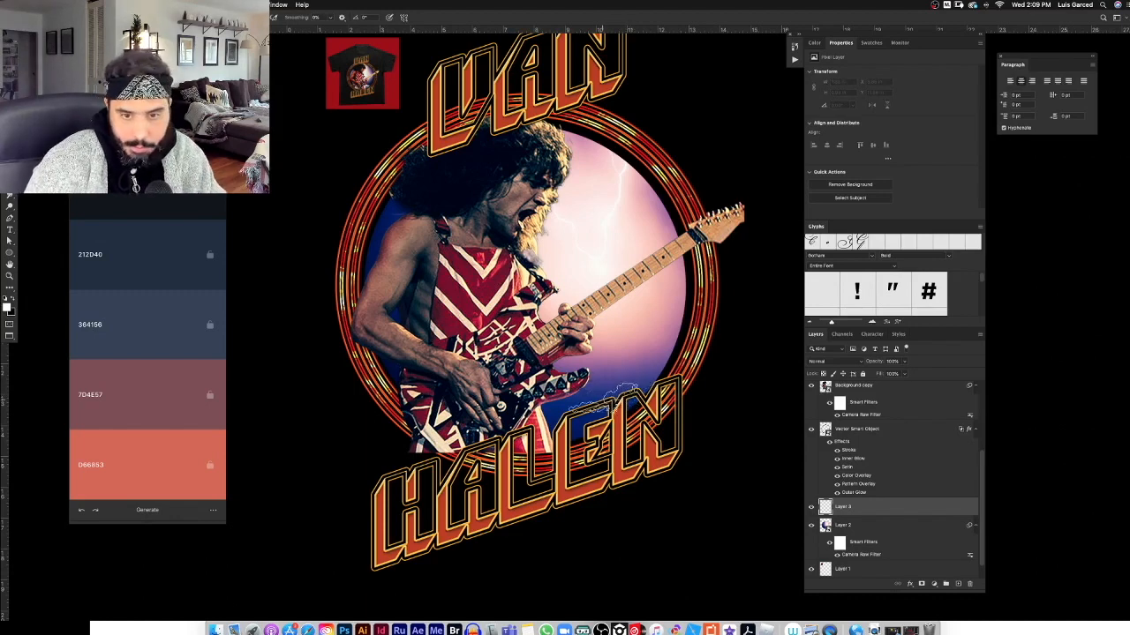
pyautogui.click(636, 353)
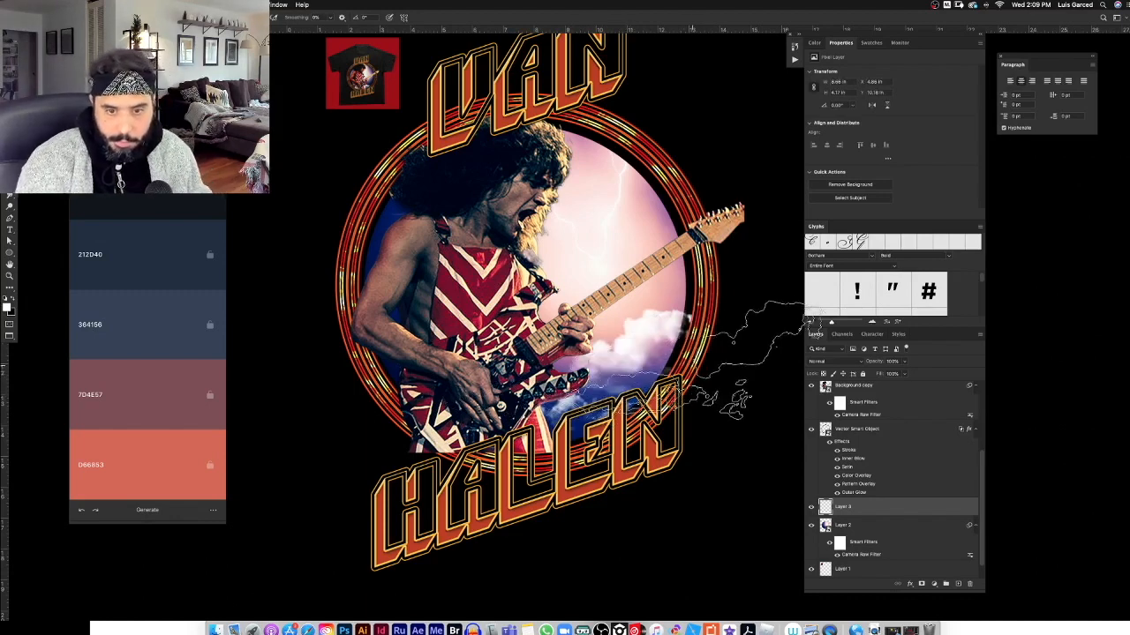
pyautogui.click(348, 380)
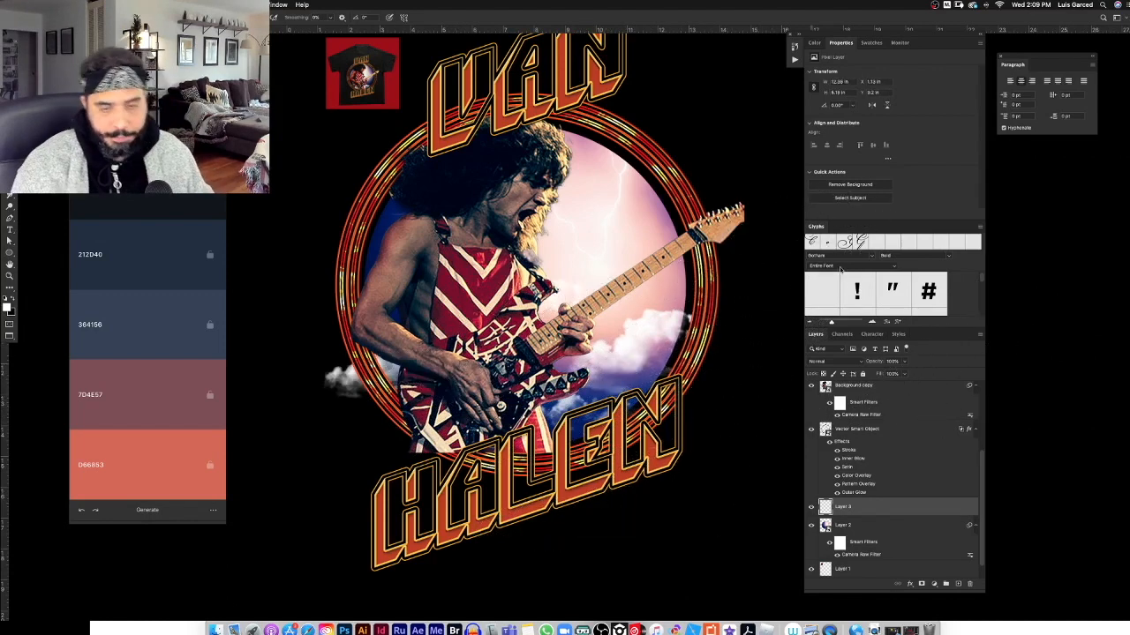
pyautogui.press('super+z')
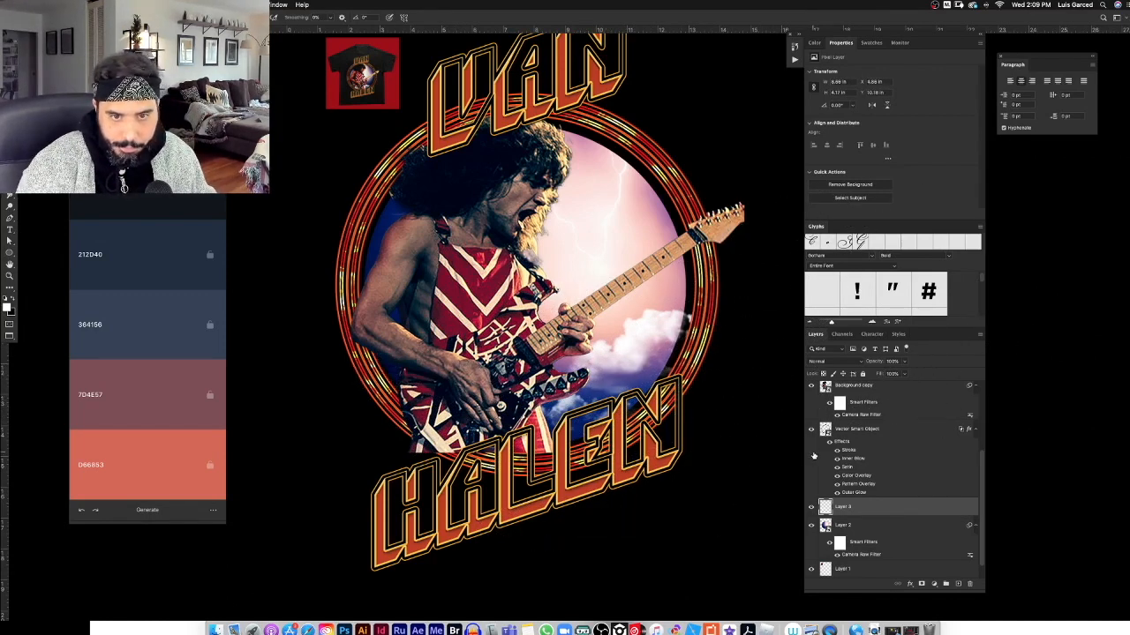
# Clip the cloud layer to the lightning circle on Layer 2 so no cloud spills over the ring.
pyautogui.press('z')
pyautogui.moveTo(375, 63); pyautogui.dragTo(353, 88)
pyautogui.moveTo(617, 215); pyautogui.dragTo(637, 276)
pyautogui.click(869, 525)
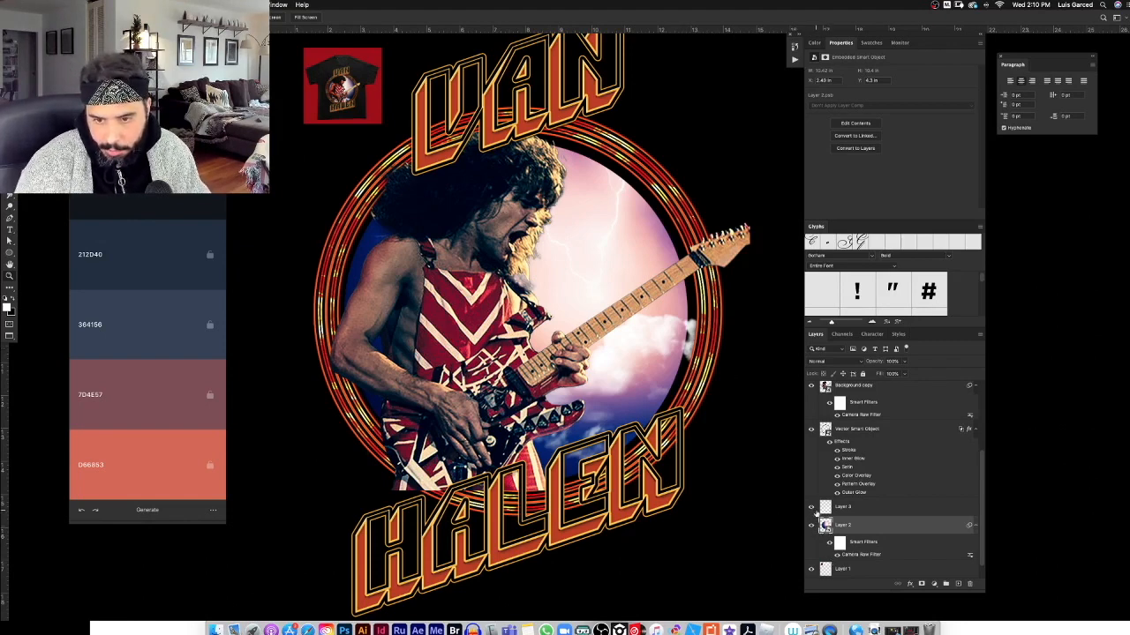
pyautogui.keyDown('alt'); pyautogui.click(876, 514); pyautogui.keyUp('alt')
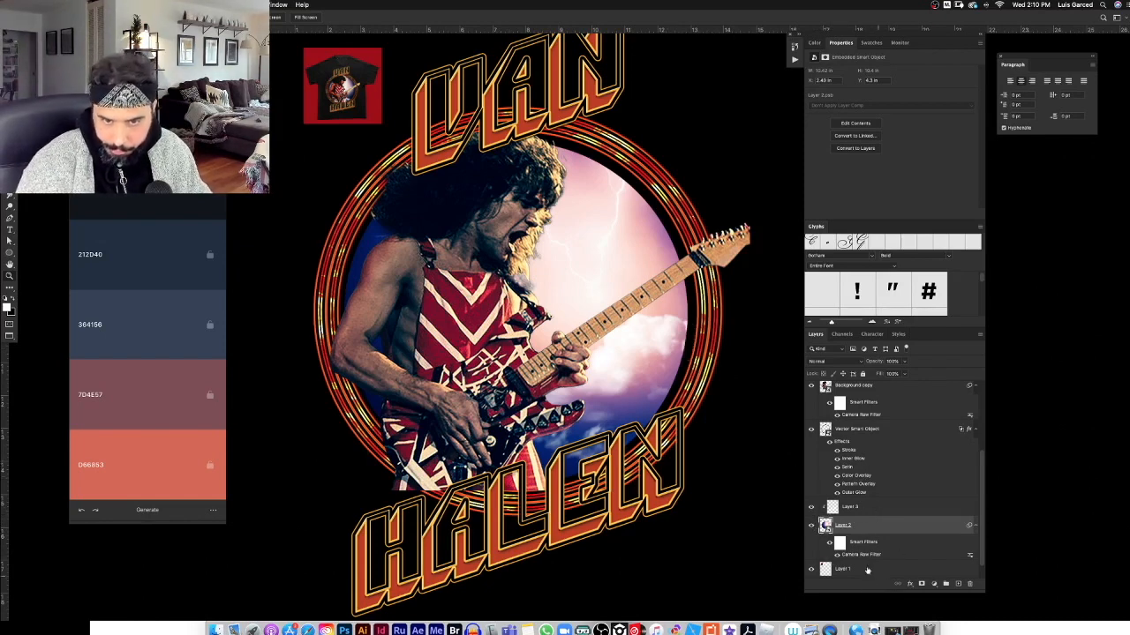
# Compare the clouds and circle edge on the reference T-shirt with the clipped clouds in the design.
pyautogui.keyDown('alt'); pyautogui.click(714, 390); pyautogui.keyUp('alt')
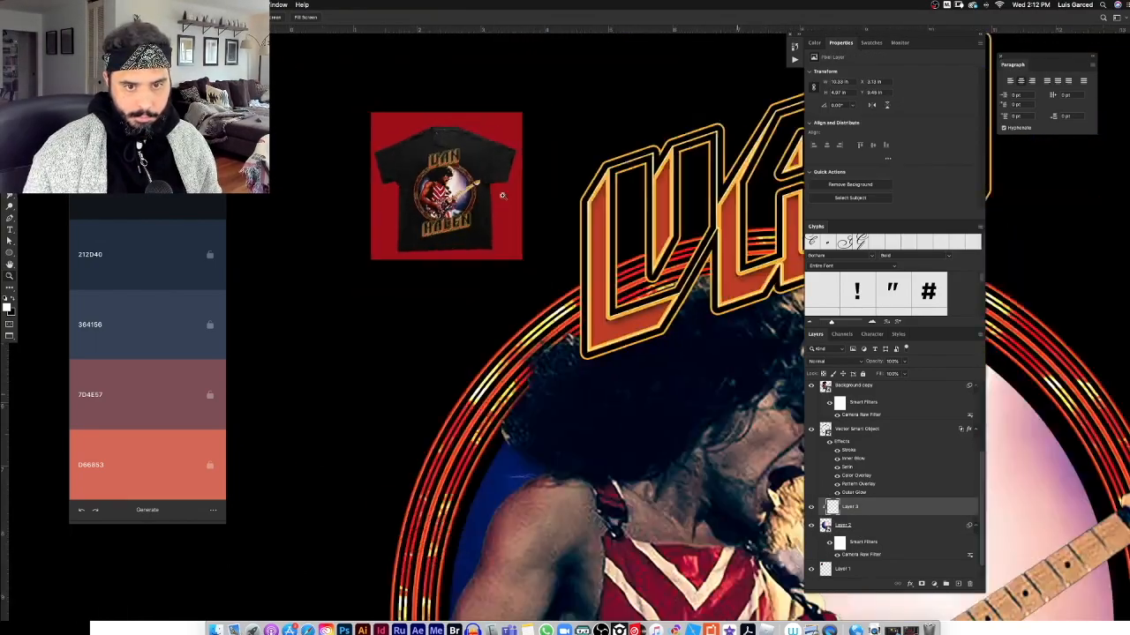
pyautogui.keyDown('alt'); pyautogui.click(501, 195); pyautogui.keyUp('alt')
pyautogui.scroll(-5, 584, 352)
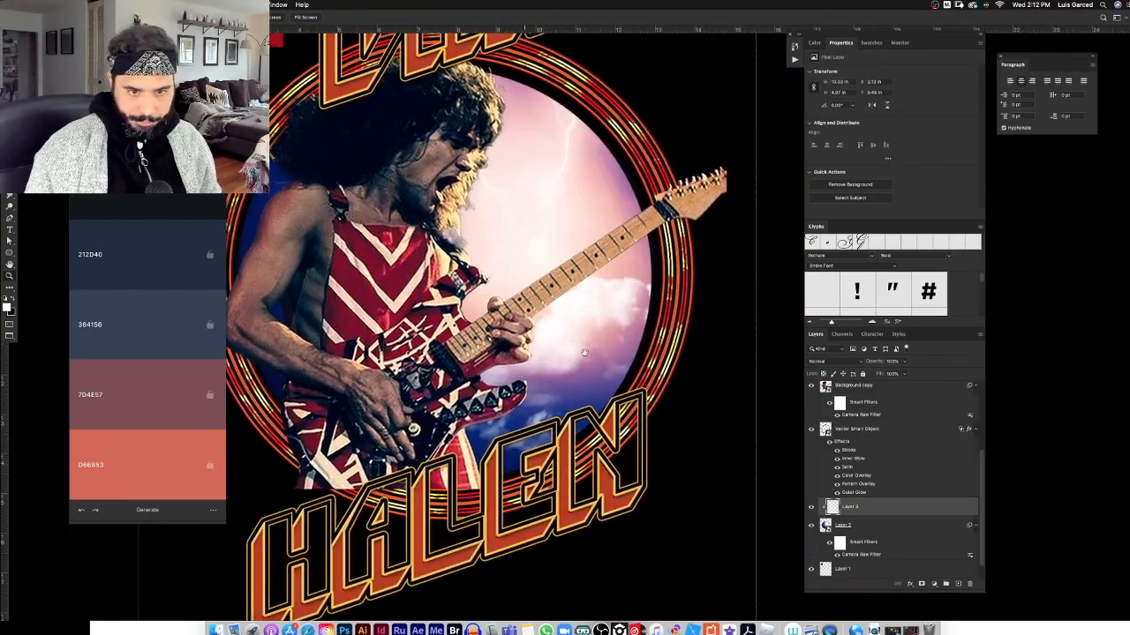
pyautogui.scroll(-5, 583, 352)
pyautogui.scroll(5, 550, 351)
pyautogui.scroll(-3, 622, 410)
pyautogui.scroll(3, 609, 223)
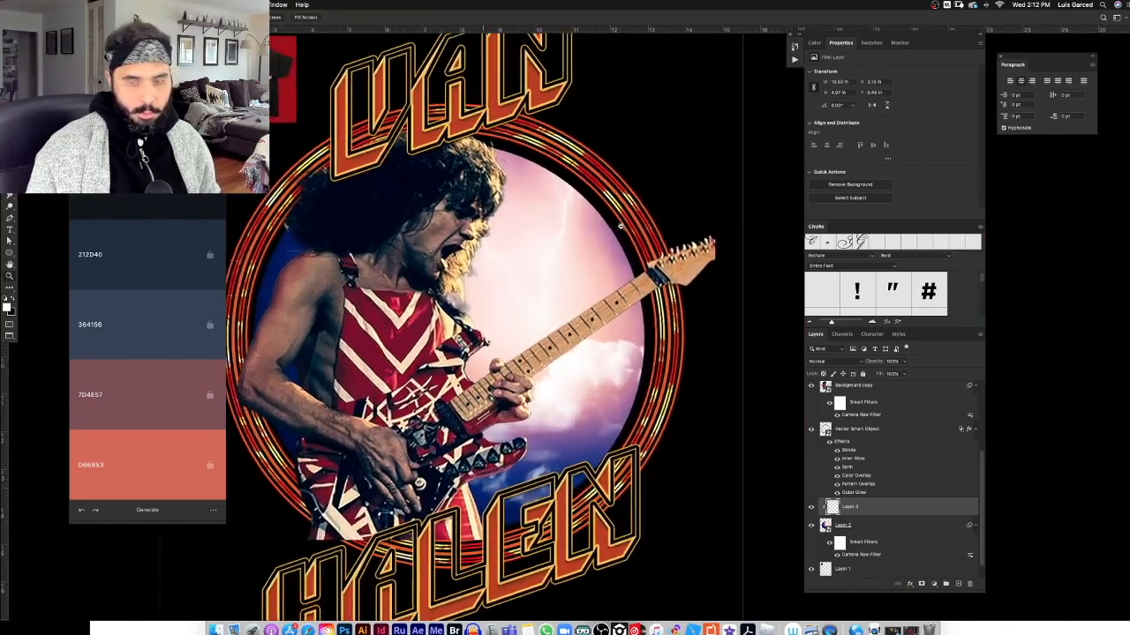
# Select the lightning background on Layer 2, scale it down to about 10.16 in wide, and check its edge against the reference T-shirt.
pyautogui.rightClick(602, 241)
pyautogui.click(618, 242)
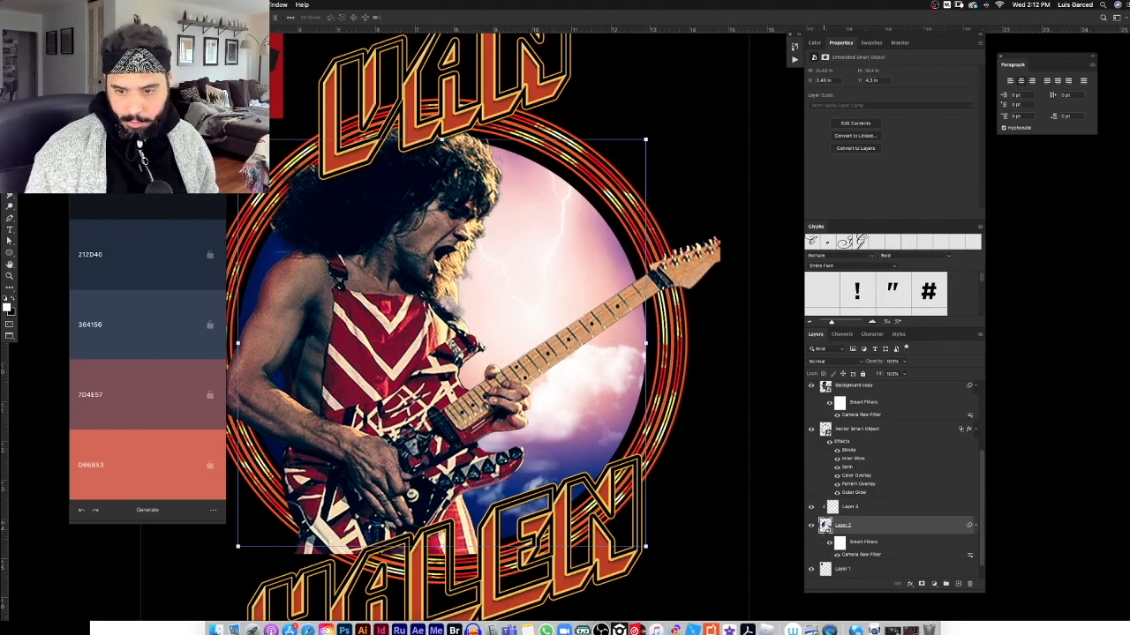
pyautogui.scroll(-3, 615, 256)
pyautogui.moveTo(507, 363); pyautogui.dragTo(560, 363)
pyautogui.moveTo(408, 231); pyautogui.dragTo(489, 231)
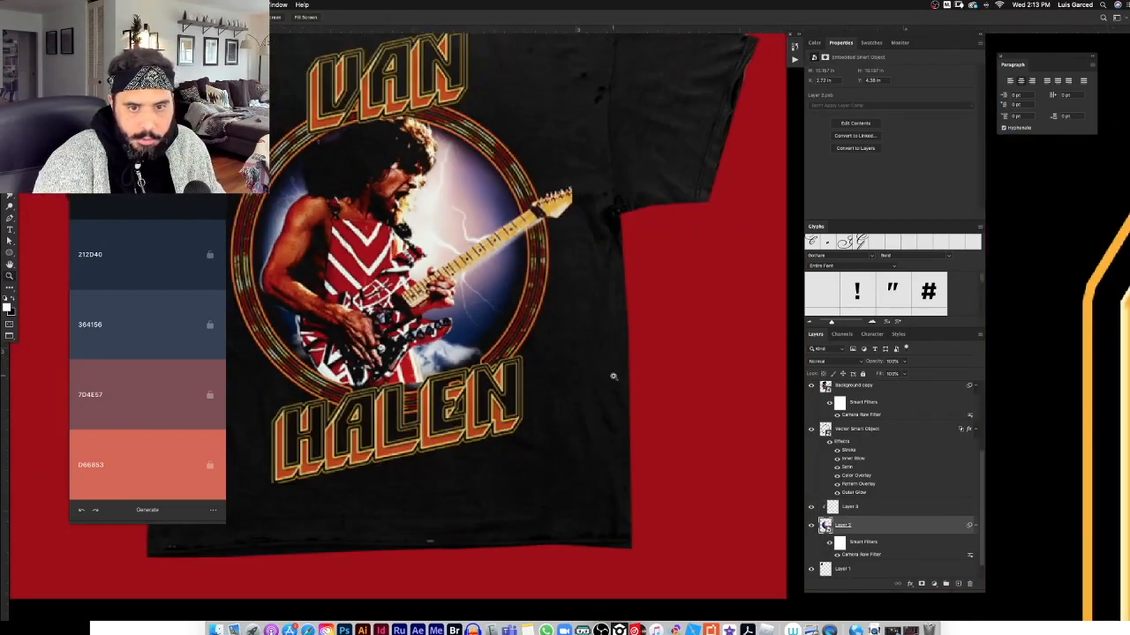
pyautogui.moveTo(612, 376); pyautogui.dragTo(504, 376)
pyautogui.moveTo(829, 533); pyautogui.dragTo(681, 397)
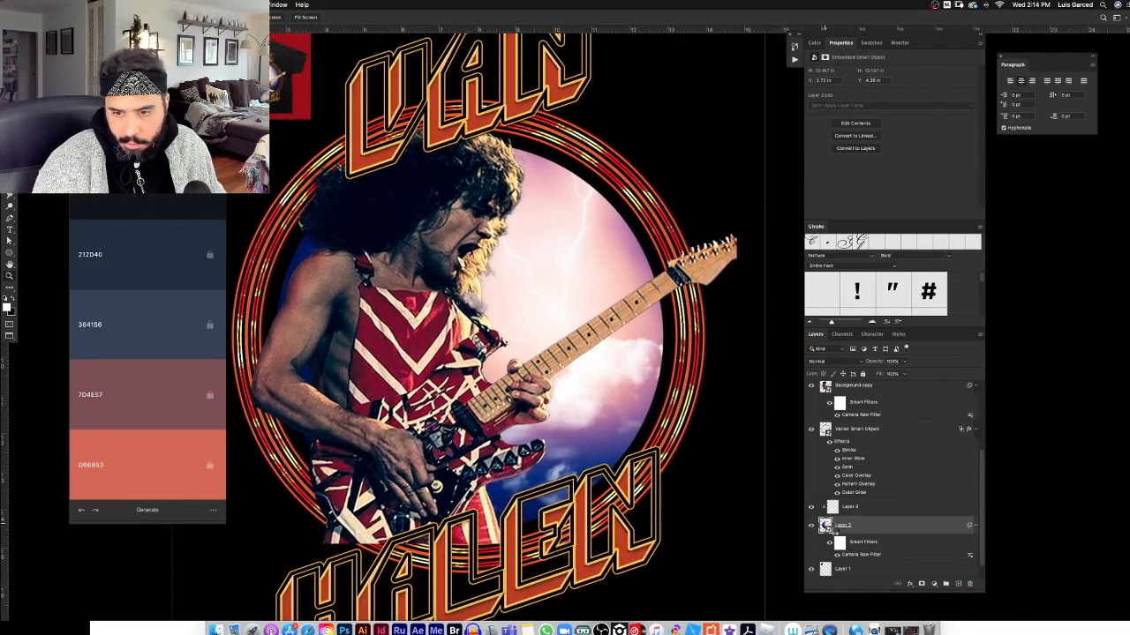
# Open the contents of the Layer 2 smart object and strongly feather its circular layer mask.
pyautogui.doubleClick(825, 526)
pyautogui.click(848, 391)
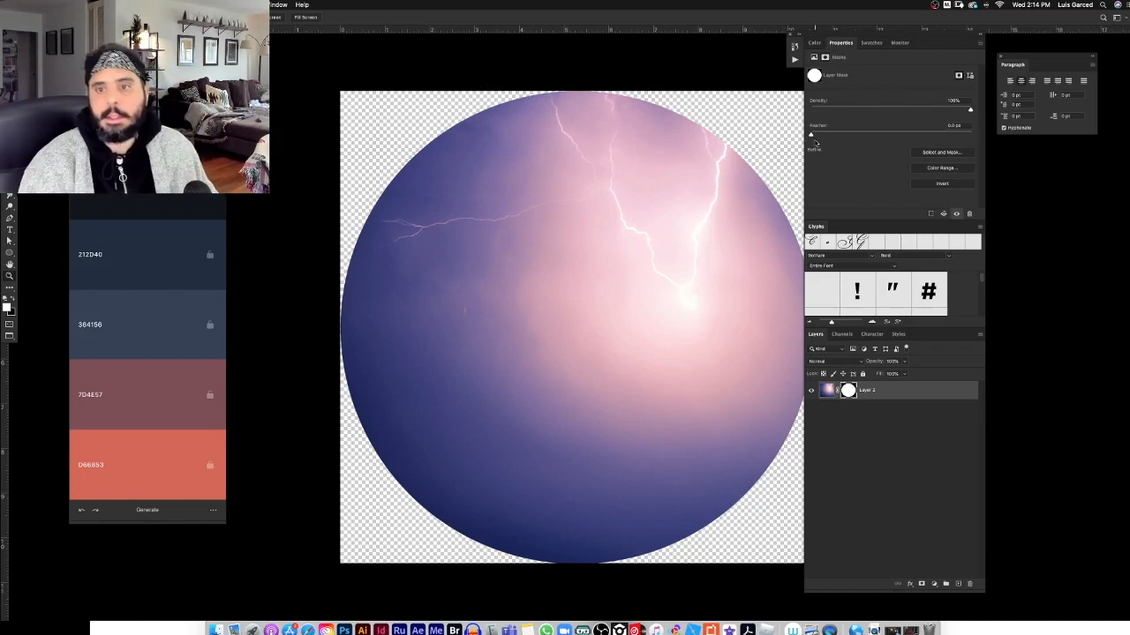
pyautogui.moveTo(813, 135); pyautogui.dragTo(914, 135)
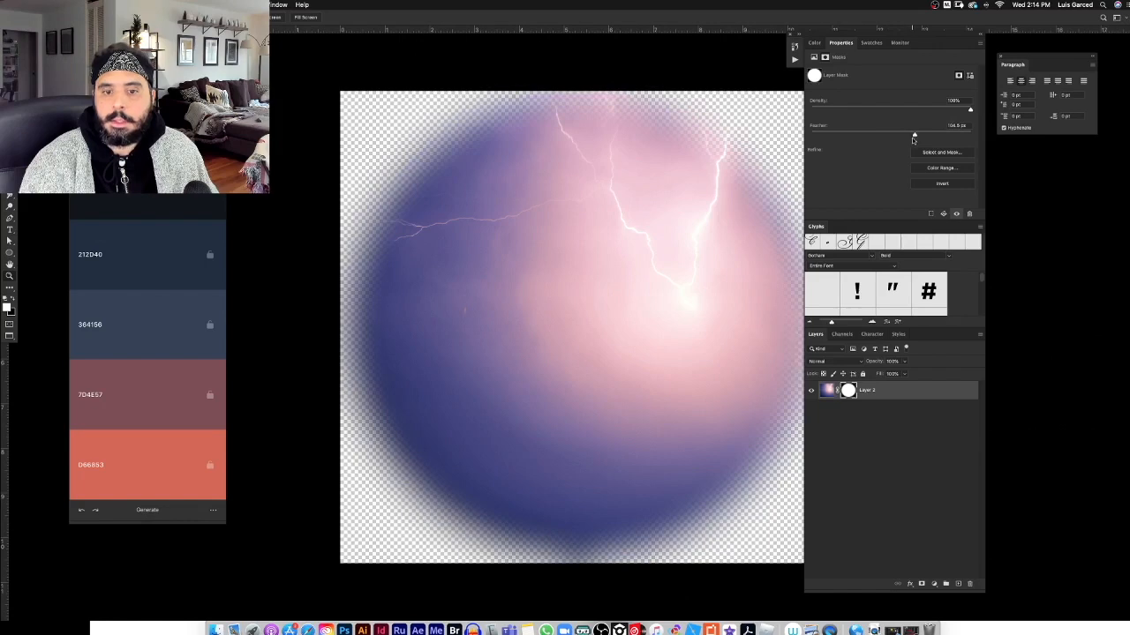
pyautogui.moveTo(916, 136); pyautogui.dragTo(920, 137)
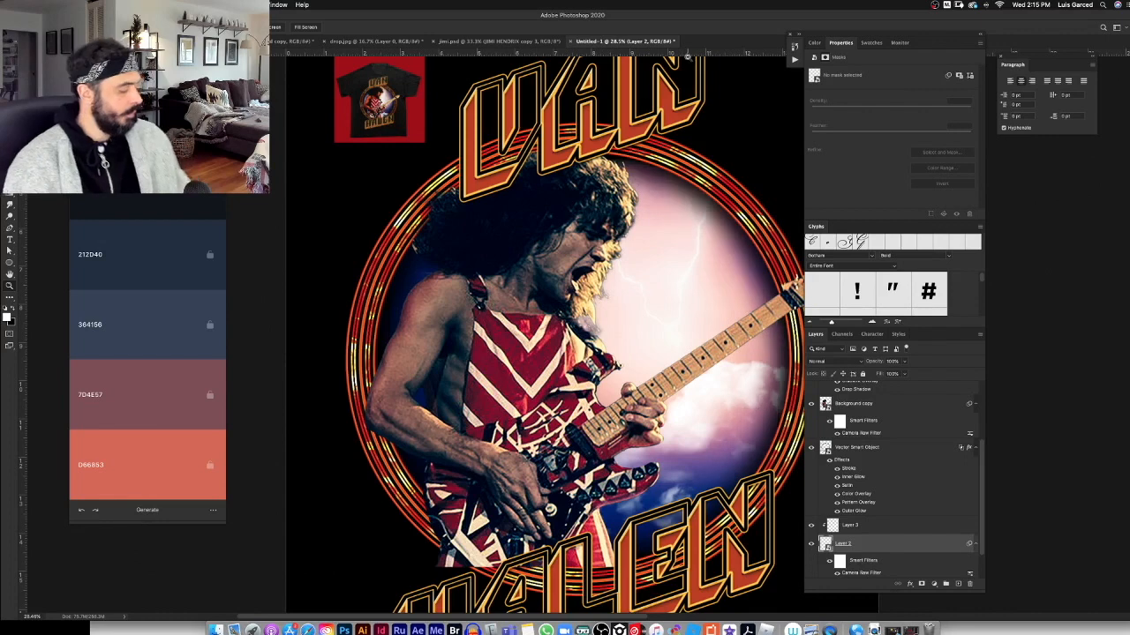
# Scale the feathered lightning background up to about 11 in wide inside the ring and compare it with the reference T-shirt.
pyautogui.press('super+minus')
pyautogui.press('super+minus')
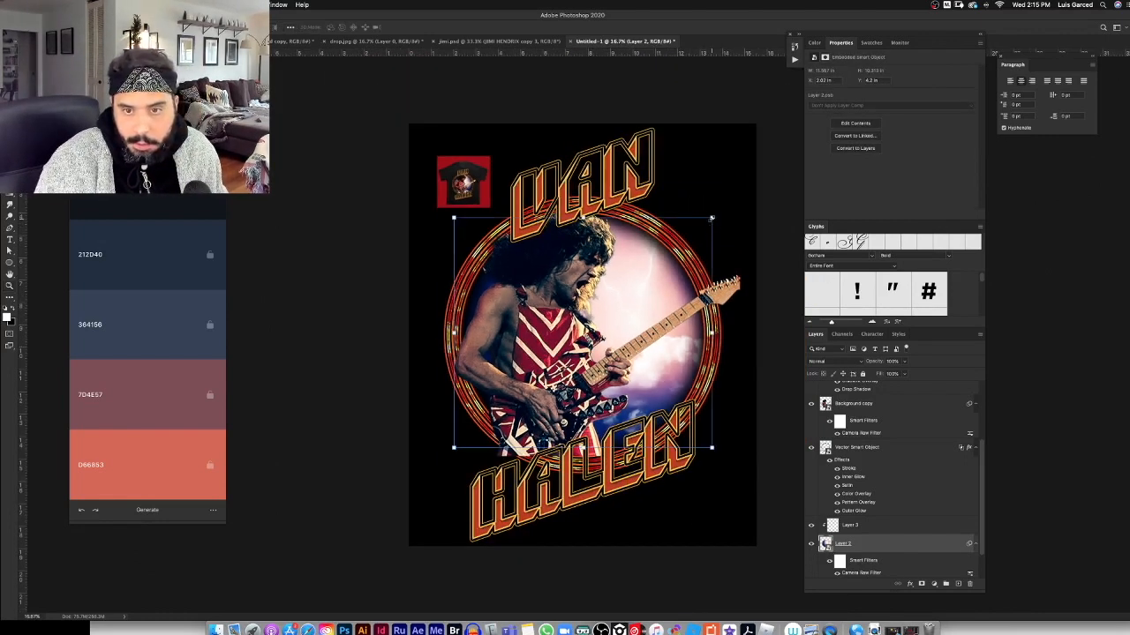
pyautogui.press('super+t')
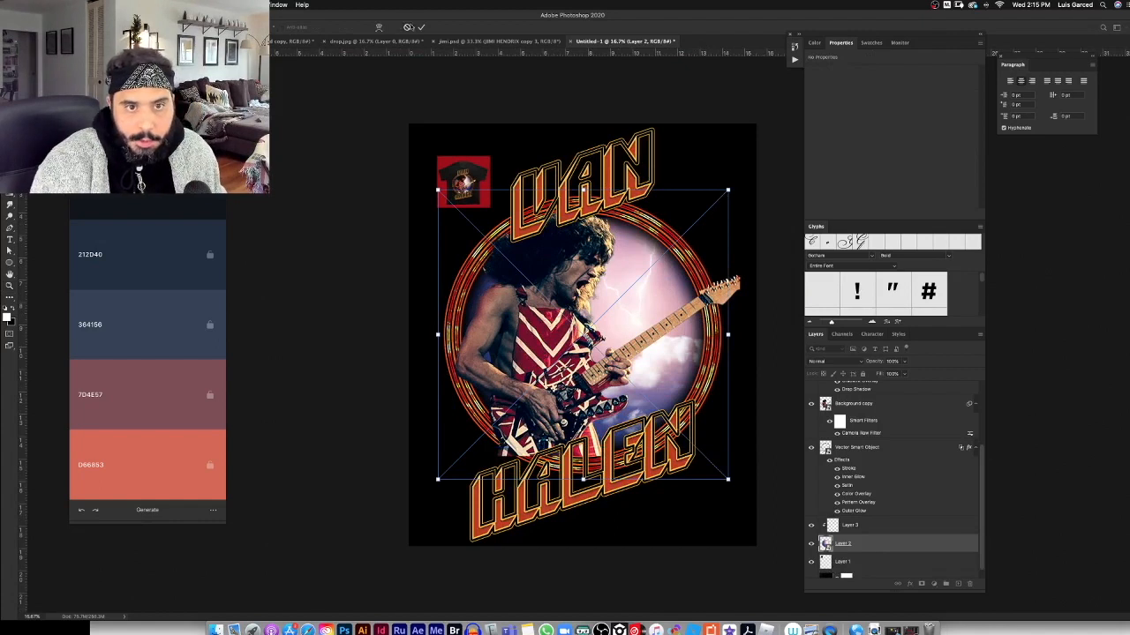
pyautogui.press('Return')
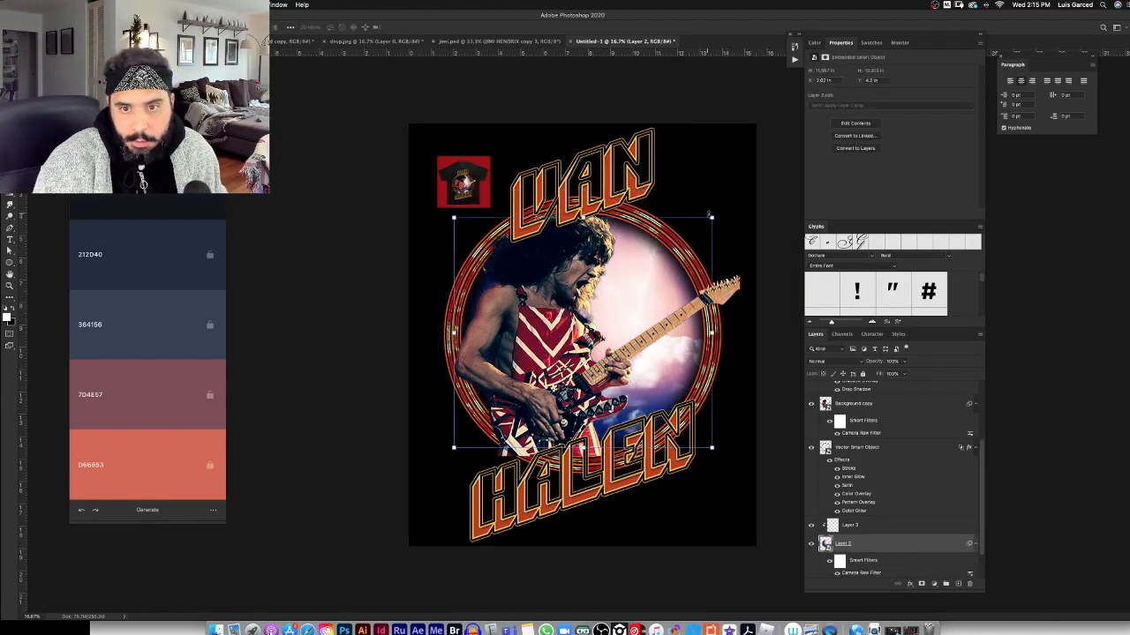
pyautogui.press('super+t')
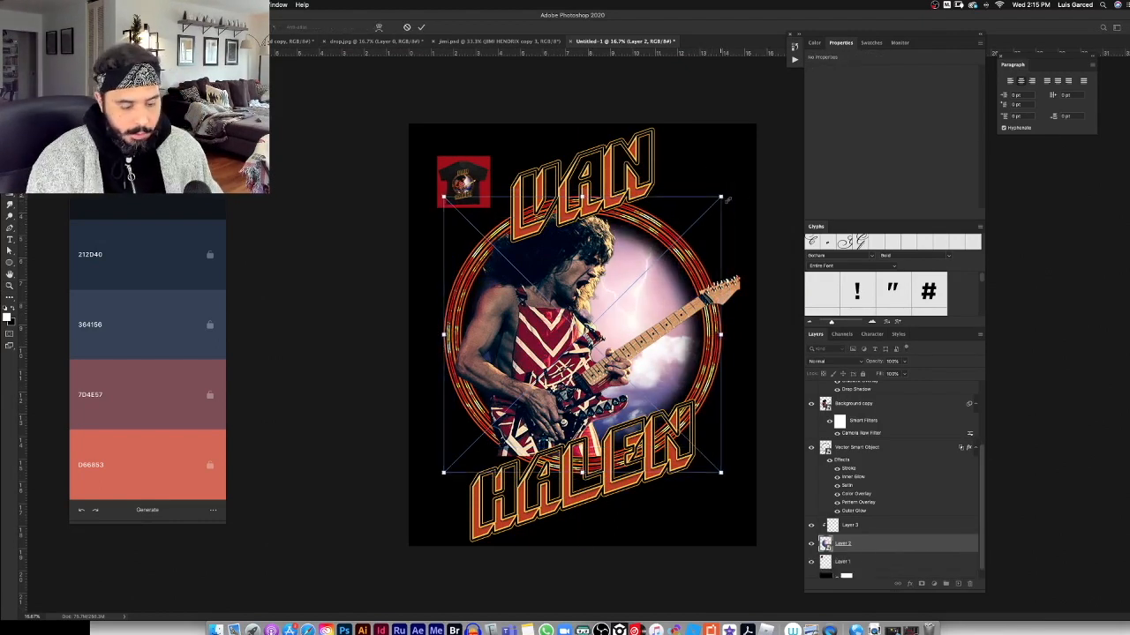
pyautogui.press('Return')
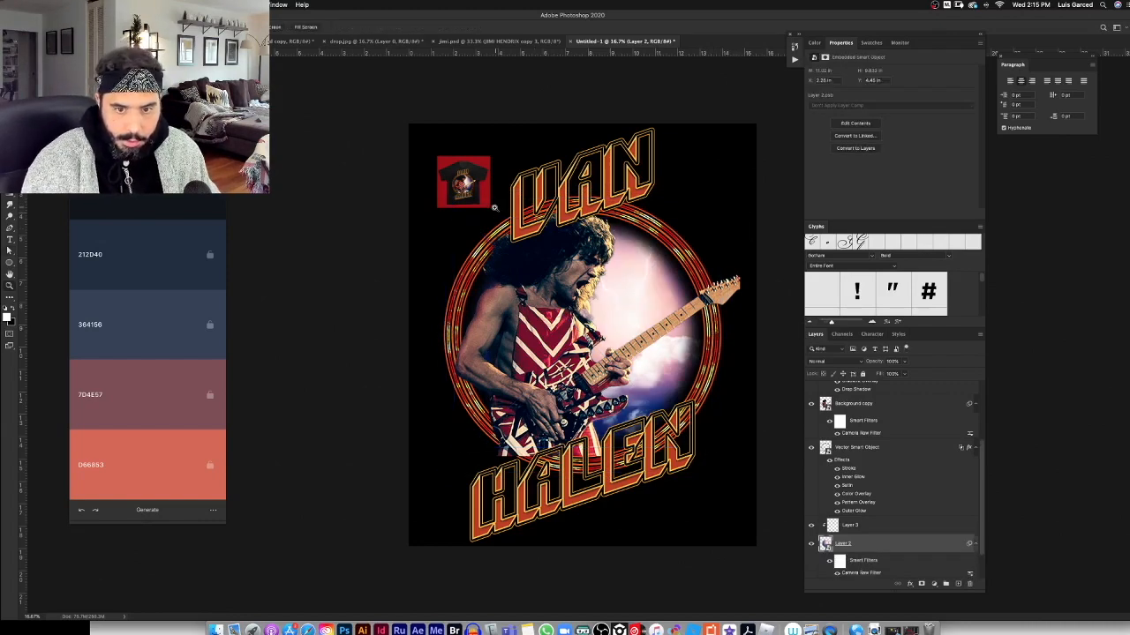
pyautogui.scroll(6, 463, 182)
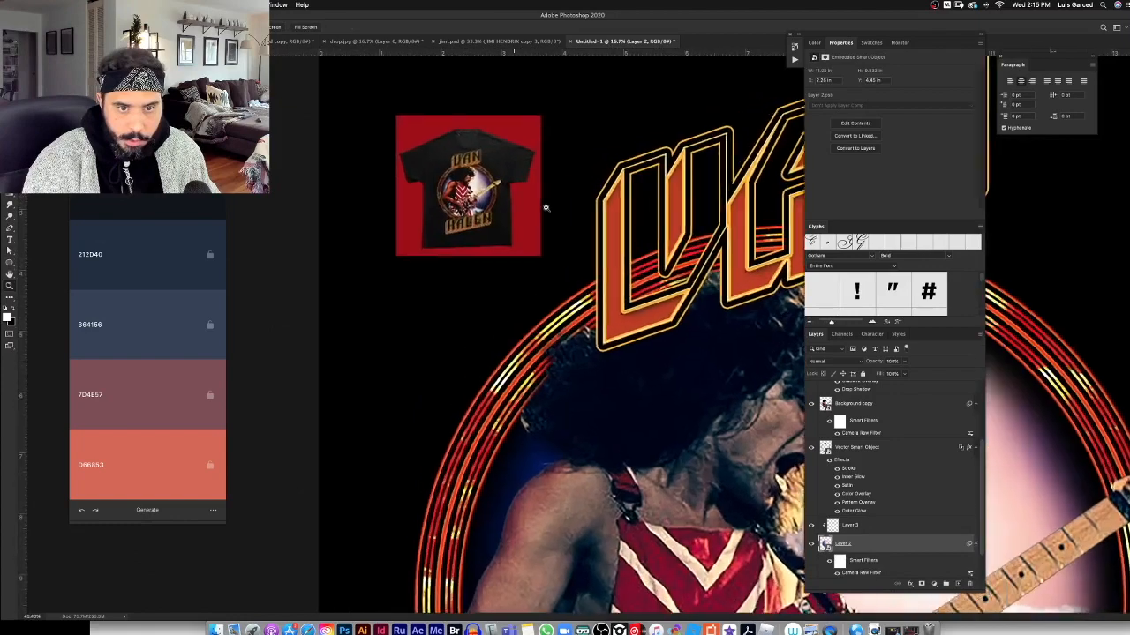
pyautogui.scroll(-2, 554, 188)
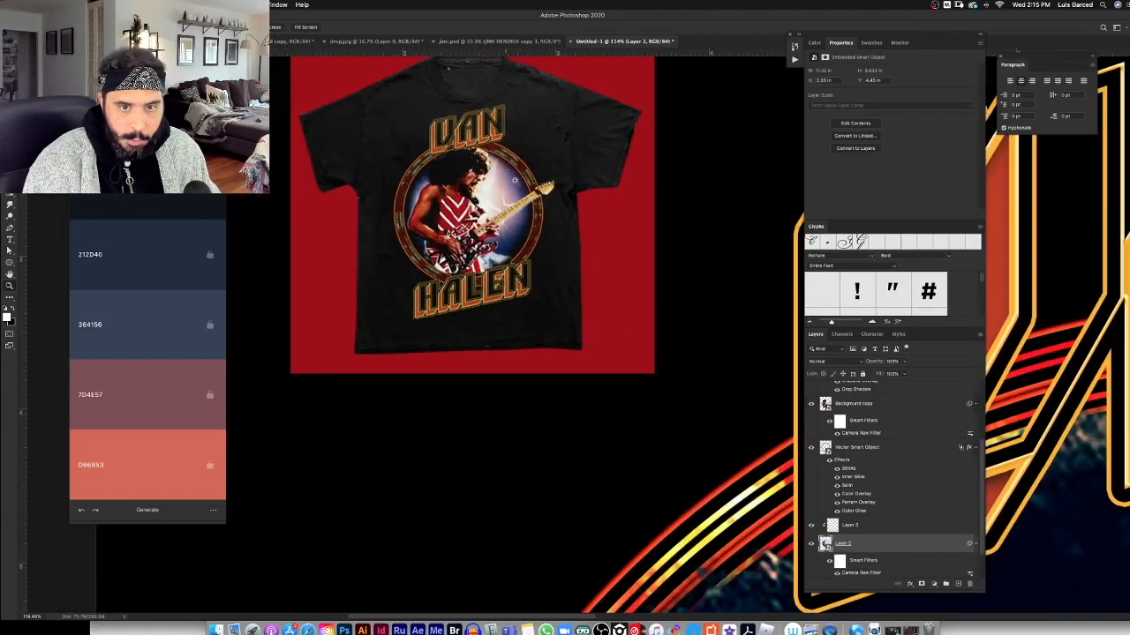
pyautogui.scroll(-5, 599, 253)
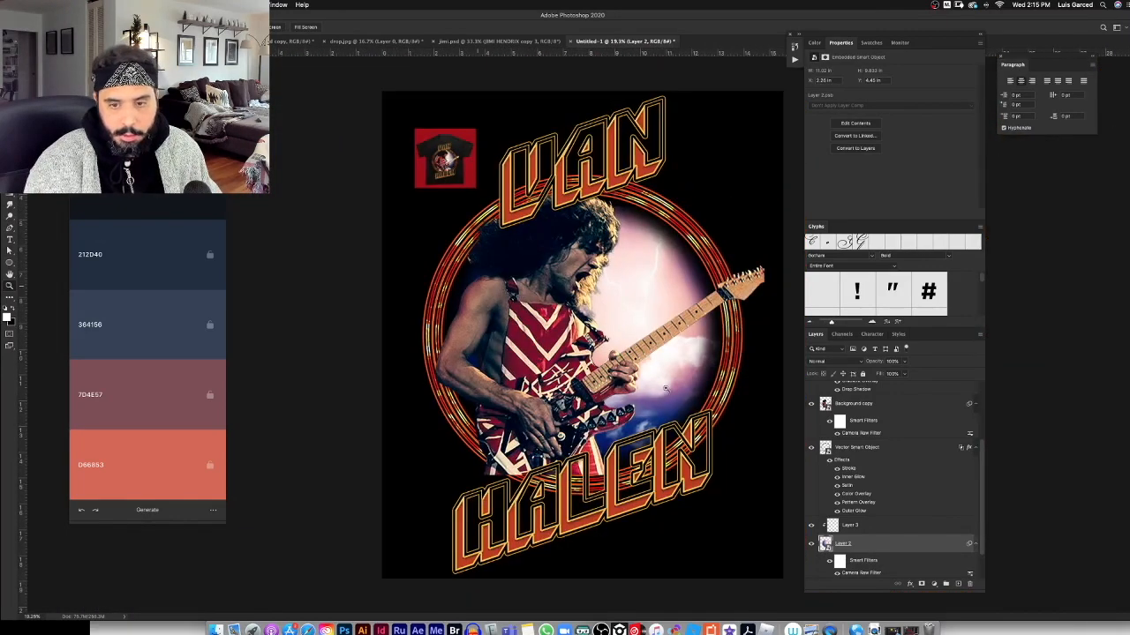
# Add a new empty layer above the cloud layer and sample the dark blue near the lower right of the lightning background.
pyautogui.click(833, 526)
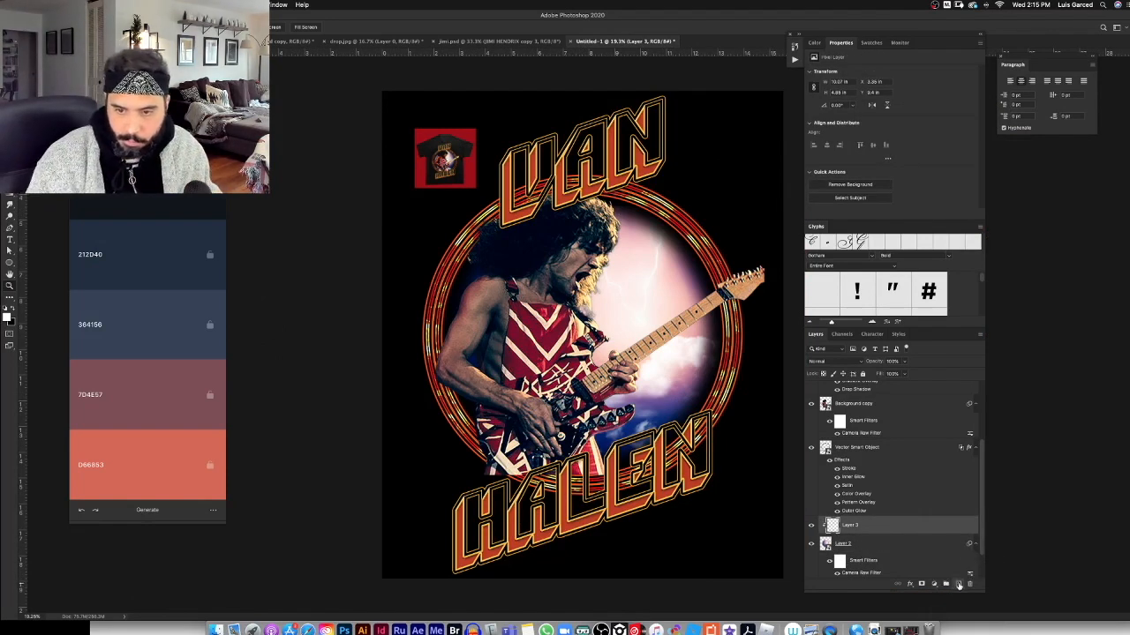
pyautogui.click(957, 584)
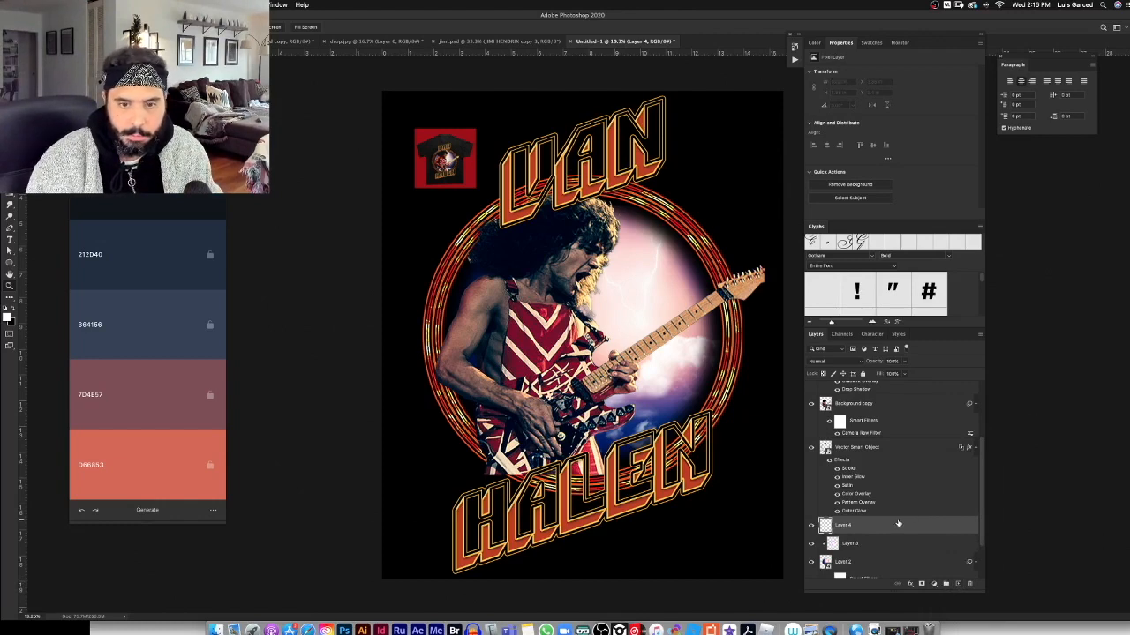
pyautogui.press('i')
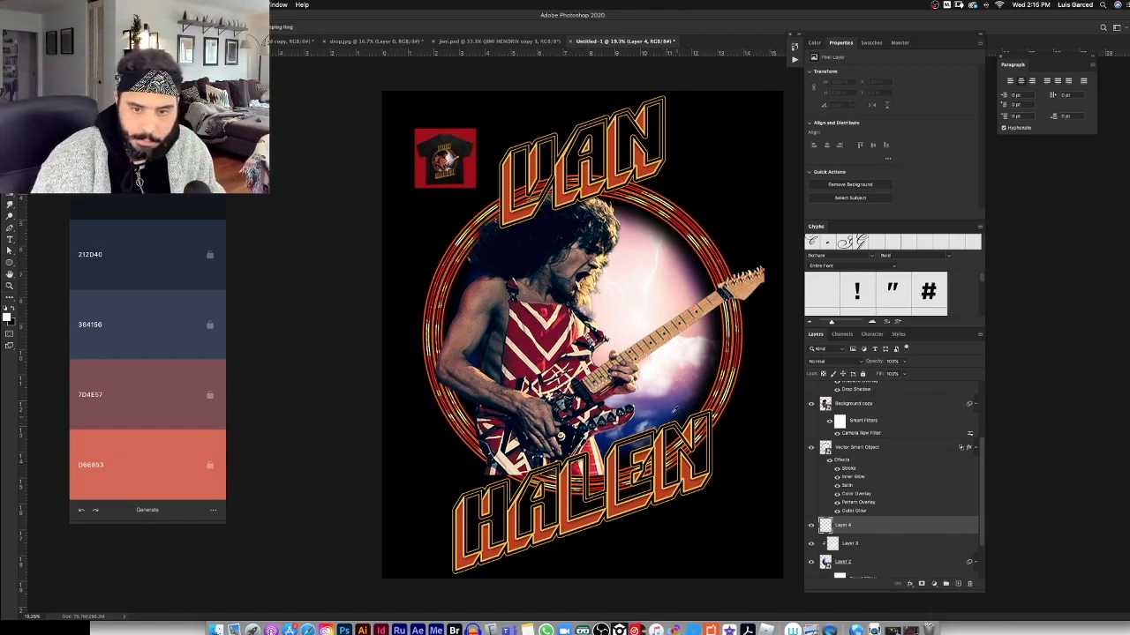
pyautogui.click(669, 410)
# Paint the sampled blue over the right side of the circle with a large soft brush and clip that layer to the lightning background.
pyautogui.press('b')
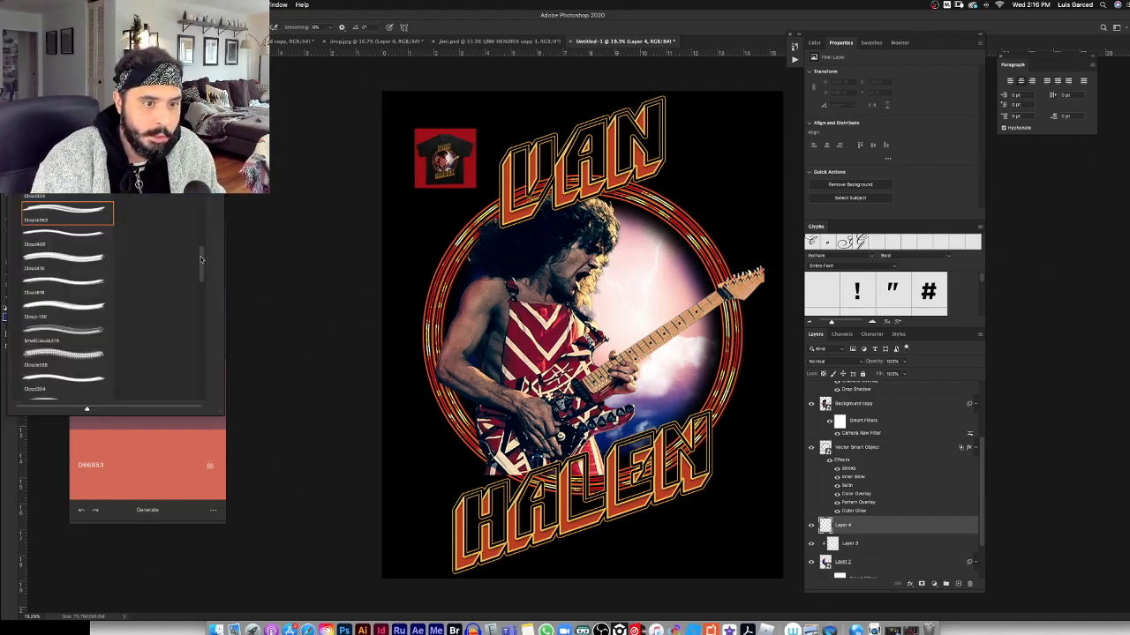
pyautogui.moveTo(202, 259); pyautogui.dragTo(201, 212)
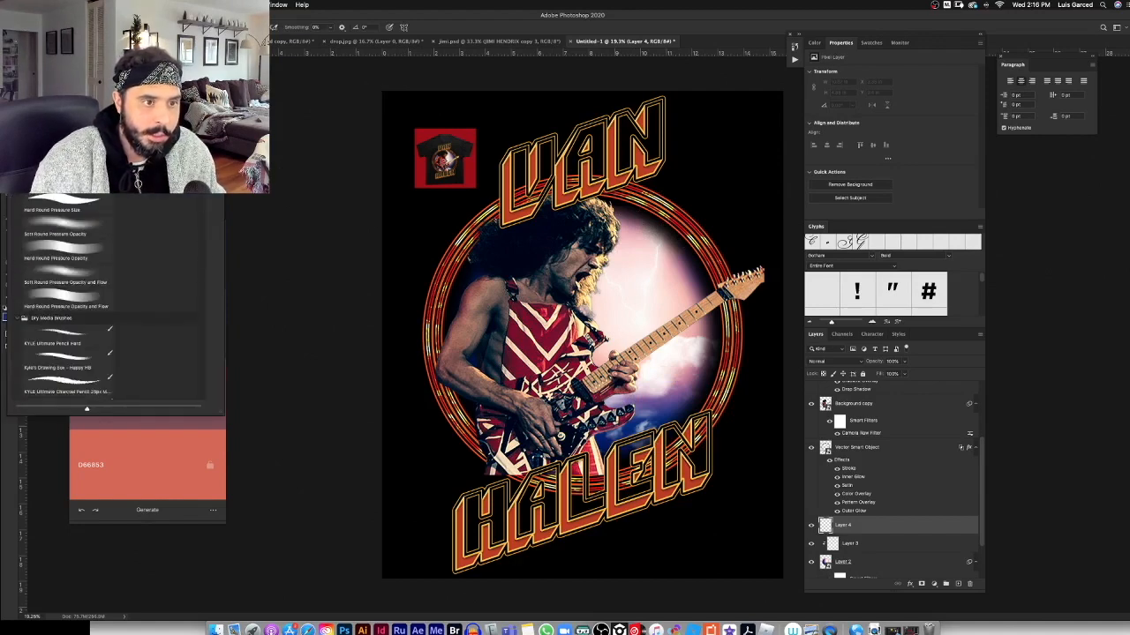
pyautogui.click(728, 313)
pyautogui.press('super+minus')
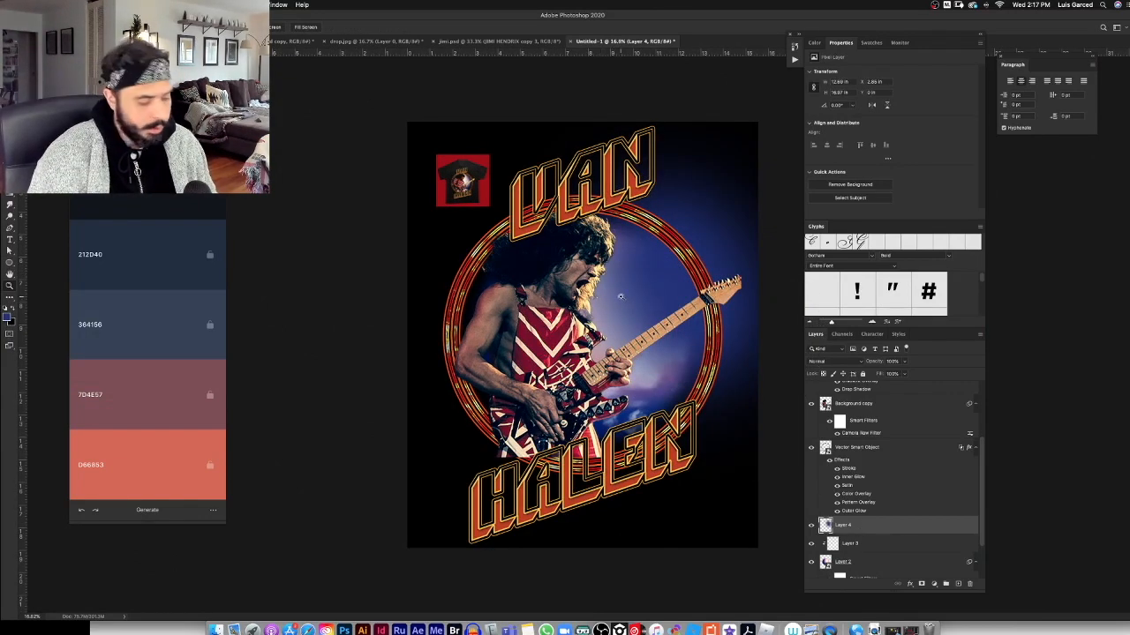
pyautogui.keyDown('alt'); pyautogui.click(882, 531); pyautogui.keyUp('alt')
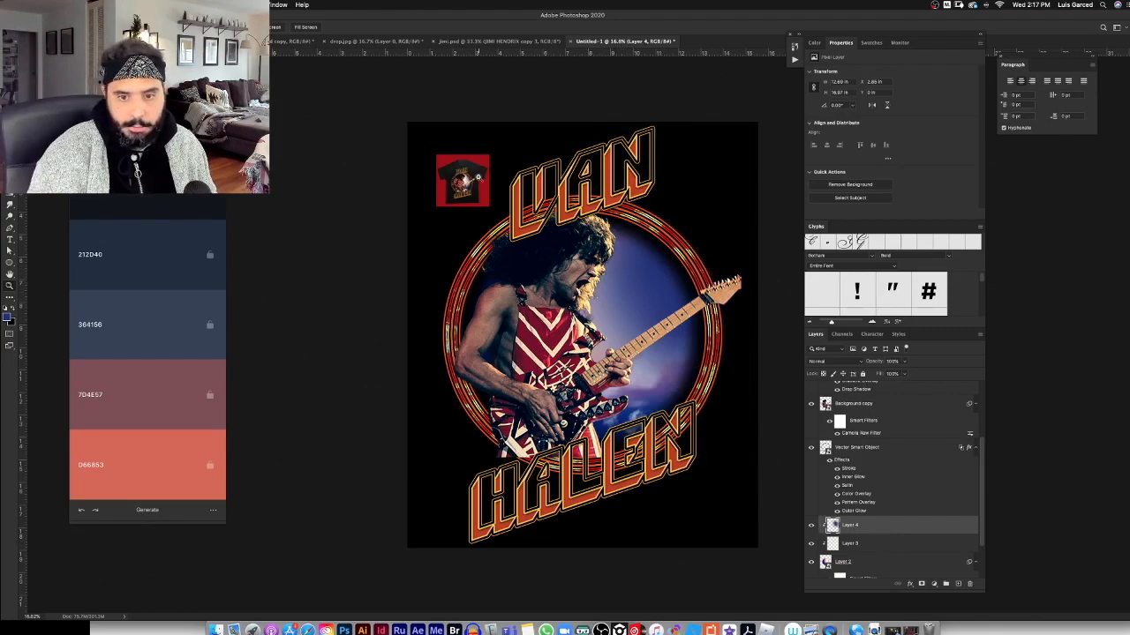
# Try stamping large white lightning bolts beside the guitarist's face on Layer 4 with a lightning brush.
pyautogui.press('super+plus')
pyautogui.press('super+minus')
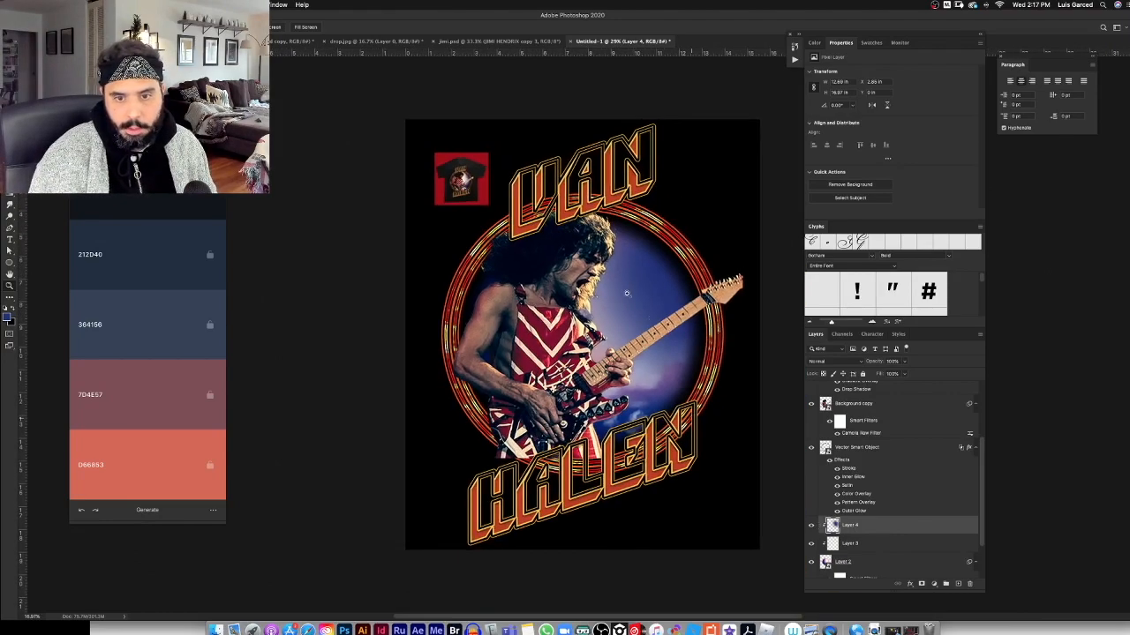
pyautogui.scroll(5, 530, 247)
pyautogui.scroll(-7, 530, 247)
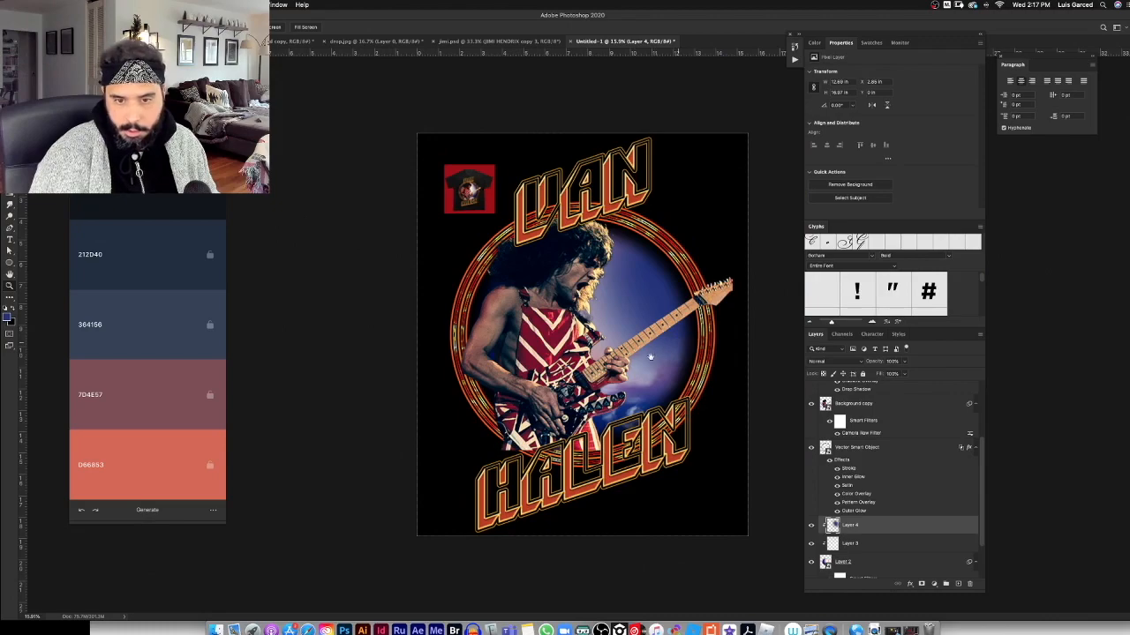
pyautogui.scroll(2, 565, 335)
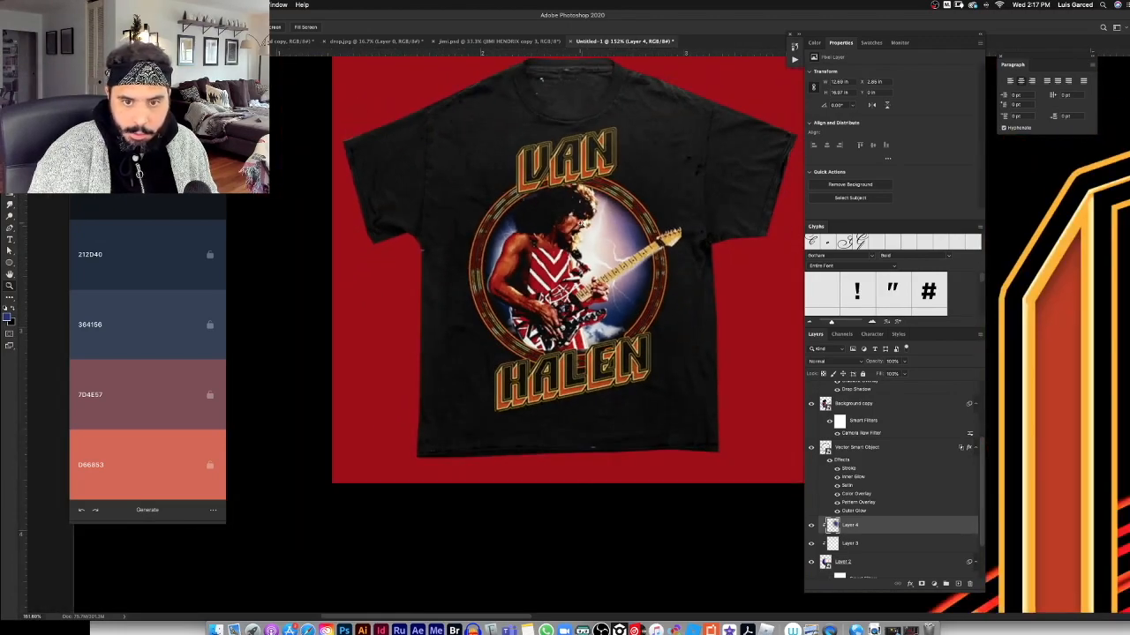
pyautogui.press('b')
pyautogui.rightClick(106, 241)
pyautogui.click(67, 200)
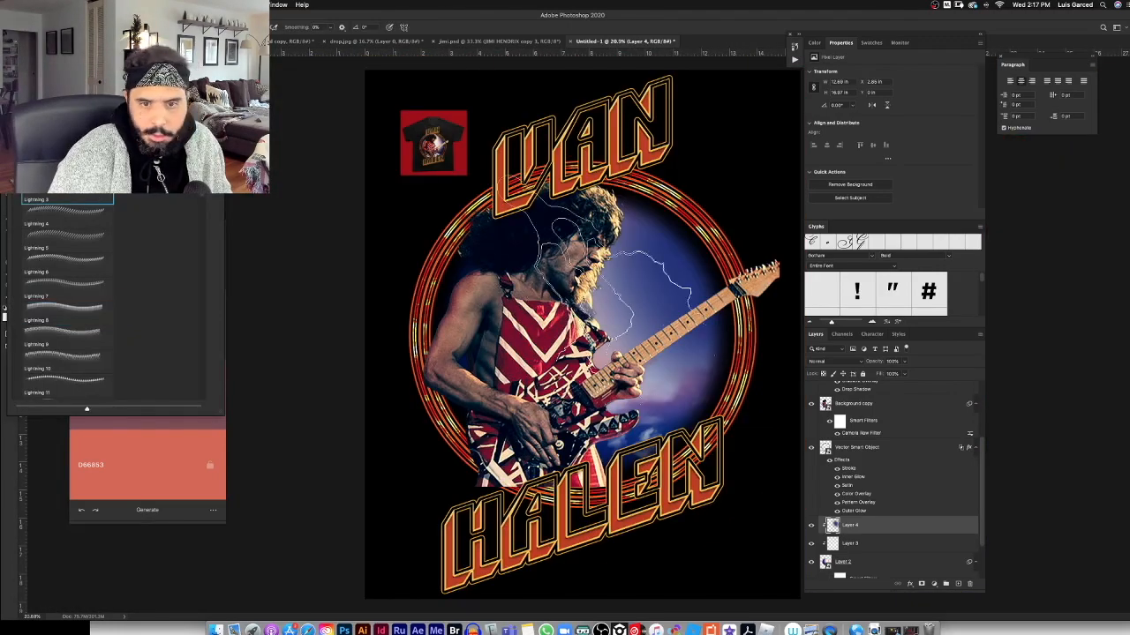
pyautogui.click(636, 309)
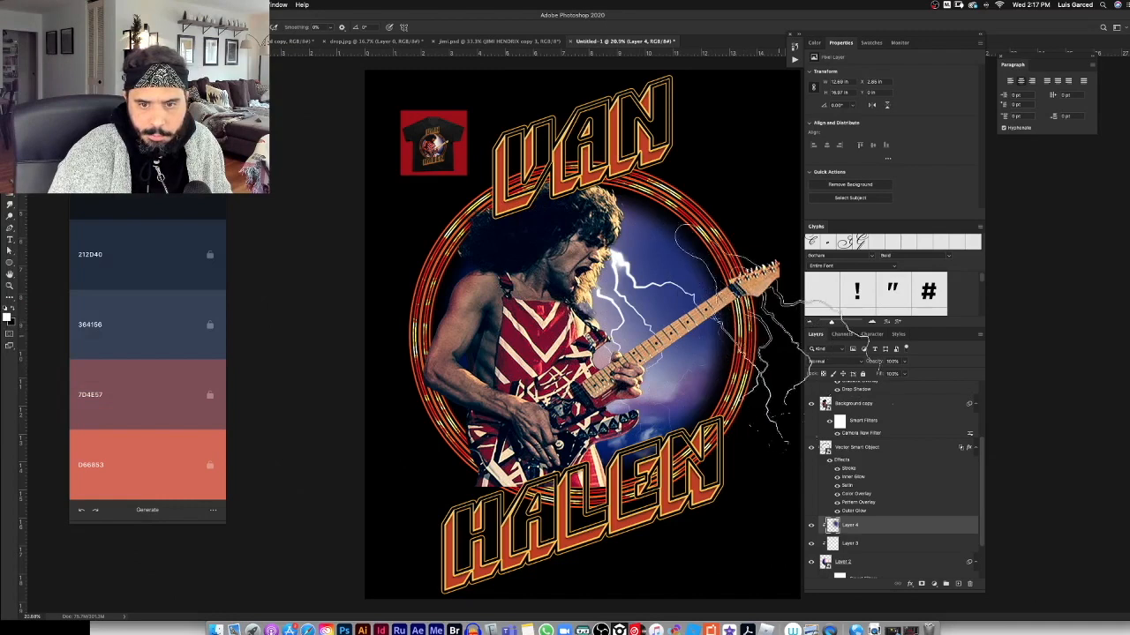
pyautogui.click(693, 336)
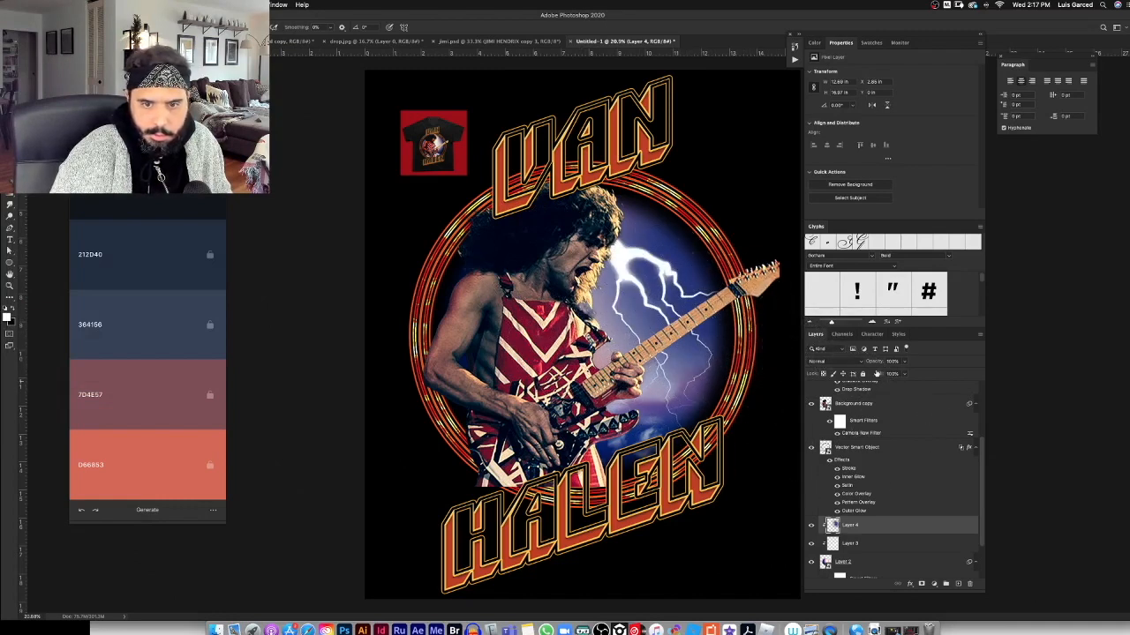
pyautogui.press('super+z')
# Stamp thinner white lightning bolts behind the guitarist and over the right side of the background on Layer 4.
pyautogui.rightClick(562, 252)
pyautogui.click(622, 280)
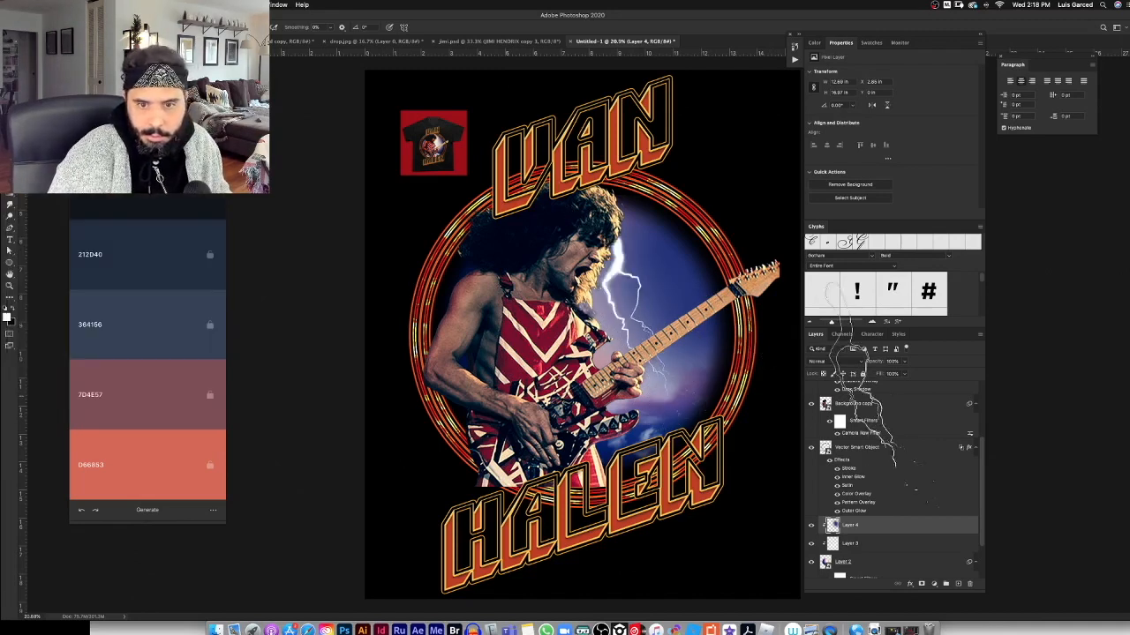
pyautogui.click(675, 283)
pyautogui.click(681, 319)
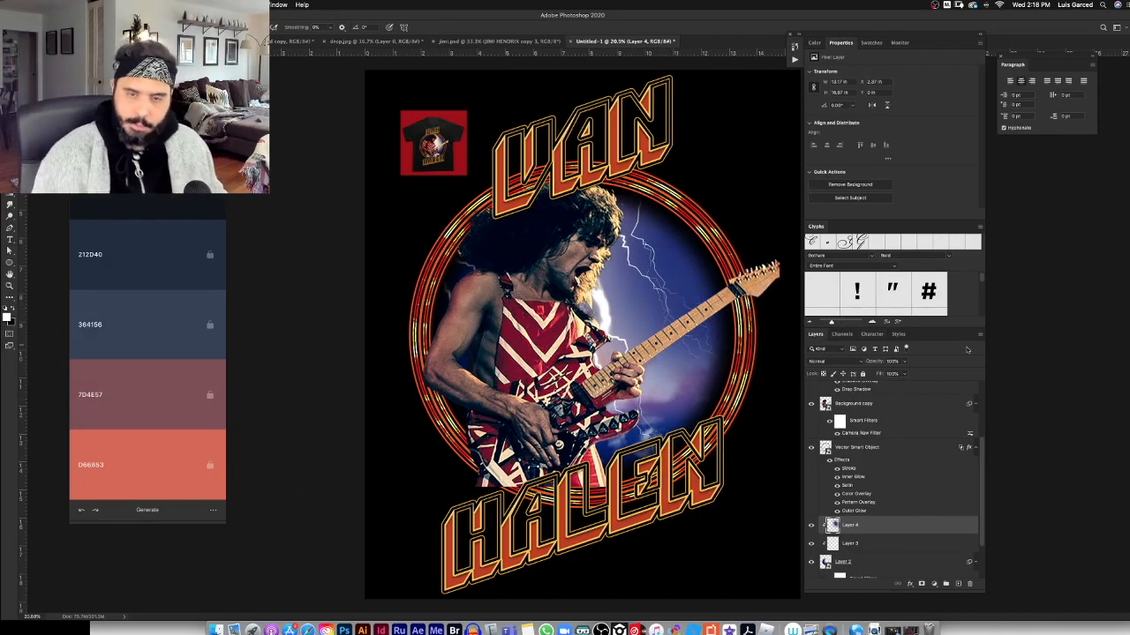
# Check the lightning against the reference T-shirt and add a new empty layer directly above the ring's vector smart object.
pyautogui.press('z')
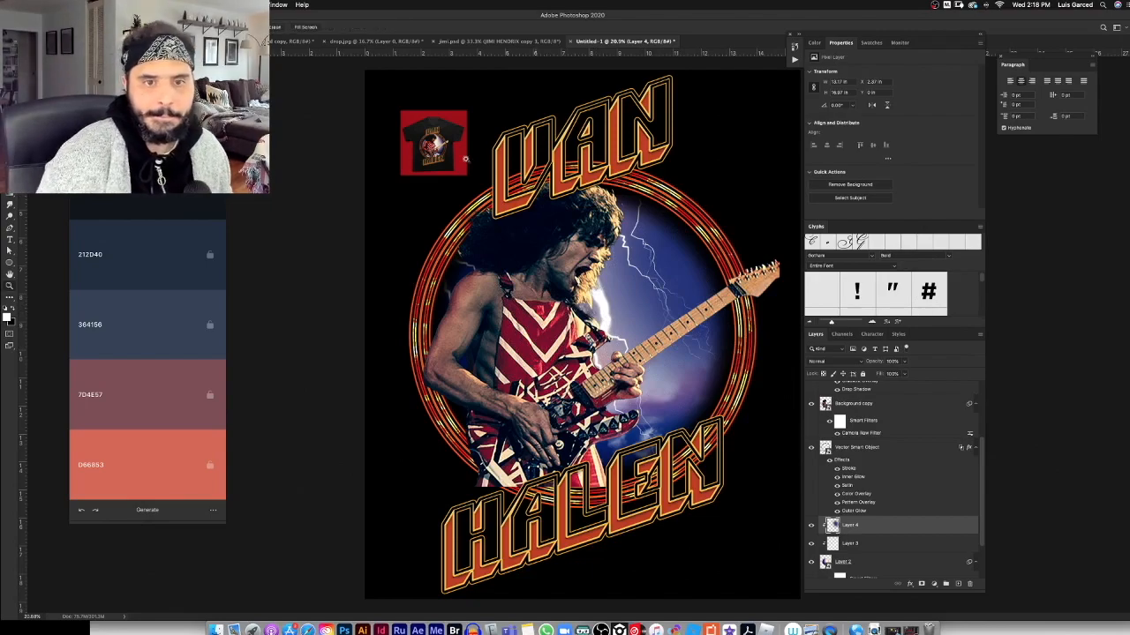
pyautogui.moveTo(432, 137); pyautogui.dragTo(528, 179)
pyautogui.hotkey('ctrl', '0')
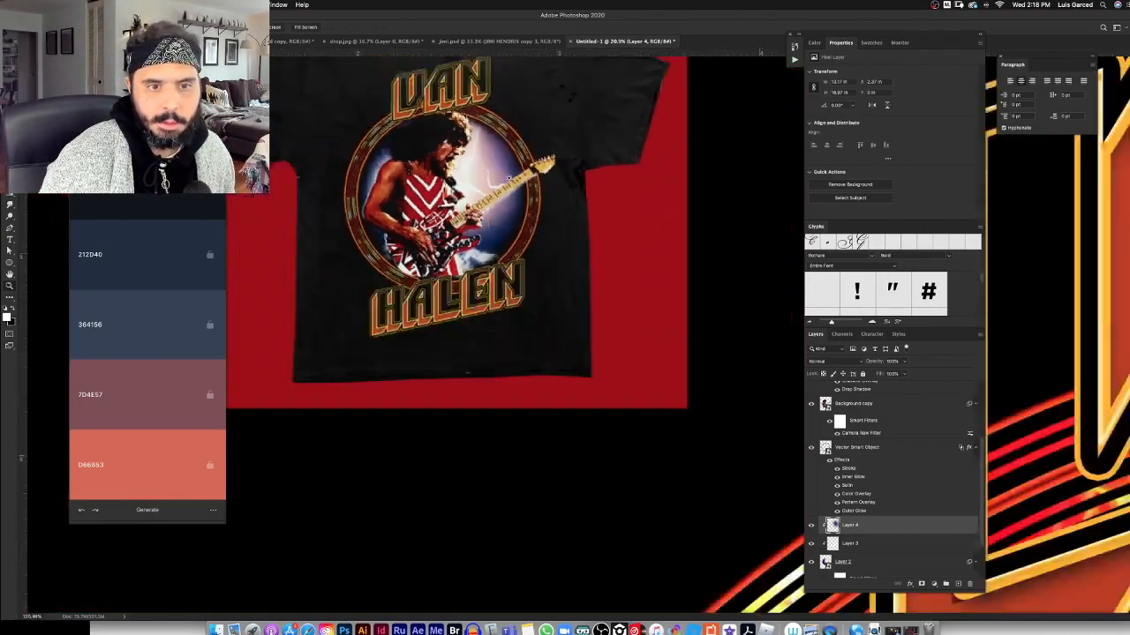
pyautogui.hotkey('ctrl', '=')
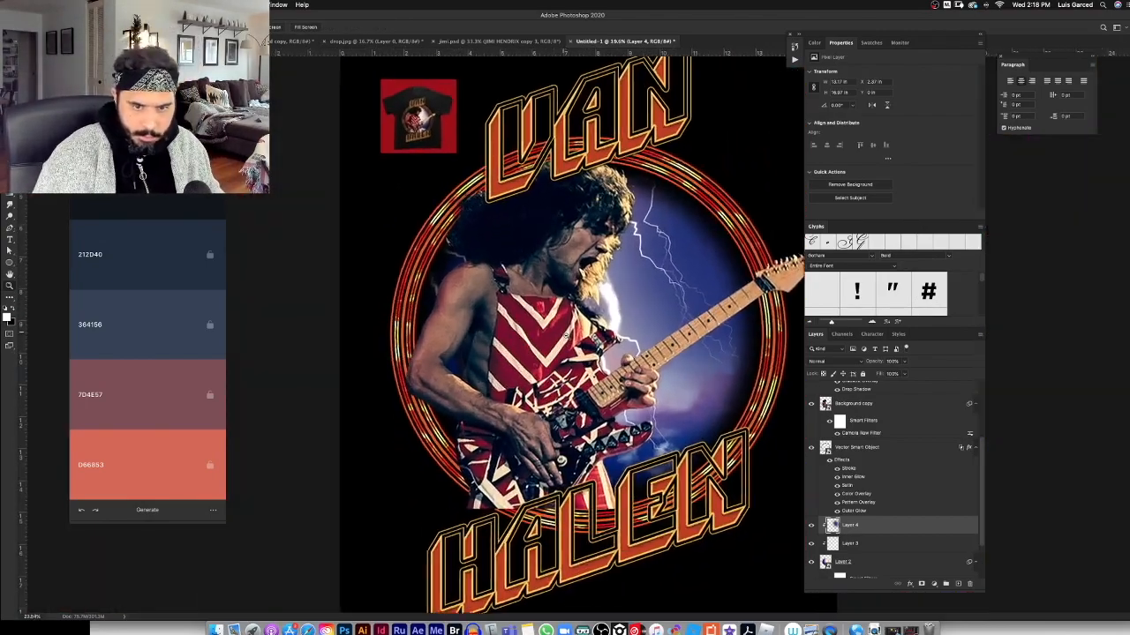
pyautogui.click(909, 454)
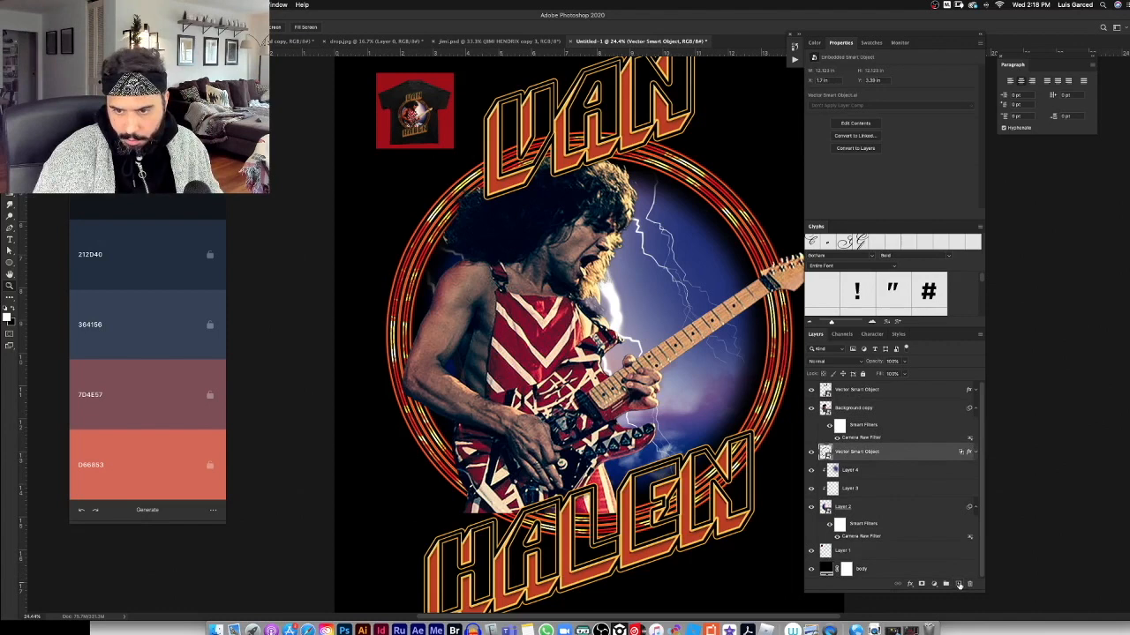
pyautogui.click(960, 584)
# Paint a soft white glow on Layer 5 around the guitarist's arm, along the guitar neck and beside the lower guitar body.
pyautogui.press('b')
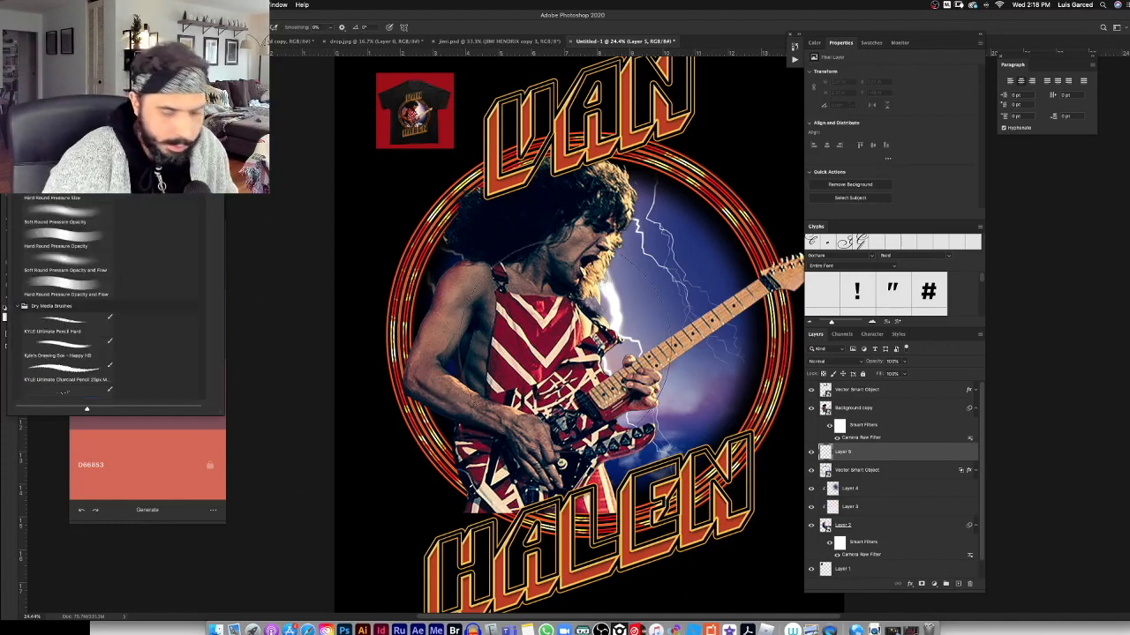
pyautogui.press('Escape')
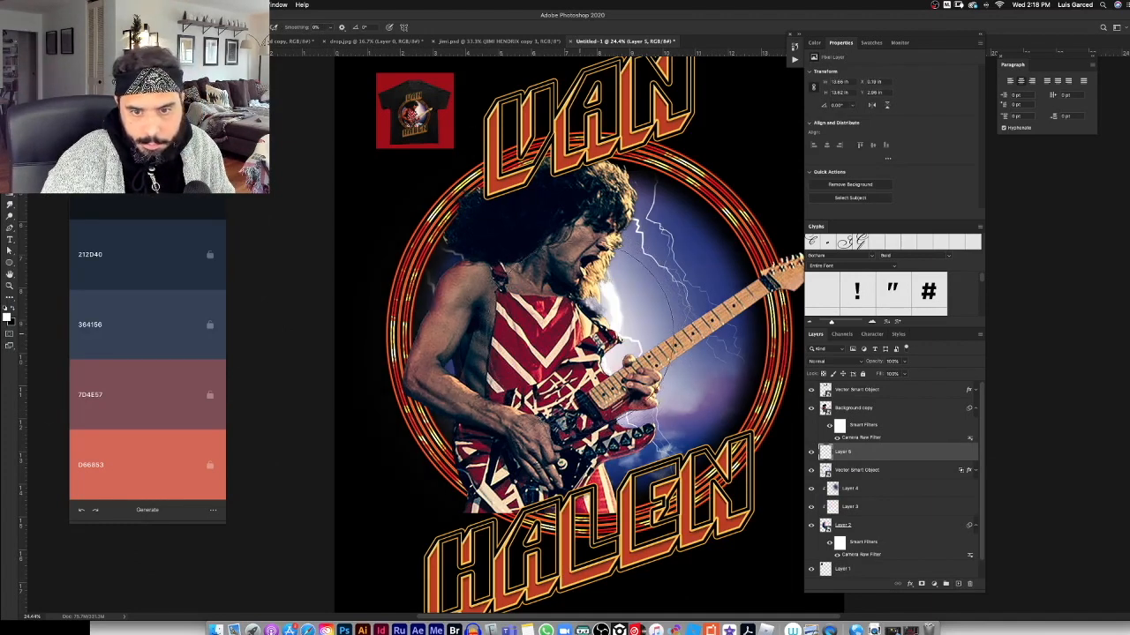
pyautogui.press('[')
pyautogui.press('[')
pyautogui.press('[')
pyautogui.press('[')
pyautogui.moveTo(475, 277)
pyautogui.mouseDown()
pyautogui.moveTo(441, 311)
pyautogui.moveTo(419, 377)
pyautogui.moveTo(479, 421)
pyautogui.mouseUp()
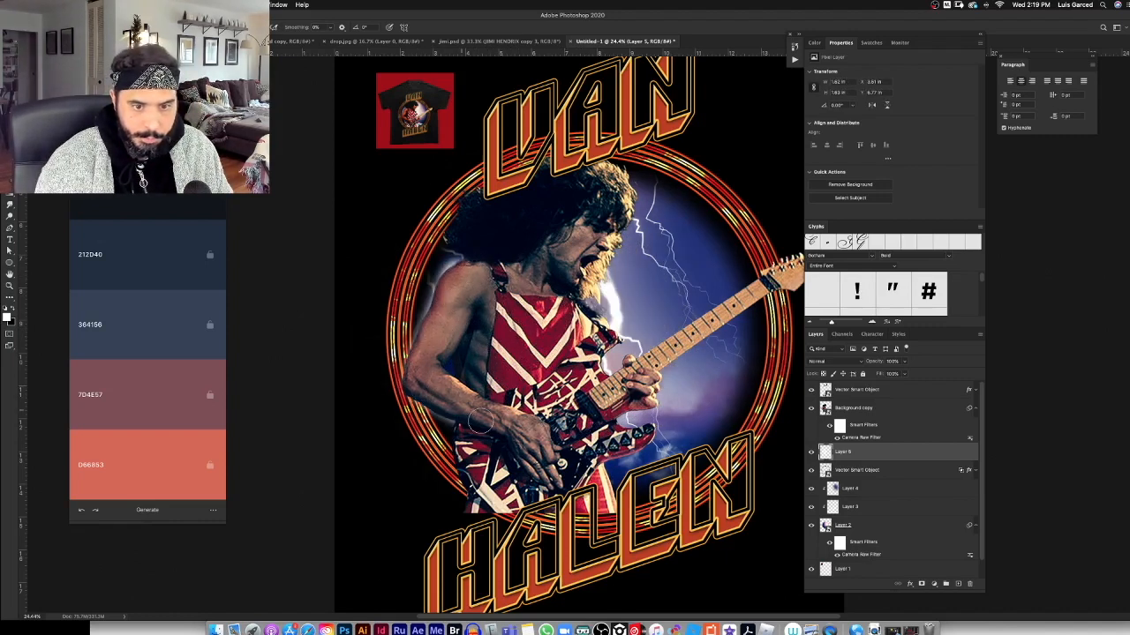
pyautogui.moveTo(603, 370); pyautogui.dragTo(738, 300)
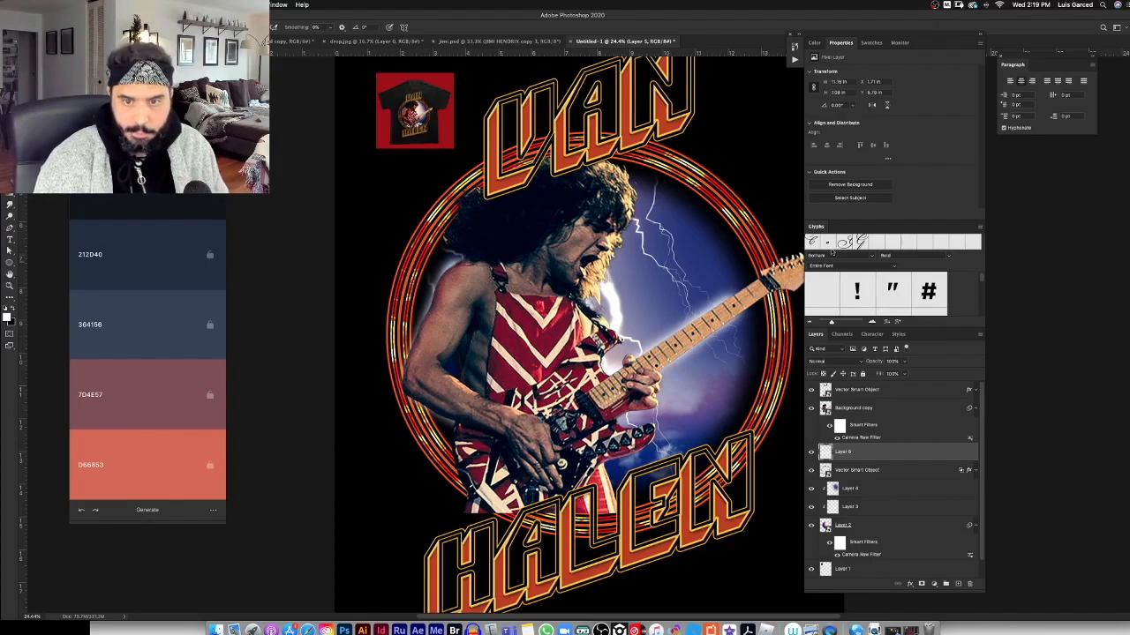
pyautogui.moveTo(608, 436)
pyautogui.mouseDown()
pyautogui.moveTo(625, 500)
pyautogui.moveTo(645, 519)
pyautogui.mouseUp()
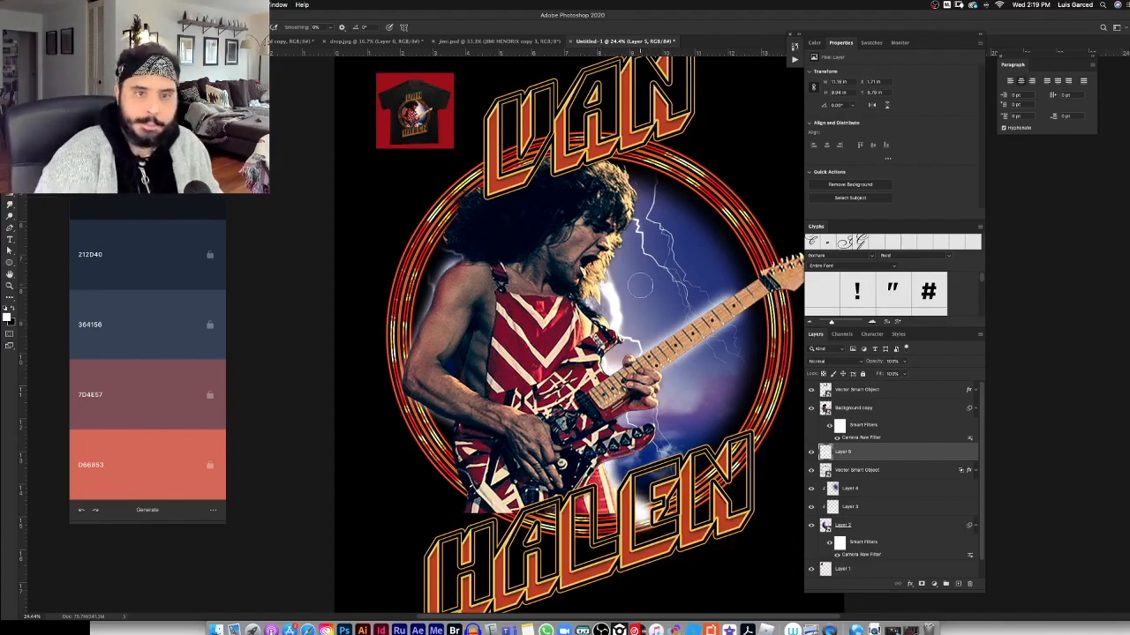
# Compare the guitarist's contrast and the background glow with the reference T-shirt.
pyautogui.press('z')
pyautogui.moveTo(397, 93); pyautogui.dragTo(442, 114)
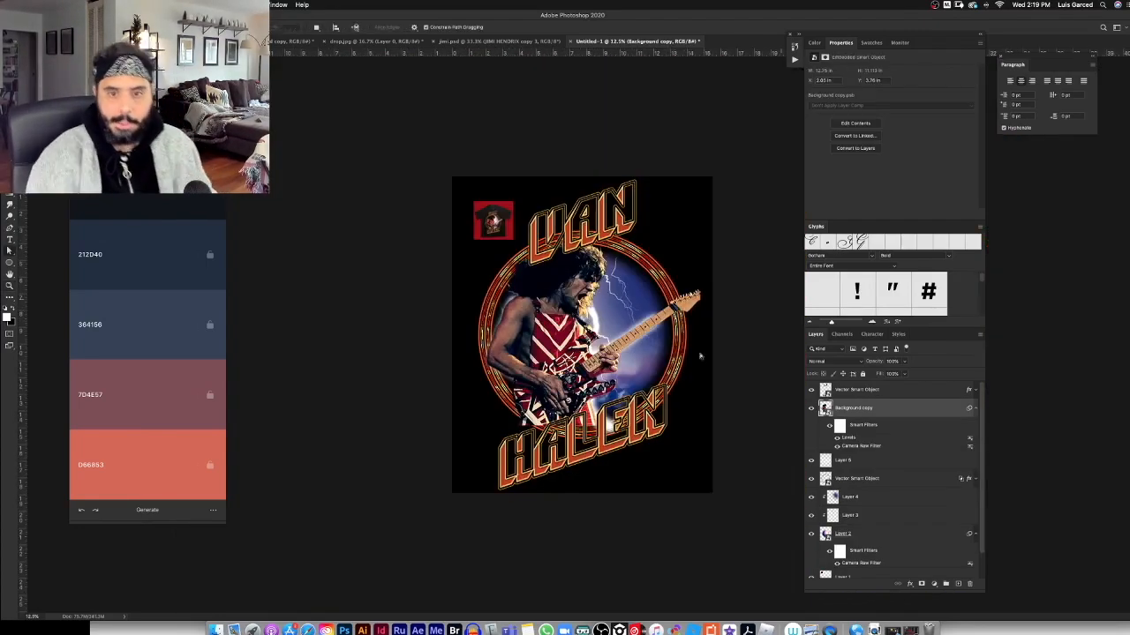
pyautogui.press('z')
pyautogui.moveTo(633, 291); pyautogui.dragTo(656, 300)
pyautogui.press('super+0')
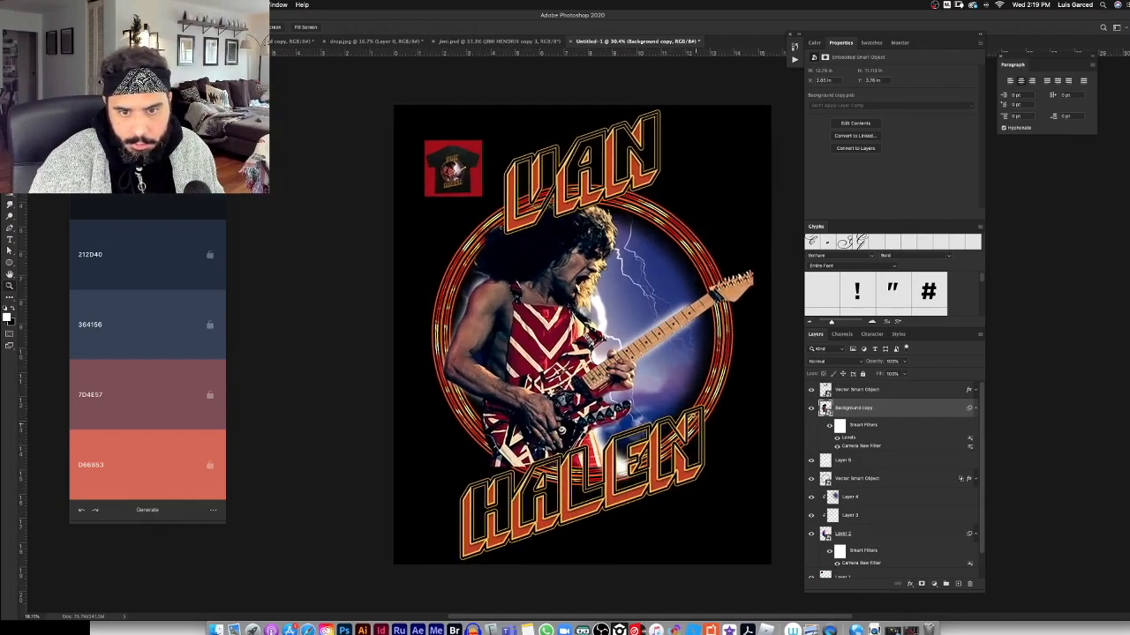
pyautogui.moveTo(442, 156); pyautogui.dragTo(466, 161)
pyautogui.moveTo(667, 347)
pyautogui.mouseDown()
pyautogui.moveTo(646, 346)
pyautogui.moveTo(660, 344)
pyautogui.mouseUp()
# Reselect Layer 5 and paint more soft white glow beside the guitarist's face and hair.
pyautogui.press('b')
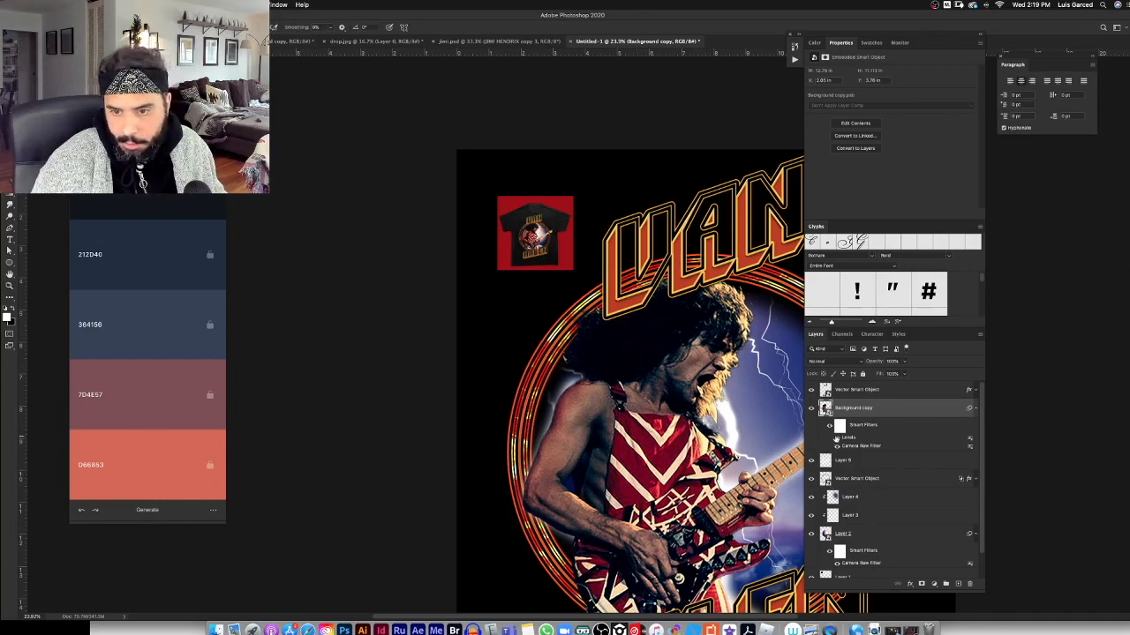
pyautogui.click(827, 460)
pyautogui.moveTo(542, 18); pyautogui.dragTo(418, 17)
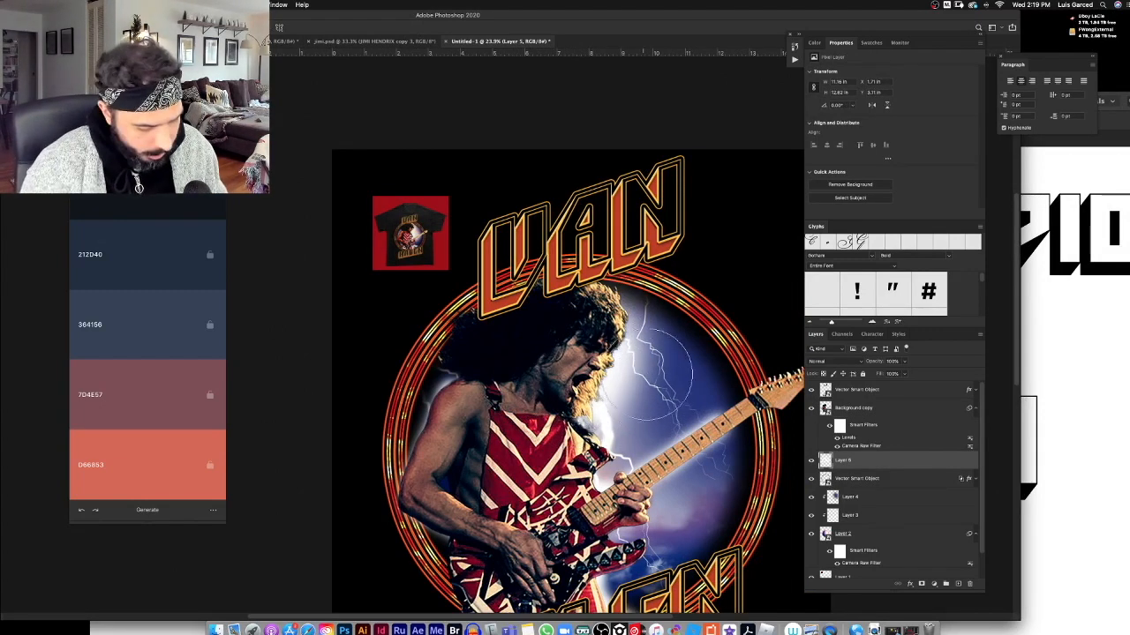
pyautogui.press('super+minus')
pyautogui.press('super+minus')
# Try moving the white glow on Layer 5 slightly to the right.
pyautogui.press('v')
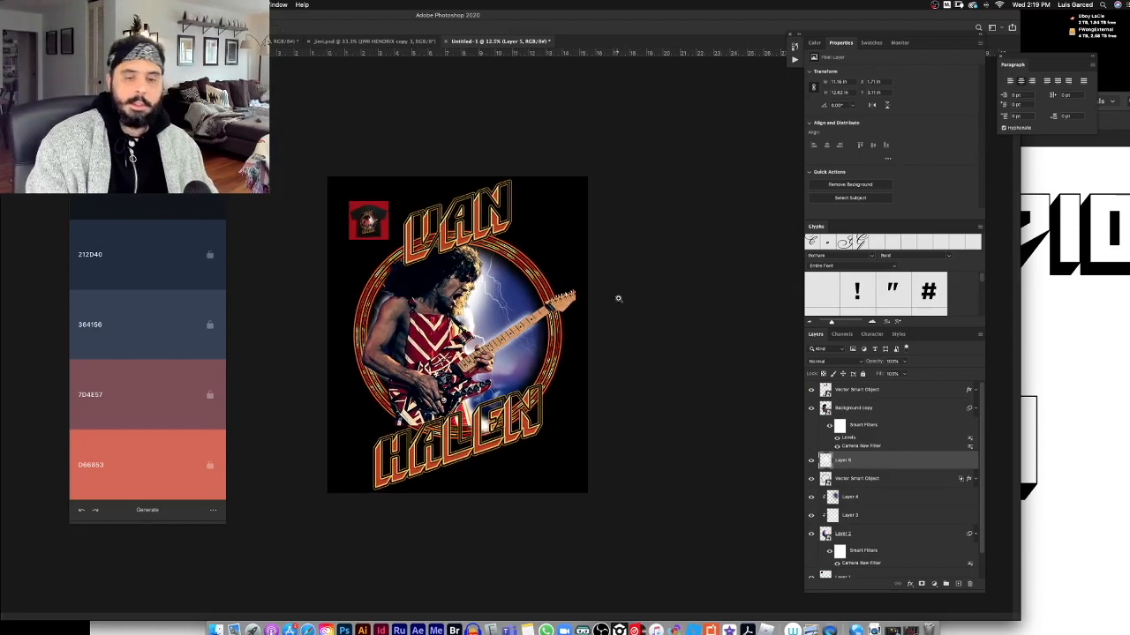
pyautogui.scroll(3, 439, 292)
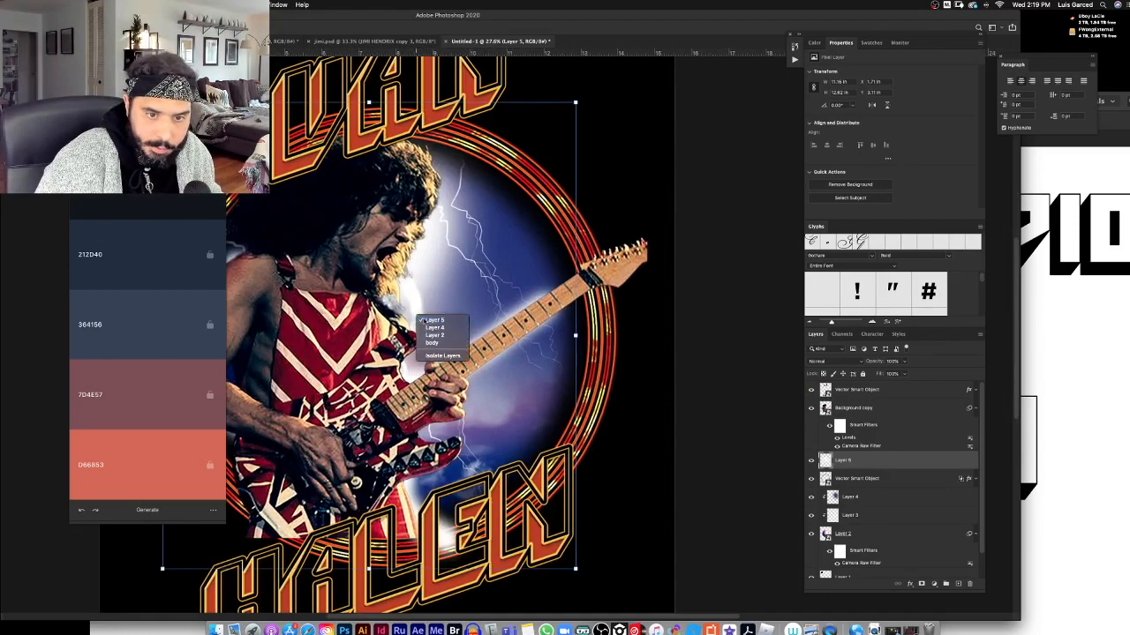
pyautogui.moveTo(425, 326); pyautogui.dragTo(439, 324)
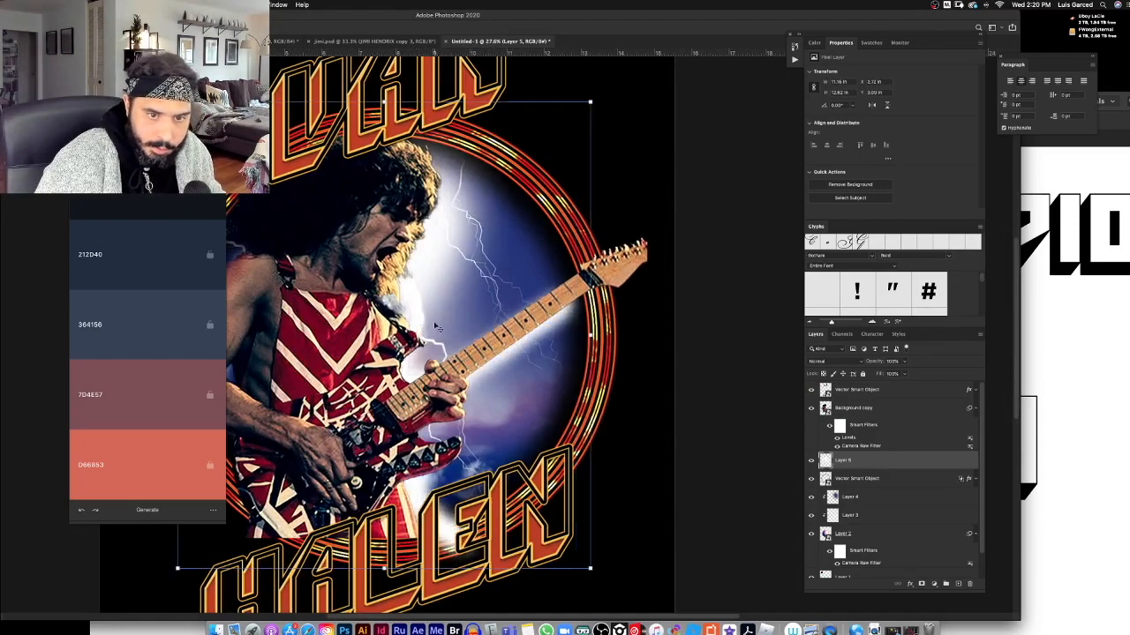
pyautogui.press('super+z')
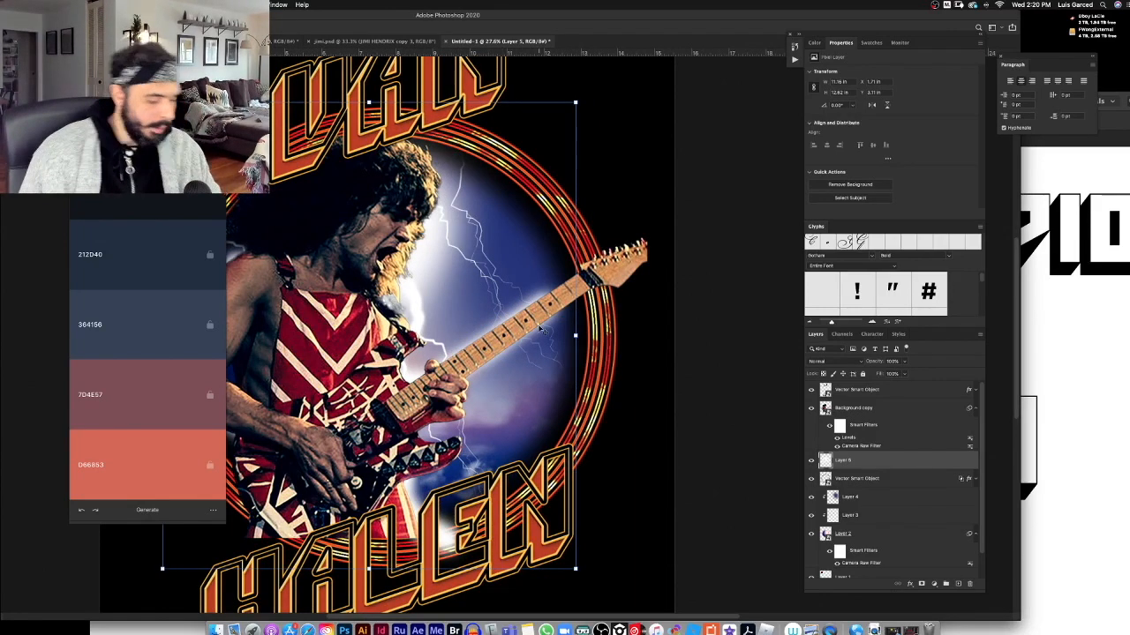
# Examine the whole design, then inspect closely where the ring passes behind the HALEN lettering.
pyautogui.press('super+minus')
pyautogui.press('super+minus')
pyautogui.press('z')
pyautogui.press('super+0')
pyautogui.press('v')
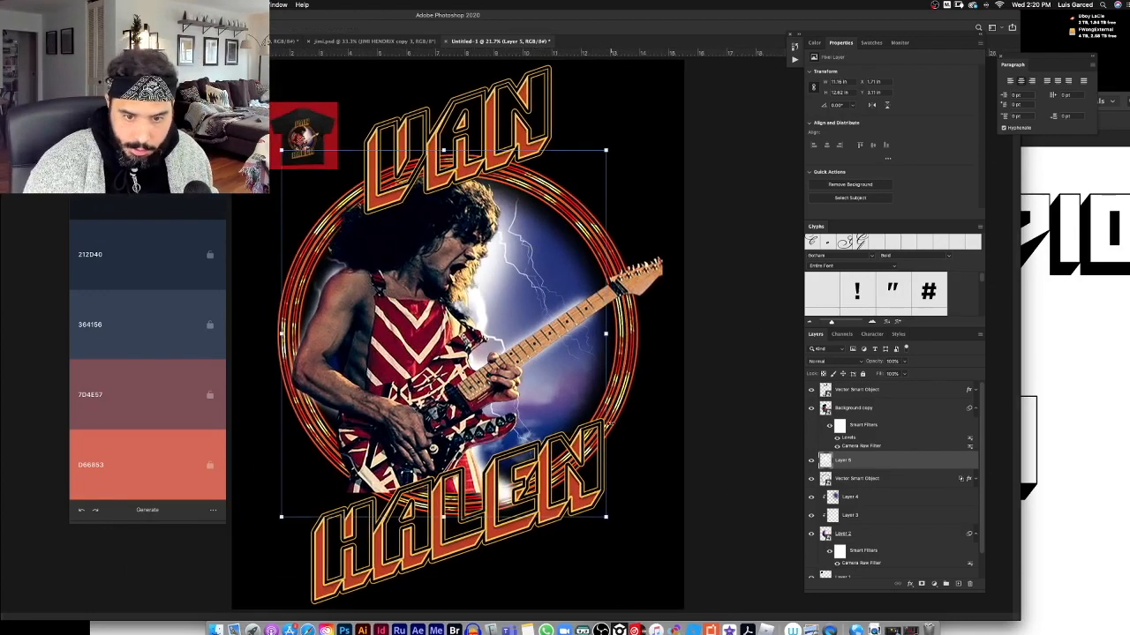
pyautogui.press('z')
pyautogui.click(630, 383)
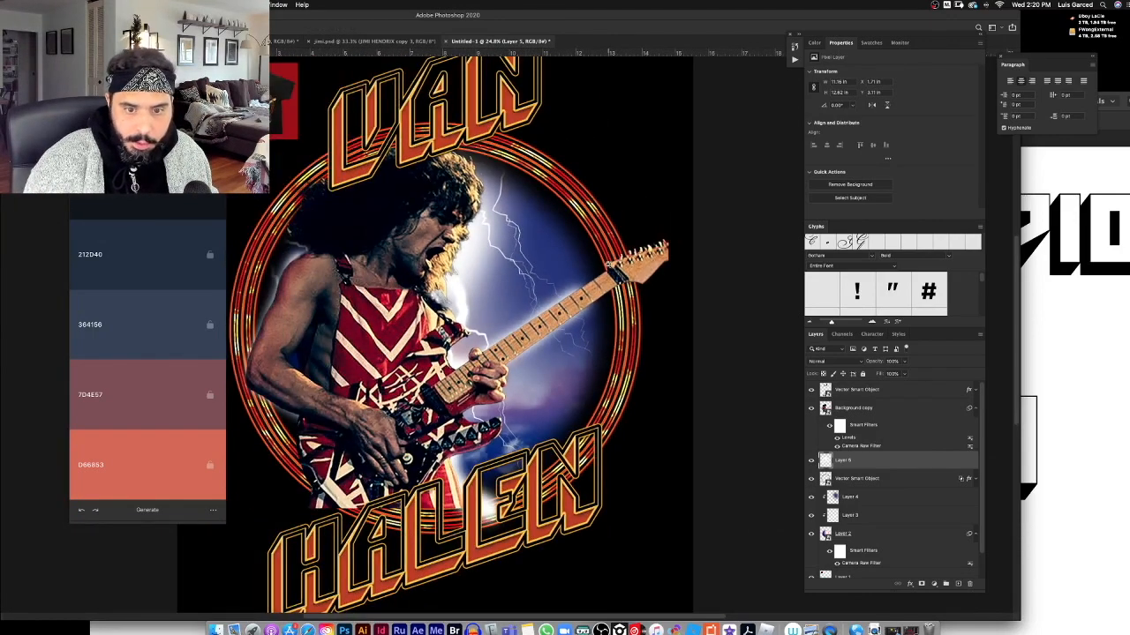
pyautogui.moveTo(563, 482); pyautogui.dragTo(653, 450)
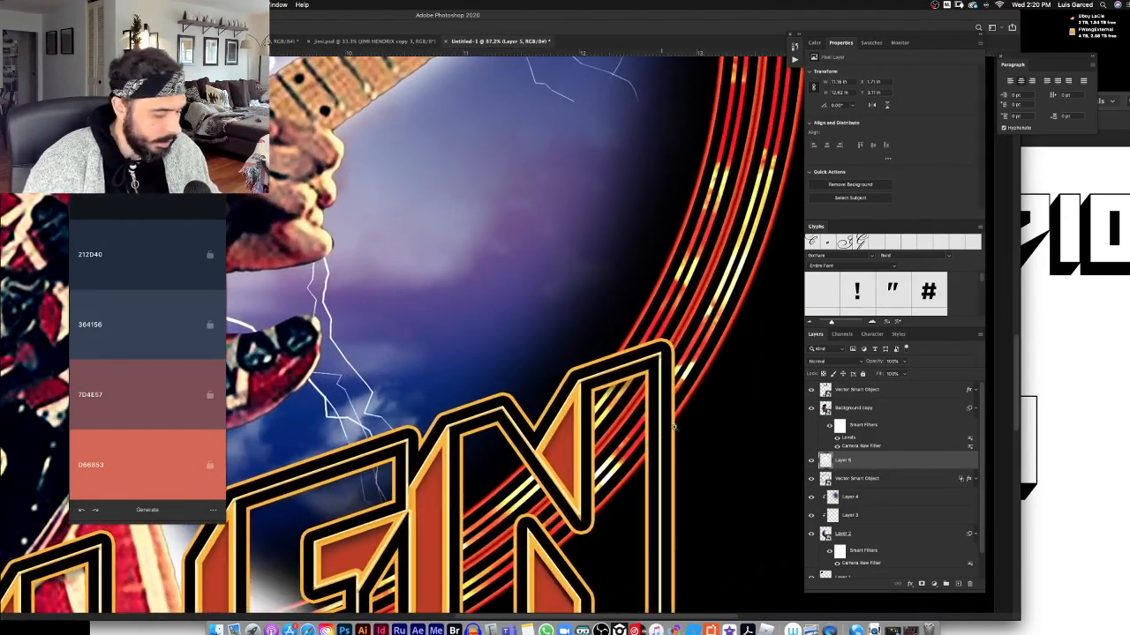
# Select the ring's vector smart object, check it by toggling its visibility, and add a layer mask to it.
pyautogui.rightClick(703, 349)
pyautogui.click(709, 350)
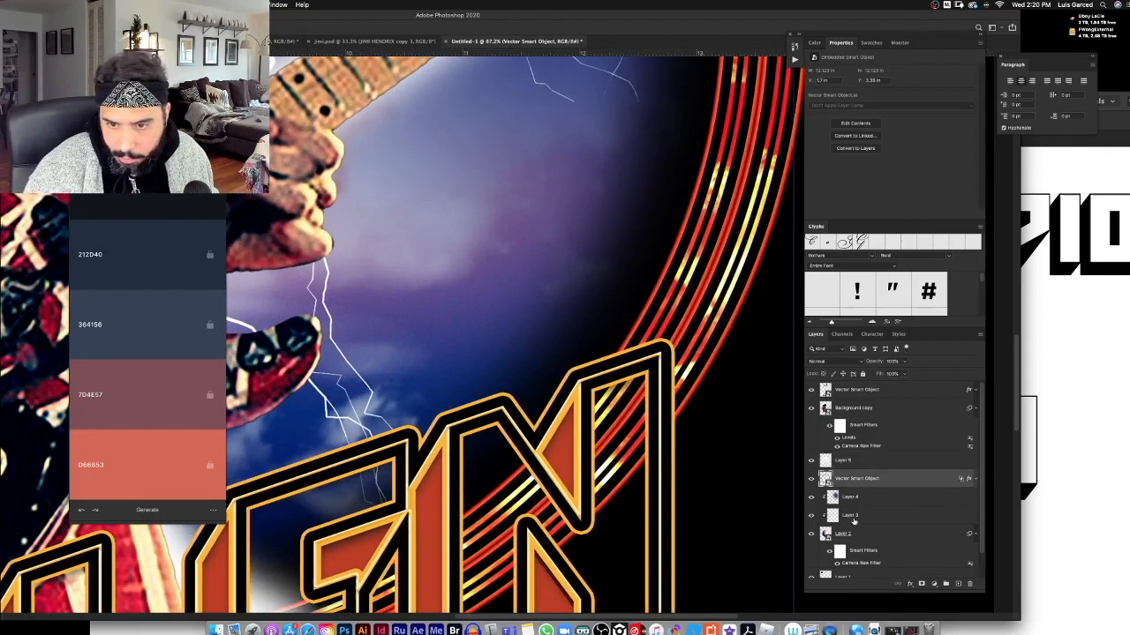
pyautogui.click(810, 478)
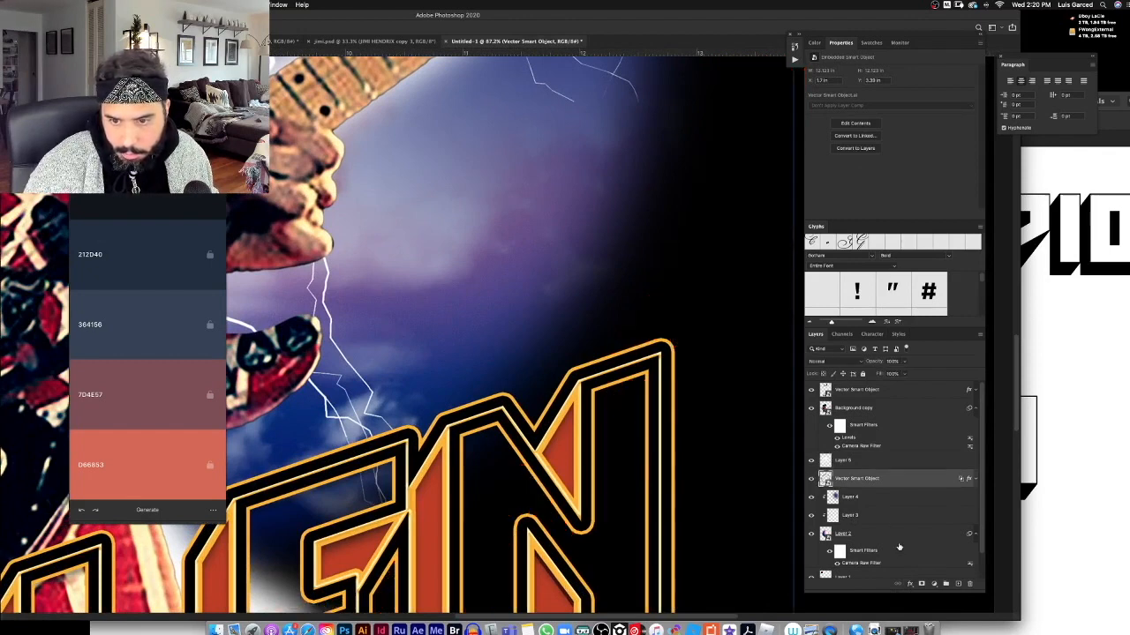
pyautogui.hotkey('ctrl', 'z')
pyautogui.click(921, 585)
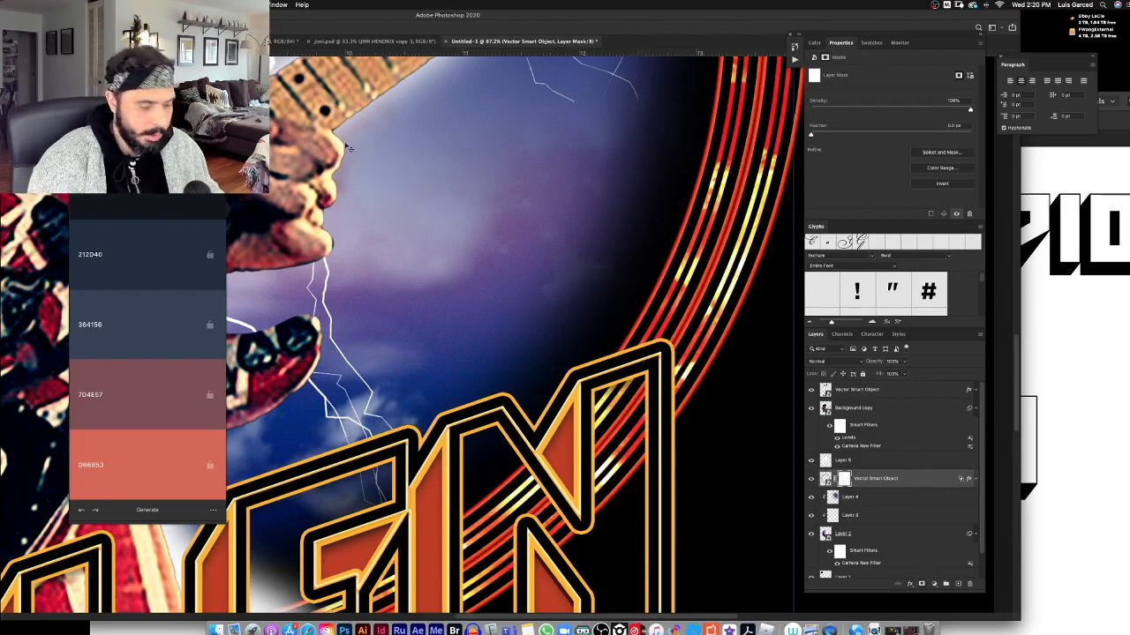
# Paint black with the Brush on the ring's layer mask to hide the ring where it passes behind the HALEN lettering.
pyautogui.scroll(-4, 503, 180)
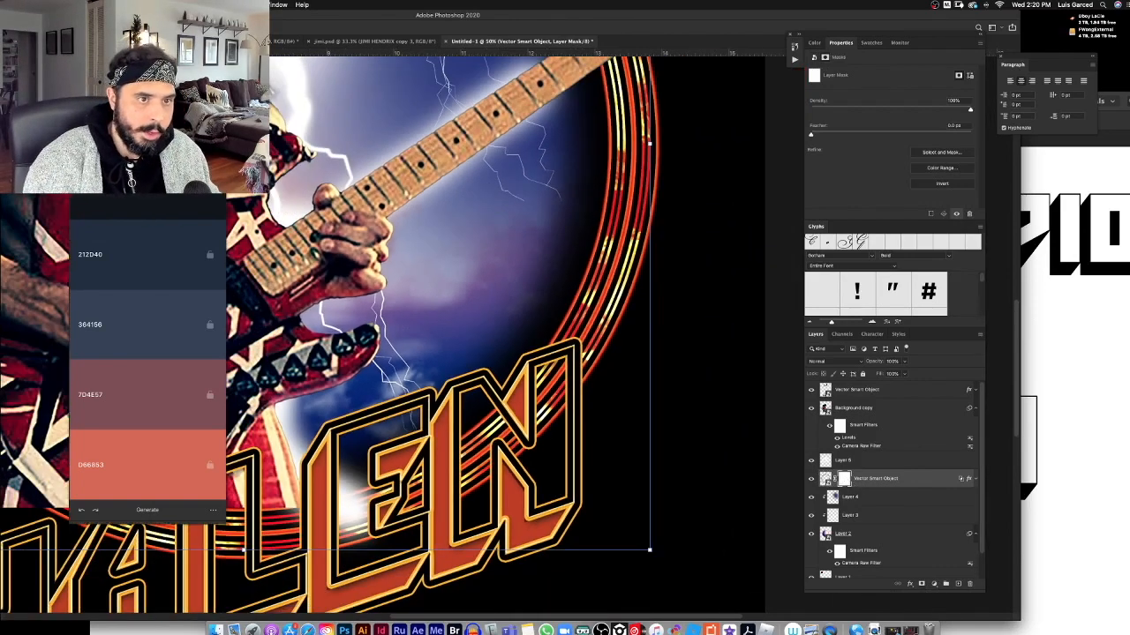
pyautogui.press('f')
pyautogui.scroll(3, 512, 317)
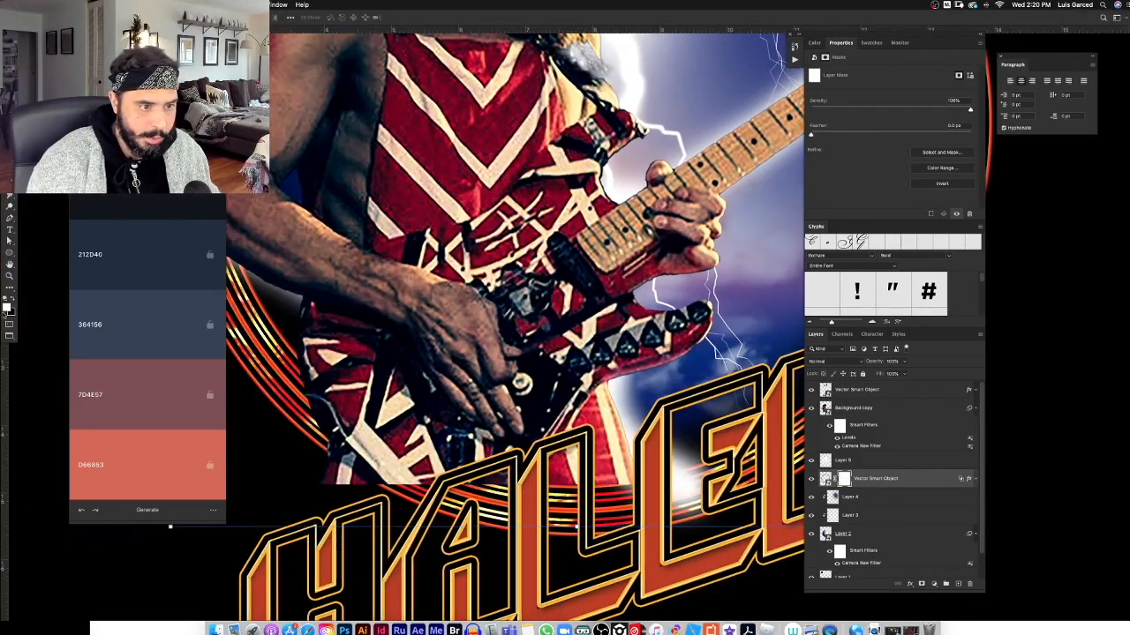
pyautogui.click(12, 307)
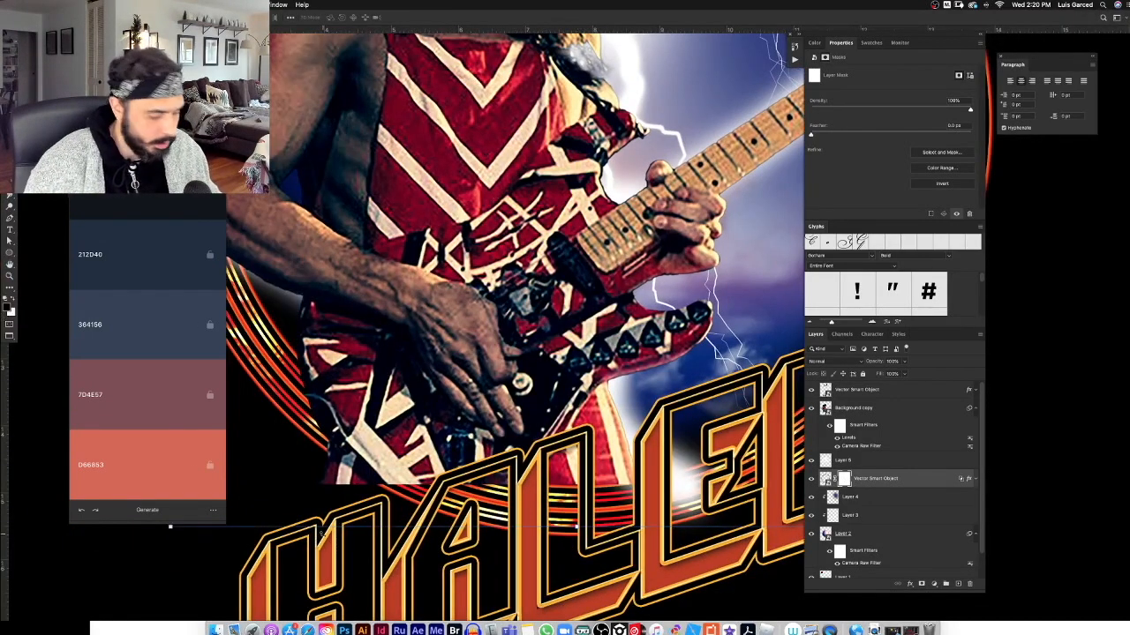
pyautogui.press('b')
pyautogui.click(40, 17)
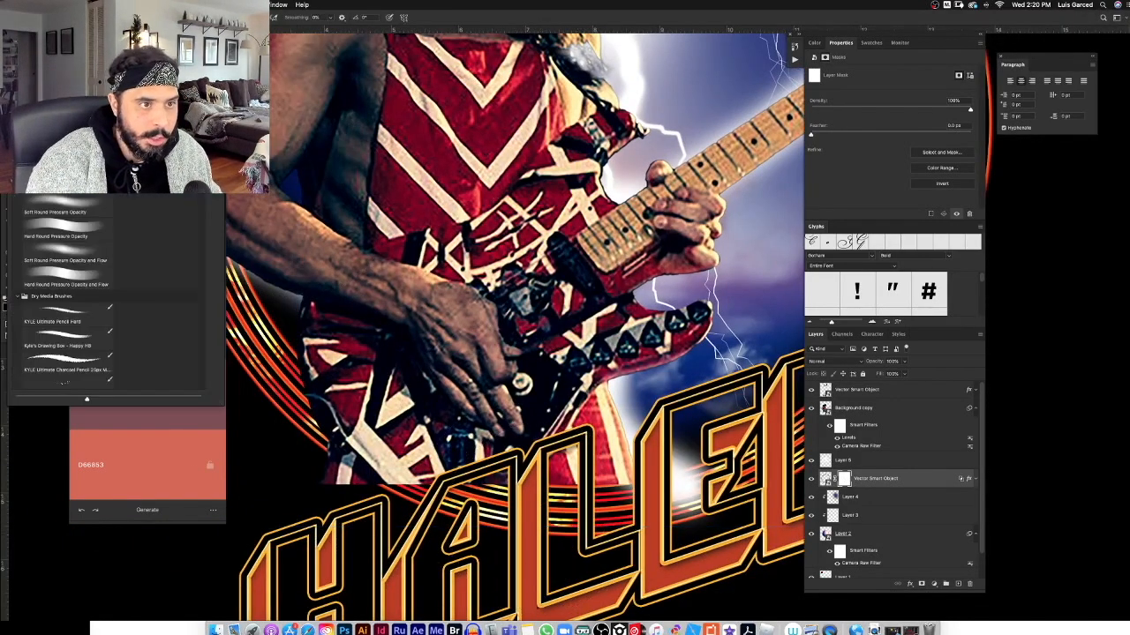
pyautogui.scroll(1, 62, 353)
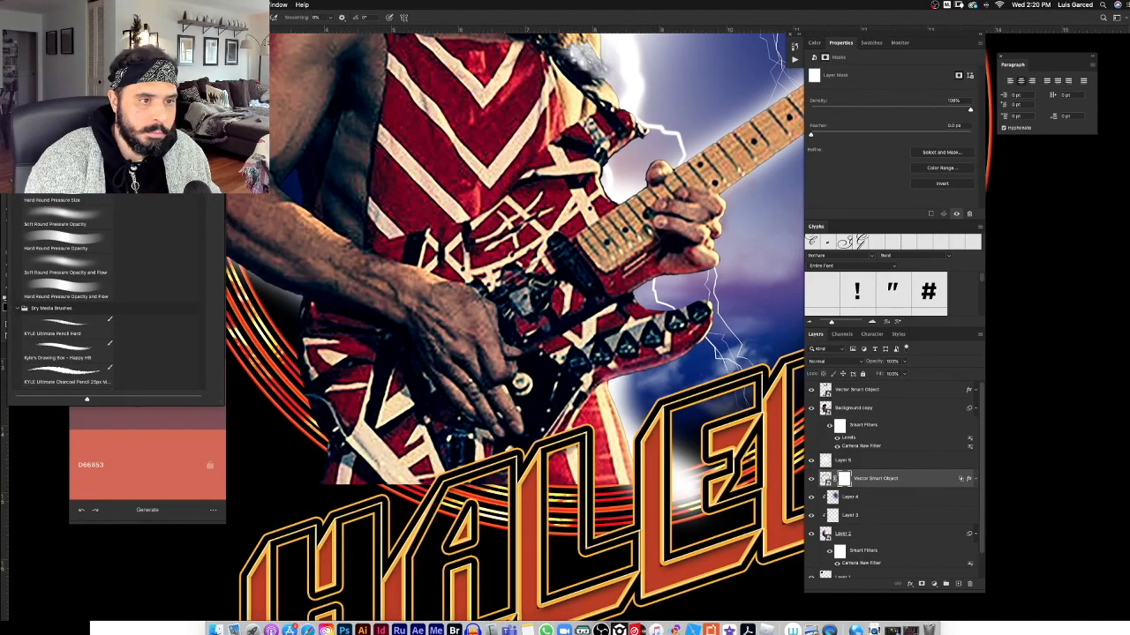
pyautogui.click(388, 468)
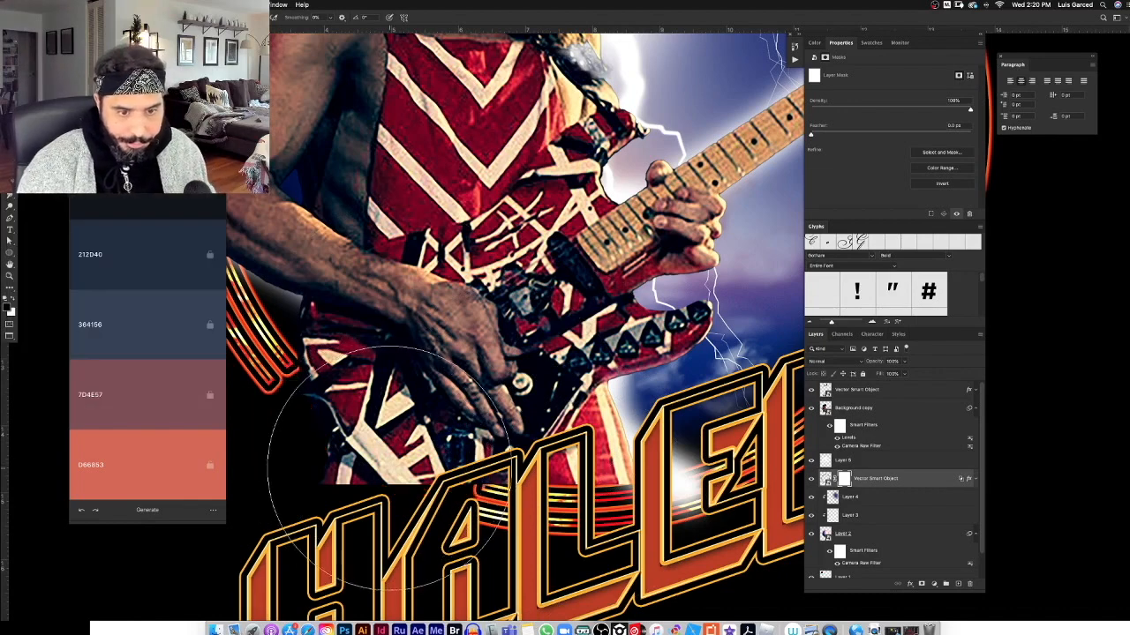
pyautogui.moveTo(483, 475)
pyautogui.mouseDown()
pyautogui.moveTo(379, 424)
pyautogui.moveTo(498, 455)
pyautogui.mouseUp()
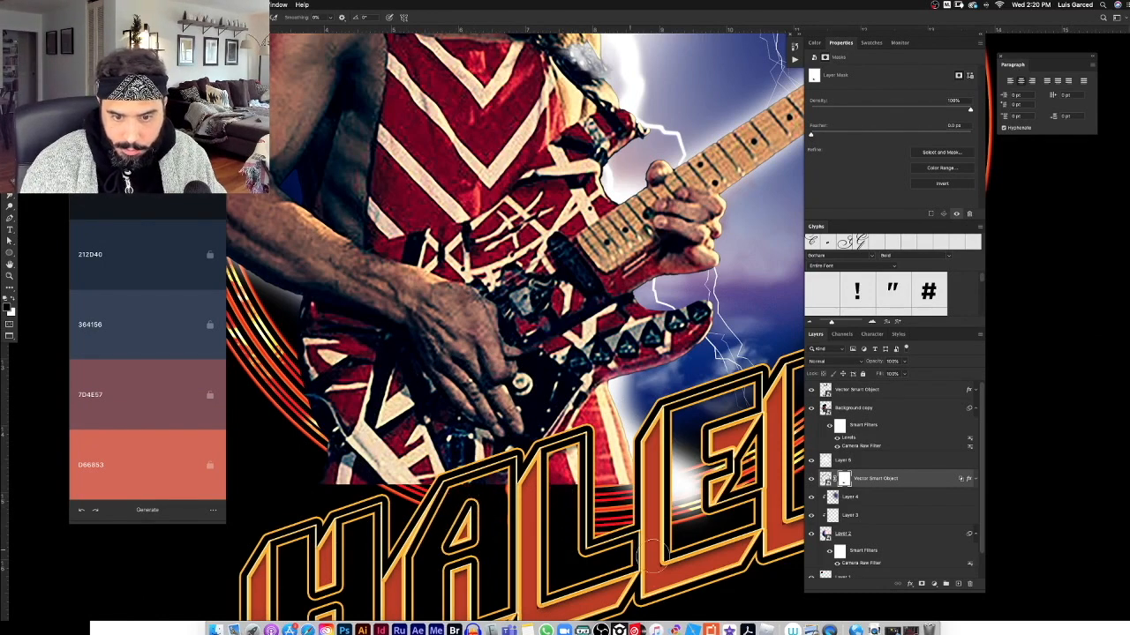
pyautogui.moveTo(773, 491)
pyautogui.mouseDown()
pyautogui.moveTo(613, 503)
pyautogui.moveTo(660, 505)
pyautogui.moveTo(661, 453)
pyautogui.moveTo(681, 408)
pyautogui.moveTo(766, 486)
pyautogui.moveTo(734, 436)
pyautogui.moveTo(761, 367)
pyautogui.mouseUp()
pyautogui.press('super+minus')
pyautogui.press('super+minus')
pyautogui.press('super+minus')
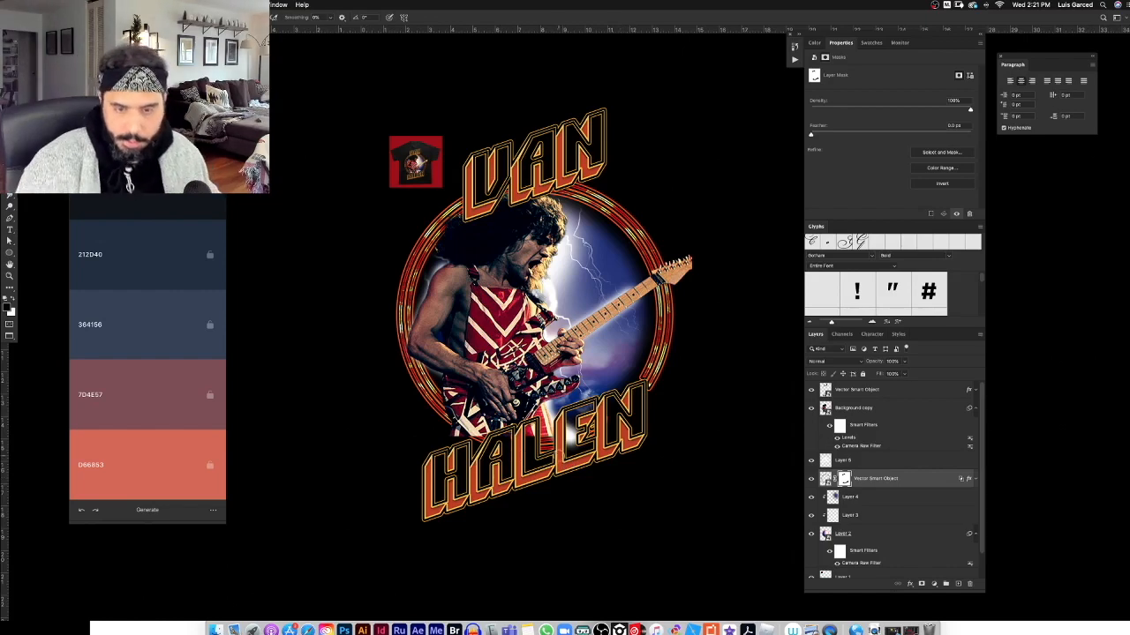
# Add a layer mask to the guitarist's Background copy layer and paint out his clothing outside the ring's lower curve.
pyautogui.press('v')
pyautogui.press('super+plus')
pyautogui.press('super+plus')
pyautogui.rightClick(494, 401)
pyautogui.click(507, 401)
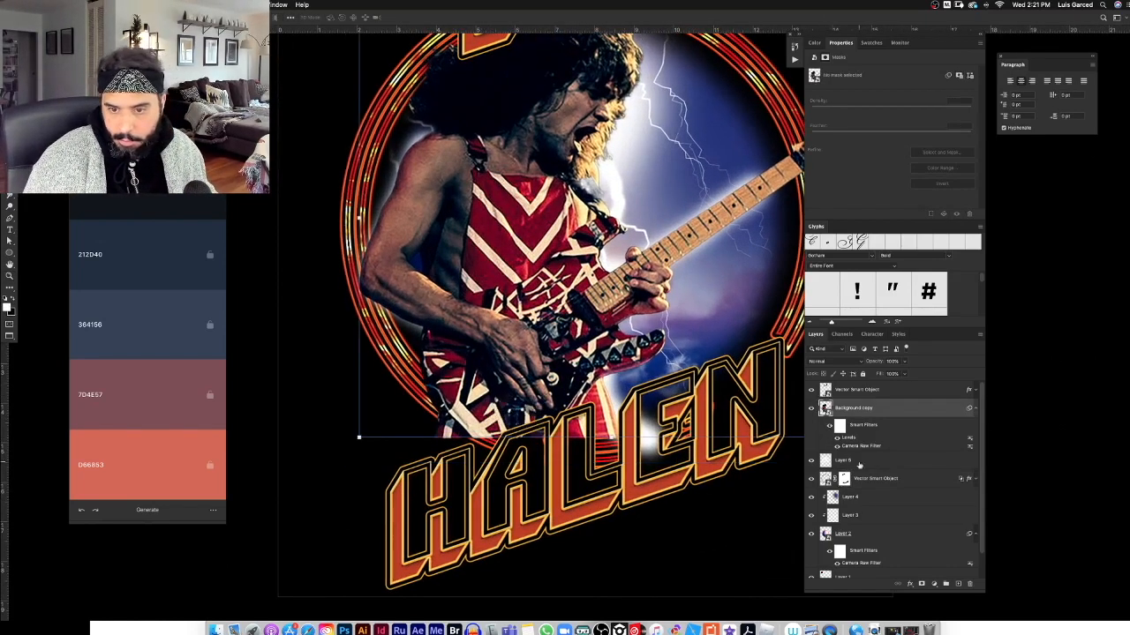
pyautogui.click(922, 584)
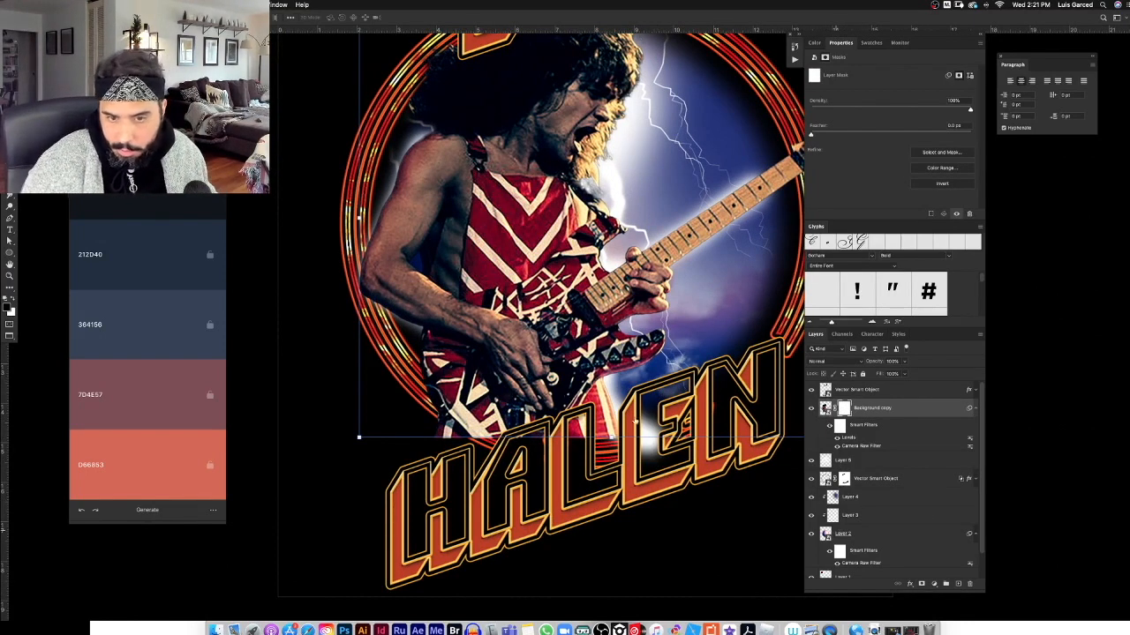
pyautogui.press('b')
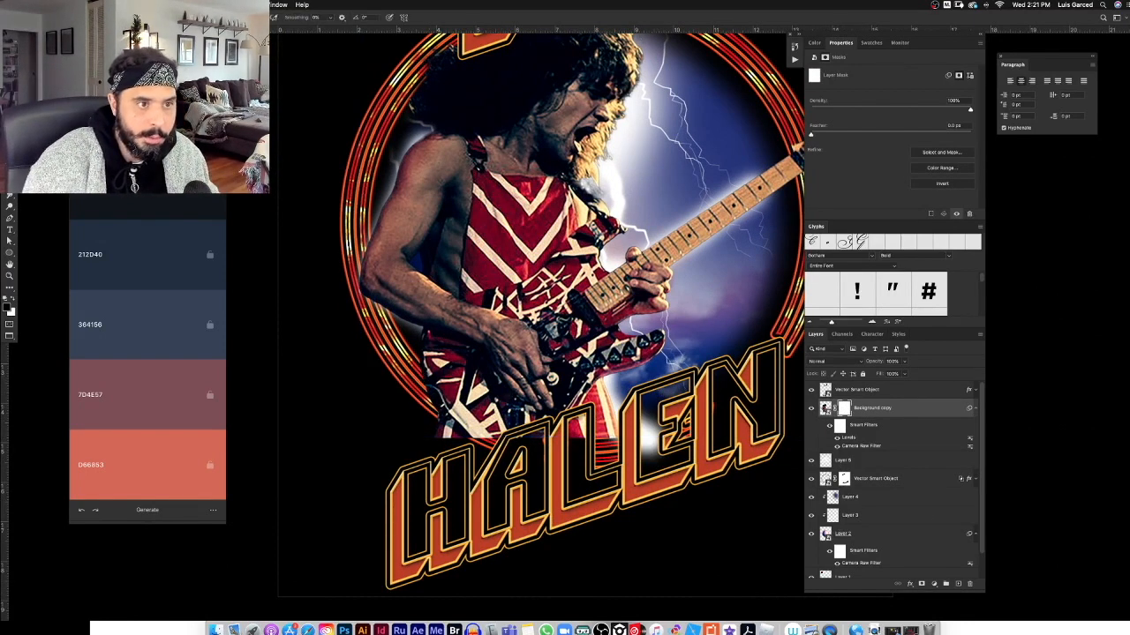
pyautogui.click(49, 17)
pyautogui.moveTo(380, 333)
pyautogui.mouseDown()
pyautogui.moveTo(470, 451)
pyautogui.moveTo(423, 457)
pyautogui.moveTo(407, 407)
pyautogui.moveTo(503, 466)
pyautogui.moveTo(396, 382)
pyautogui.moveTo(537, 477)
pyautogui.moveTo(443, 425)
pyautogui.moveTo(375, 324)
pyautogui.moveTo(578, 480)
pyautogui.moveTo(422, 370)
pyautogui.mouseUp()
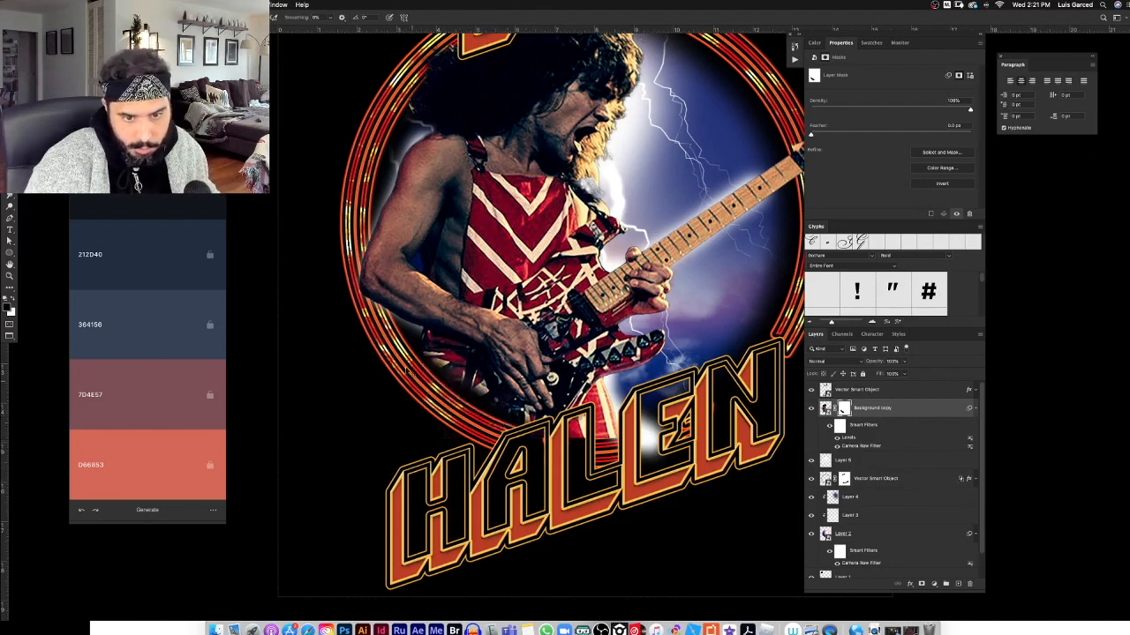
pyautogui.press('super+z')
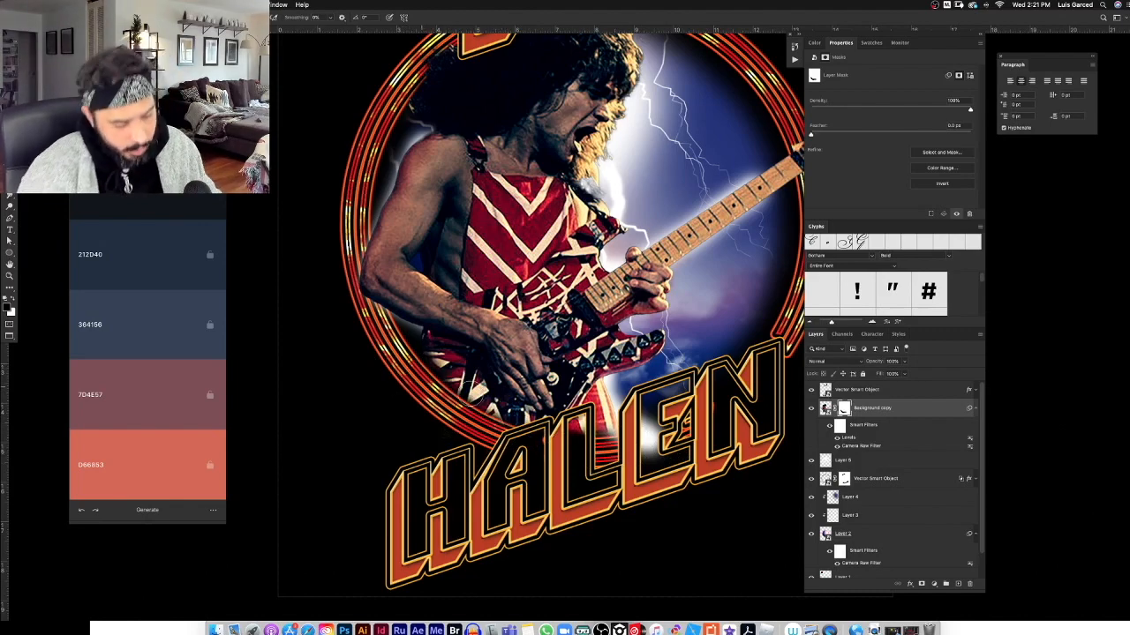
# Select Layer 5 and erase the stray white glow showing behind the E of HALEN.
pyautogui.press('super+minus')
pyautogui.press('super+minus')
pyautogui.press('z')
pyautogui.moveTo(459, 117)
pyautogui.mouseDown()
pyautogui.moveTo(567, 139)
pyautogui.moveTo(450, 148)
pyautogui.mouseUp()
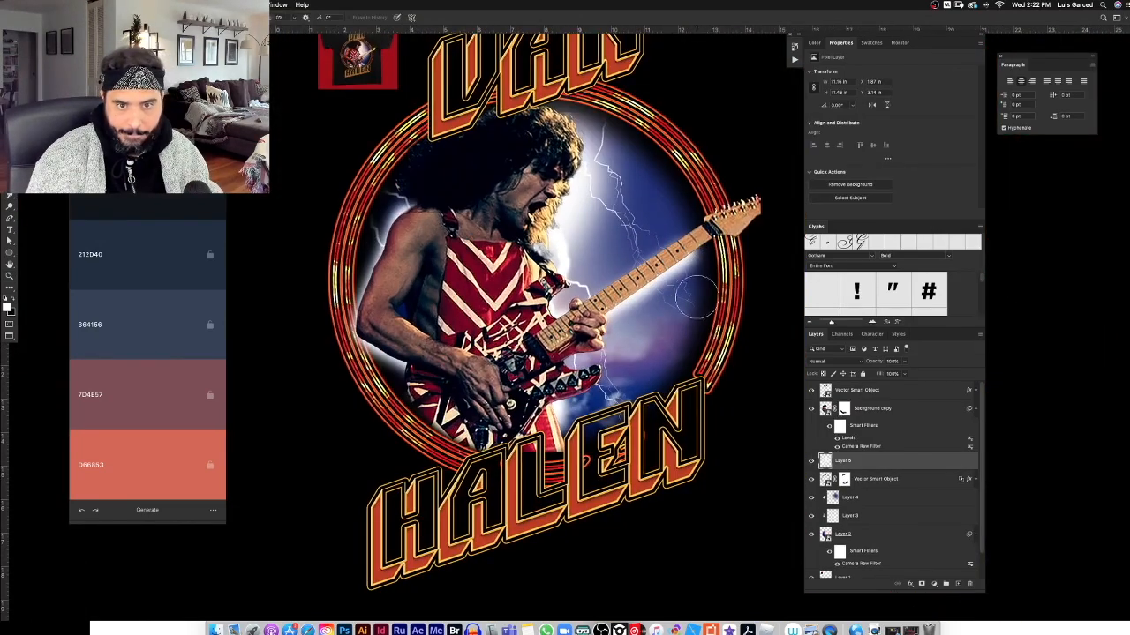
# Examine the whole design at several magnifications, ending with the area where the guitarist meets the HALEN lettering.
pyautogui.press('z')
pyautogui.moveTo(358, 60); pyautogui.dragTo(359, 83)
pyautogui.moveTo(515, 110); pyautogui.dragTo(532, 218)
pyautogui.moveTo(374, 143)
pyautogui.mouseDown()
pyautogui.moveTo(444, 153)
pyautogui.moveTo(369, 152)
pyautogui.mouseUp()
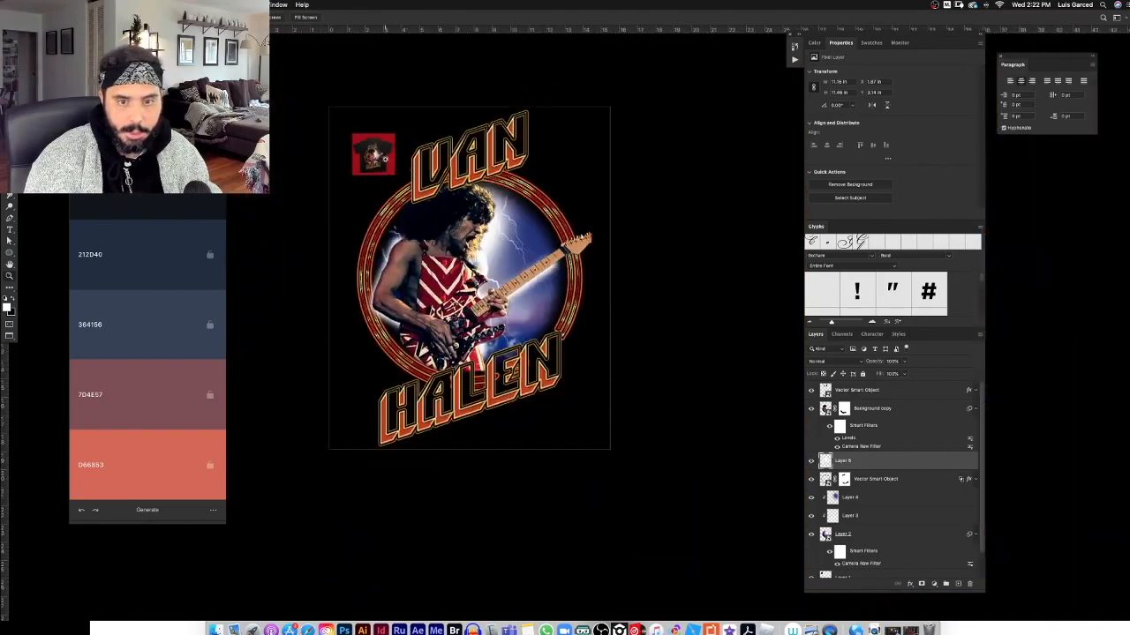
pyautogui.moveTo(512, 236); pyautogui.dragTo(527, 236)
pyautogui.moveTo(431, 140); pyautogui.dragTo(468, 228)
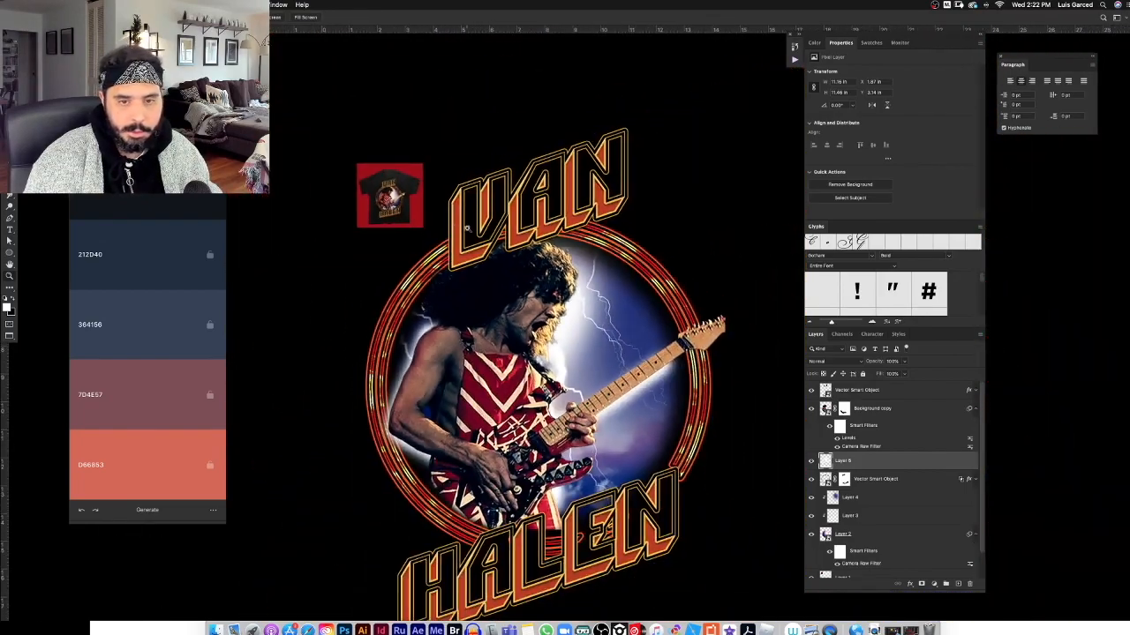
pyautogui.moveTo(559, 242); pyautogui.dragTo(548, 247)
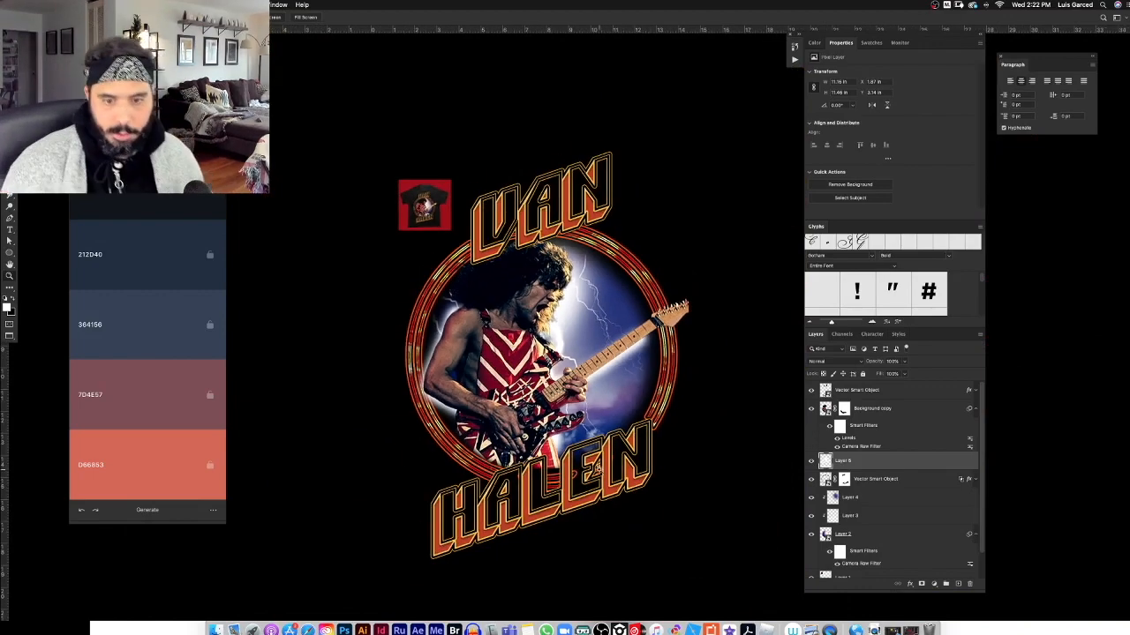
pyautogui.moveTo(547, 474); pyautogui.dragTo(571, 488)
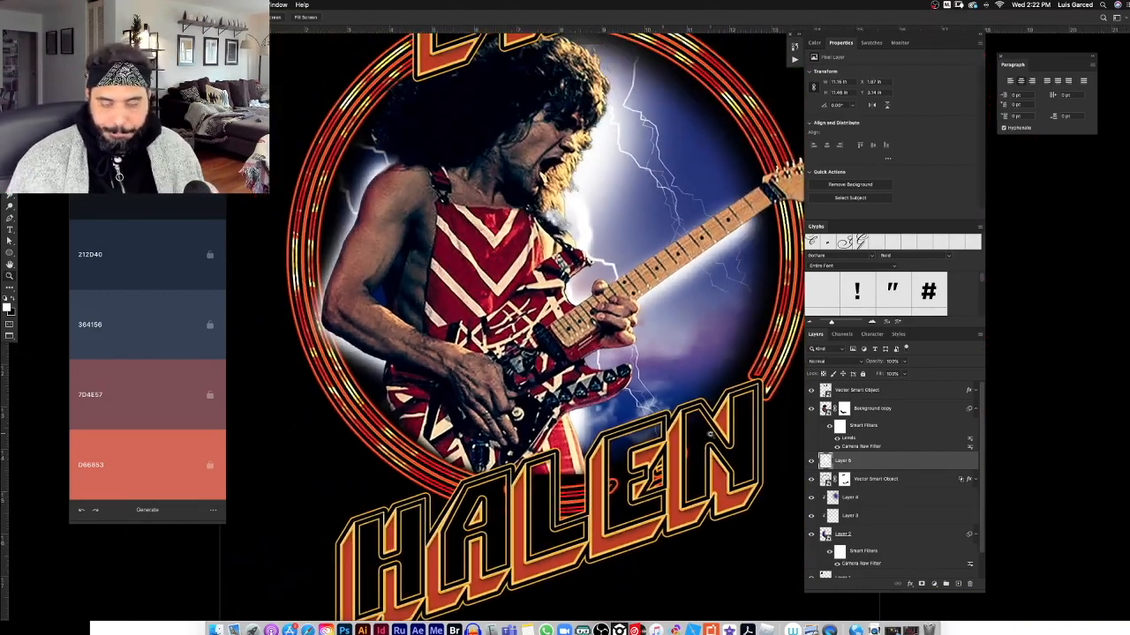
# Add a Color Lookup adjustment layer above the VAN HALEN lettering's vector smart object.
pyautogui.click(840, 410)
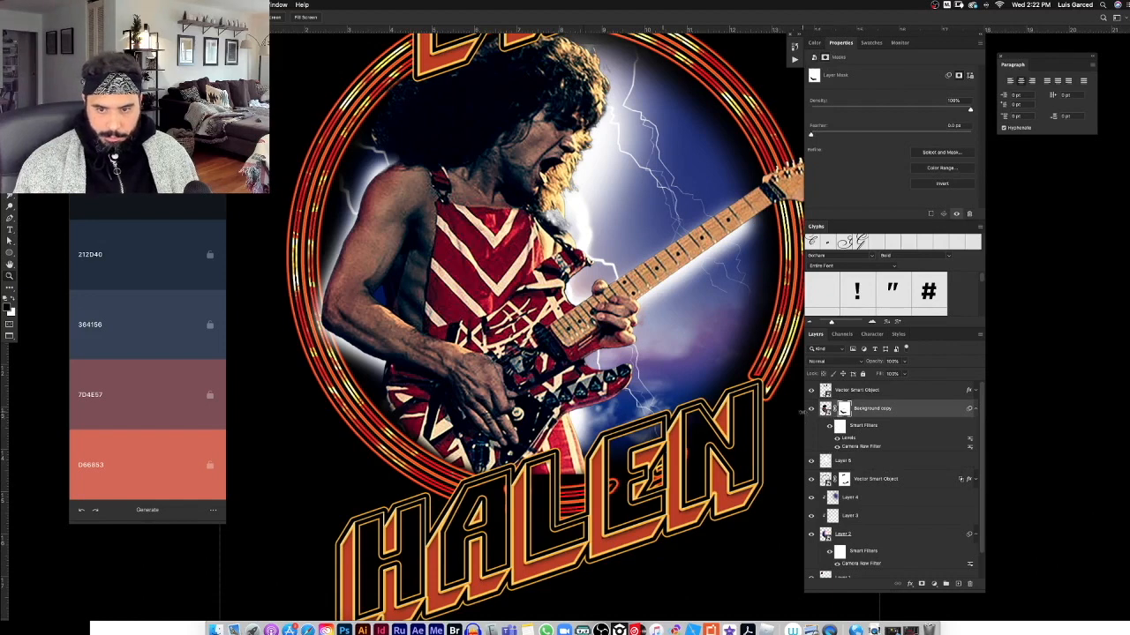
pyautogui.press('b')
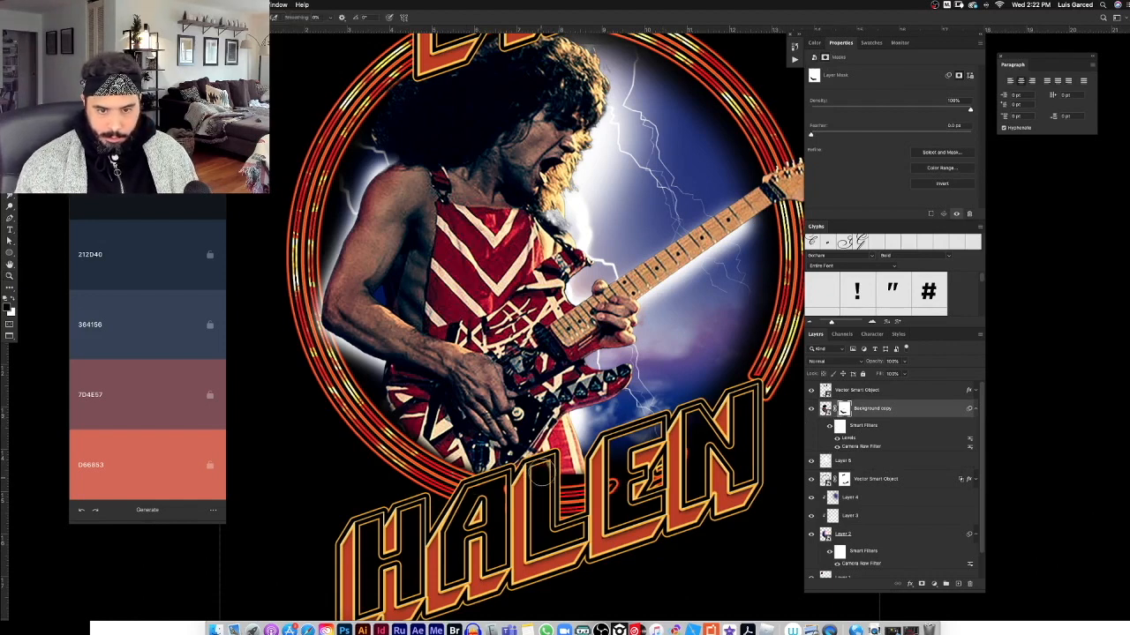
pyautogui.click(816, 393)
pyautogui.press('z')
pyautogui.press('super+0')
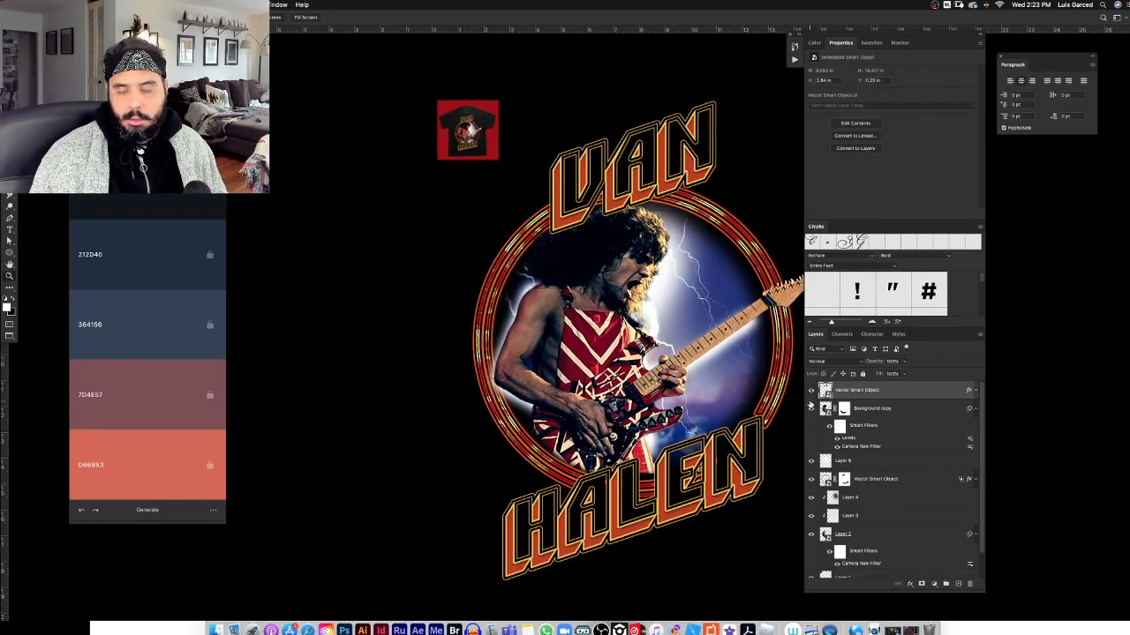
pyautogui.scroll(-3, 667, 325)
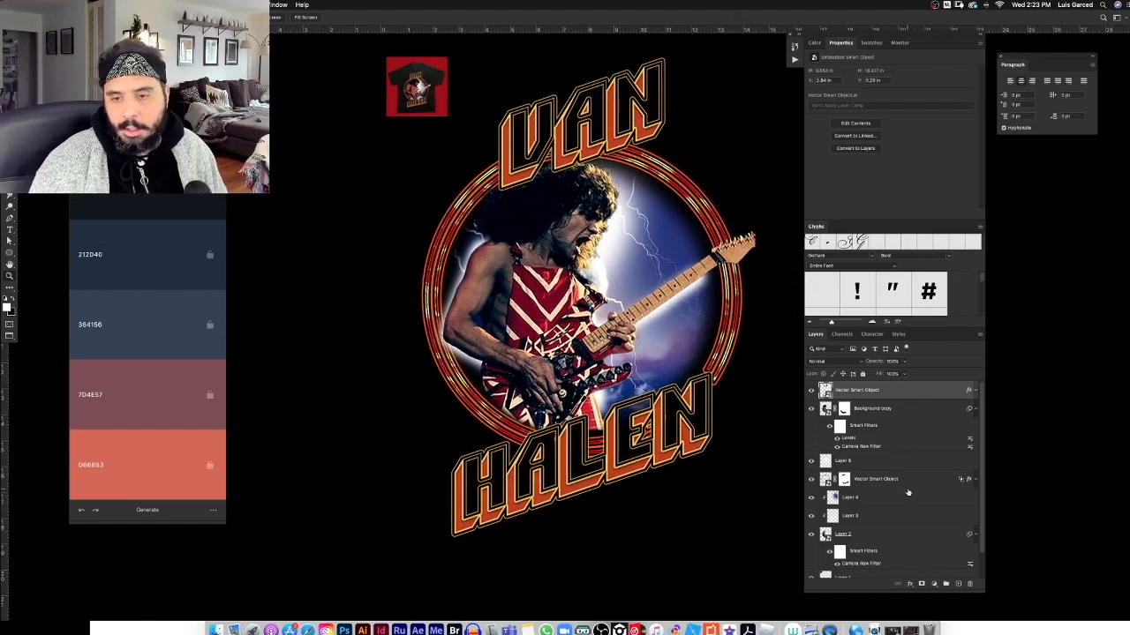
pyautogui.click(934, 584)
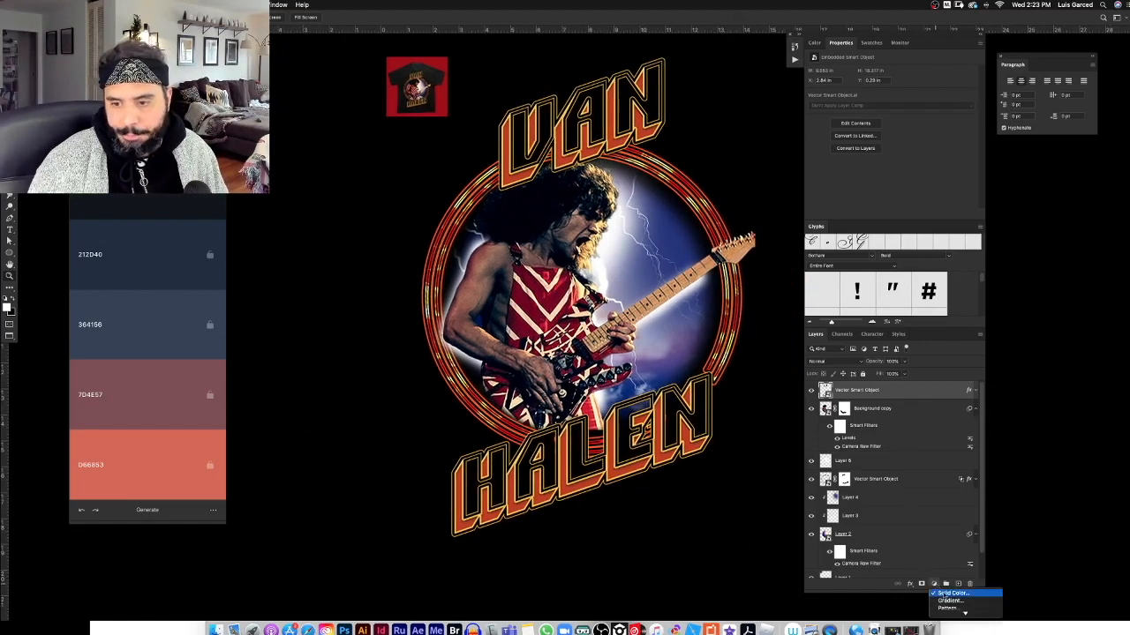
pyautogui.moveTo(963, 614)
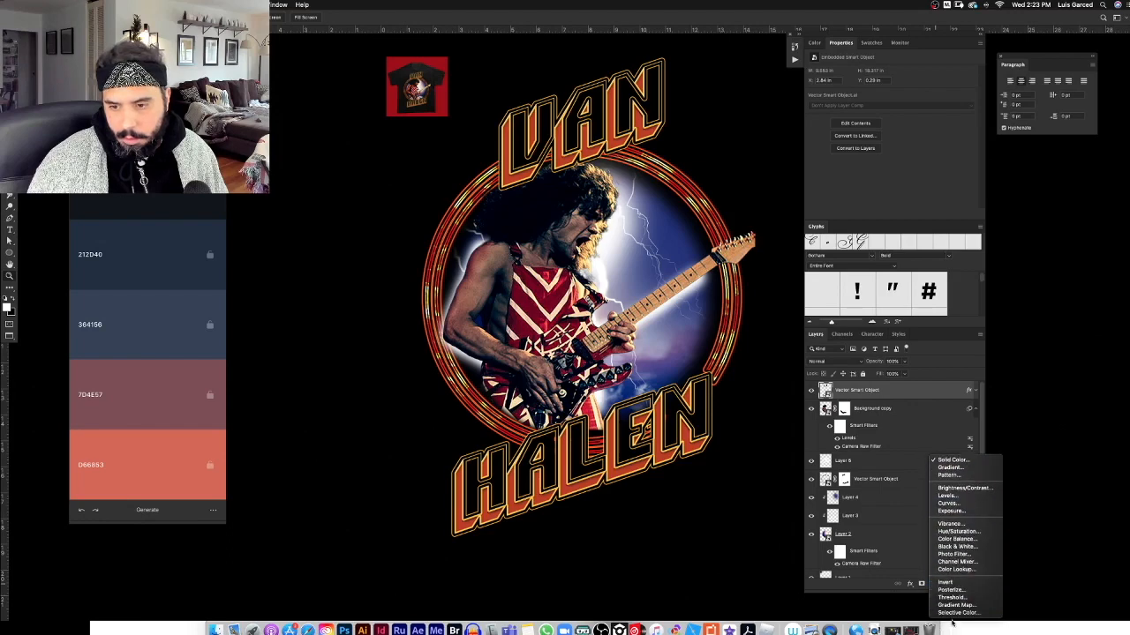
pyautogui.click(956, 570)
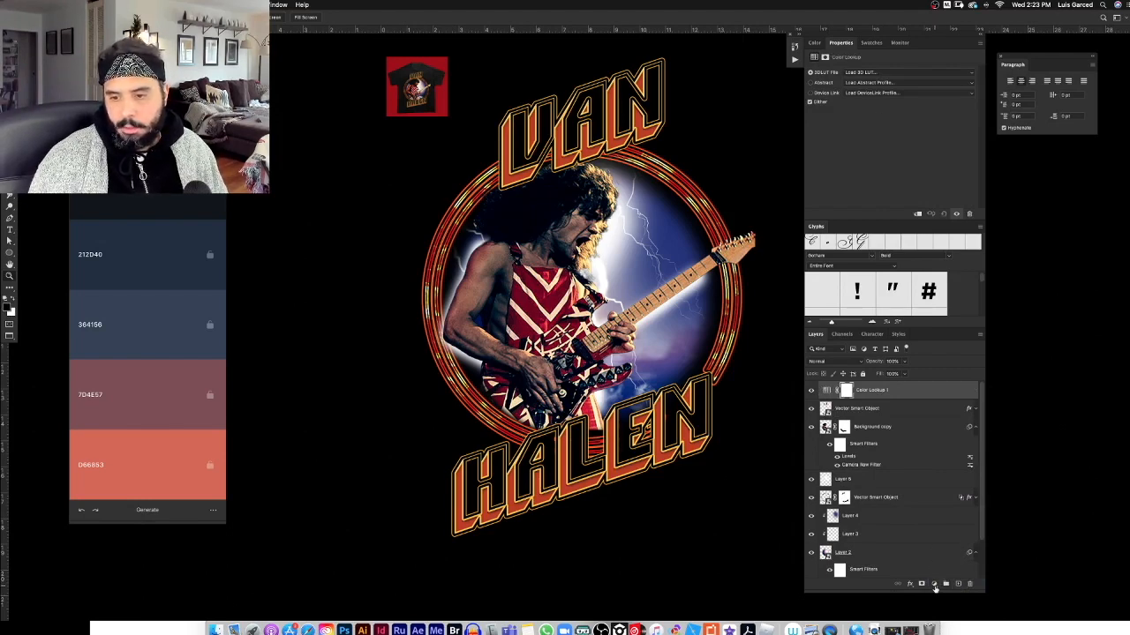
pyautogui.click(934, 585)
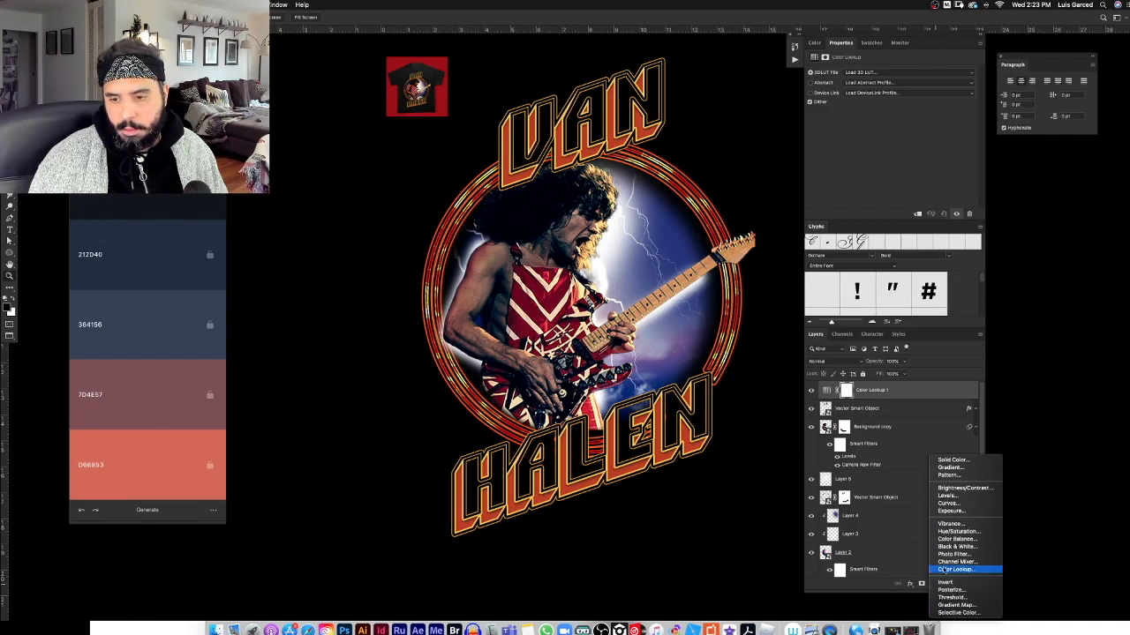
# Try the Kodak 5205 Fuji 3510 and Kodak 5218 Kodak 2395 LUTs, and set the Color Lookup to Kodak 5218 Kodak 2383.
pyautogui.click(881, 75)
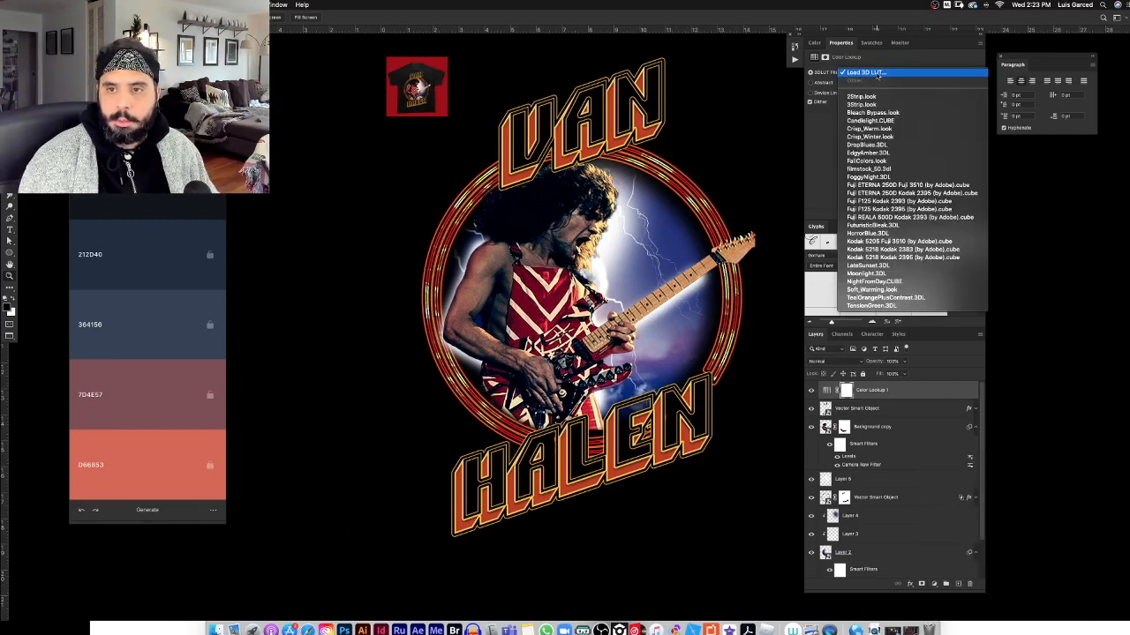
pyautogui.click(906, 242)
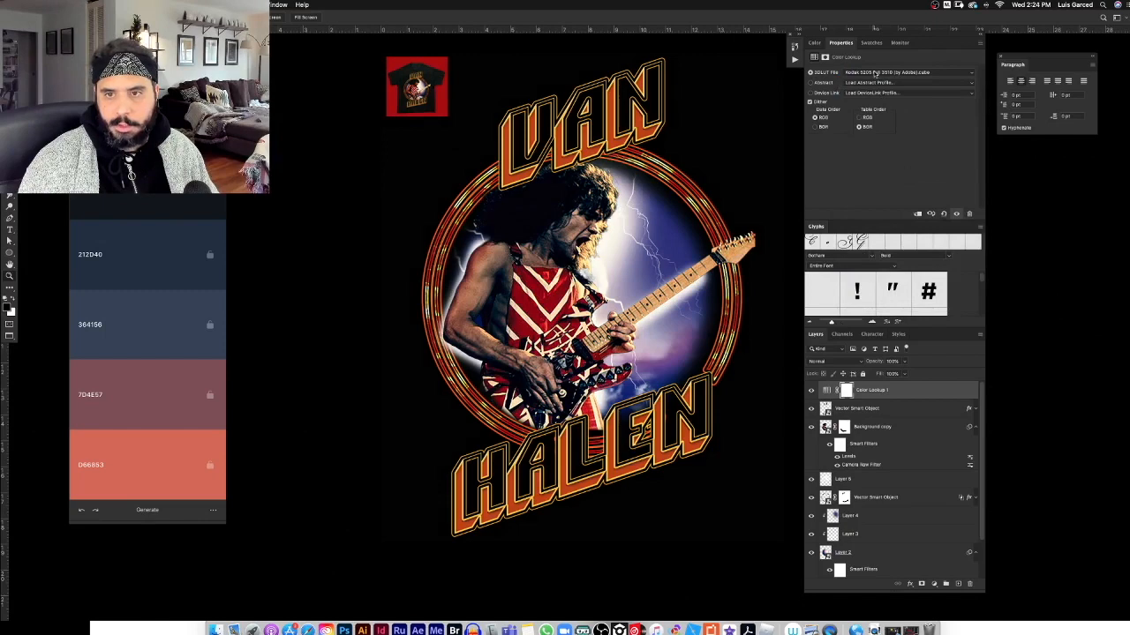
pyautogui.click(875, 75)
pyautogui.click(879, 81)
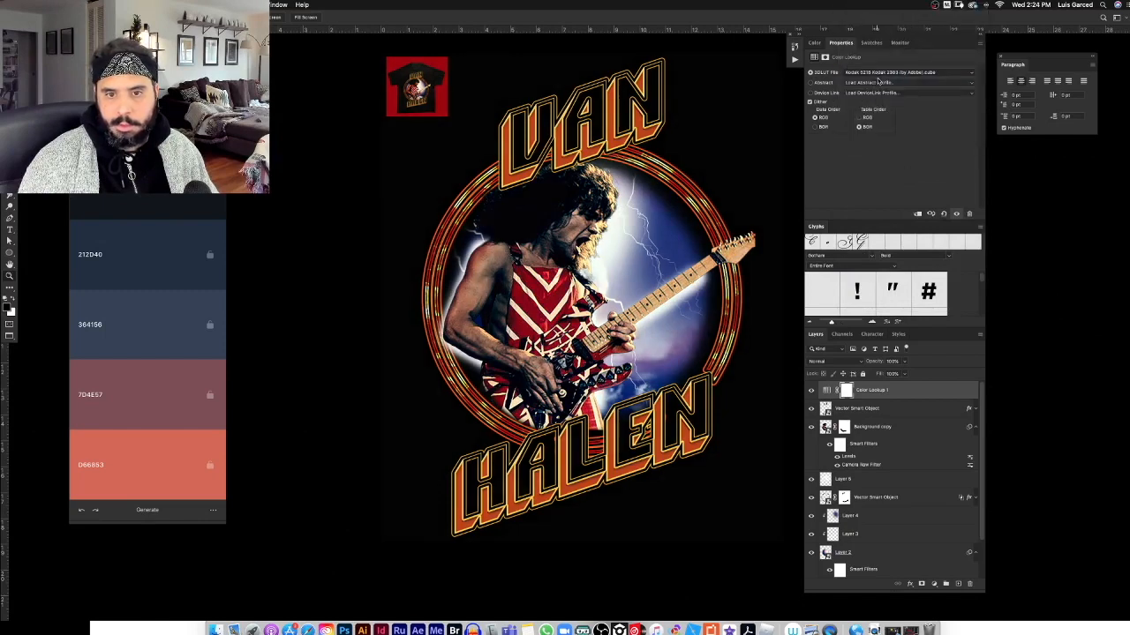
pyautogui.click(877, 75)
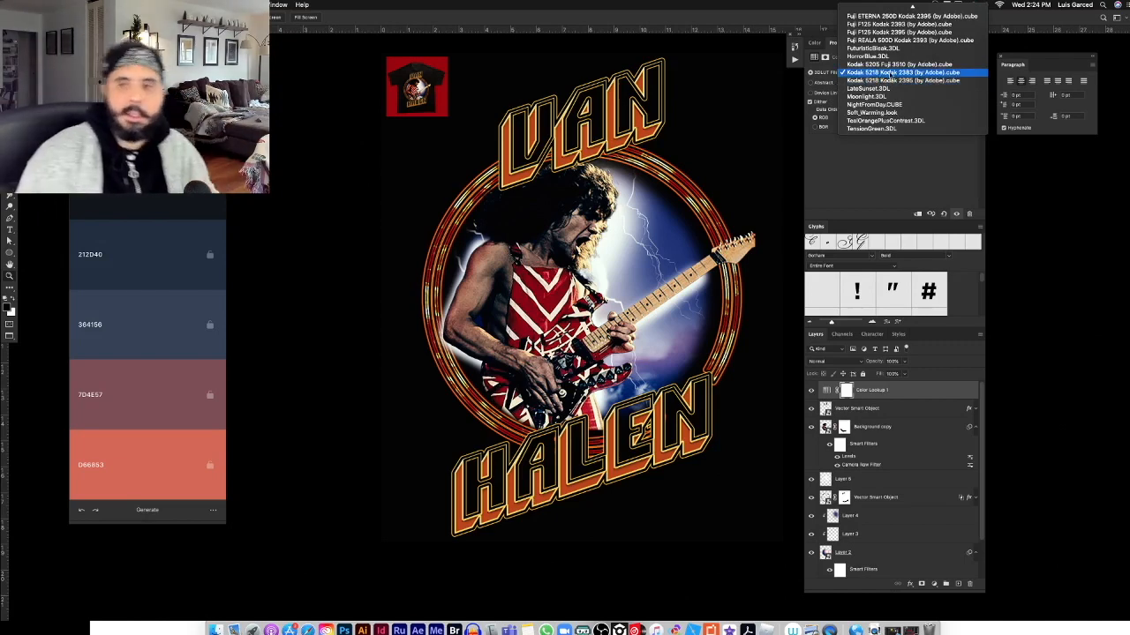
pyautogui.click(892, 76)
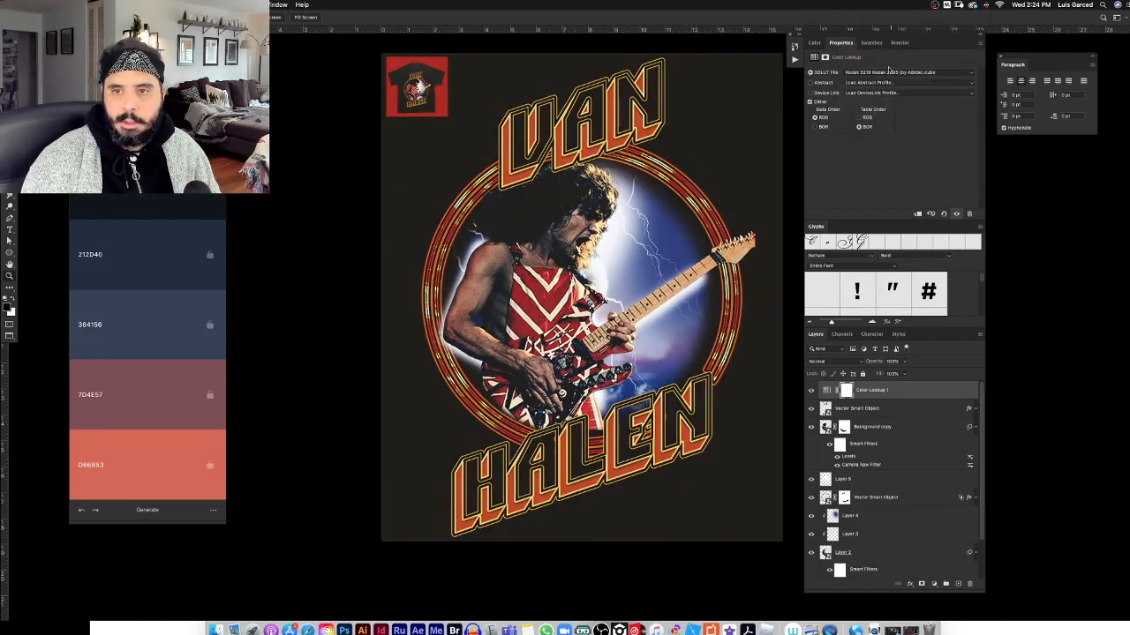
pyautogui.click(877, 75)
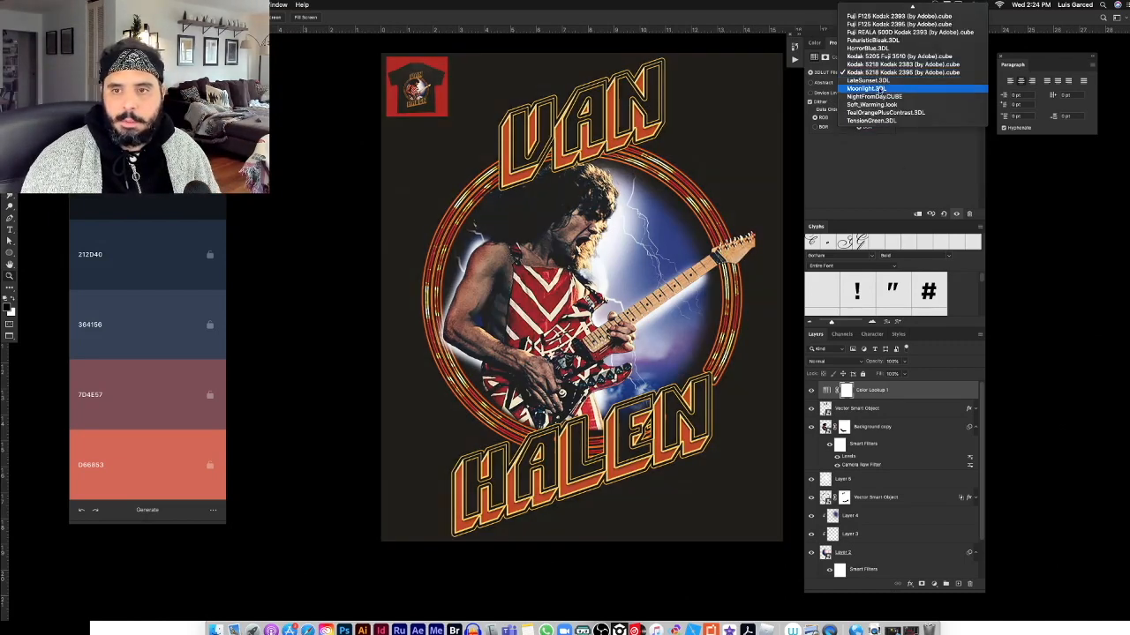
pyautogui.click(882, 65)
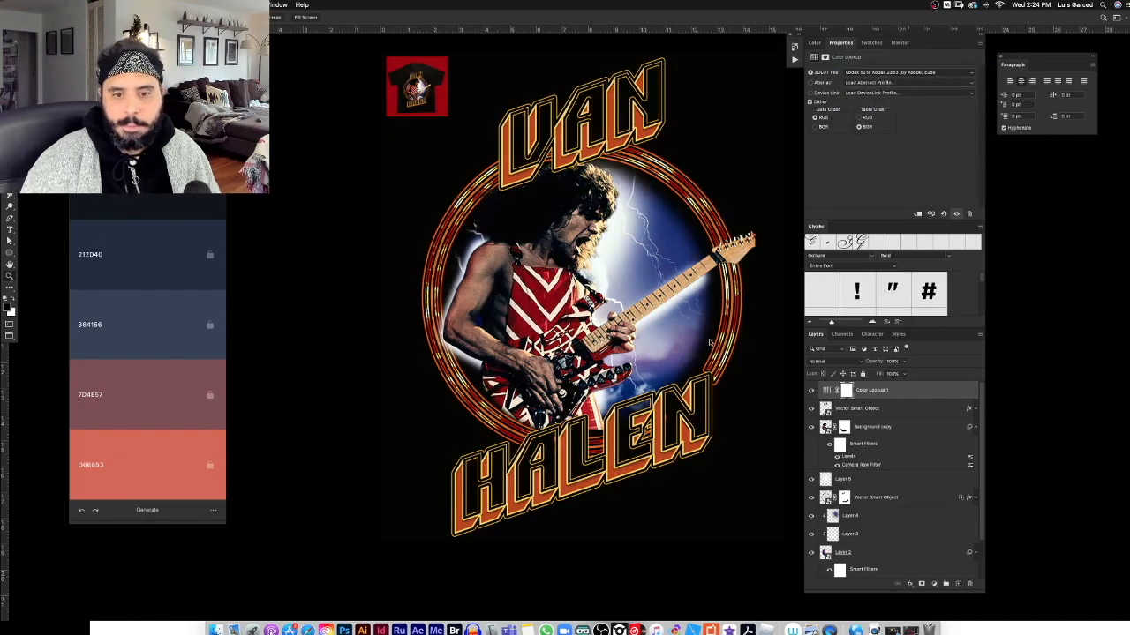
# Add a Vibrance adjustment layer above the Color Lookup with vibrance at +16 and saturation at +4.
pyautogui.press('super+minus')
pyautogui.scroll(2, 510, 296)
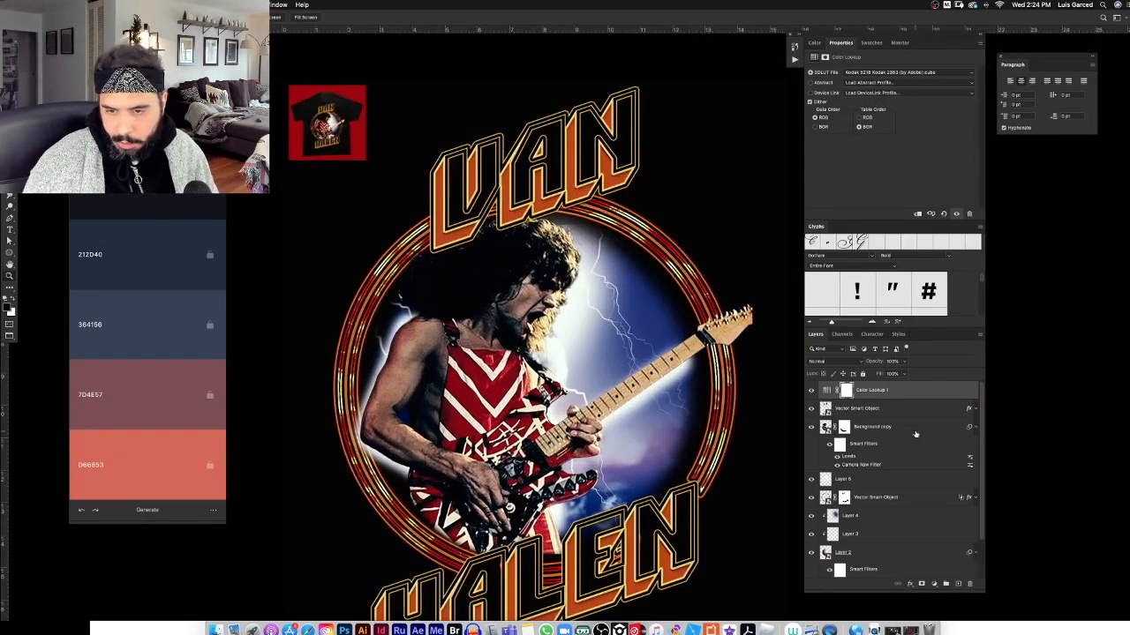
pyautogui.click(935, 585)
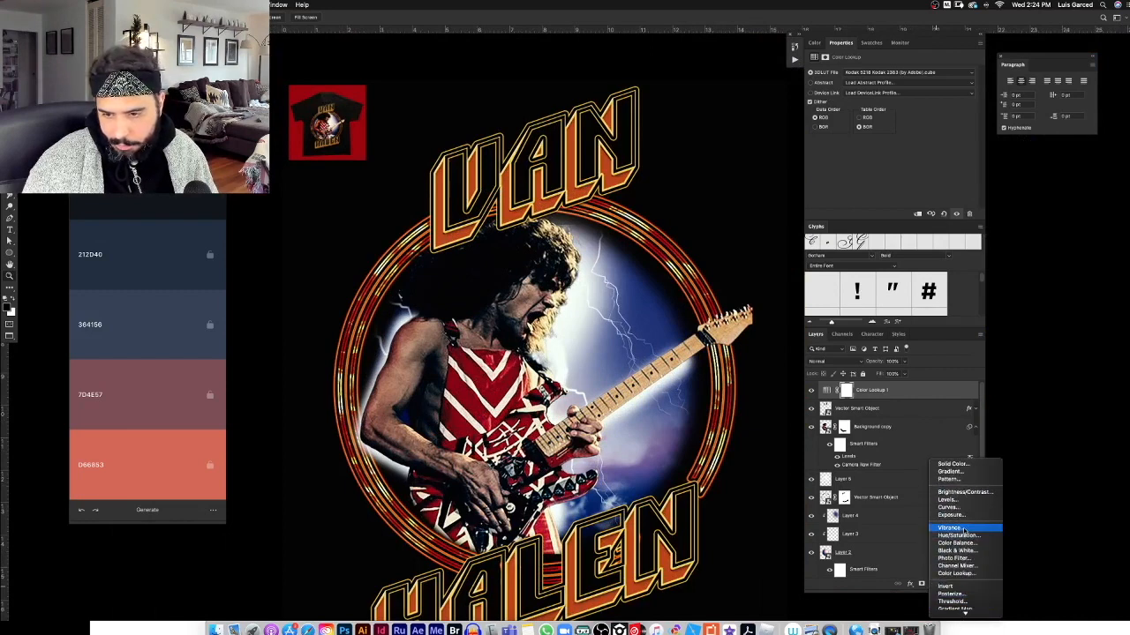
pyautogui.click(964, 530)
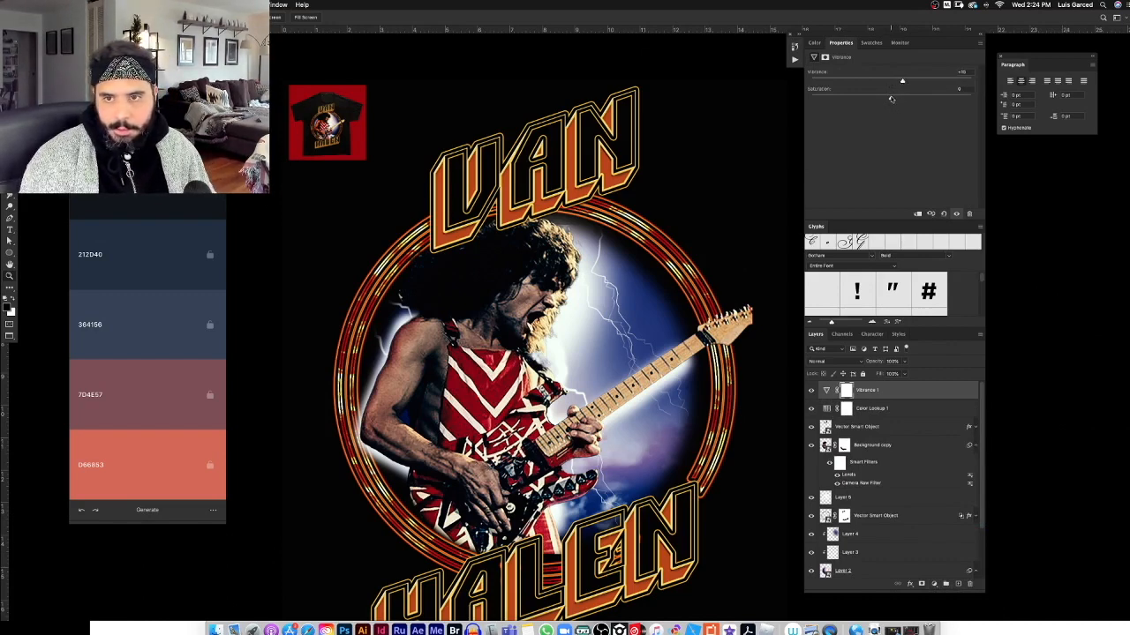
pyautogui.press('super+minus')
pyautogui.press('super+minus')
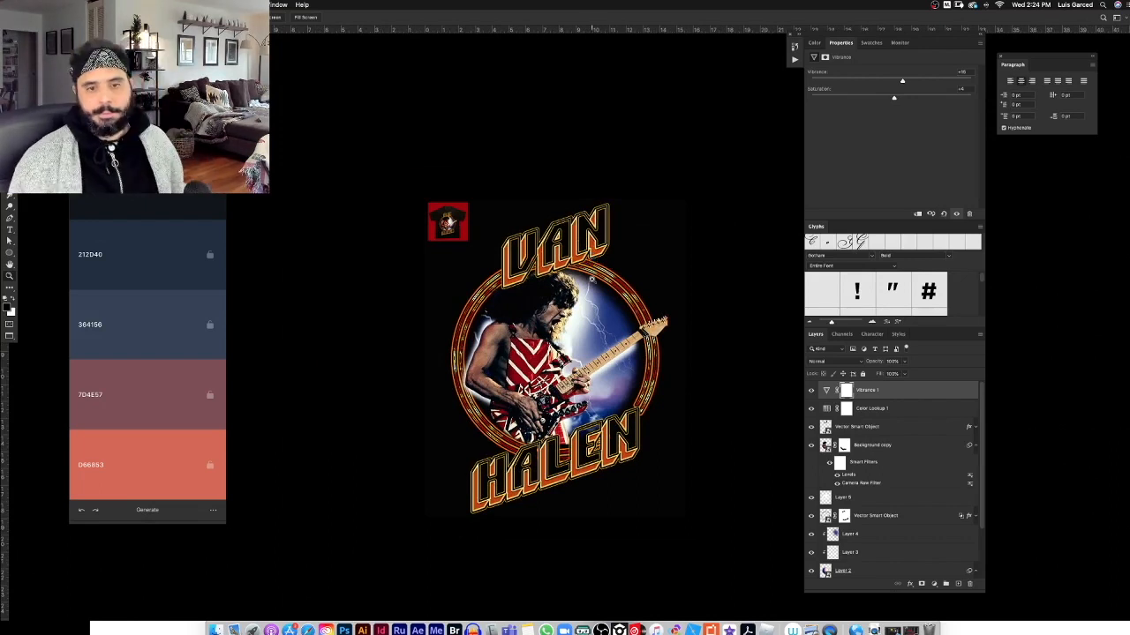
# Select Layer 1, the small red reference T-shirt image beside the artwork, and hide it.
pyautogui.press('super+plus')
pyautogui.press('v')
pyautogui.rightClick(415, 190)
pyautogui.click(437, 213)
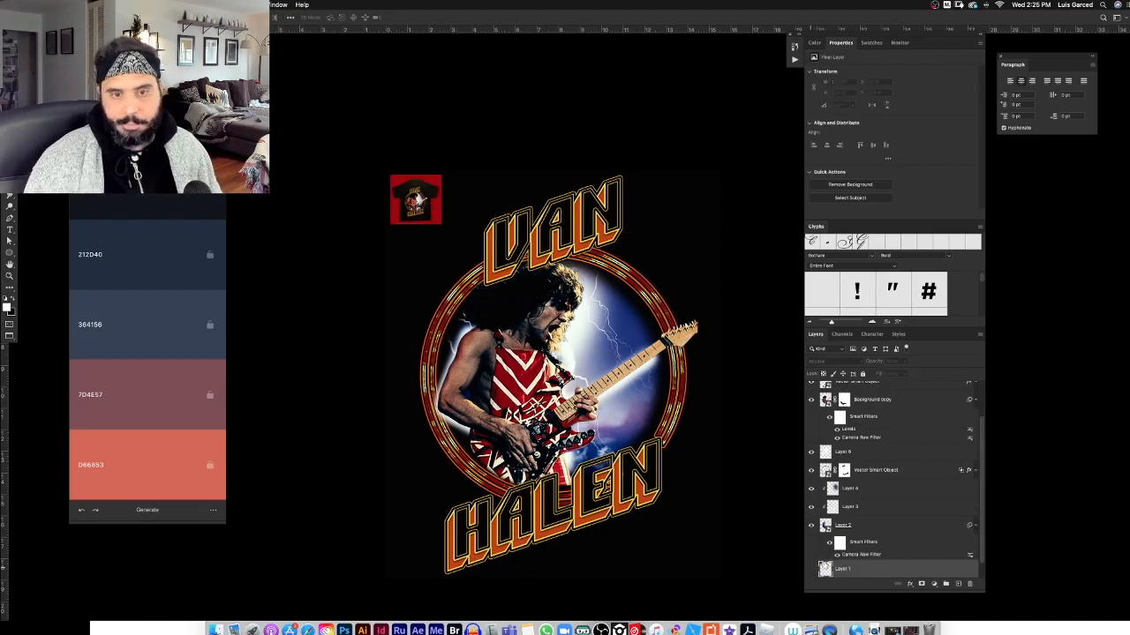
pyautogui.click(811, 569)
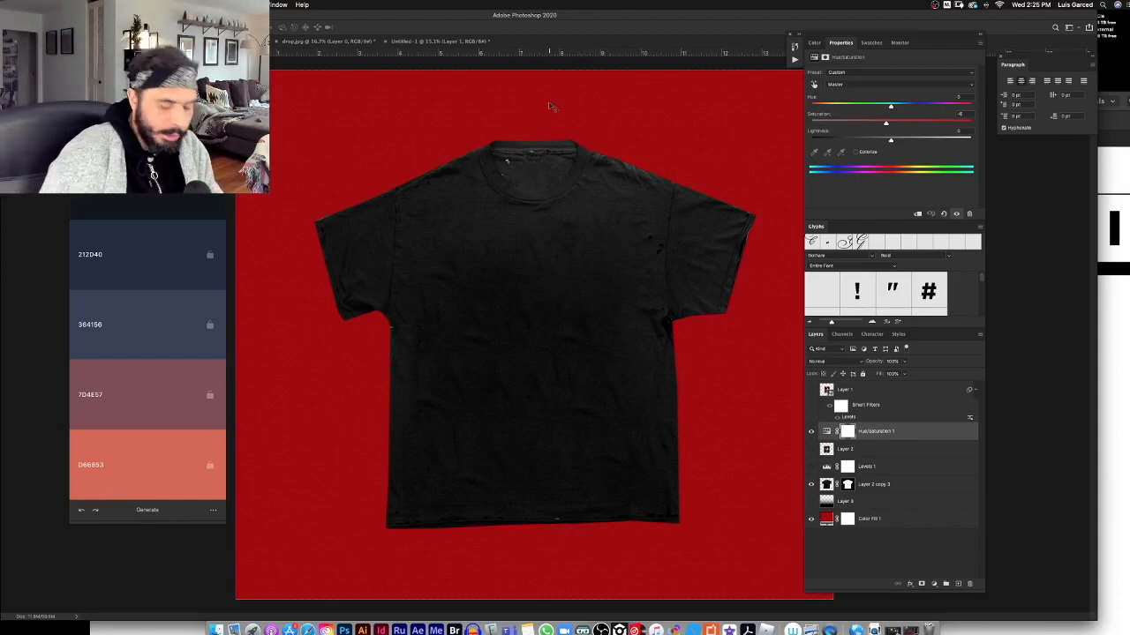
# Check the blank black T-shirt mockup, then select the whole Van Halen artwork in Untitled-1 and copy it with all visible layers merged.
pyautogui.press('super+minus')
pyautogui.press('super+minus')
pyautogui.click(414, 43)
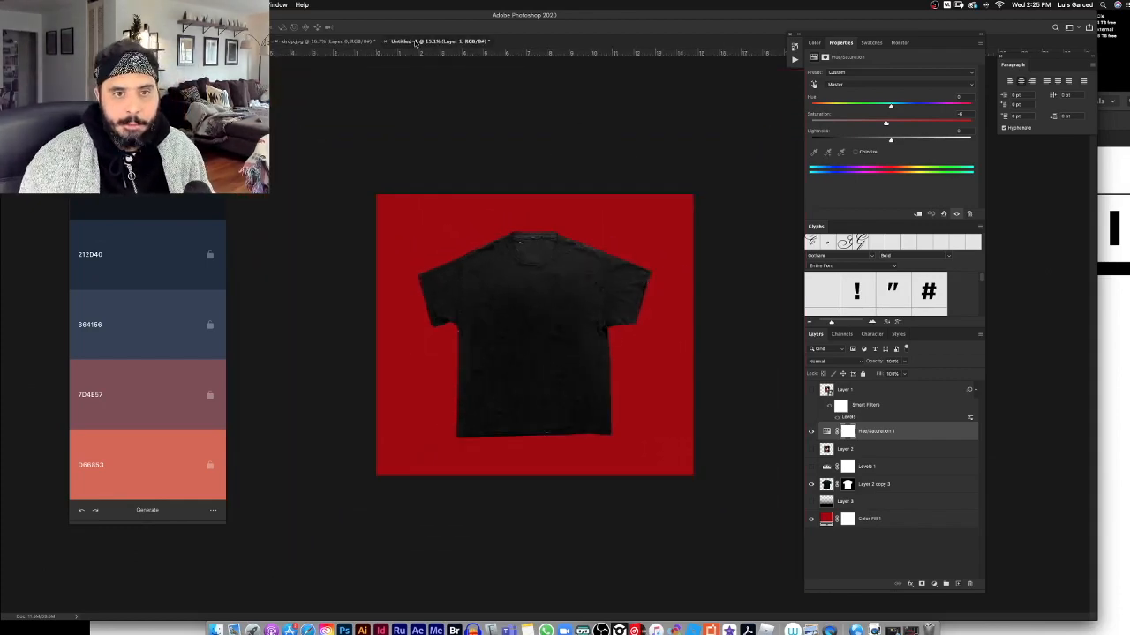
pyautogui.press('g')
pyautogui.press('f')
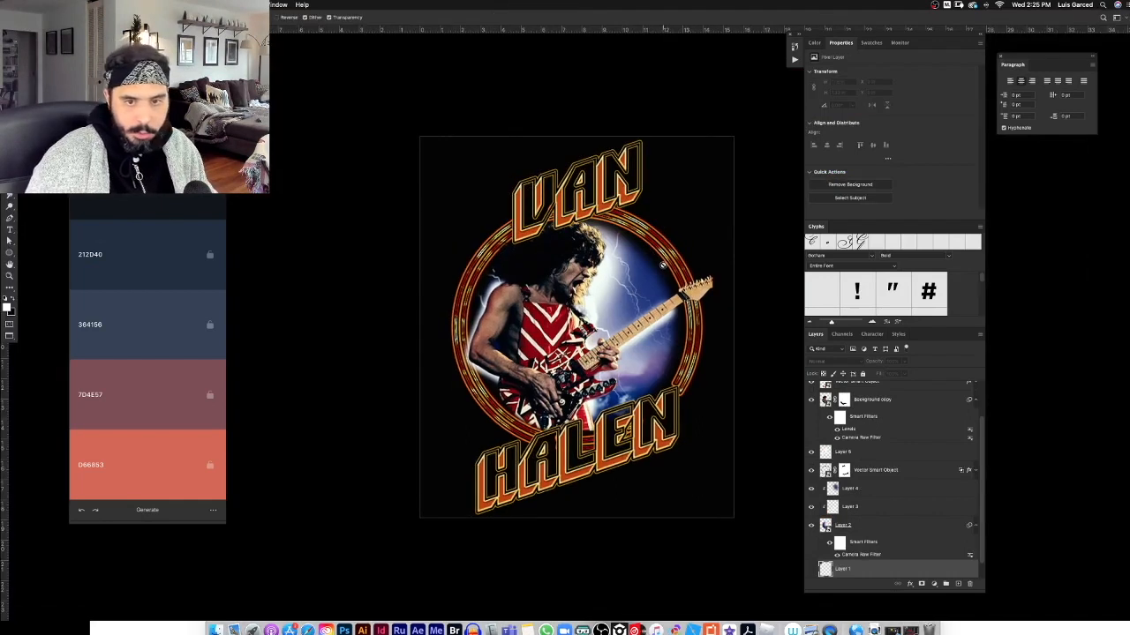
pyautogui.press('super+plus')
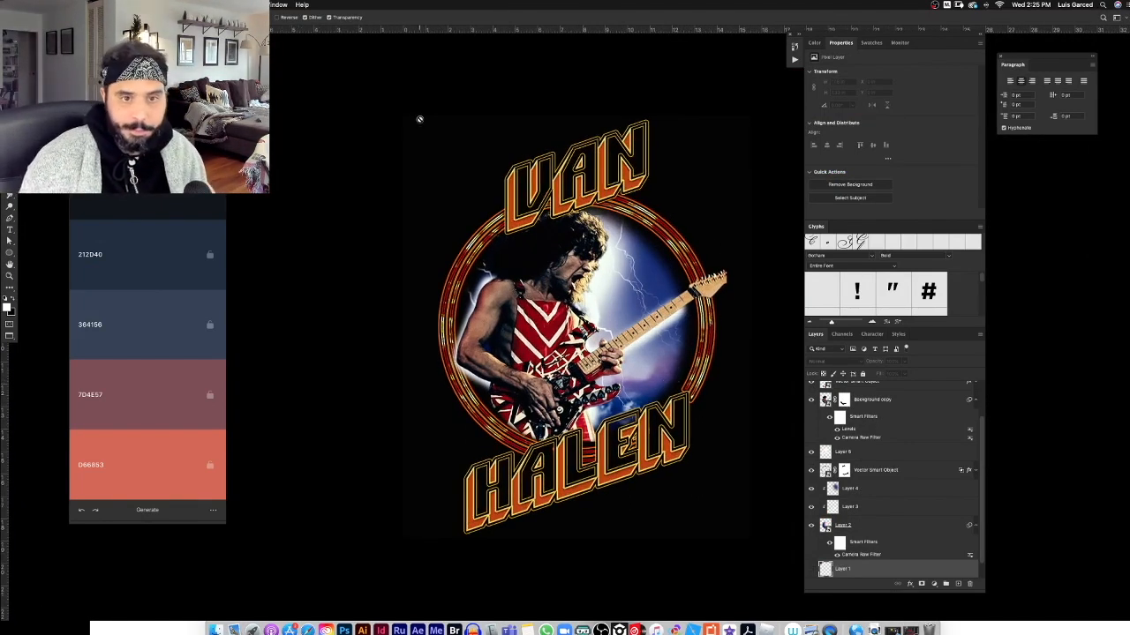
pyautogui.moveTo(415, 120); pyautogui.dragTo(774, 555)
pyautogui.press('f')
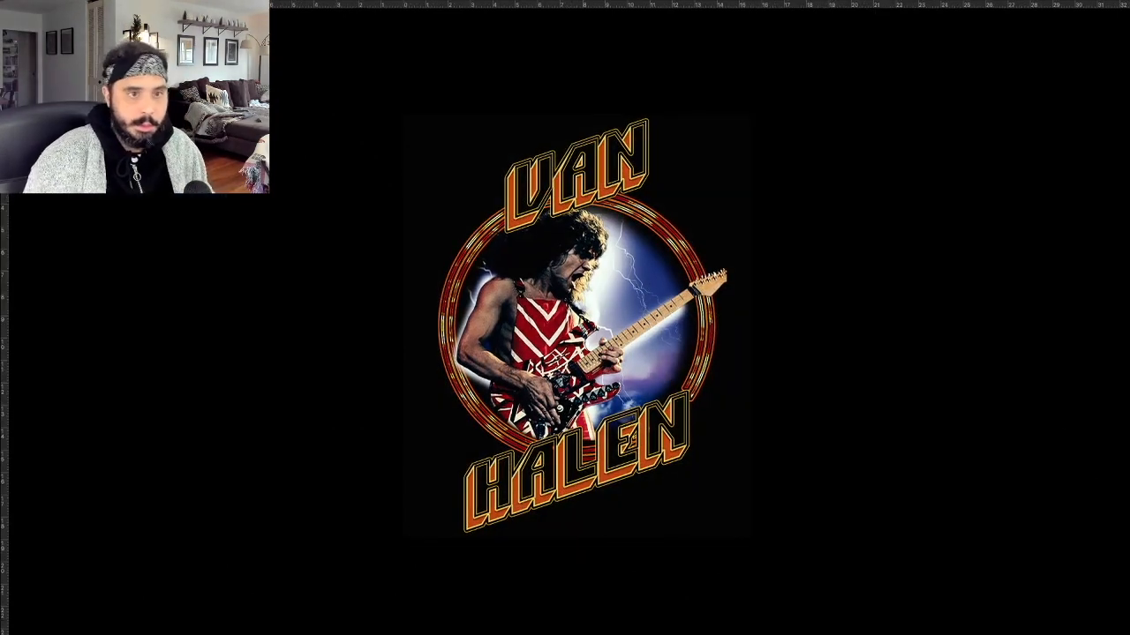
pyautogui.press('f')
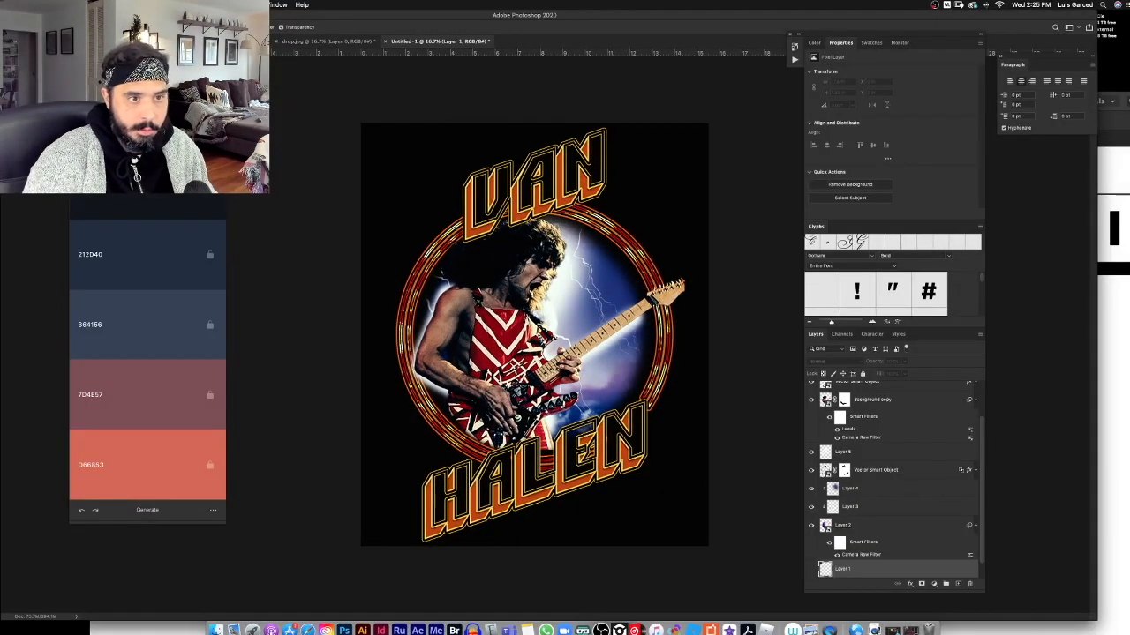
# Paste the artwork onto the black T-shirt mockup, accept the color profile conversion, and set the new layer's blend mode to Lighter Color.
pyautogui.hotkey('ctrl', 'Tab')
pyautogui.moveTo(616, 332); pyautogui.dragTo(661, 369)
pyautogui.press('super+v')
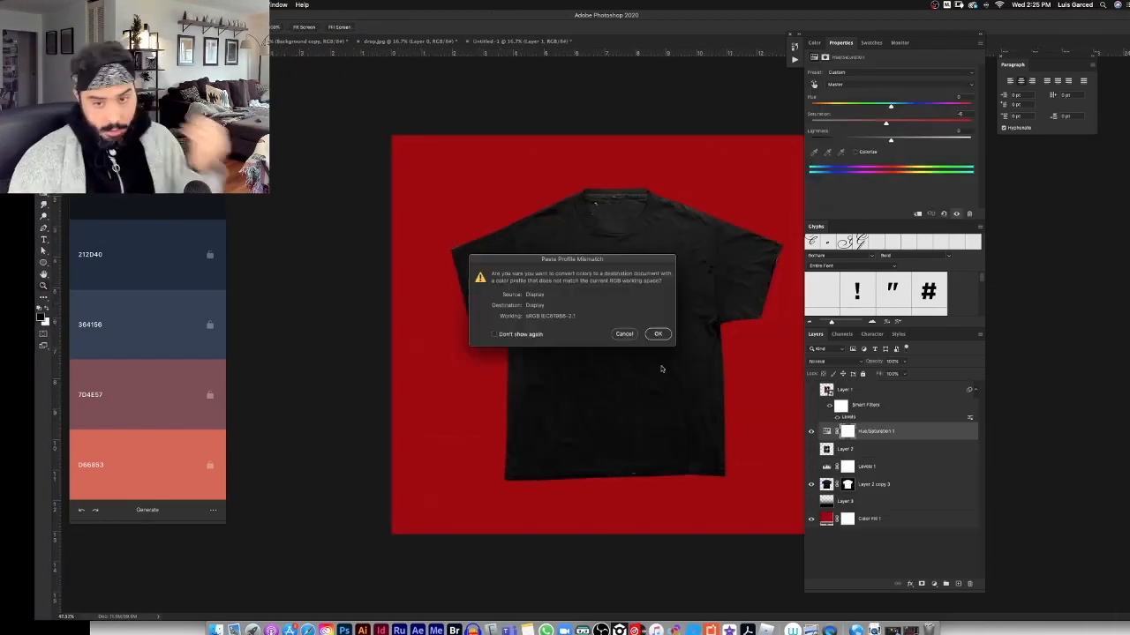
pyautogui.click(657, 333)
pyautogui.click(823, 361)
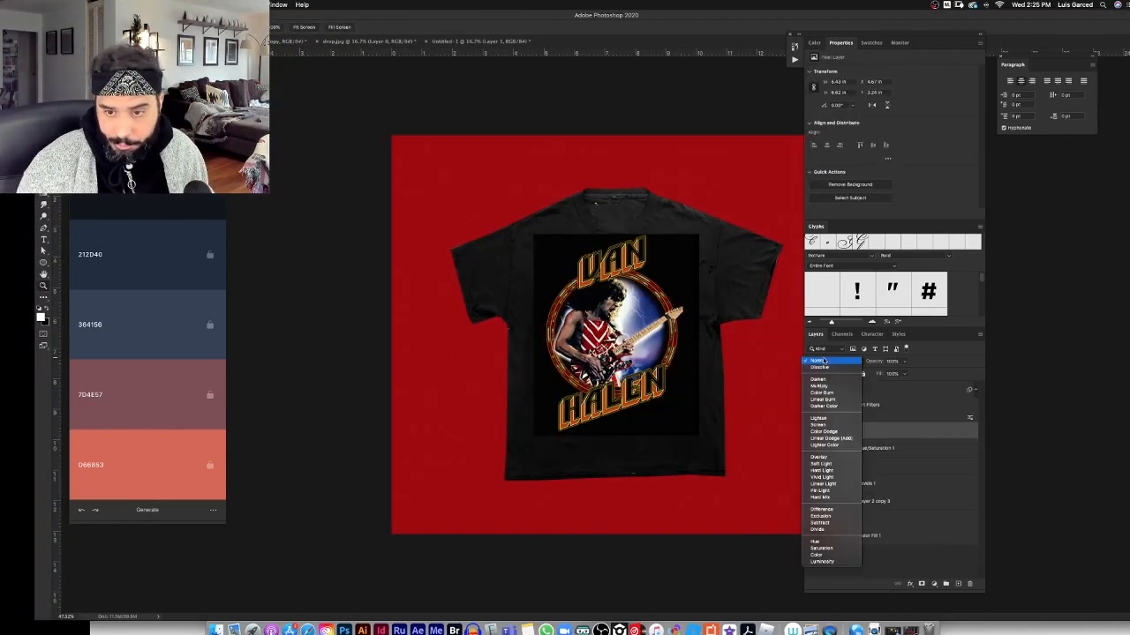
pyautogui.click(843, 446)
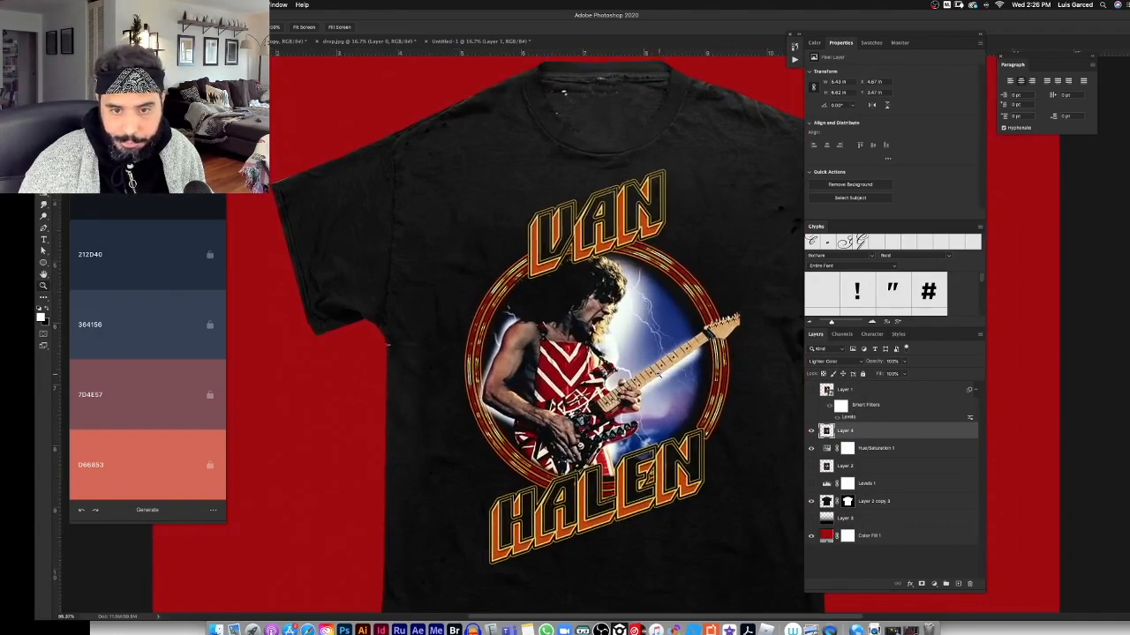
# Enlarge the pasted graphic to about 5.9 by 7.2 in and reposition it on the shirt's chest.
pyautogui.moveTo(697, 309); pyautogui.dragTo(671, 309)
pyautogui.press('v')
pyautogui.moveTo(757, 547); pyautogui.dragTo(769, 562)
pyautogui.moveTo(725, 498); pyautogui.dragTo(730, 498)
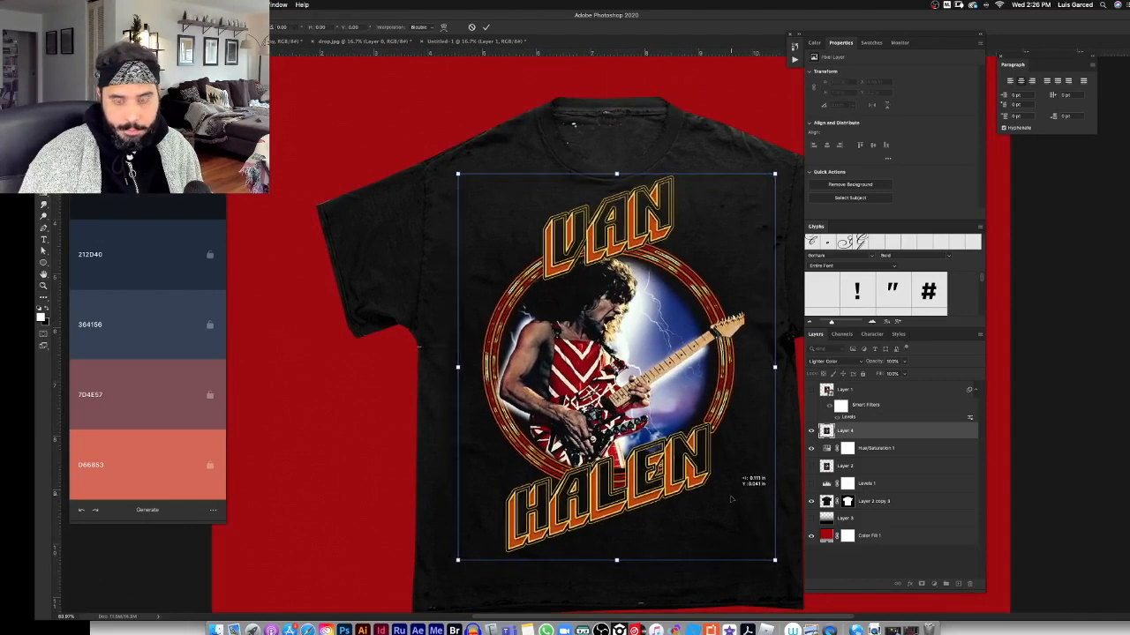
pyautogui.press('Return')
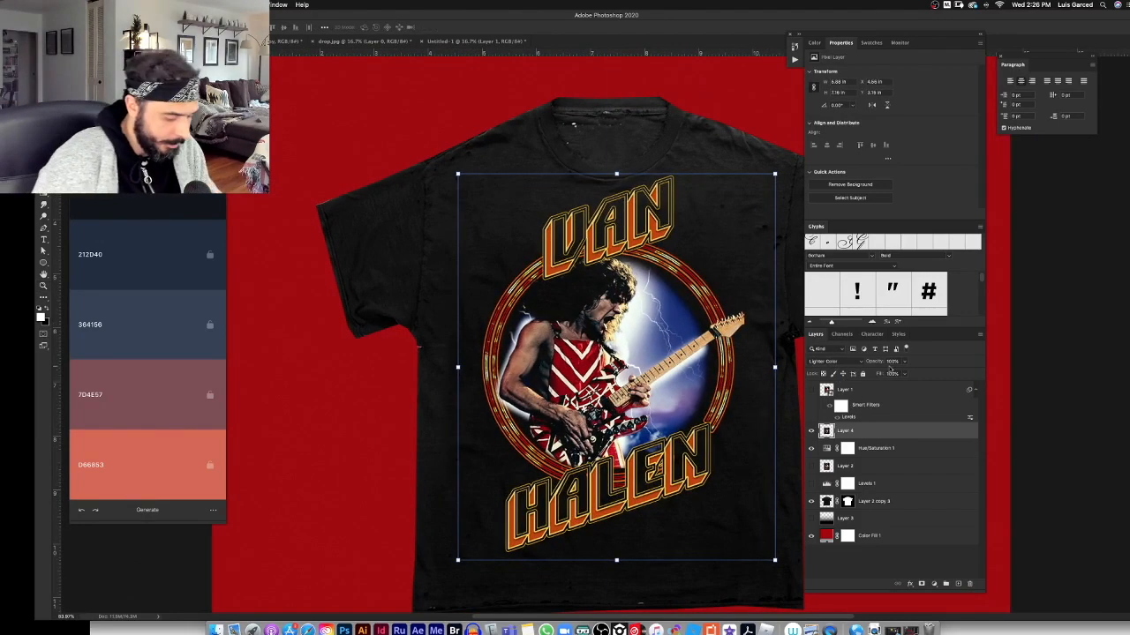
# Check the graphic's placement against the whole shirt and nudge it slightly lower on the chest.
pyautogui.press('super+minus')
pyautogui.press('super+minus')
pyautogui.press('super+minus')
pyautogui.press('a')
pyautogui.press('super+equal')
pyautogui.press('super+equal')
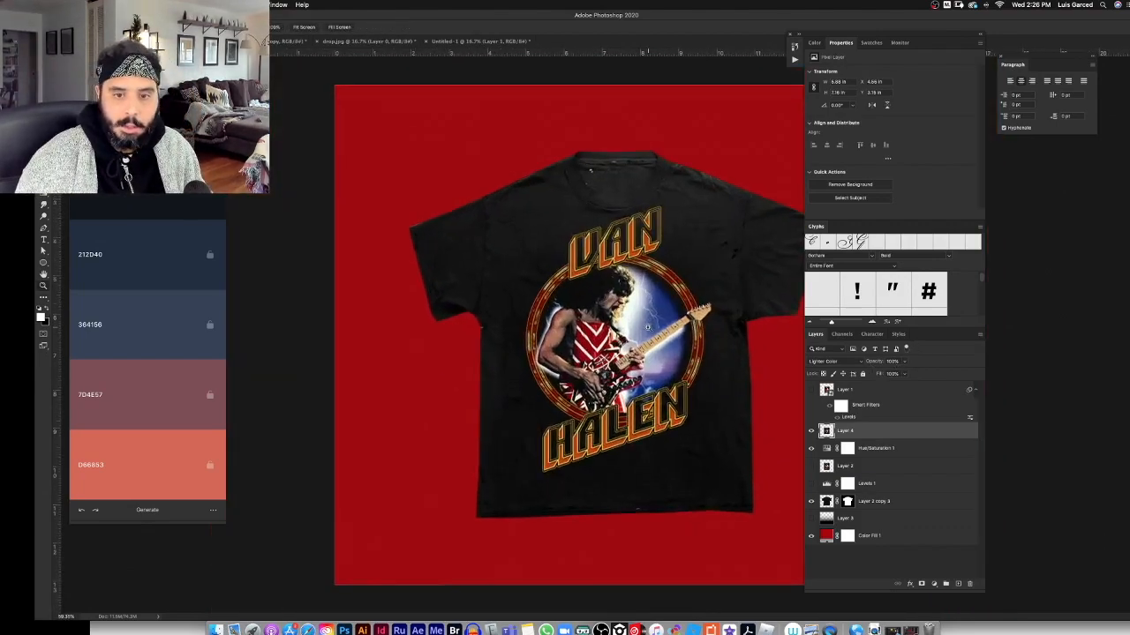
pyautogui.moveTo(673, 355); pyautogui.dragTo(673, 362)
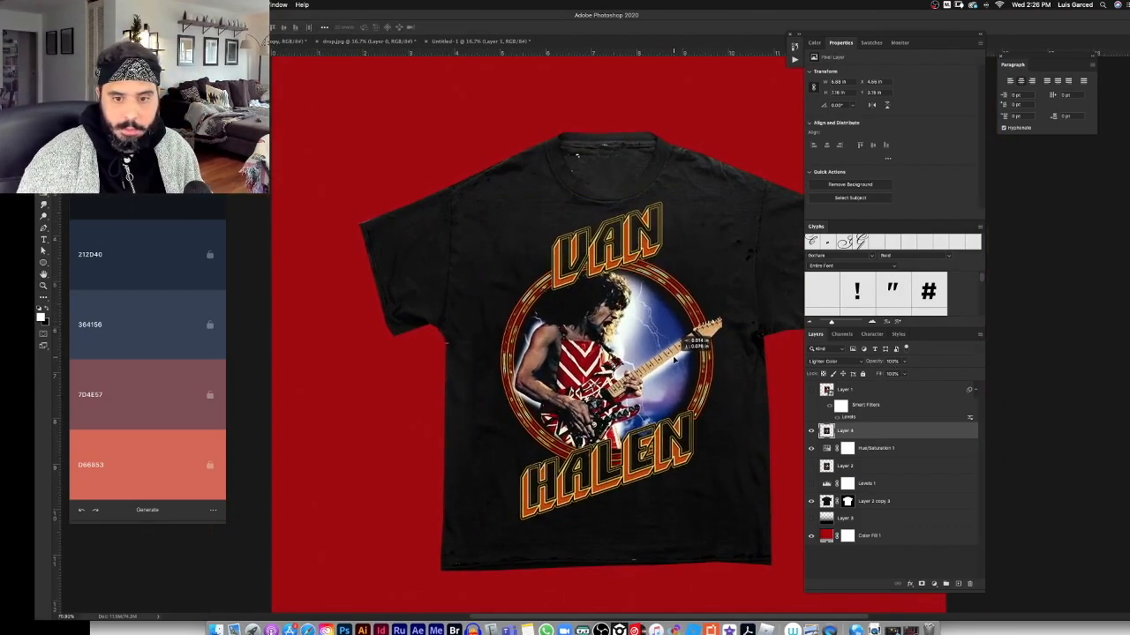
pyautogui.press('super+t')
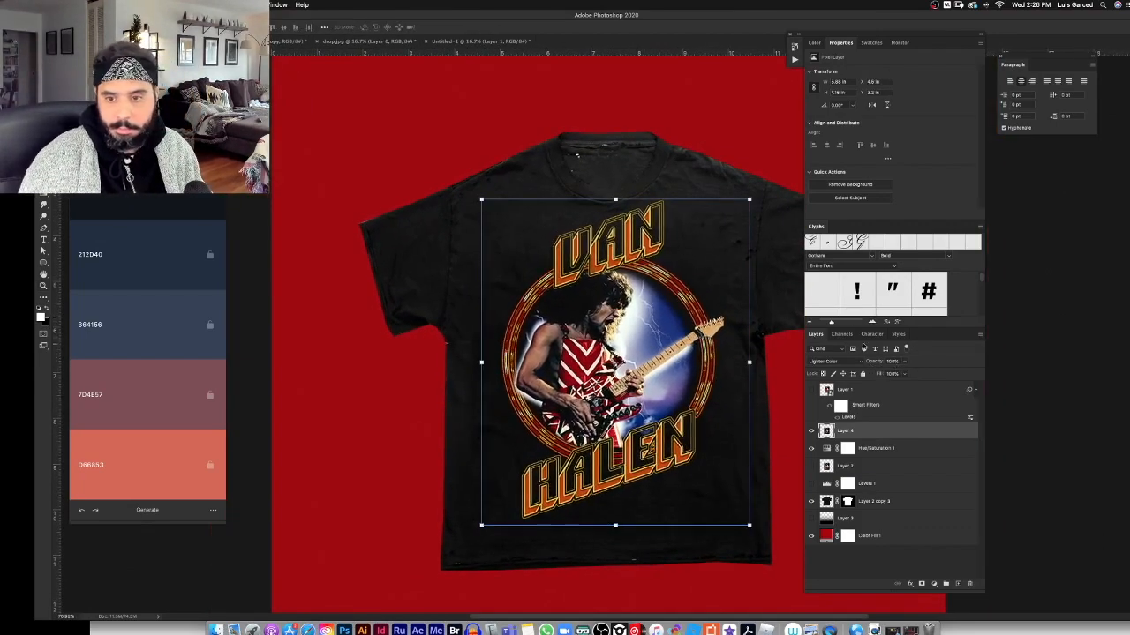
# Lower the graphic layer's opacity slightly and brighten its midtones to 1.14 with Levels.
pyautogui.click(894, 360)
pyautogui.write('100')
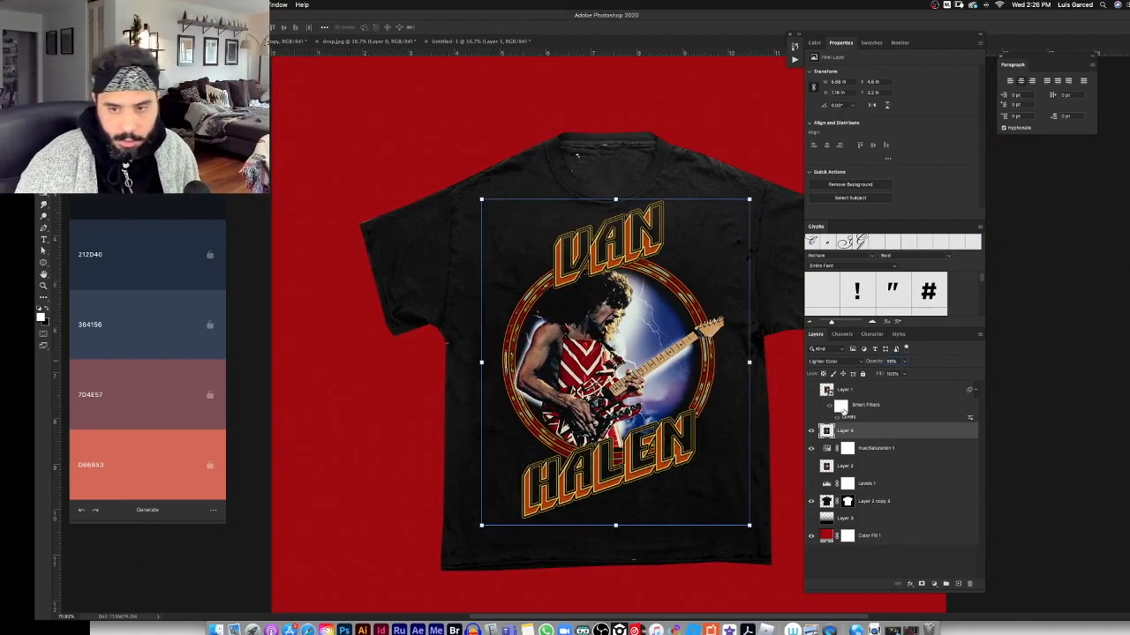
pyautogui.doubleClick(849, 416)
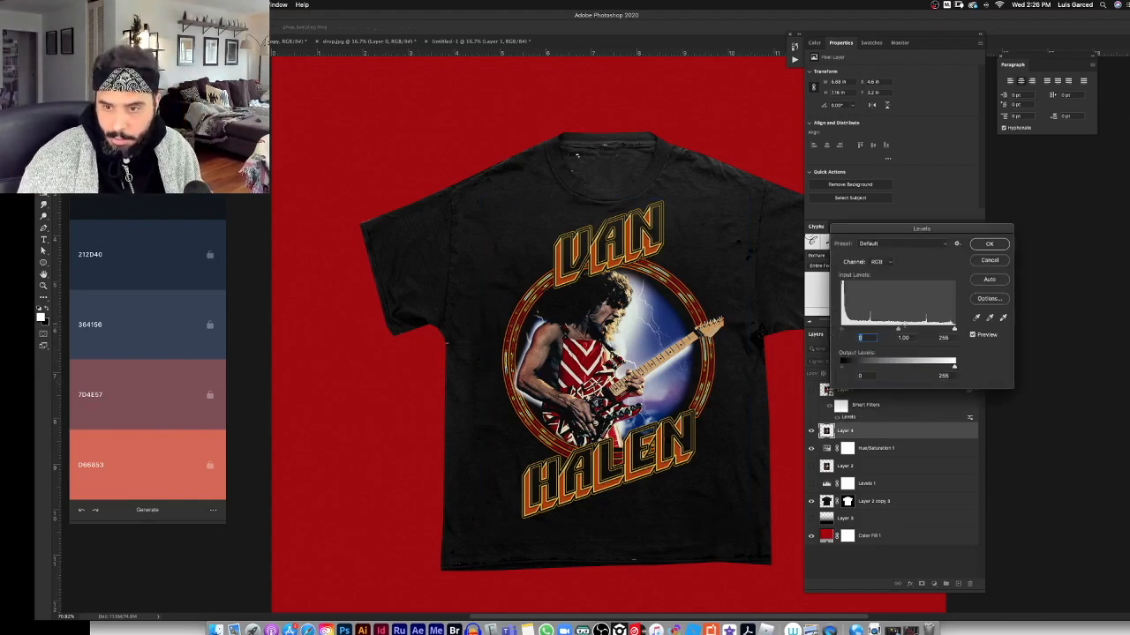
pyautogui.moveTo(897, 330); pyautogui.dragTo(893, 333)
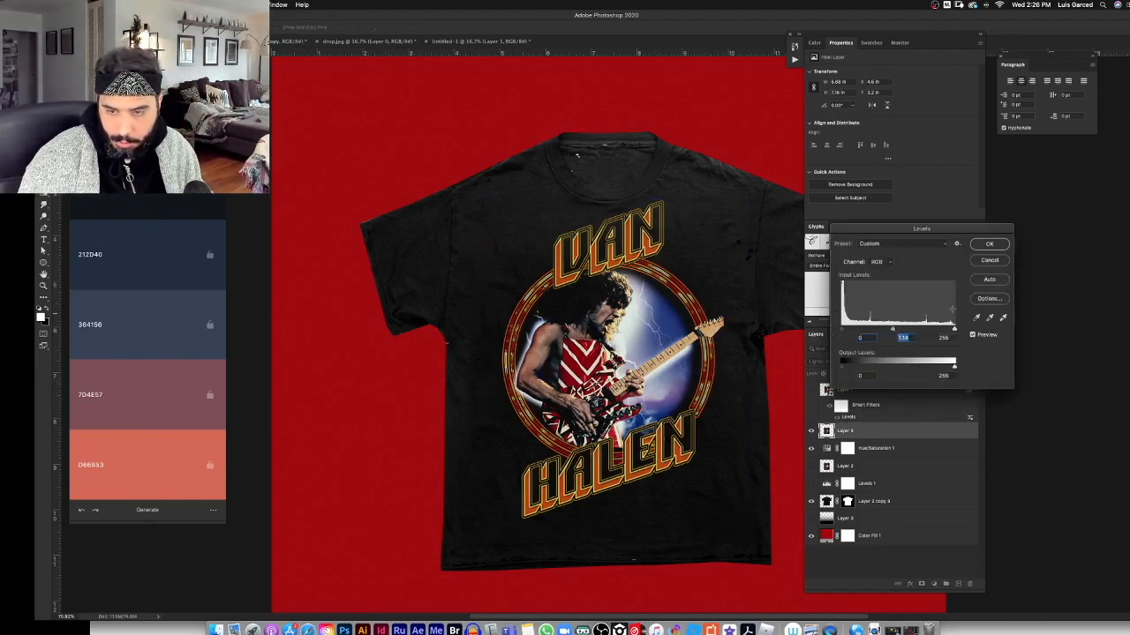
pyautogui.click(988, 248)
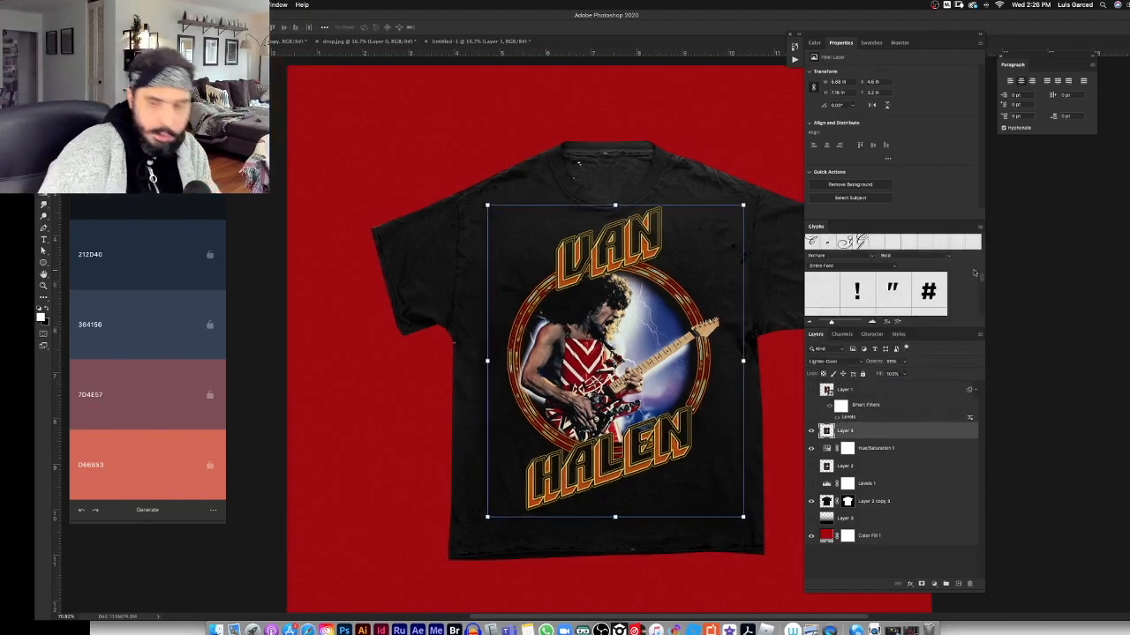
# Examine the finished T-shirt mockup in full-screen view at several magnifications.
pyautogui.press('super+minus')
pyautogui.scroll(2, 621, 333)
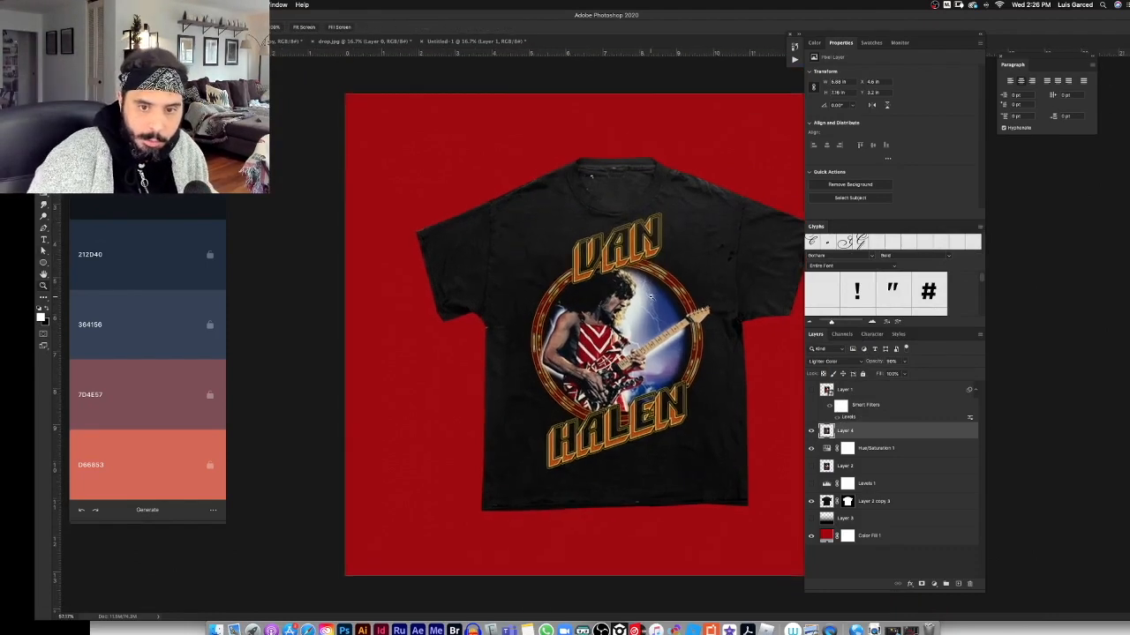
pyautogui.moveTo(674, 353); pyautogui.dragTo(679, 353)
pyautogui.press('f')
pyautogui.press('f')
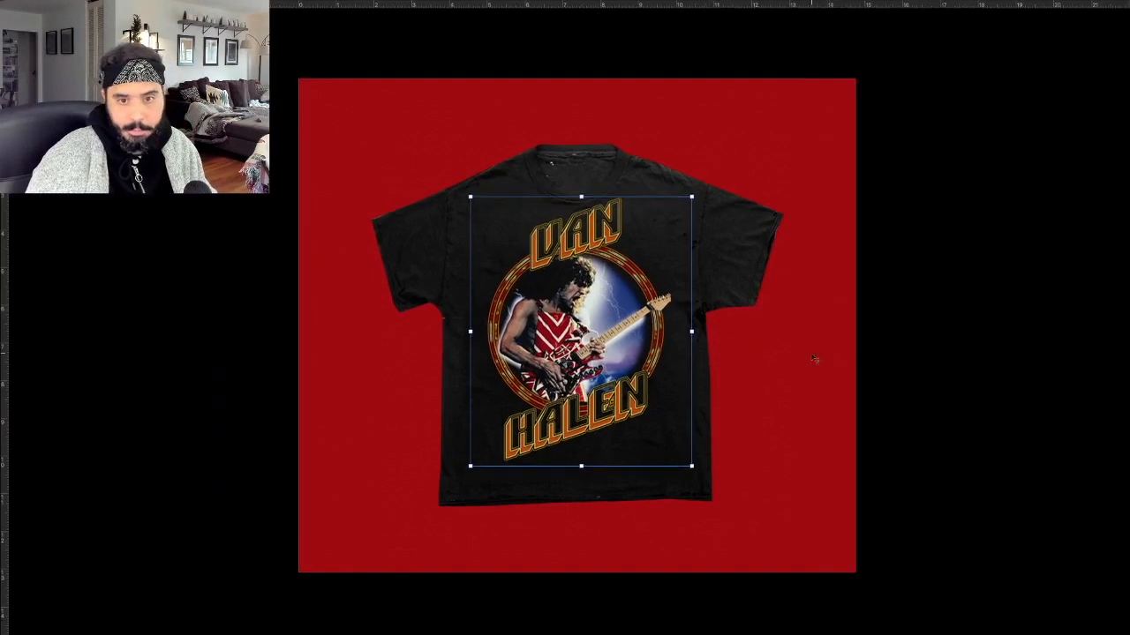
pyautogui.scroll(2, 813, 358)
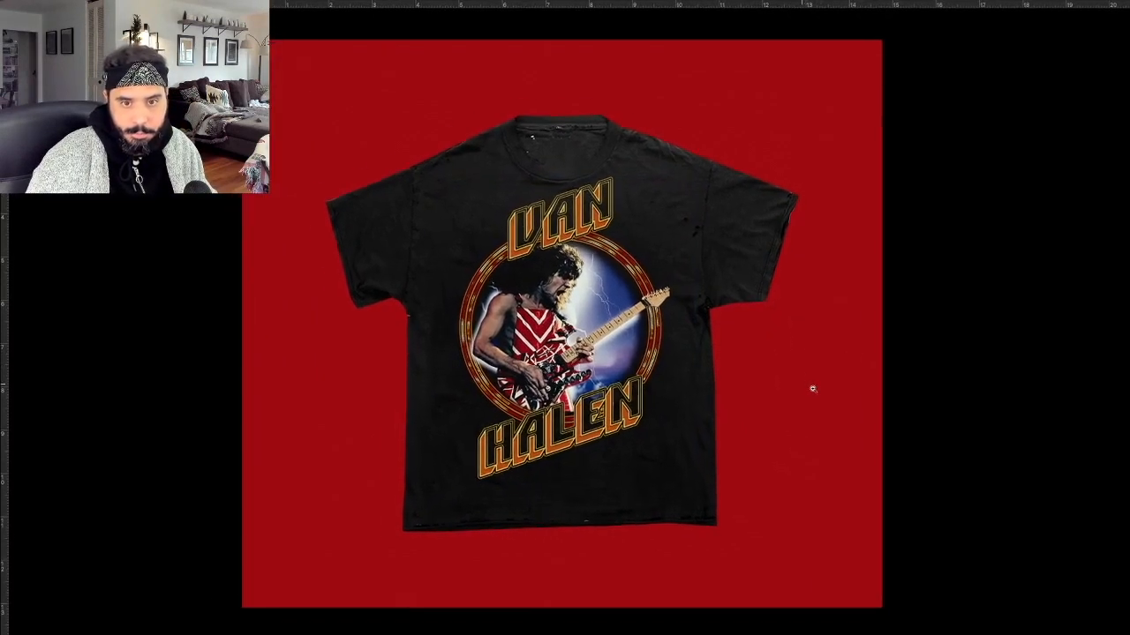
pyautogui.scroll(2, 812, 388)
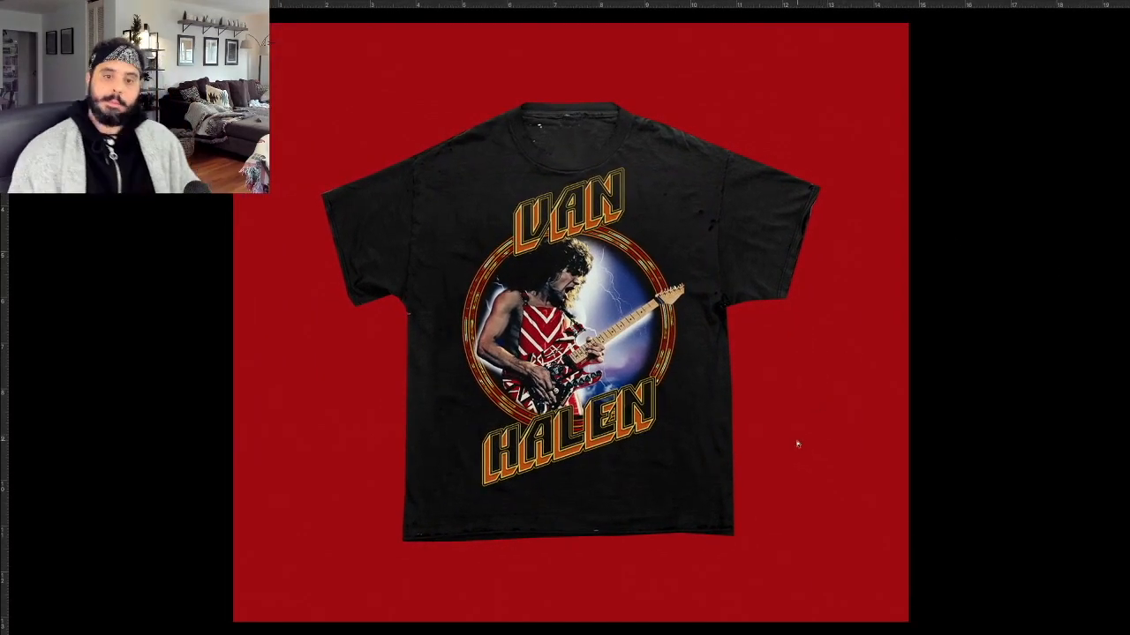